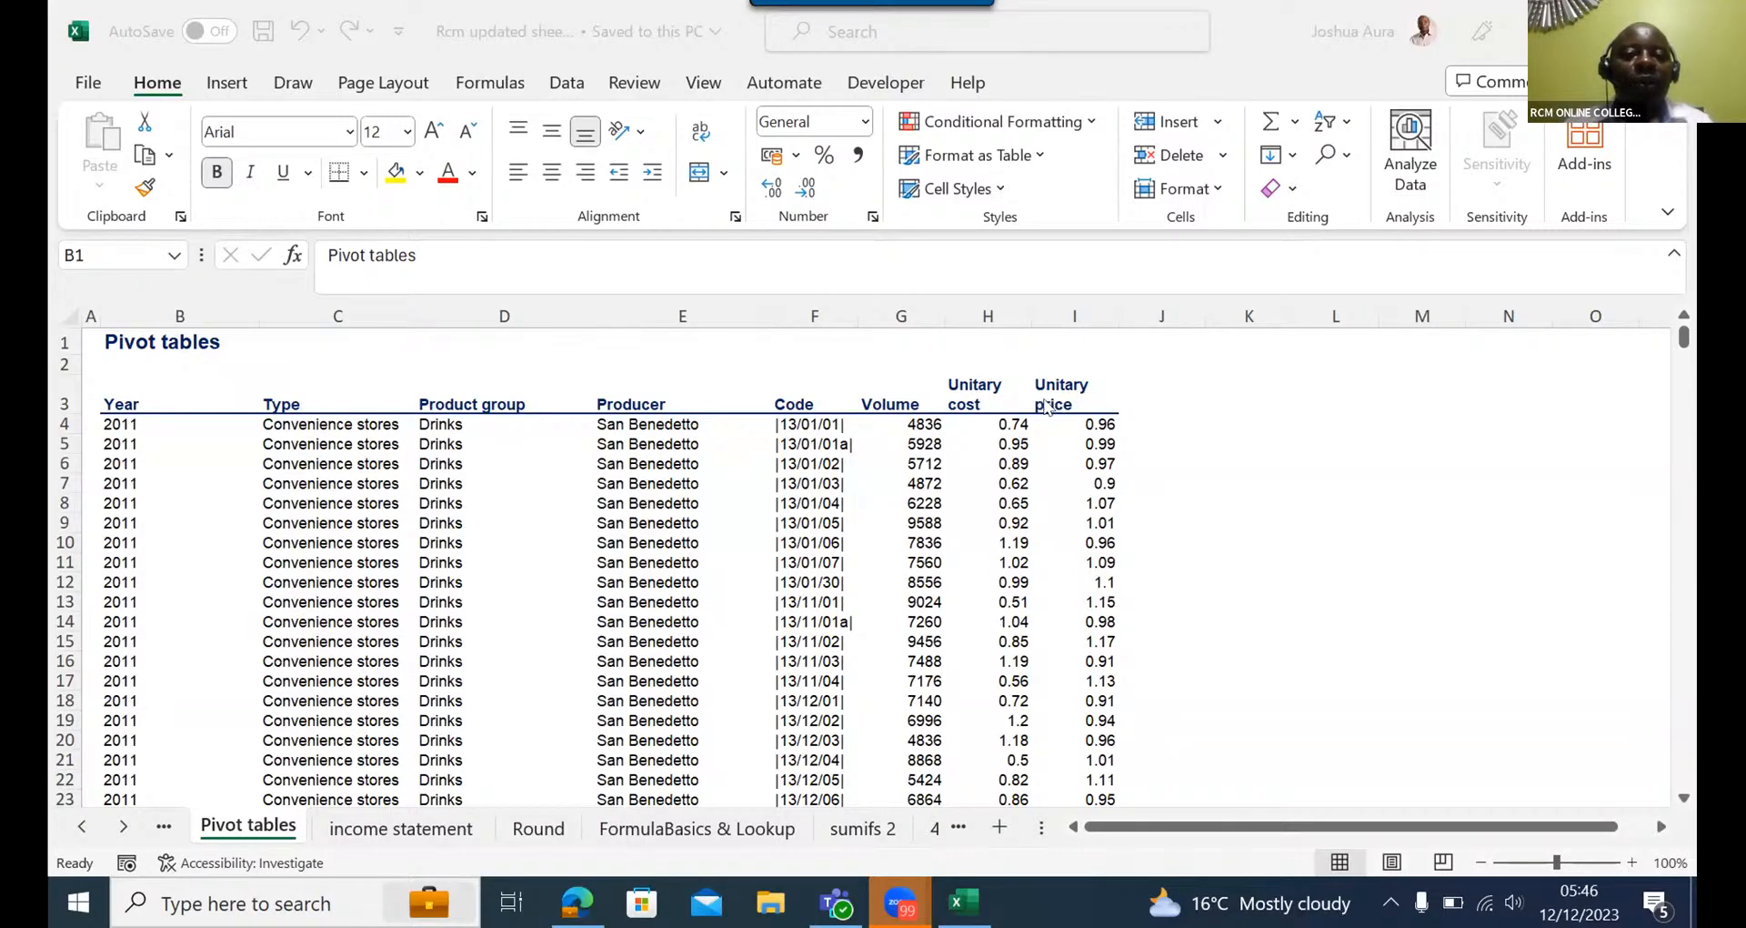
# - Check how far the Year column extends, from the first record in B4 to past its last row
pyautogui.click(123, 427)
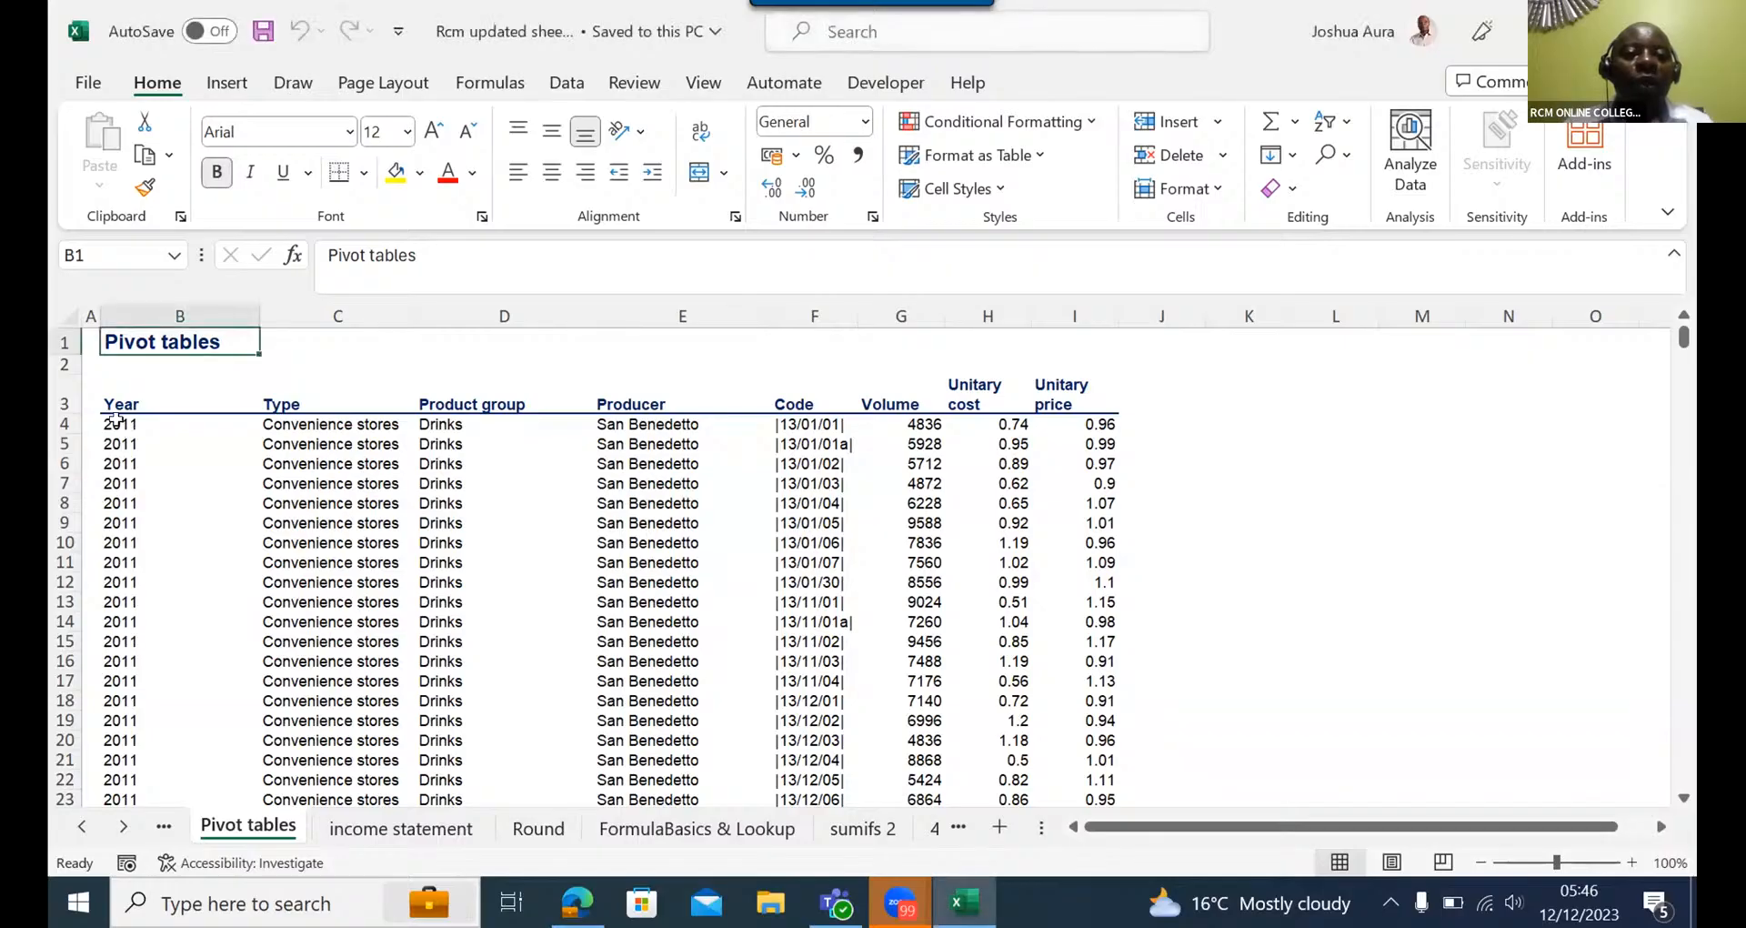
pyautogui.click(117, 421)
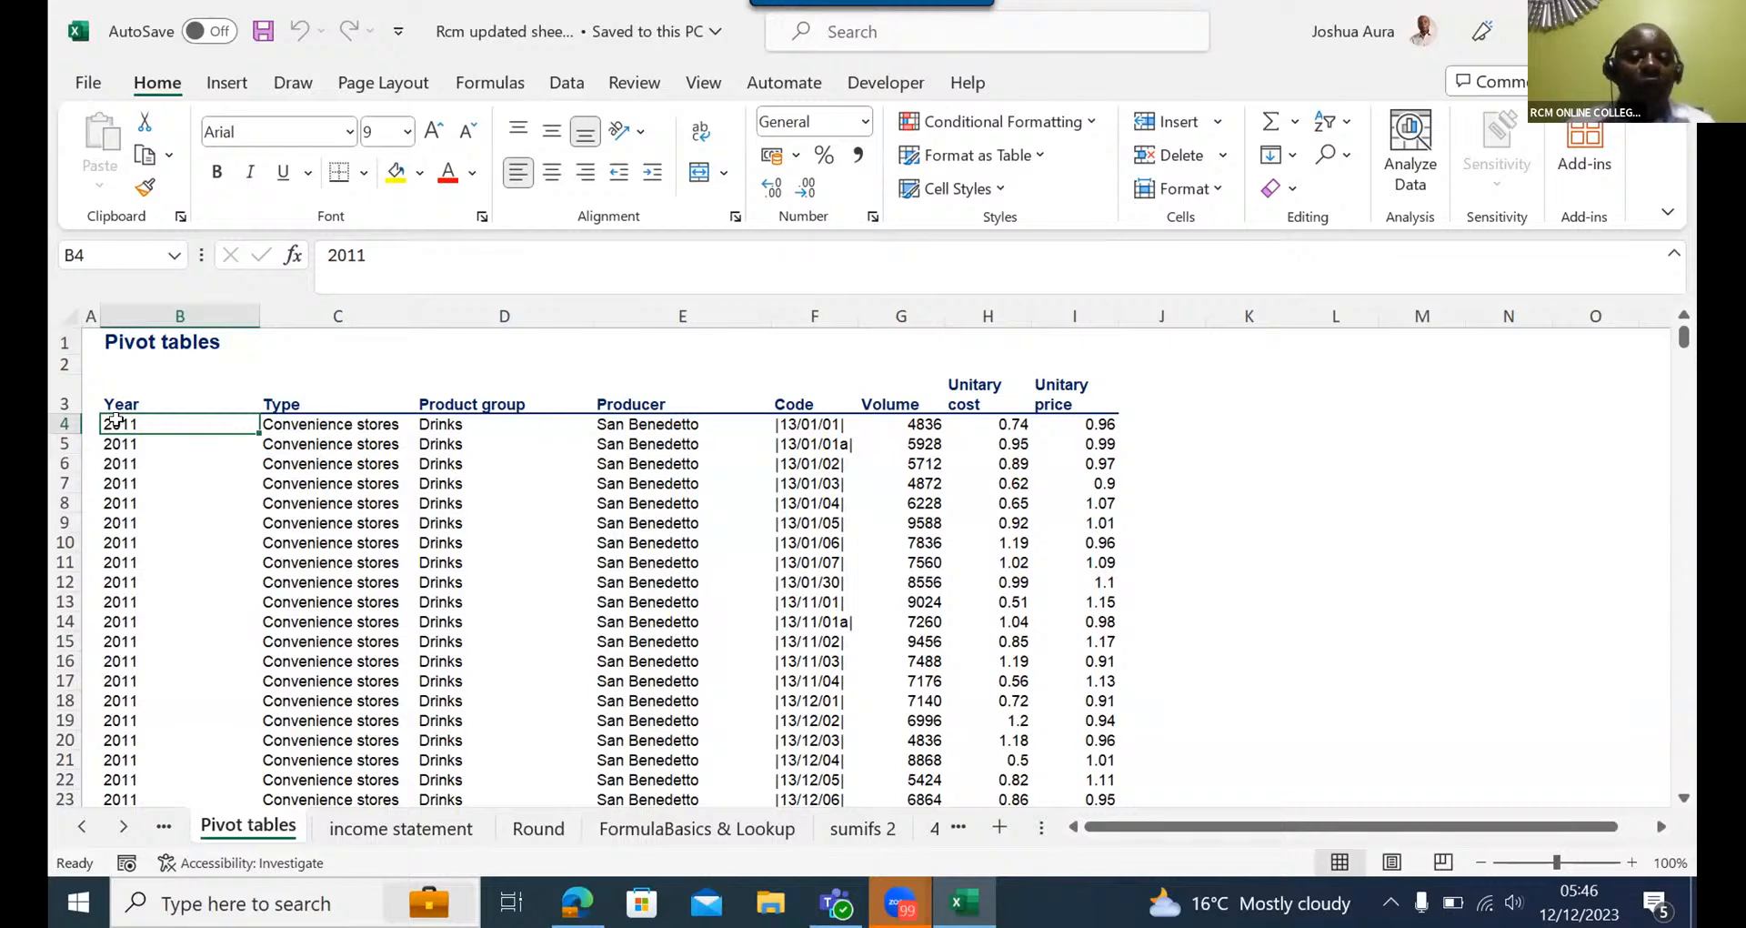
pyautogui.hotkey('ctrl', 'Down')
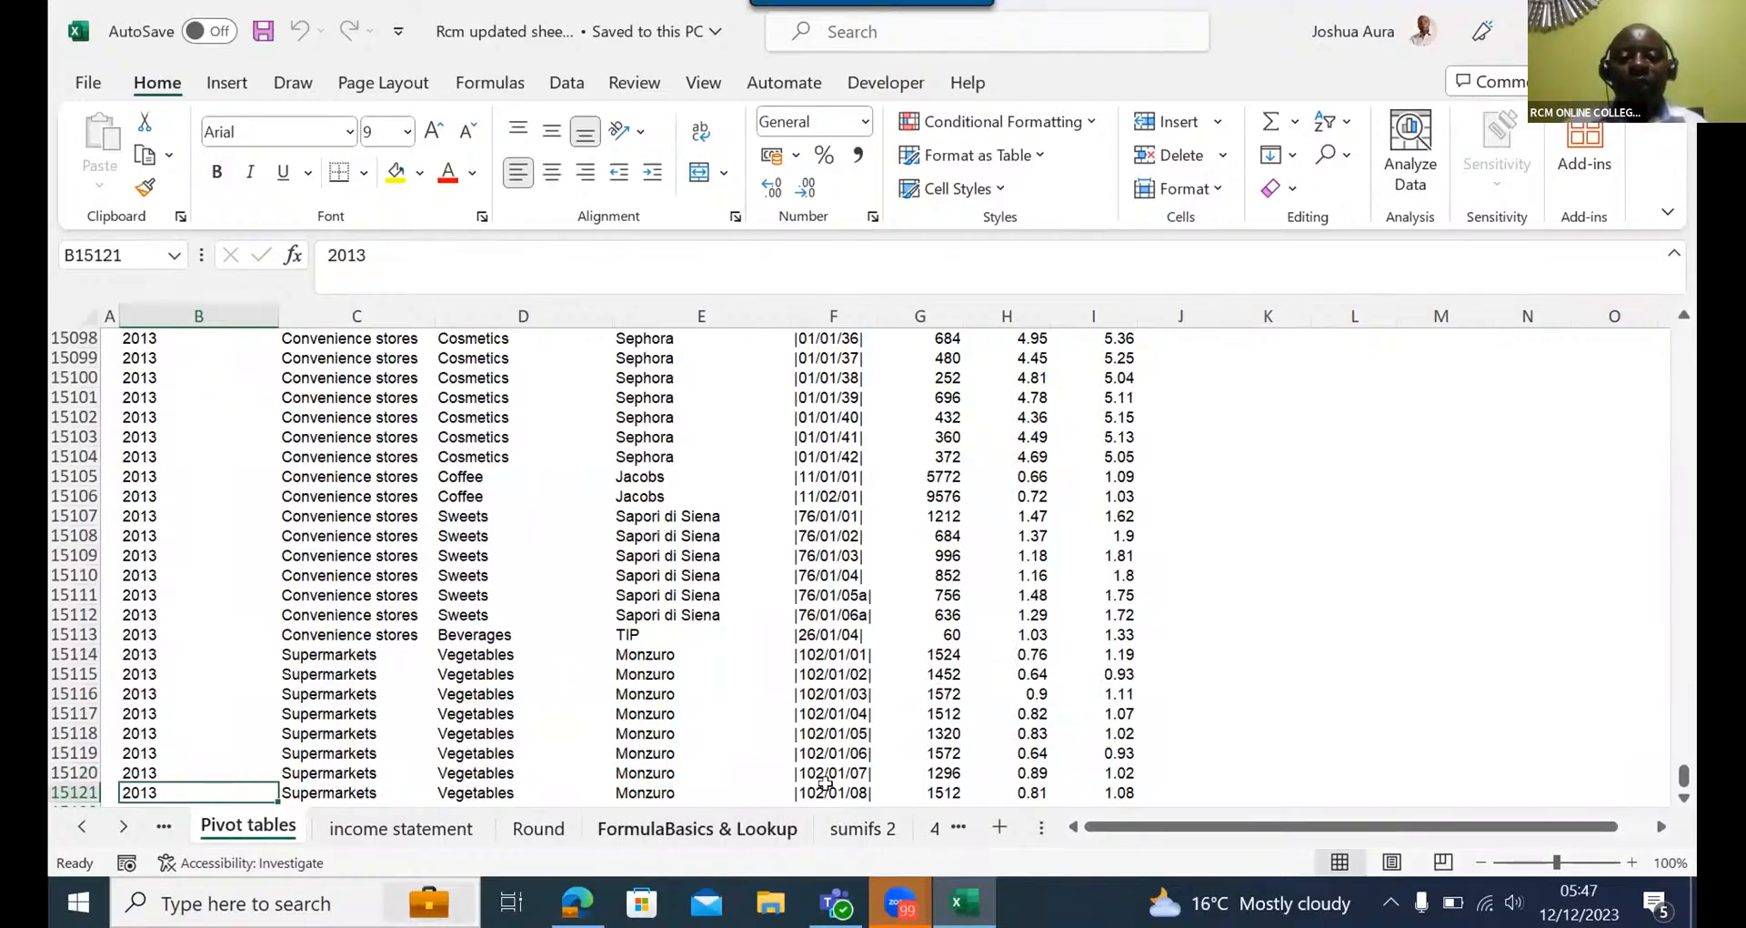
pyautogui.press('Down')
pyautogui.press('Down')
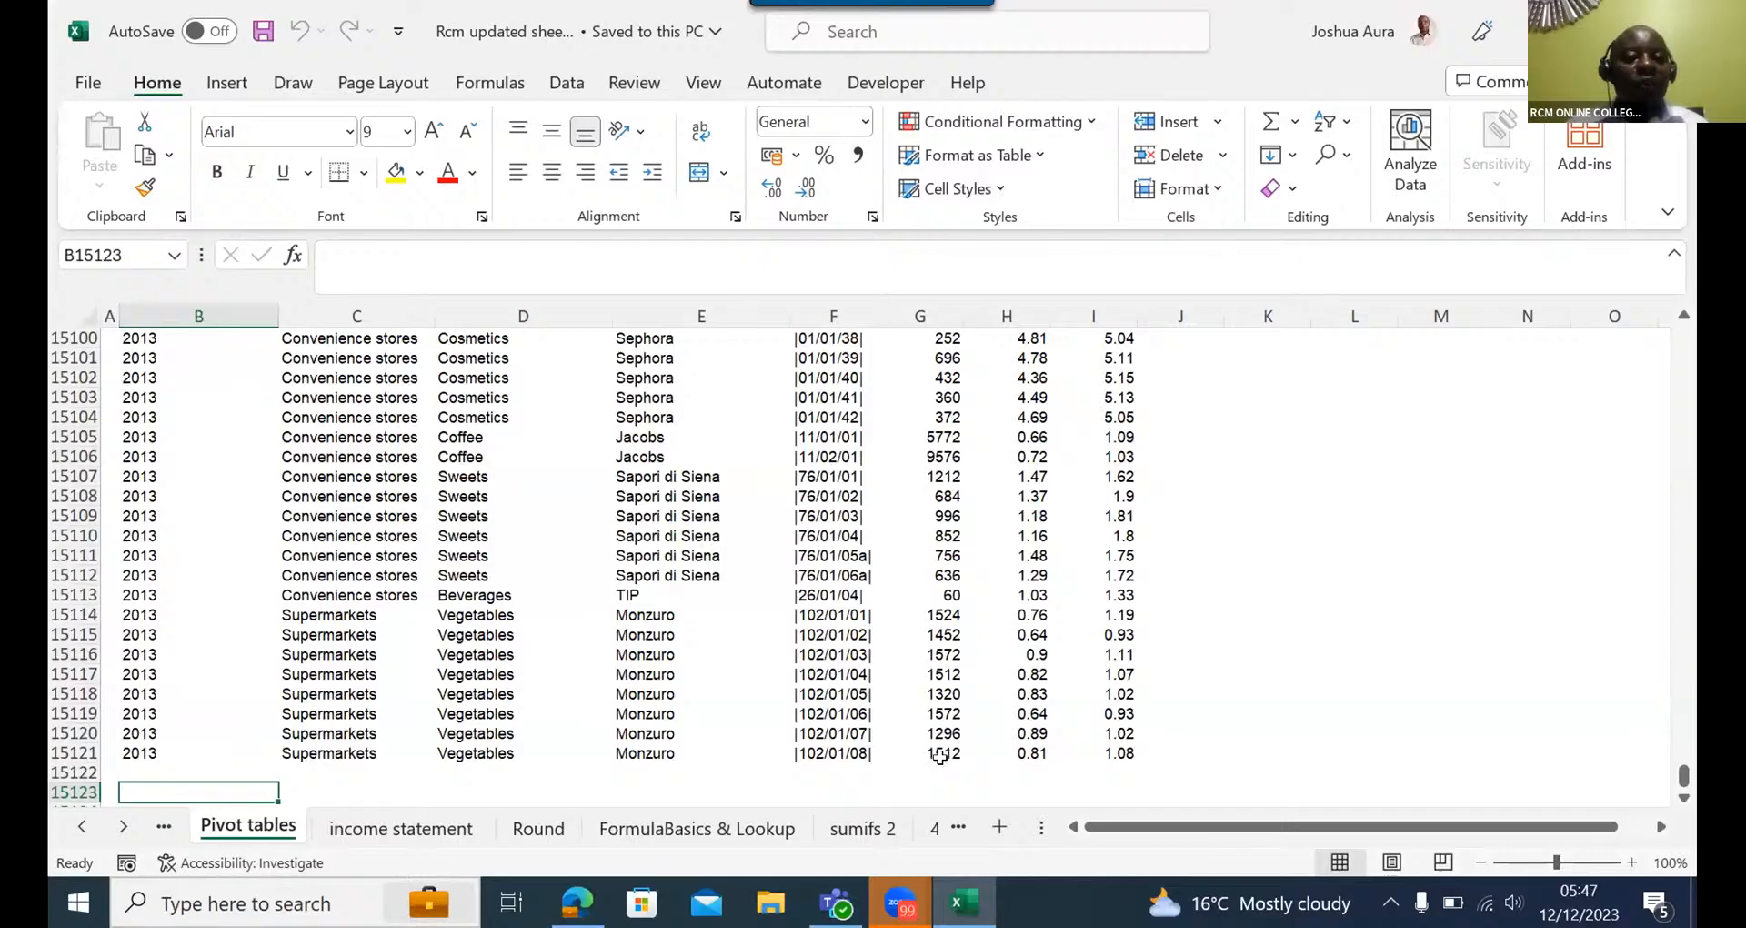
# - Check the extent of the Volume column and select the empty cell G15122 directly below its data
pyautogui.click(943, 755)
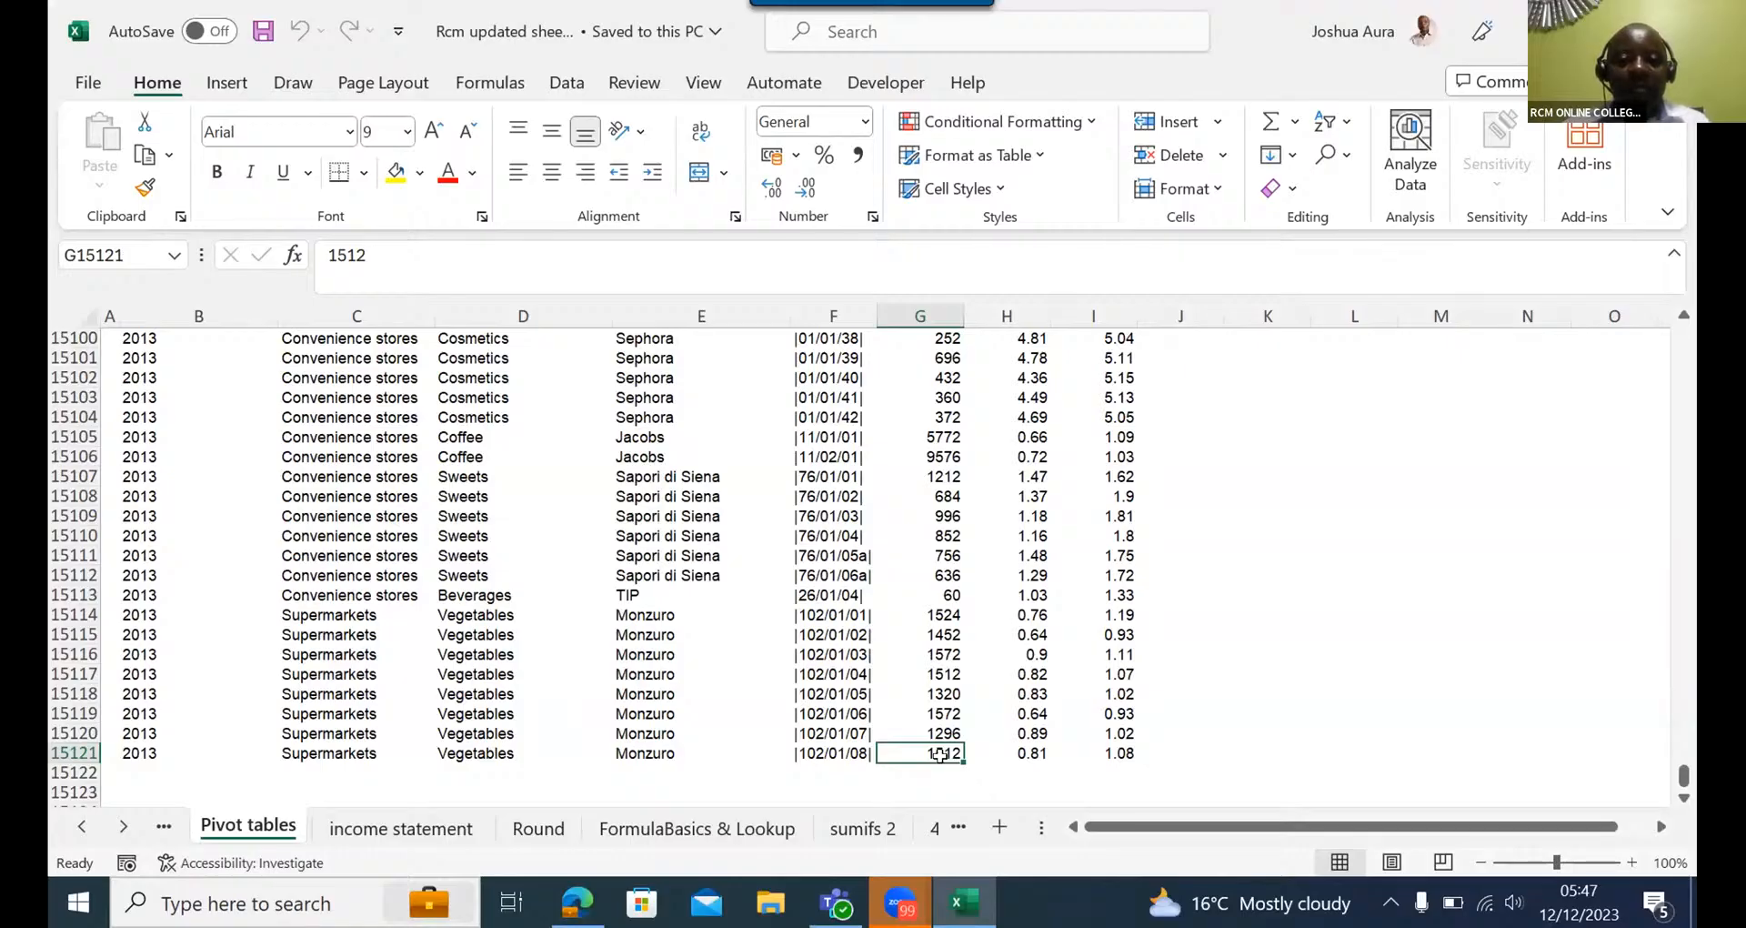
pyautogui.hotkey('ctrl', 'Up')
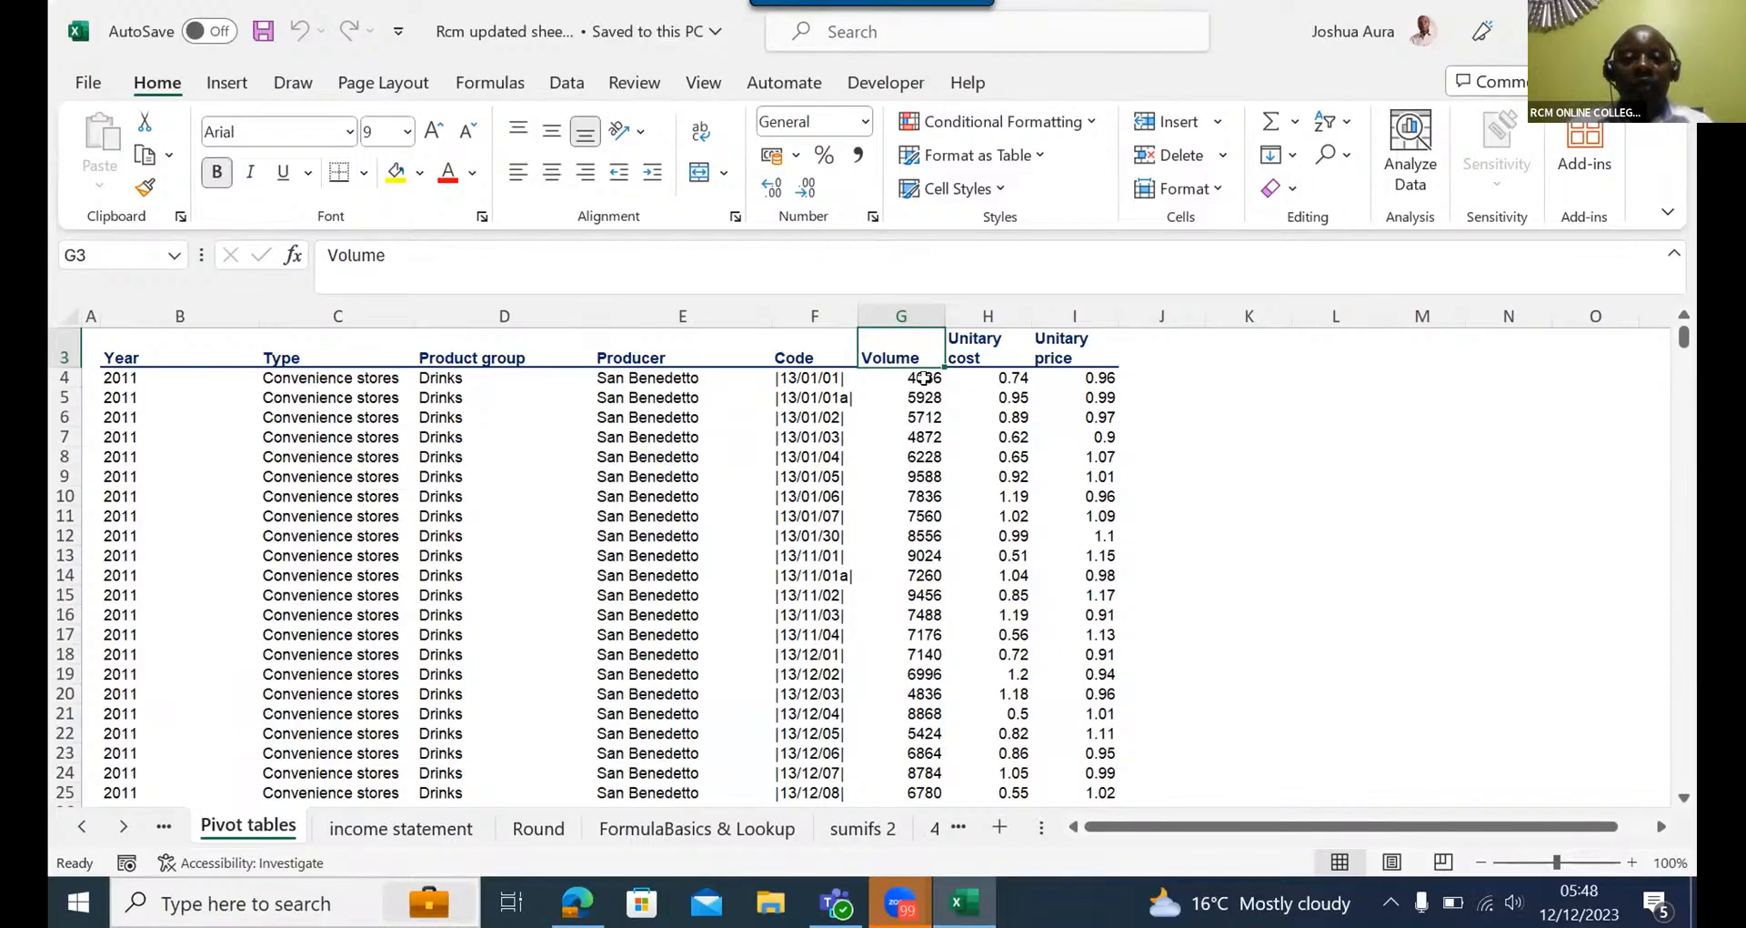
pyautogui.hotkey('ctrl', 'Down')
pyautogui.press('Down')
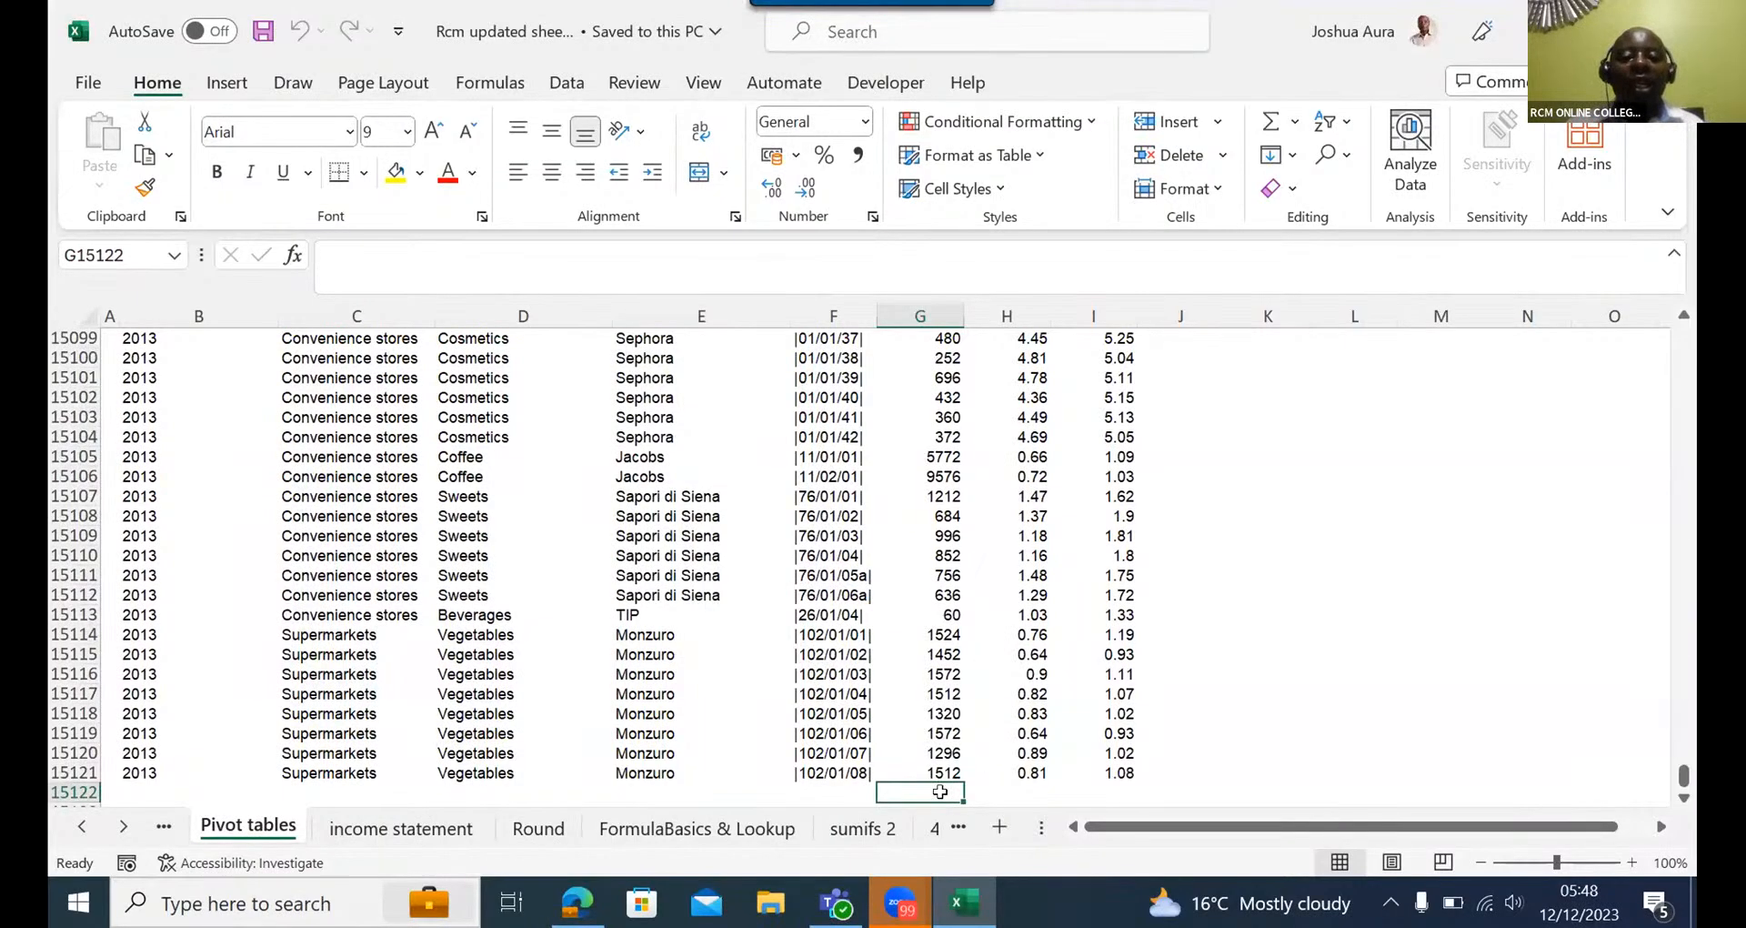
pyautogui.write('=')
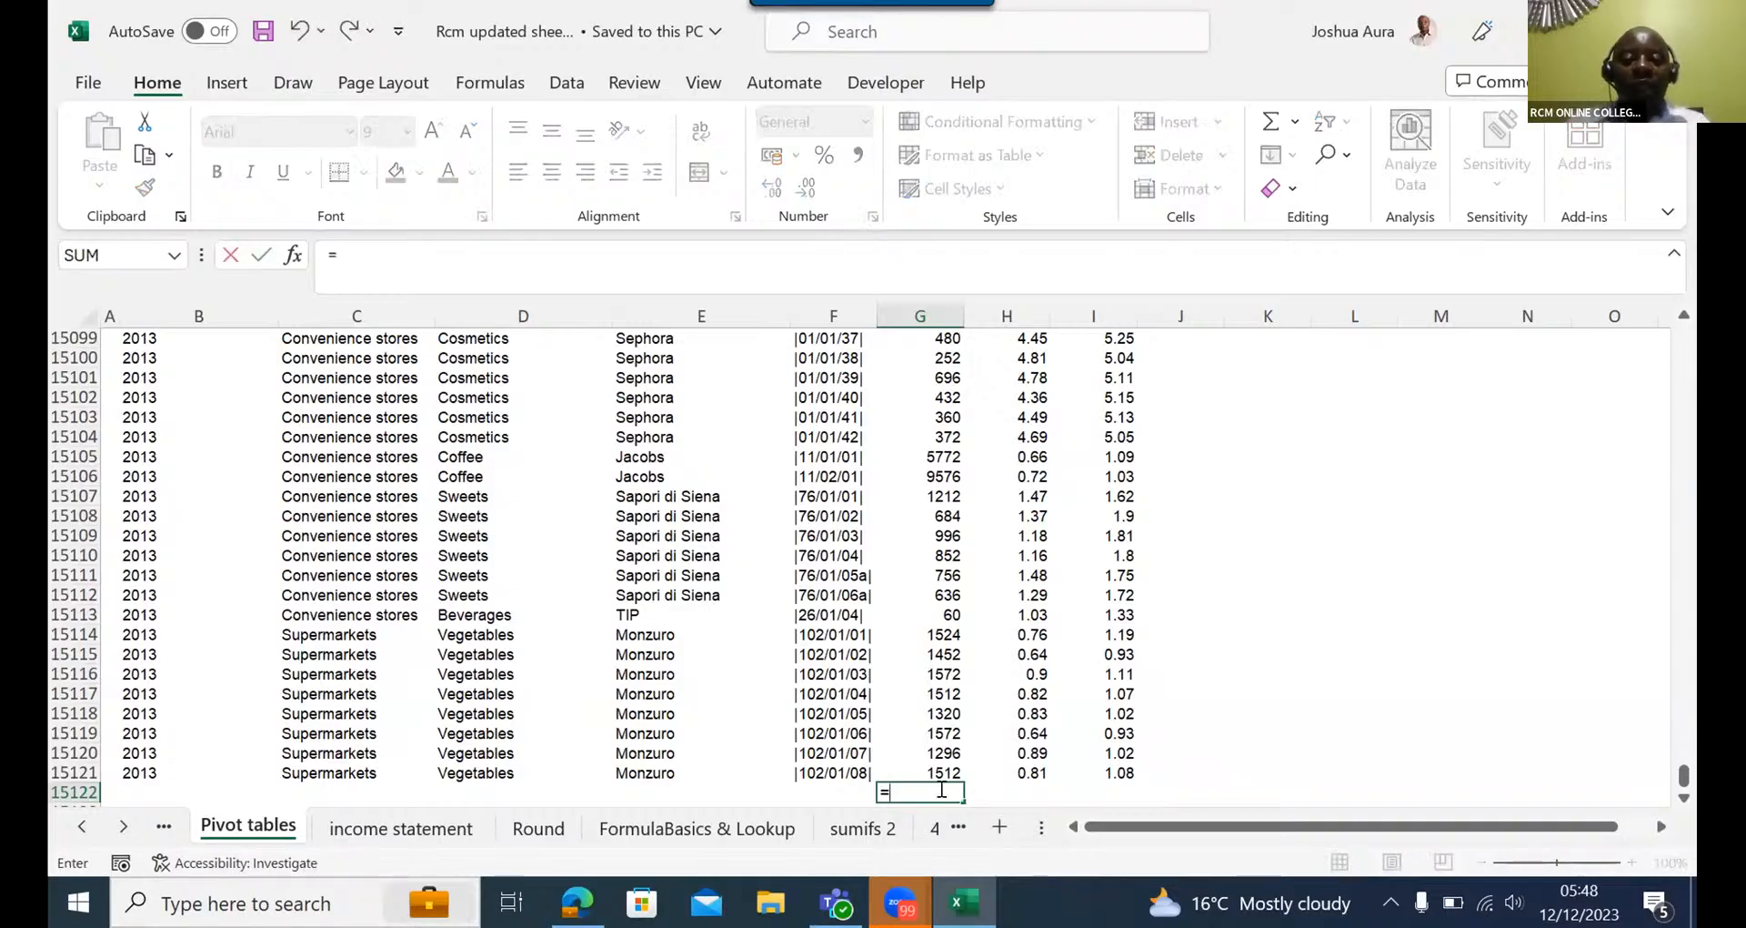
pyautogui.write('sum')
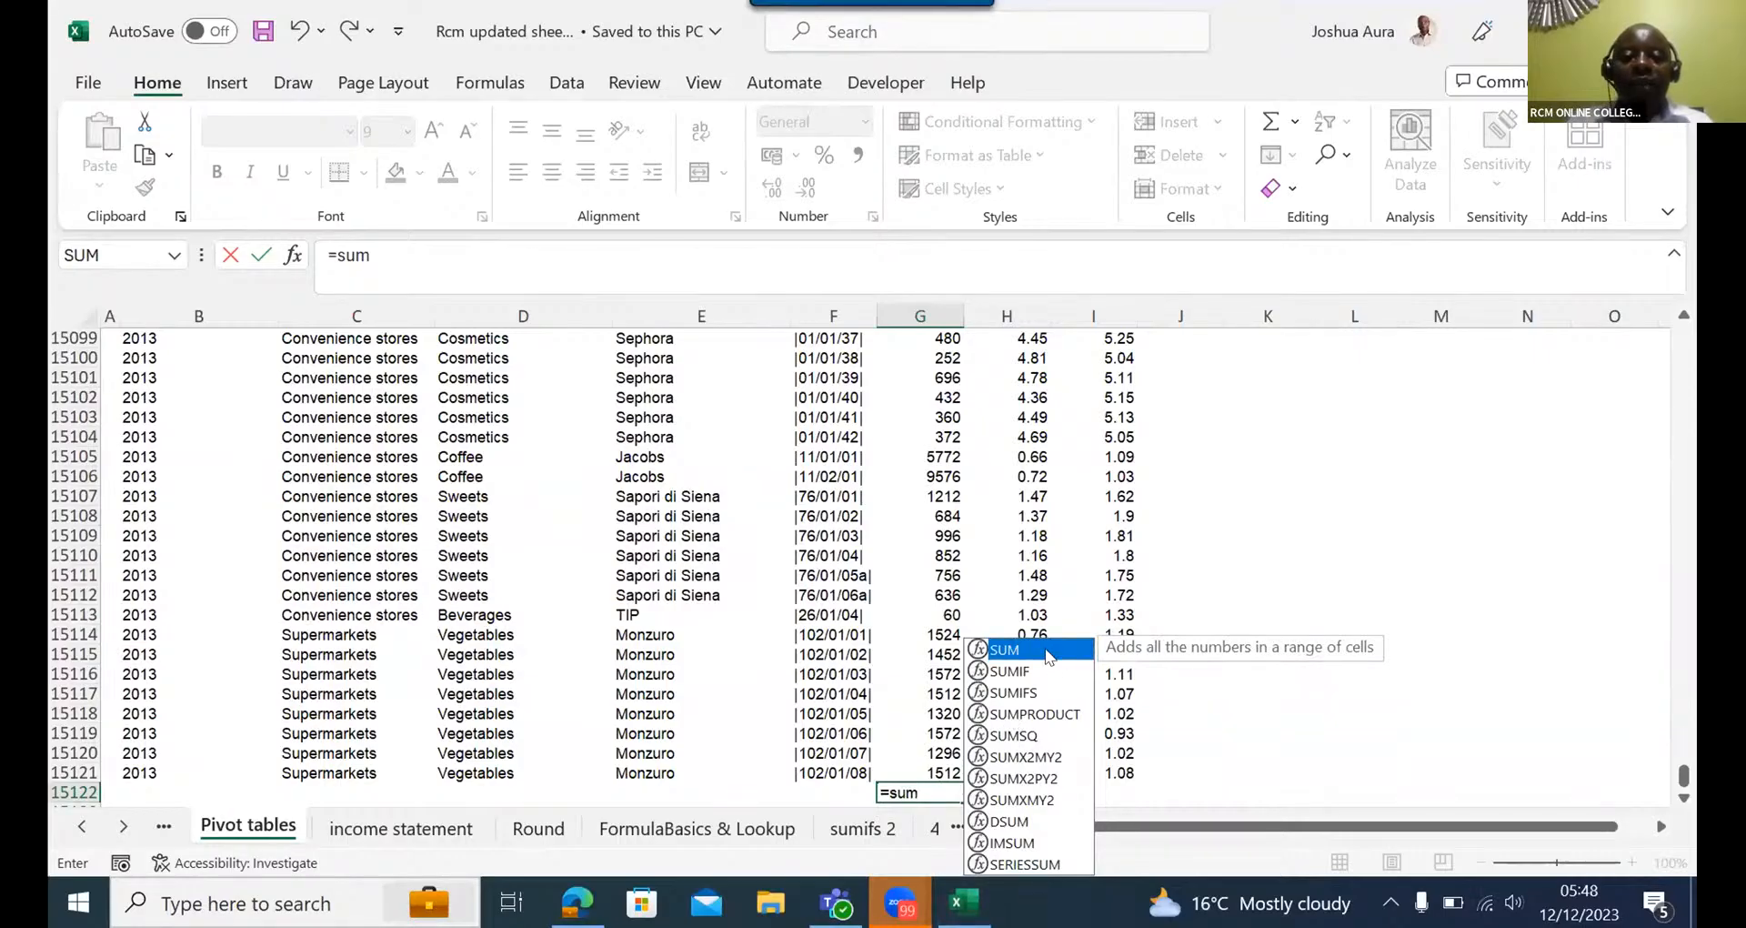
pyautogui.doubleClick(1051, 650)
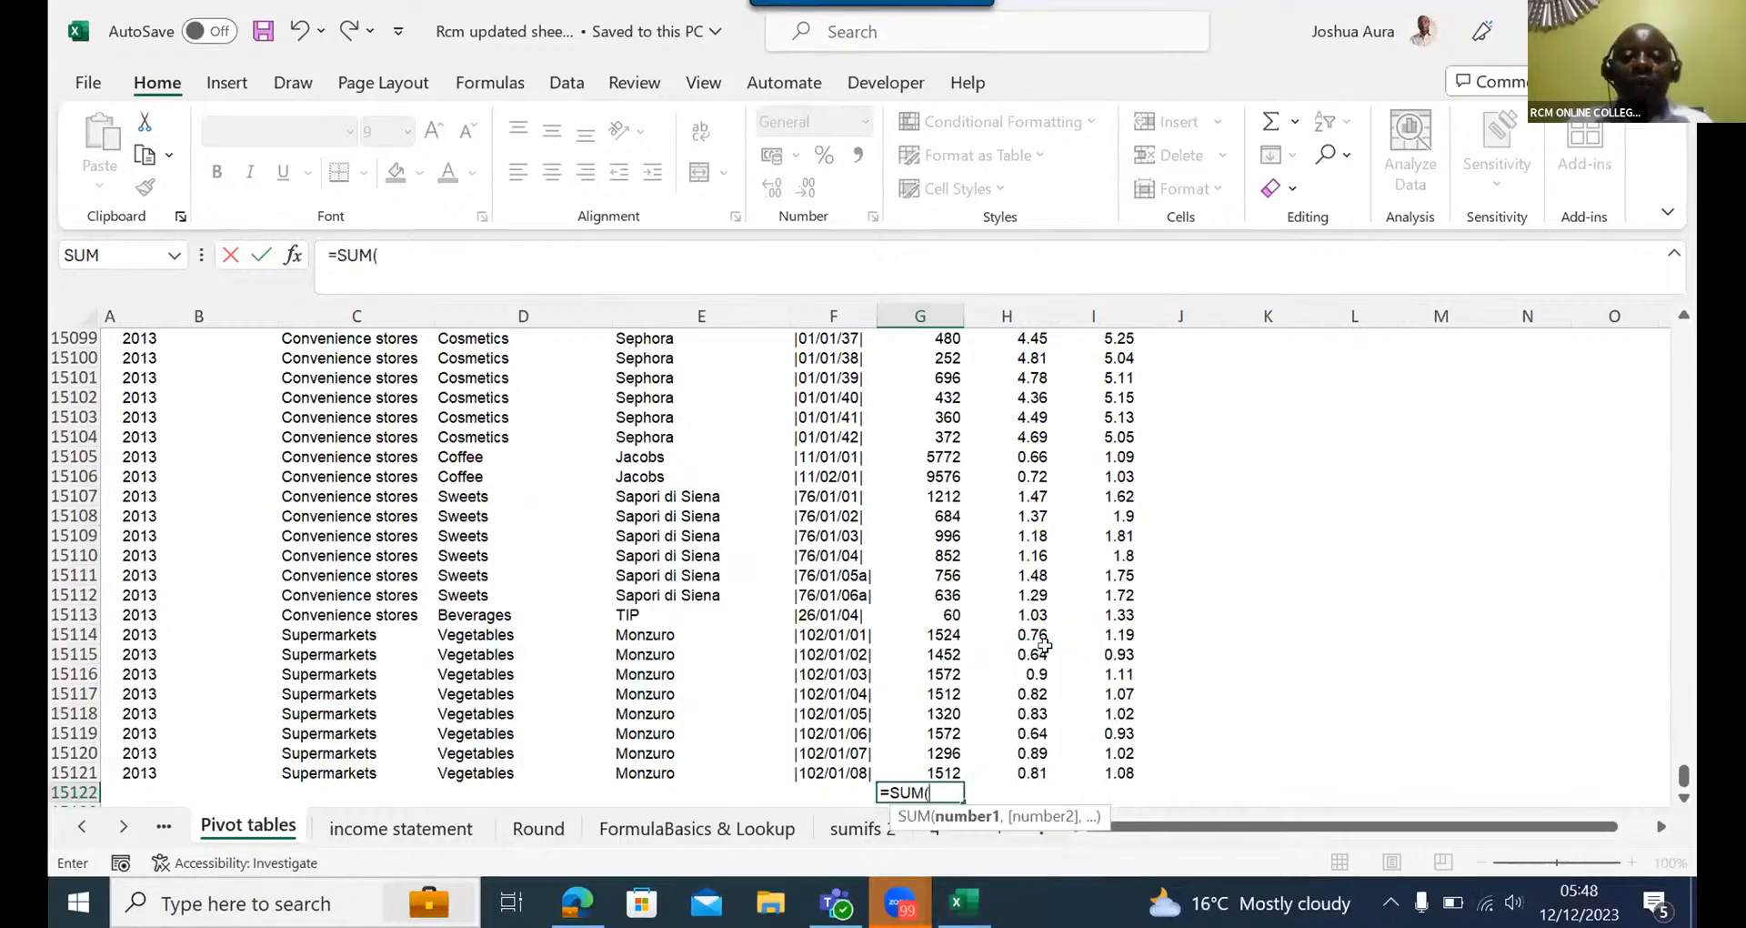
pyautogui.click(936, 772)
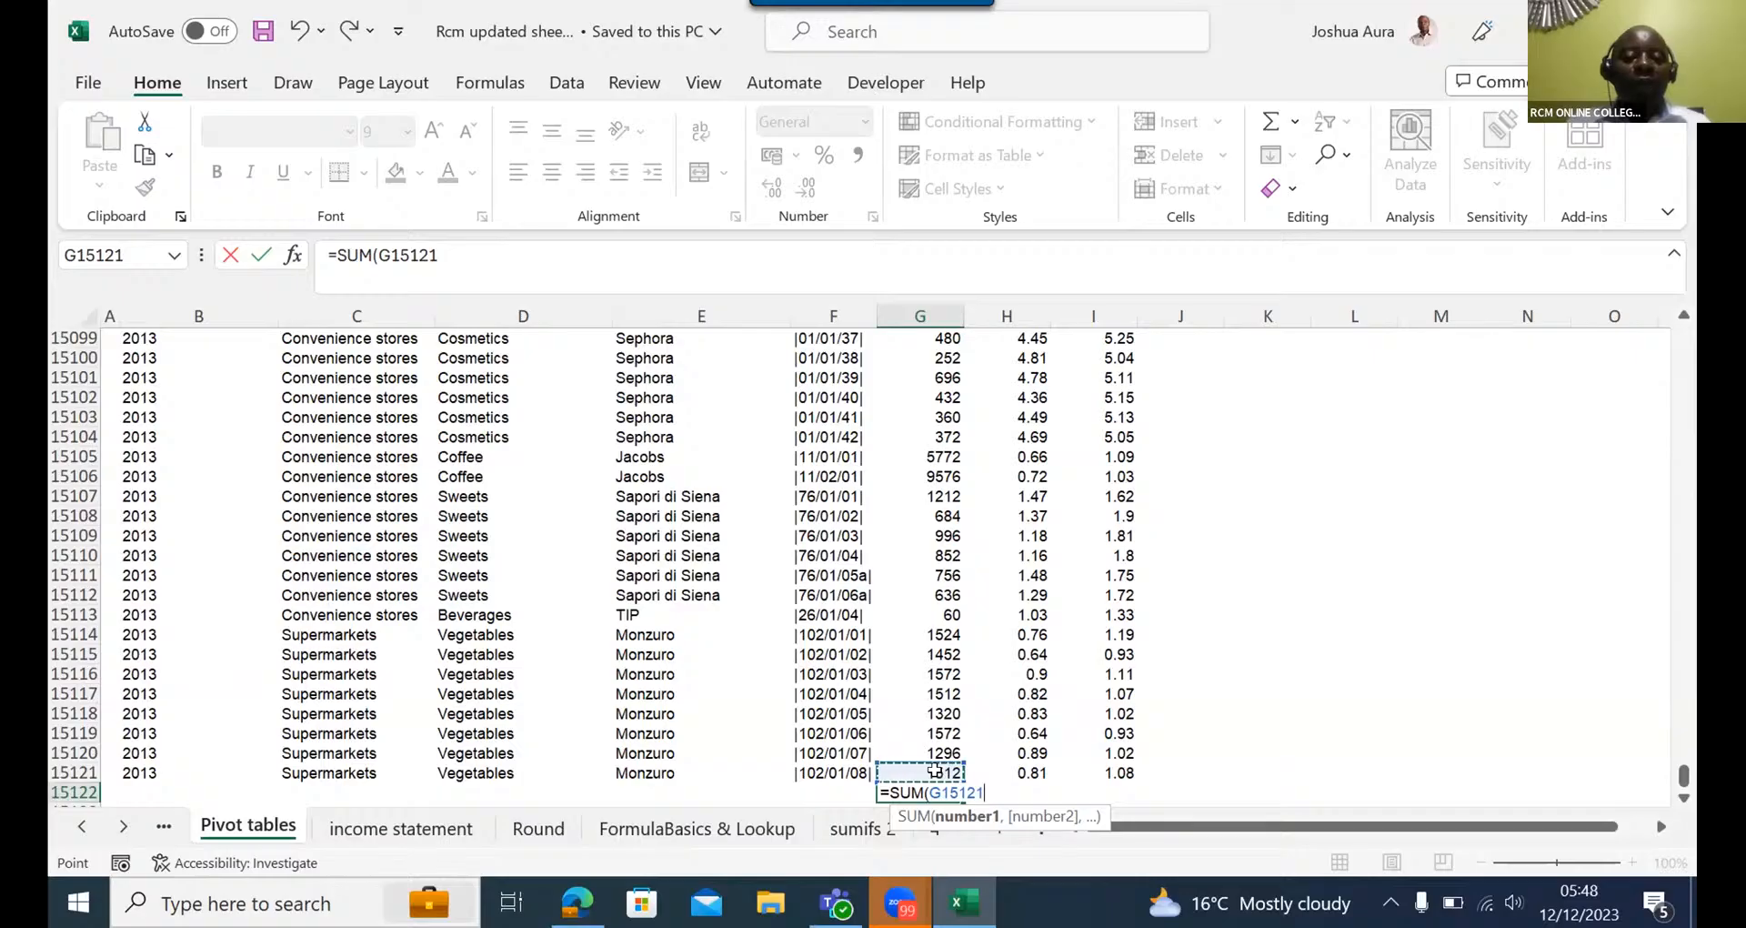
pyautogui.press('Escape')
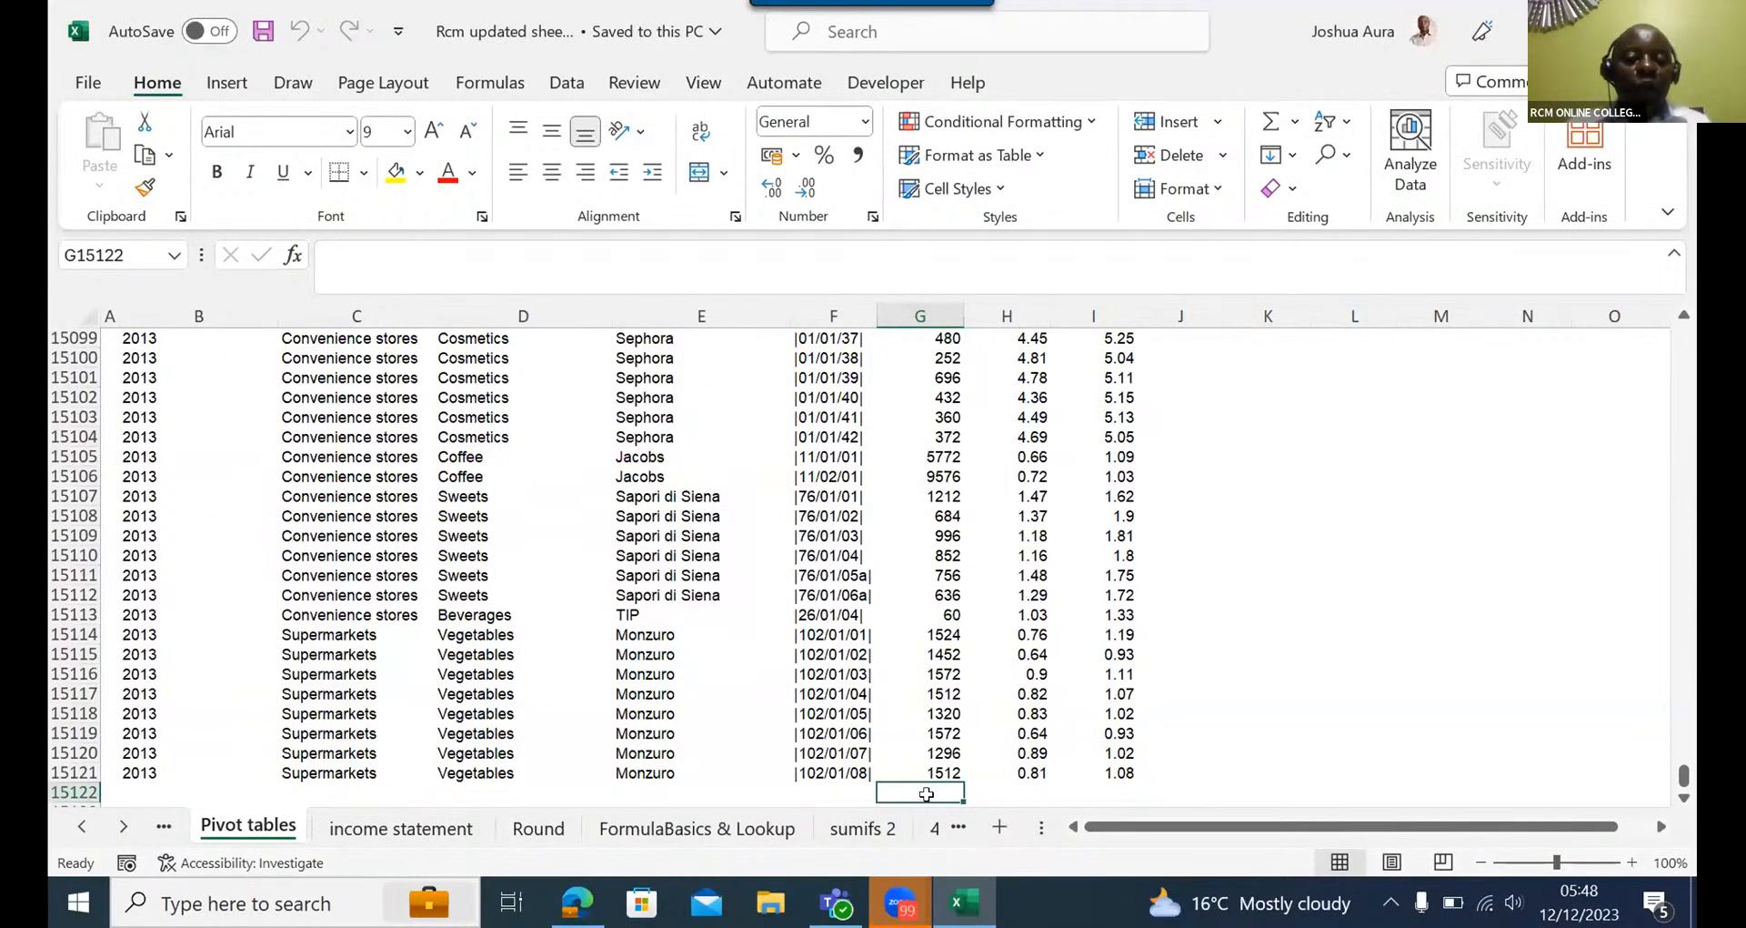
# - Total the Volume column in G15122 with AutoSum and extend the summed range to G4:G15121
pyautogui.hotkey('alt', '=')
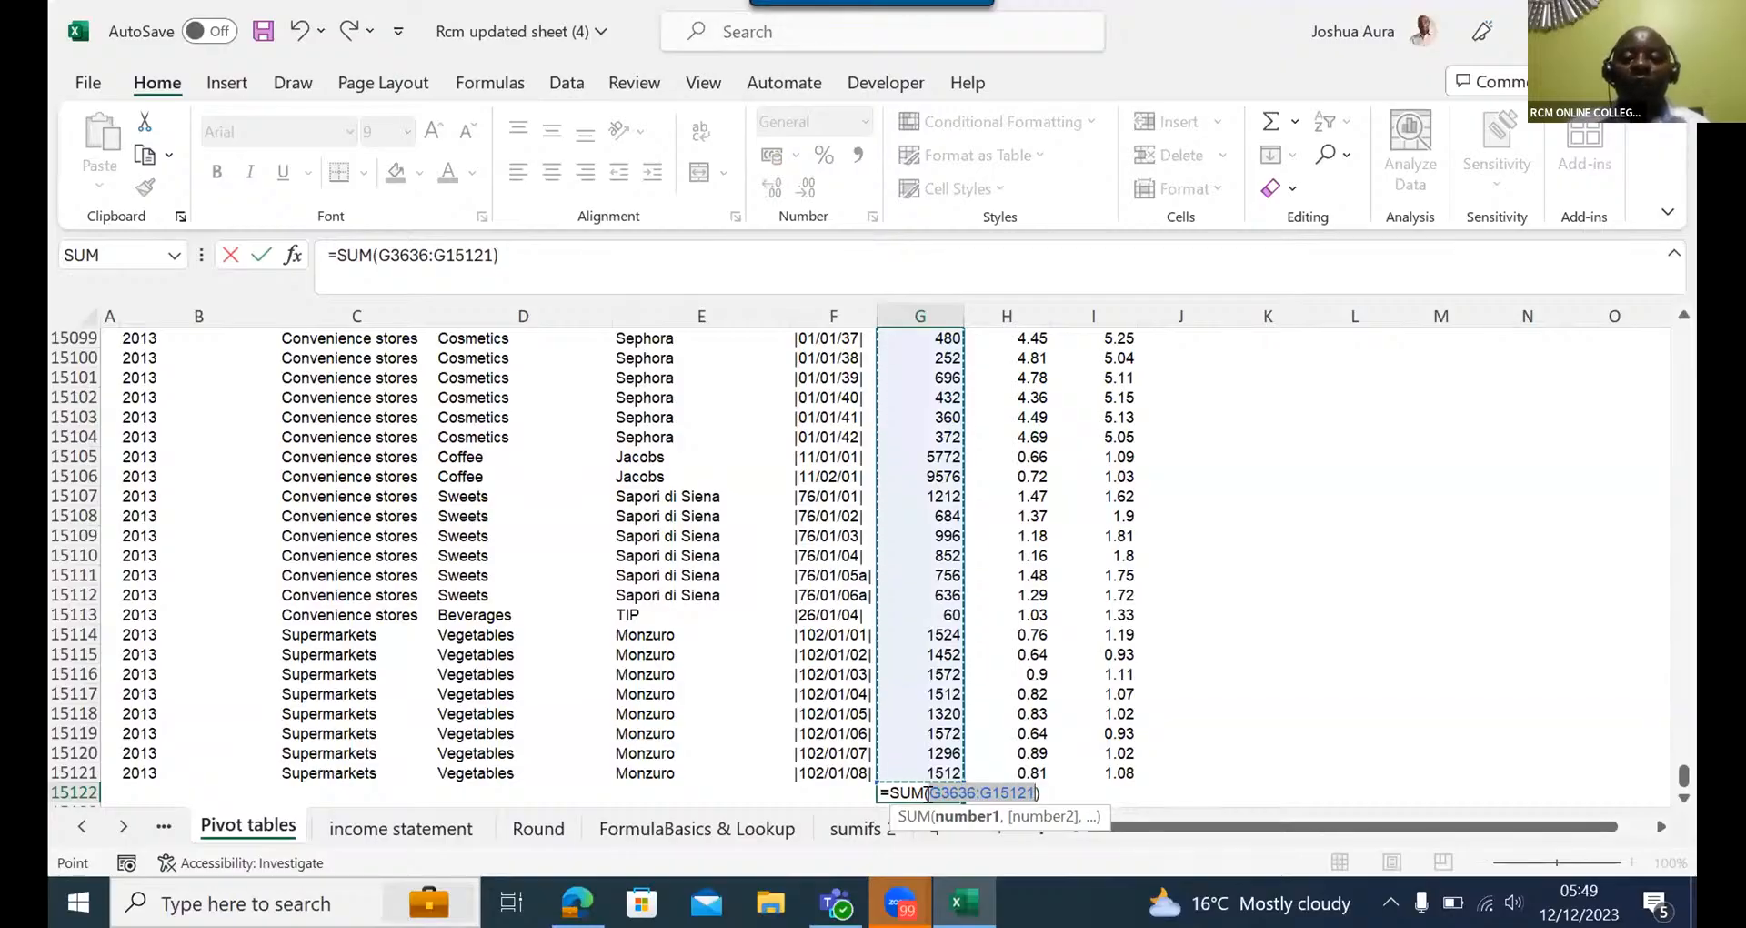
pyautogui.press('Return')
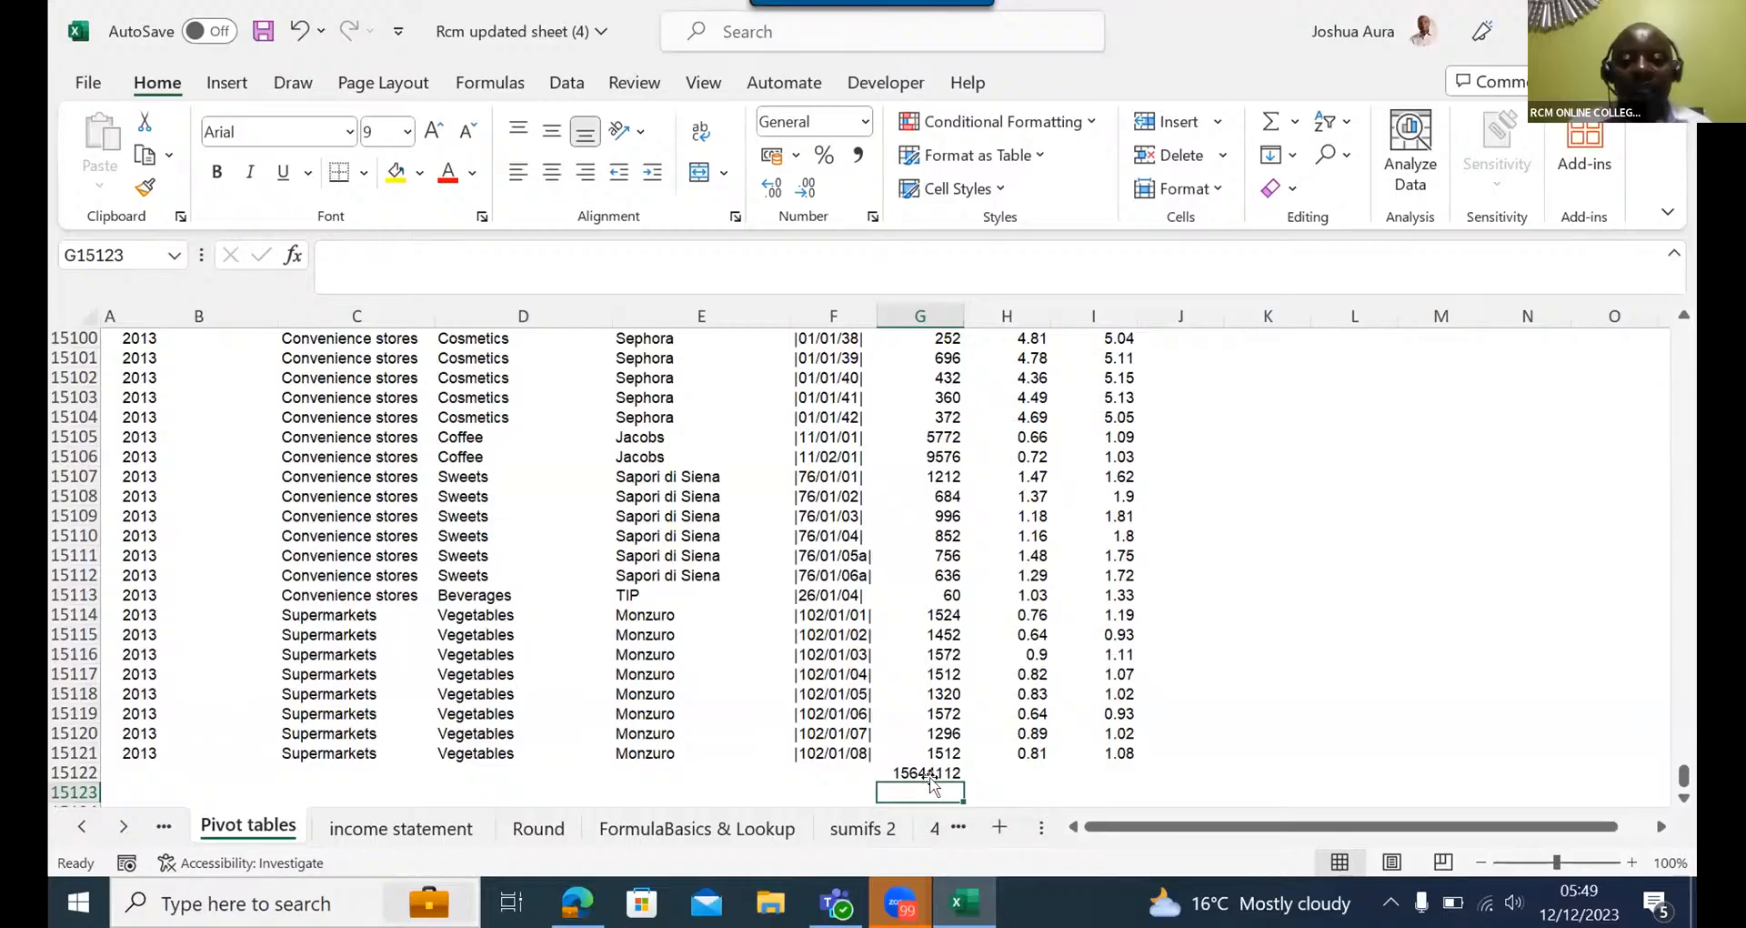
pyautogui.click(933, 771)
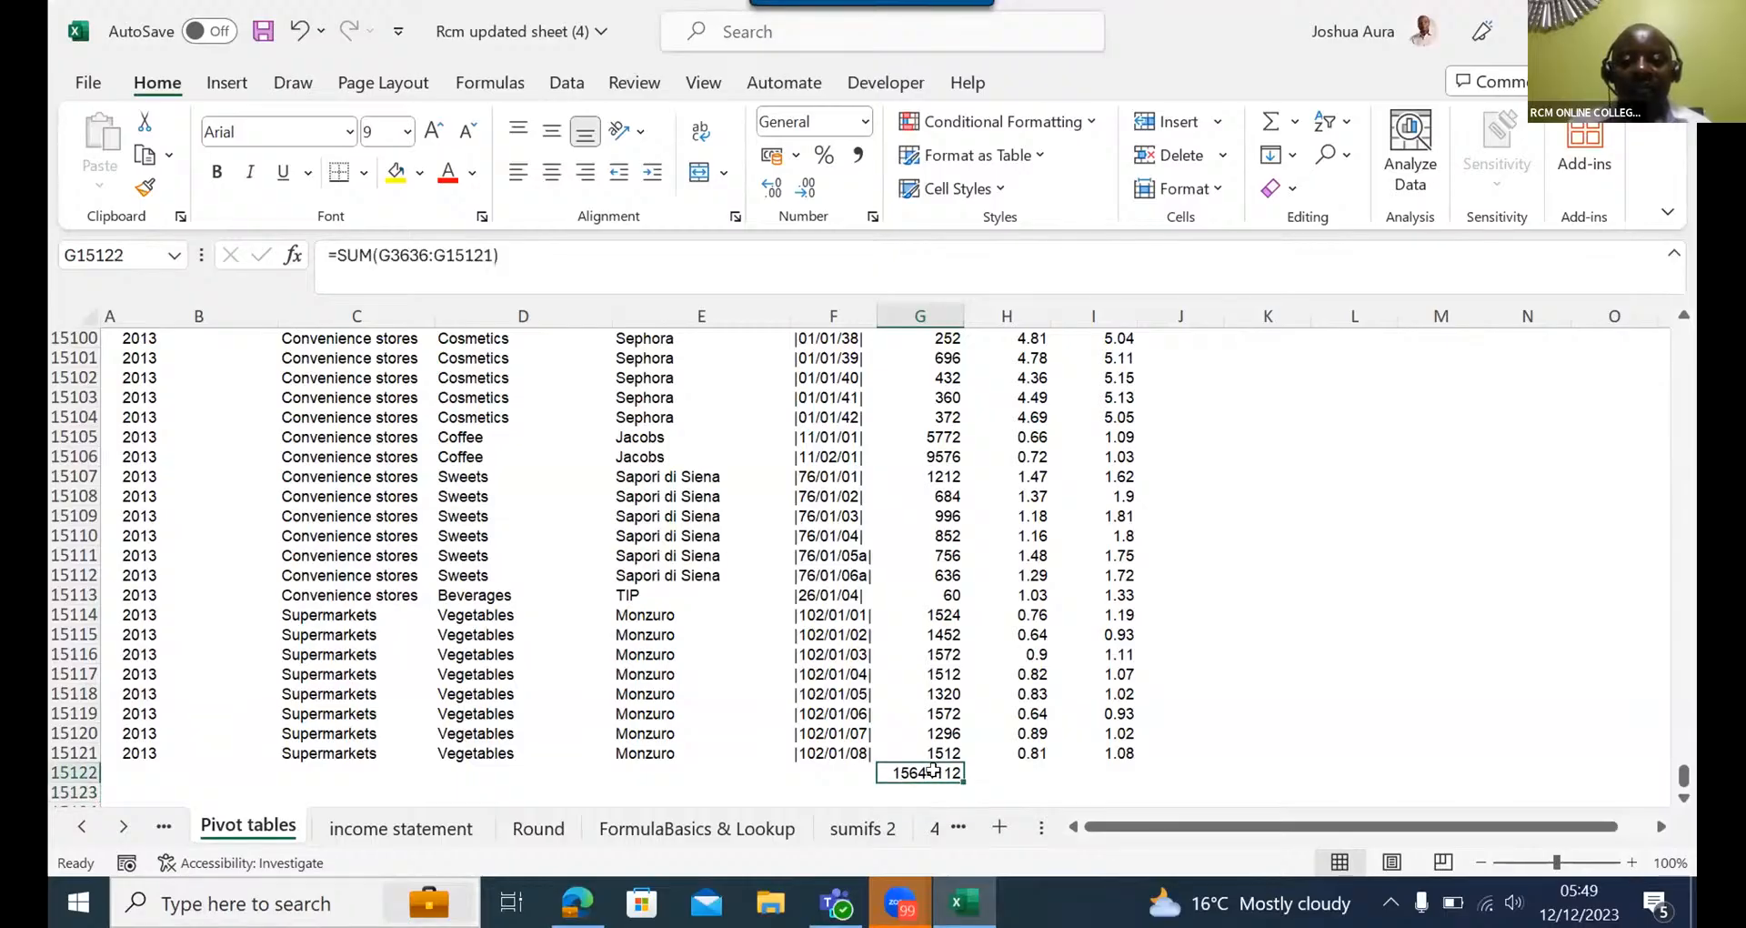
pyautogui.doubleClick(933, 771)
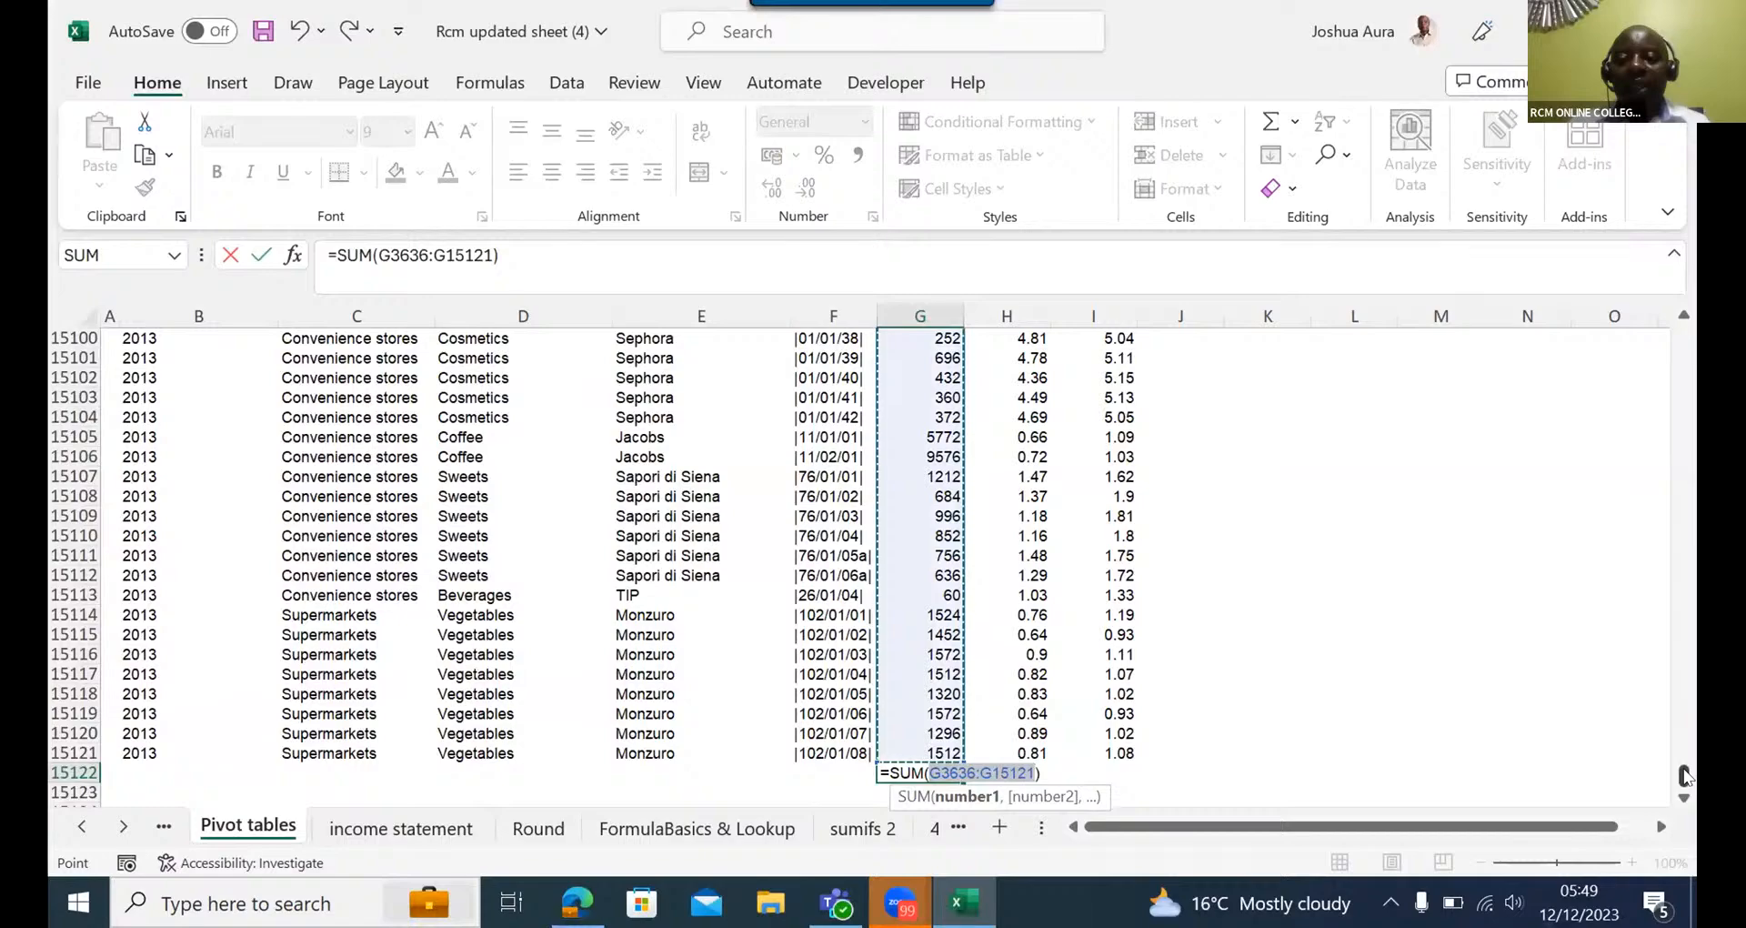
pyautogui.moveTo(1684, 775); pyautogui.dragTo(1638, 414)
pyautogui.moveTo(1640, 421); pyautogui.dragTo(1642, 433)
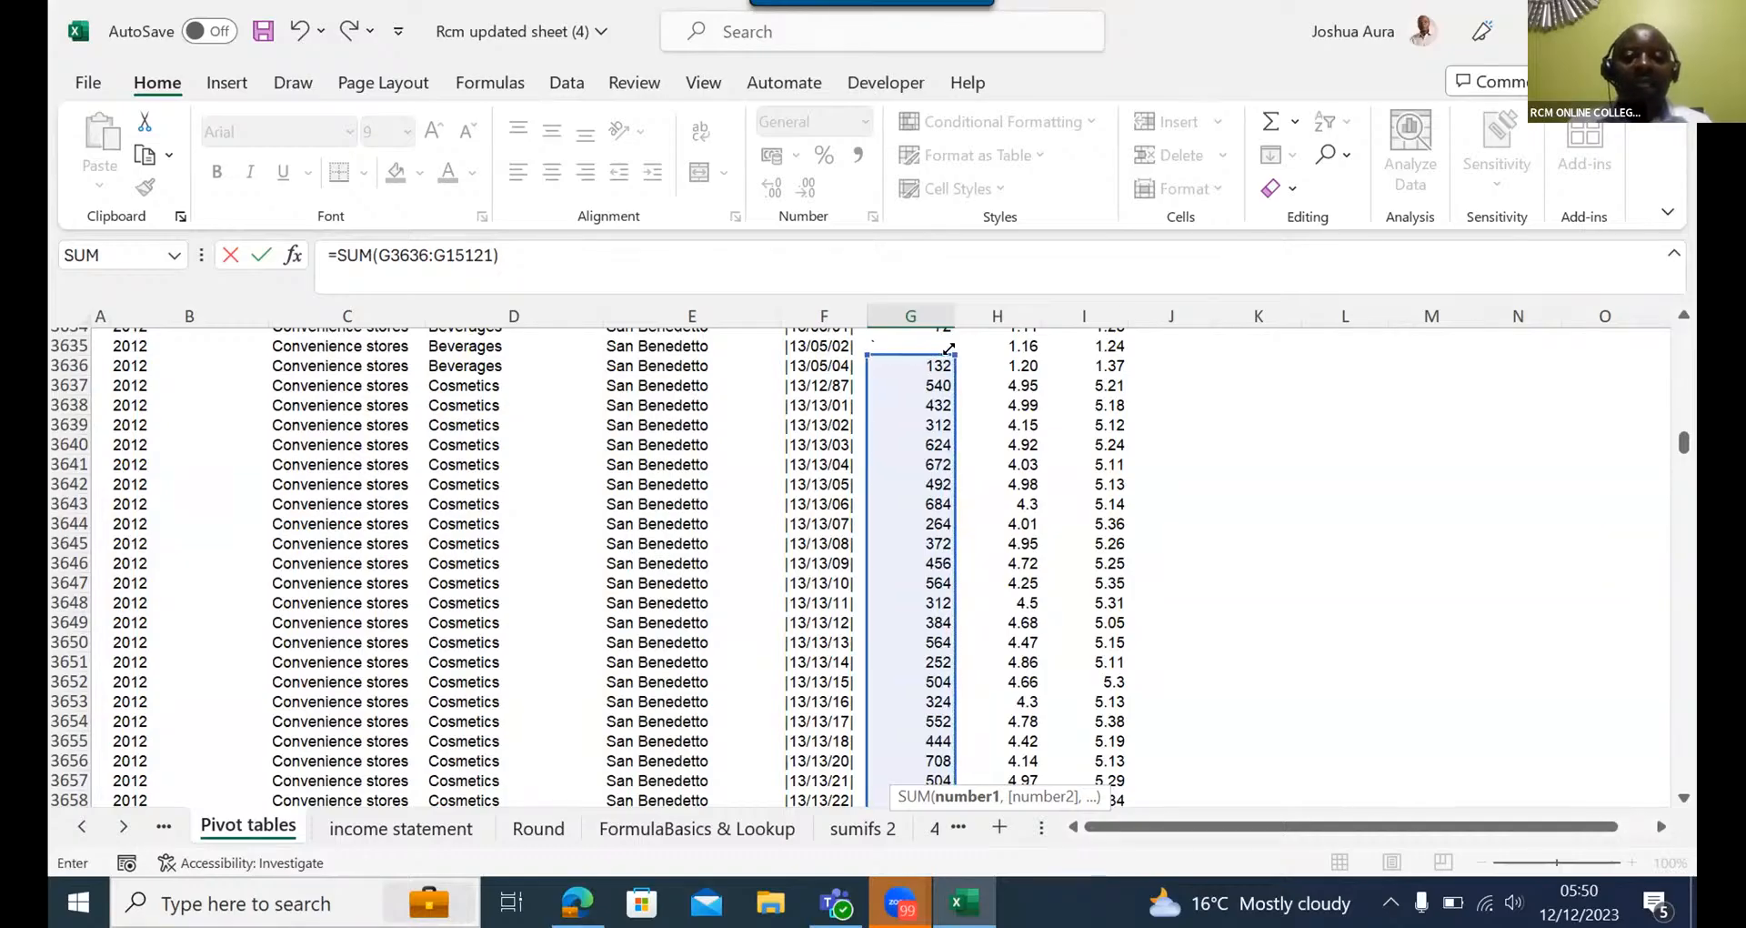
pyautogui.moveTo(949, 348); pyautogui.dragTo(940, 406)
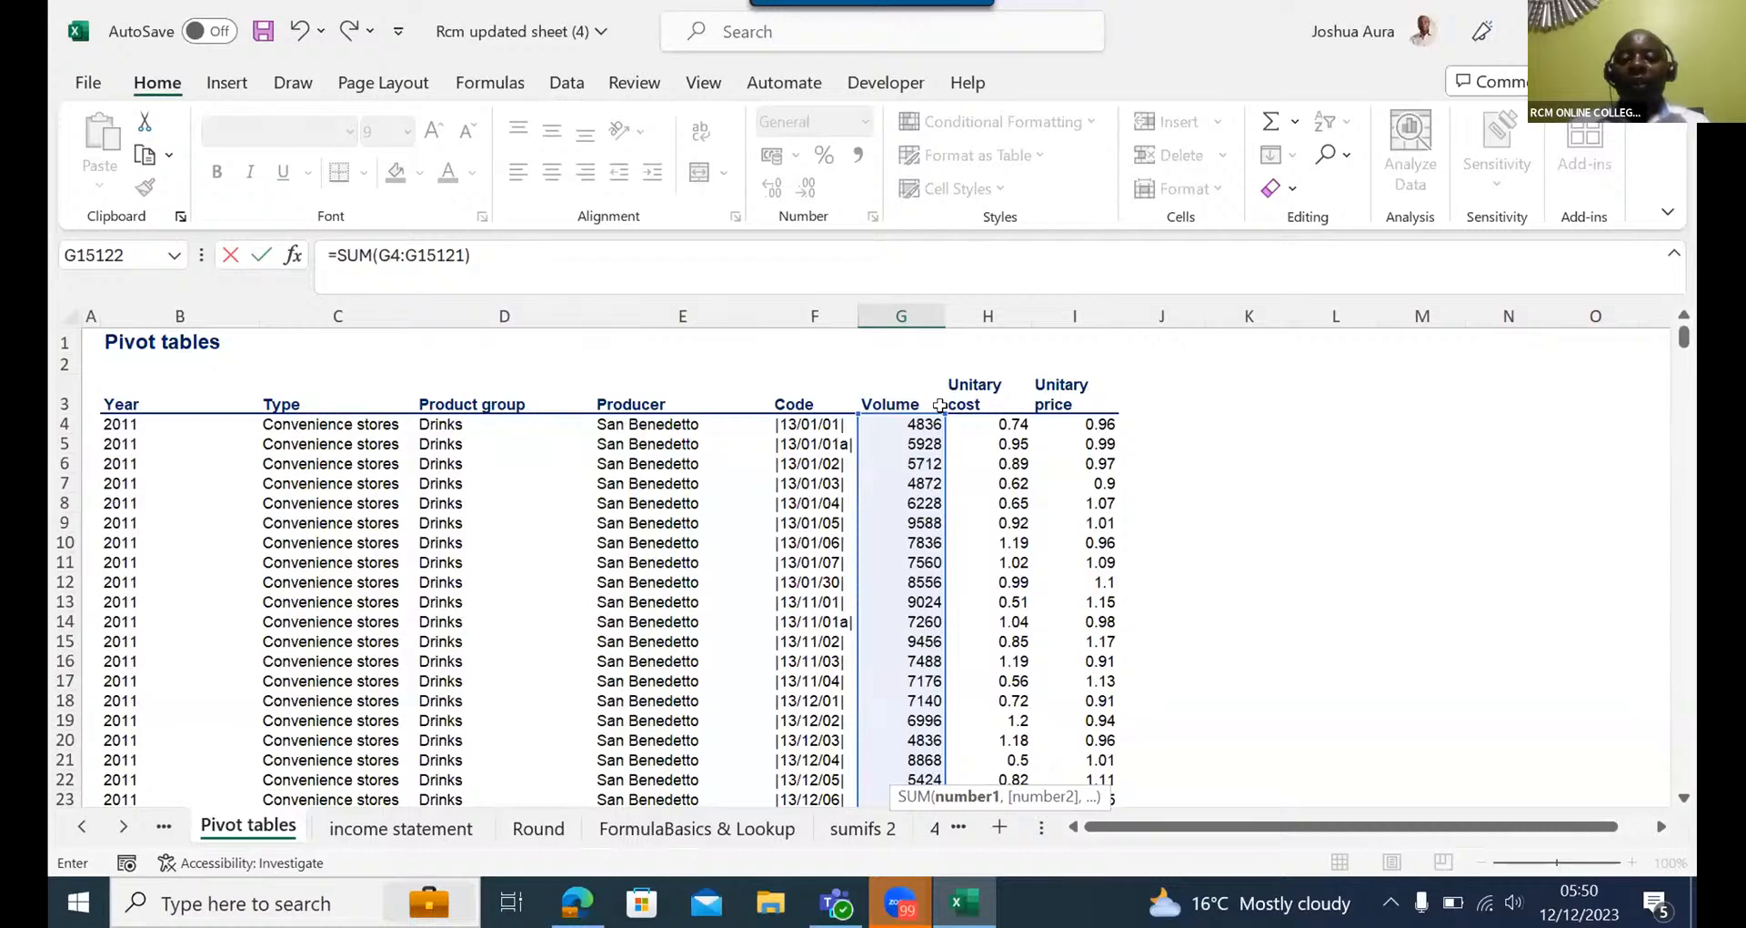
pyautogui.press('Return')
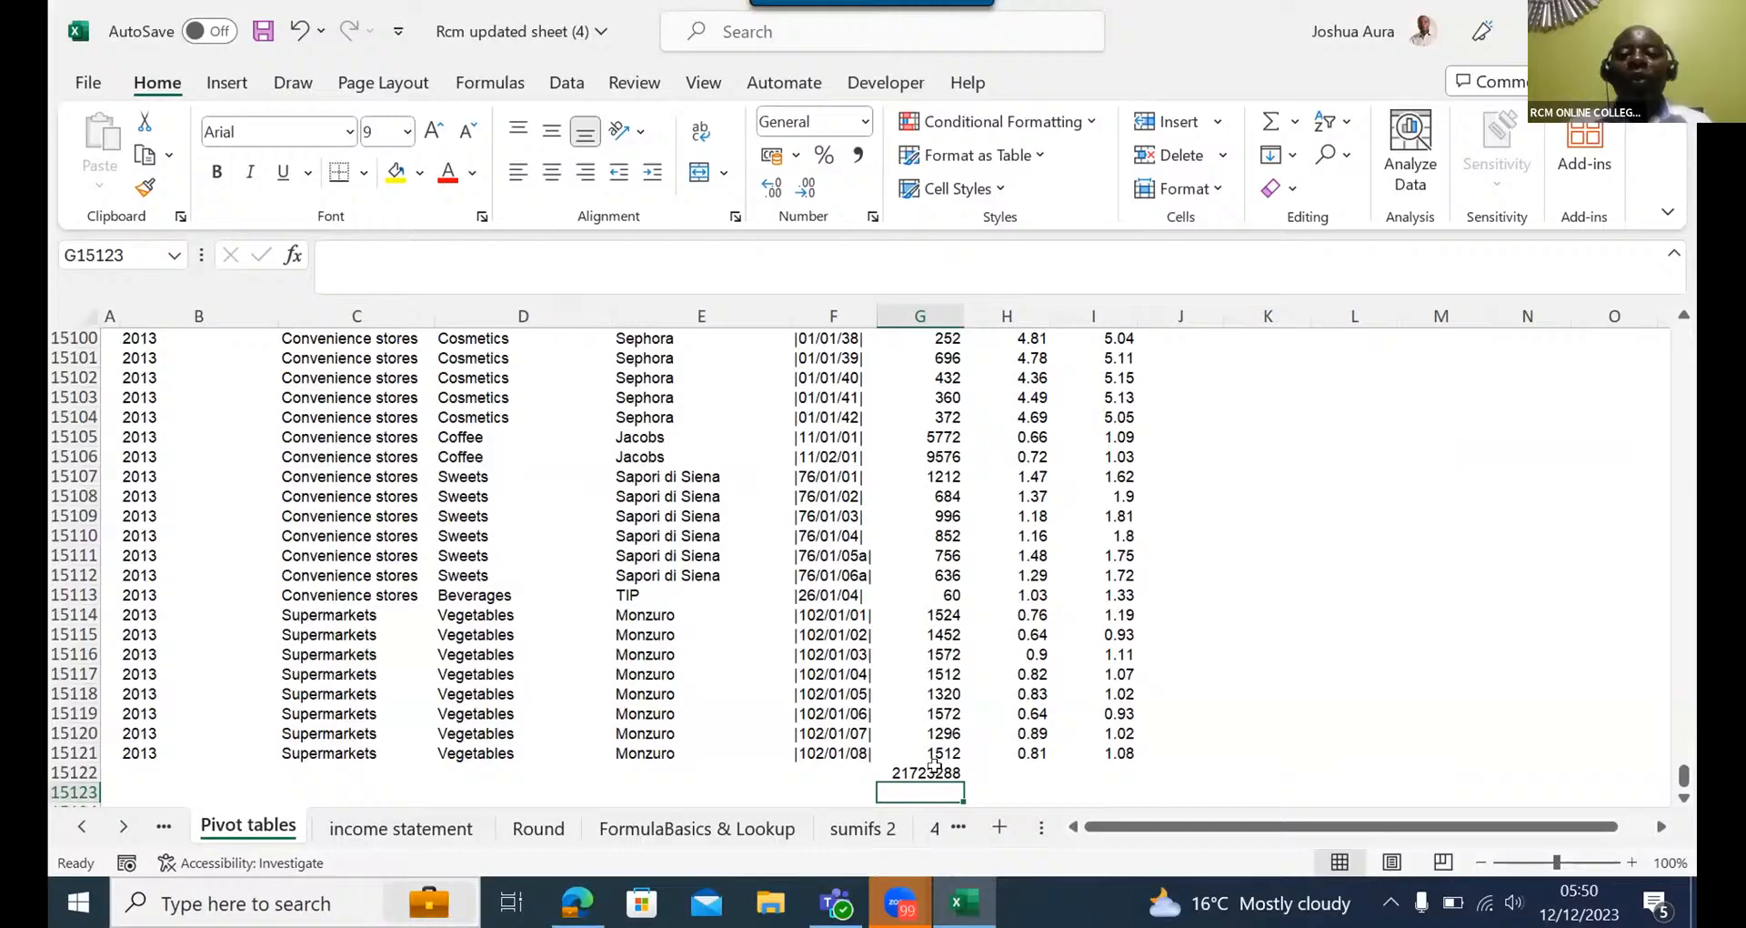
# - Enter the sample values 90, 78, 56 and 67 in cells L15105 to L15108
pyautogui.click(1381, 436)
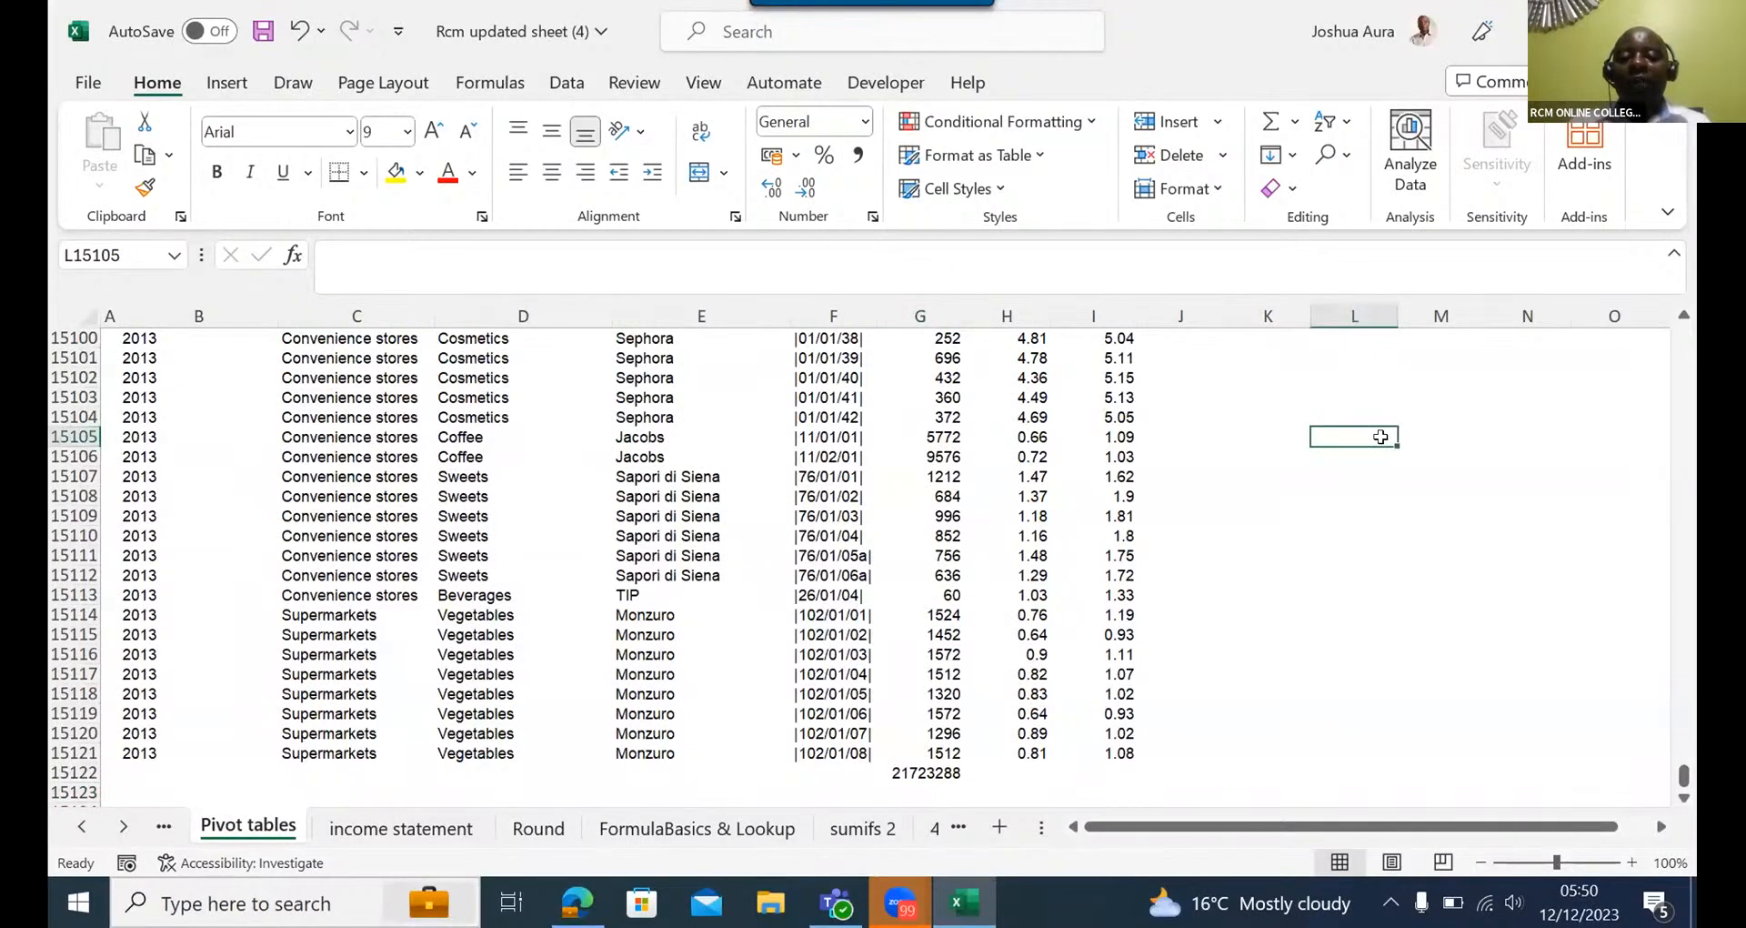
pyautogui.write('90')
pyautogui.press('Return')
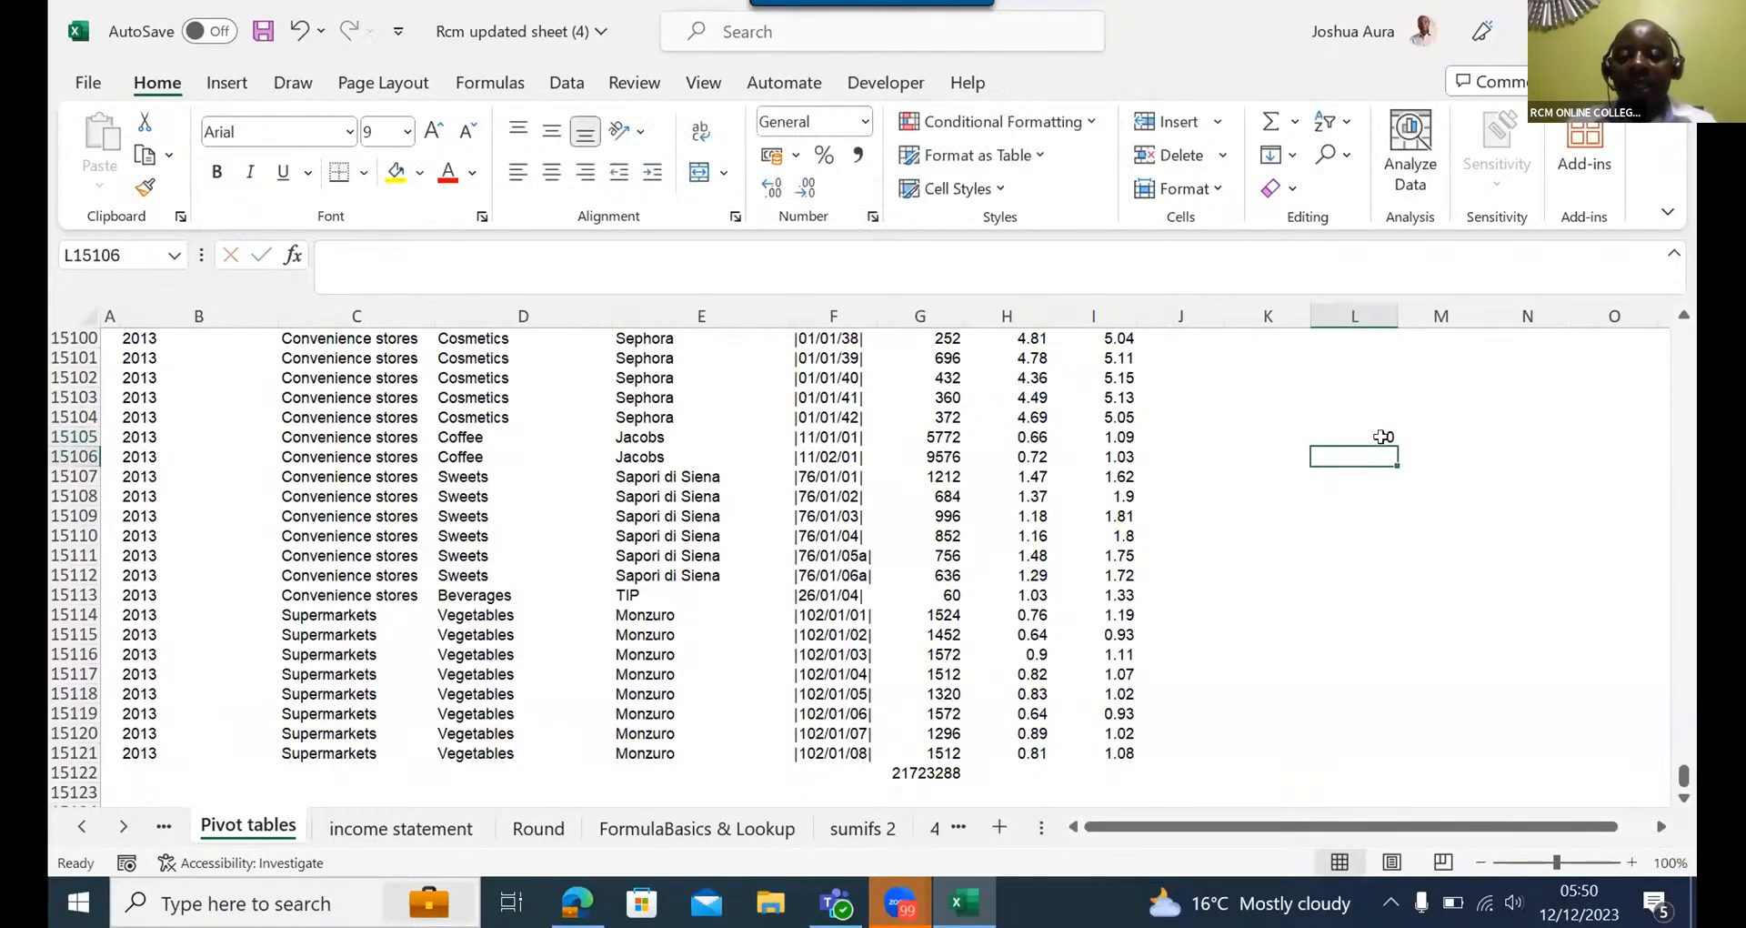
pyautogui.write('78')
pyautogui.press('Return')
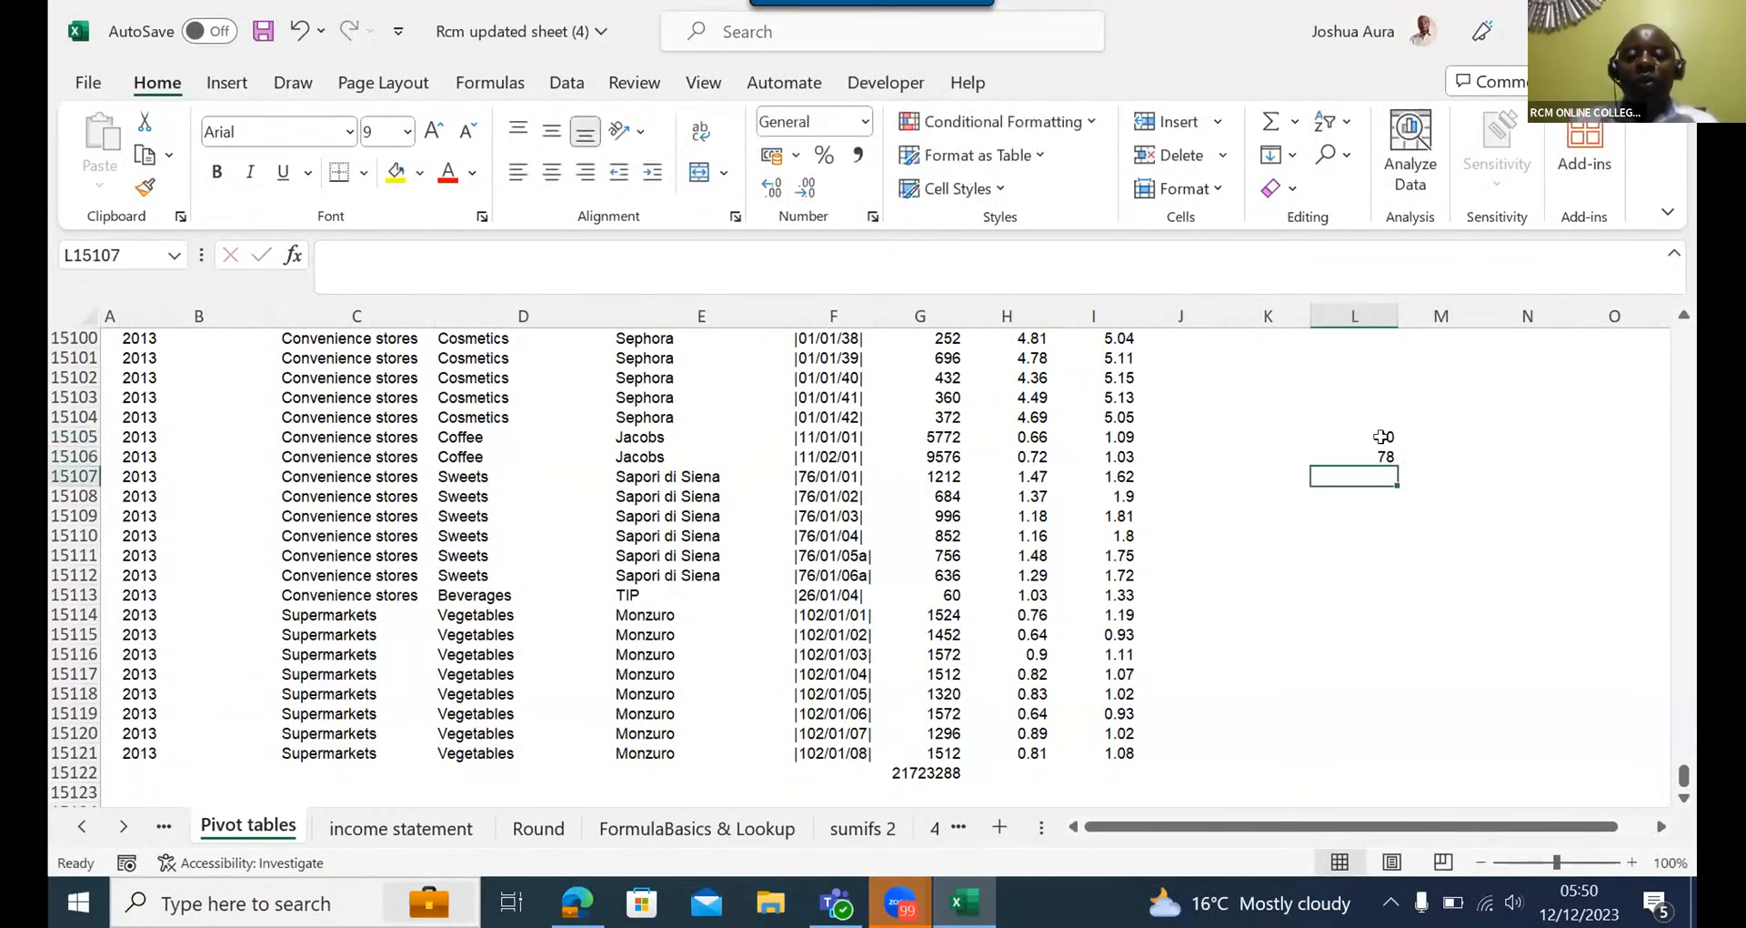
pyautogui.write('56')
pyautogui.press('Return')
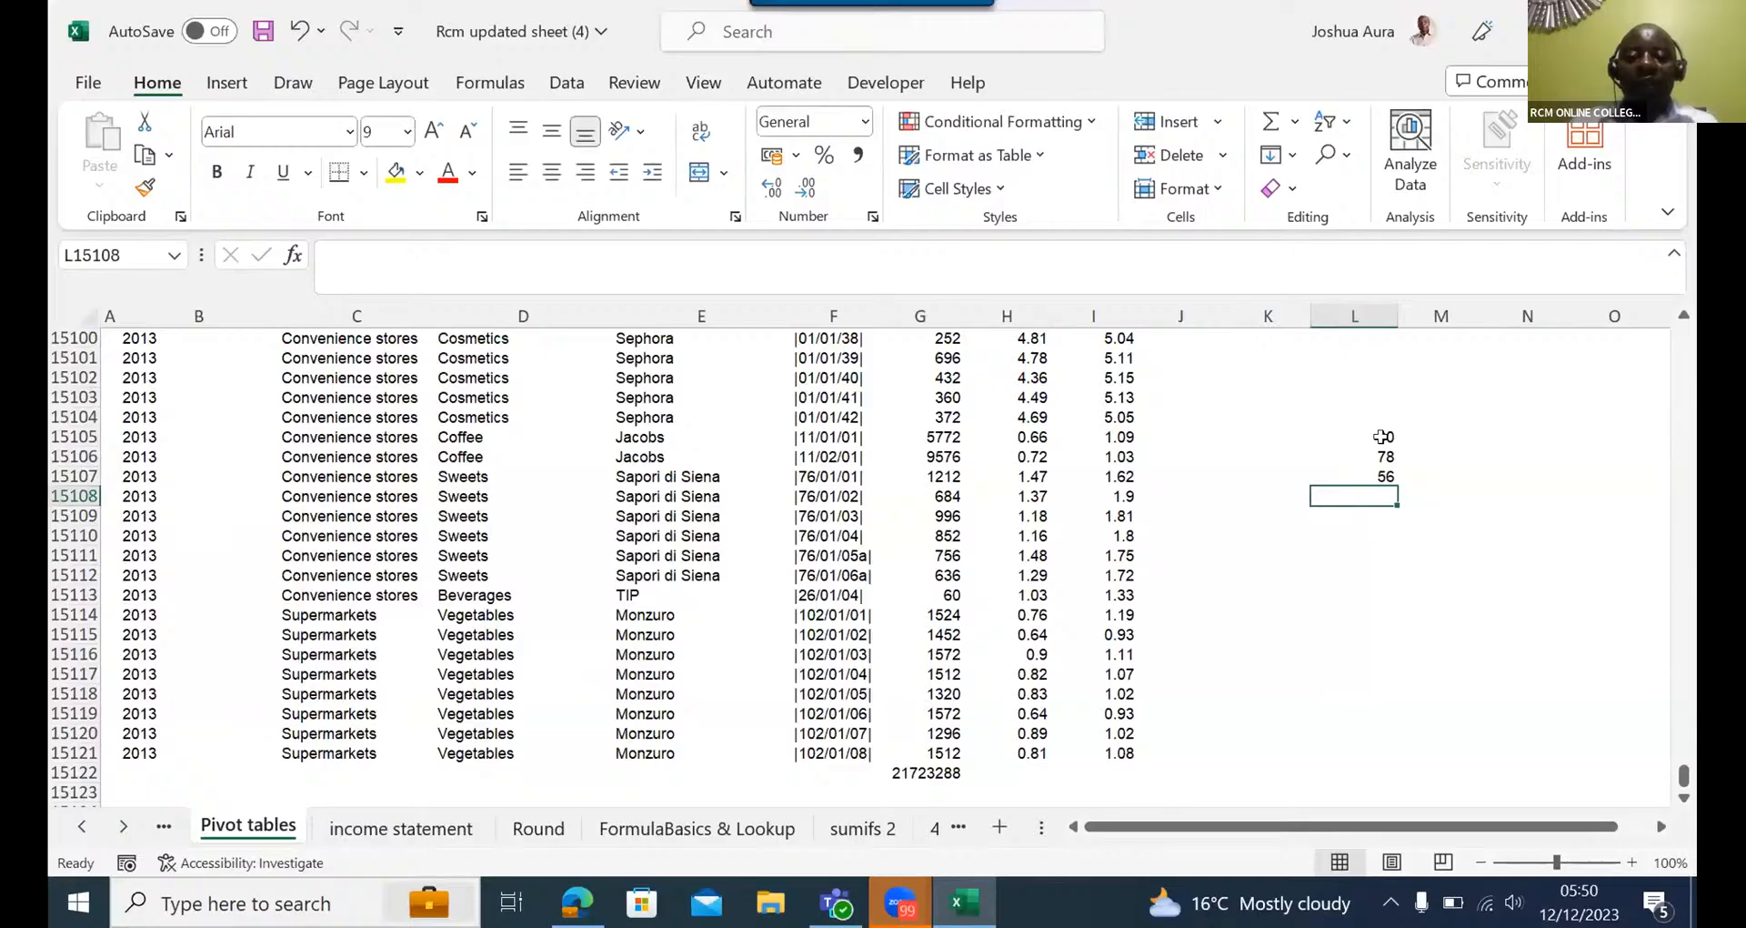
pyautogui.write('67')
pyautogui.press('Return')
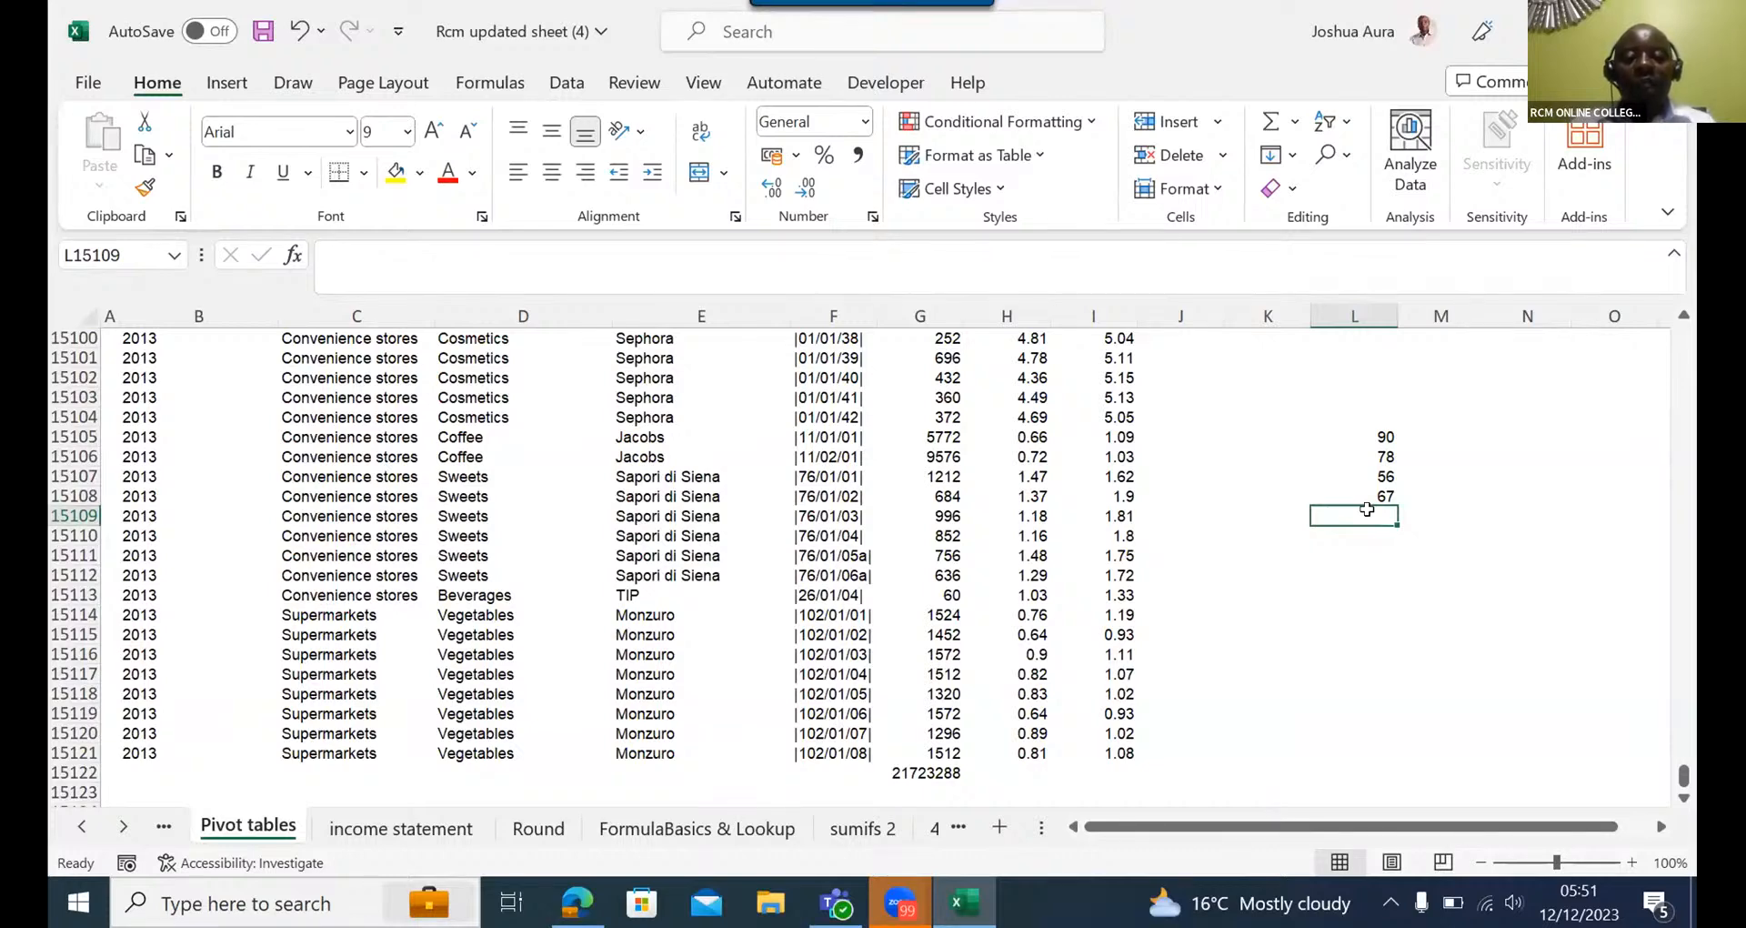
# - Total the four sample values in L15109 with AutoSum and make the total bold
pyautogui.hotkey('alt', '=')
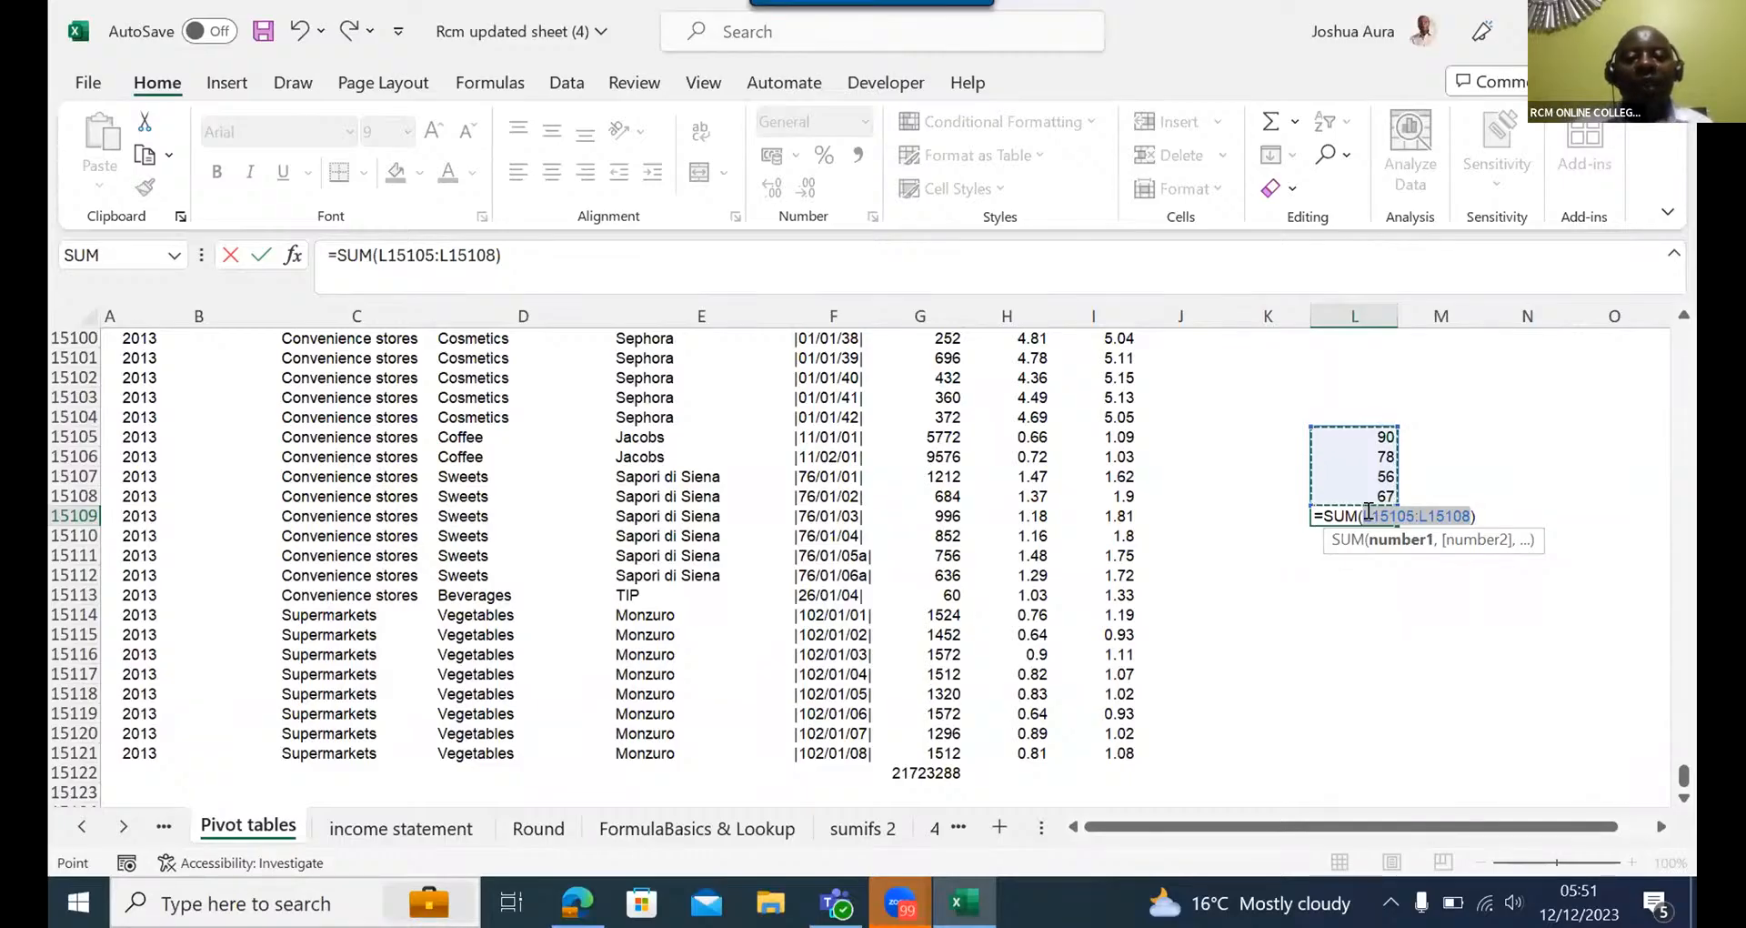
pyautogui.press('Return')
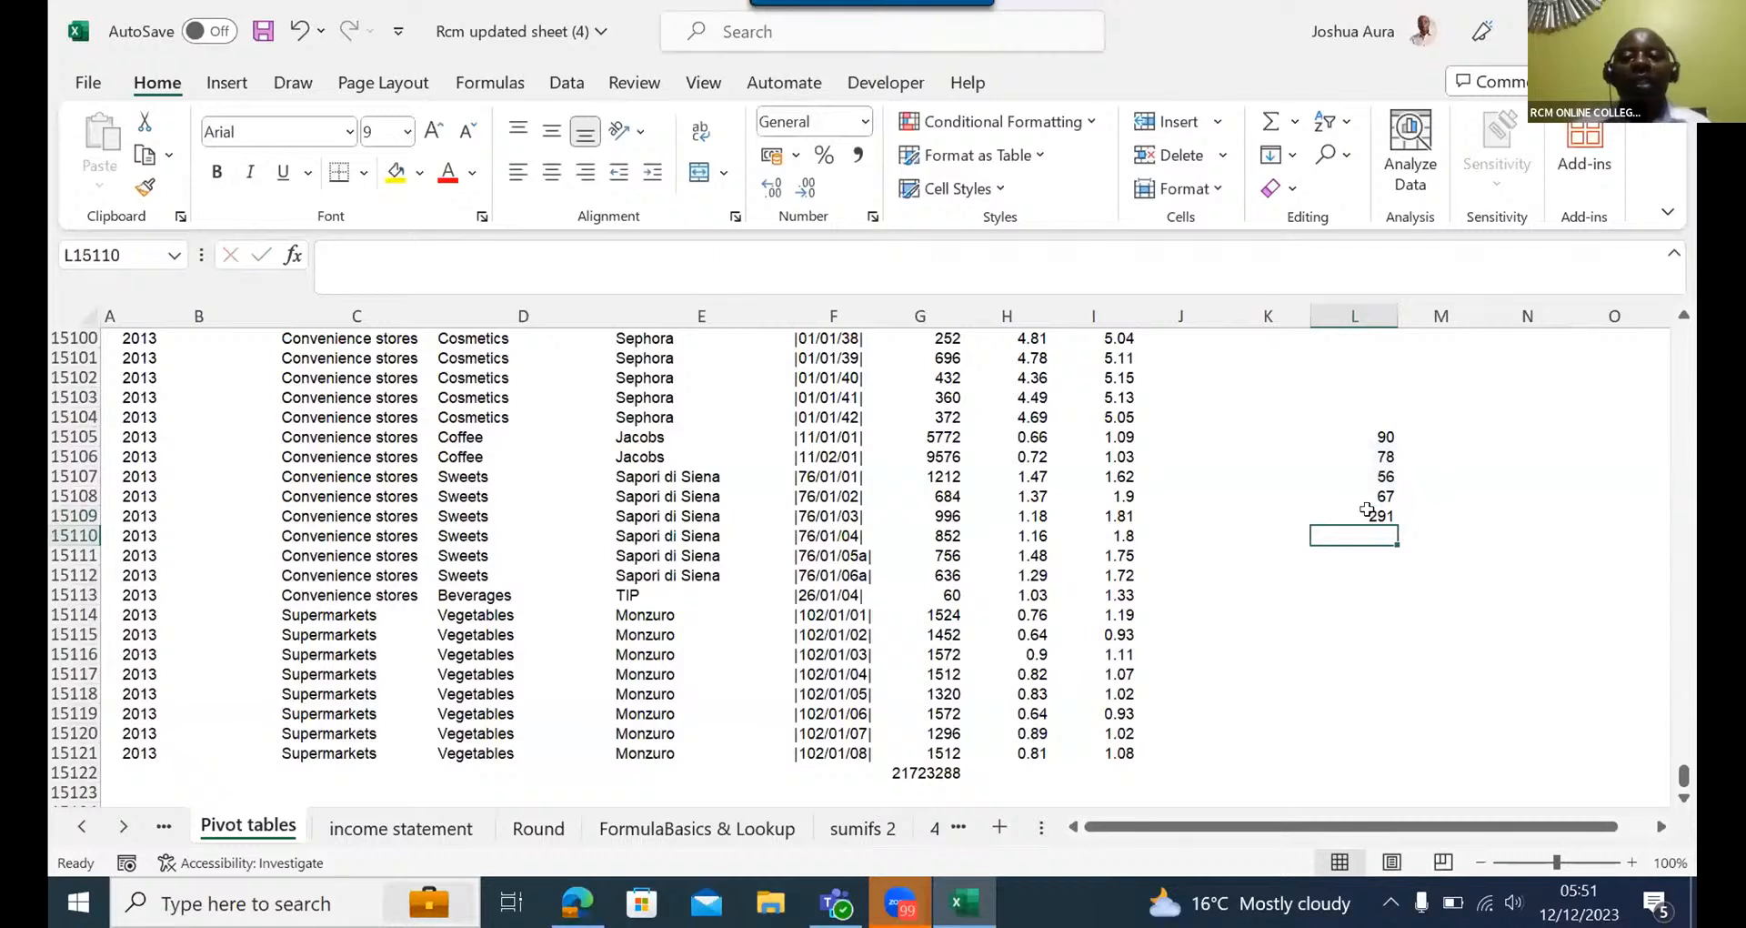
pyautogui.click(1378, 511)
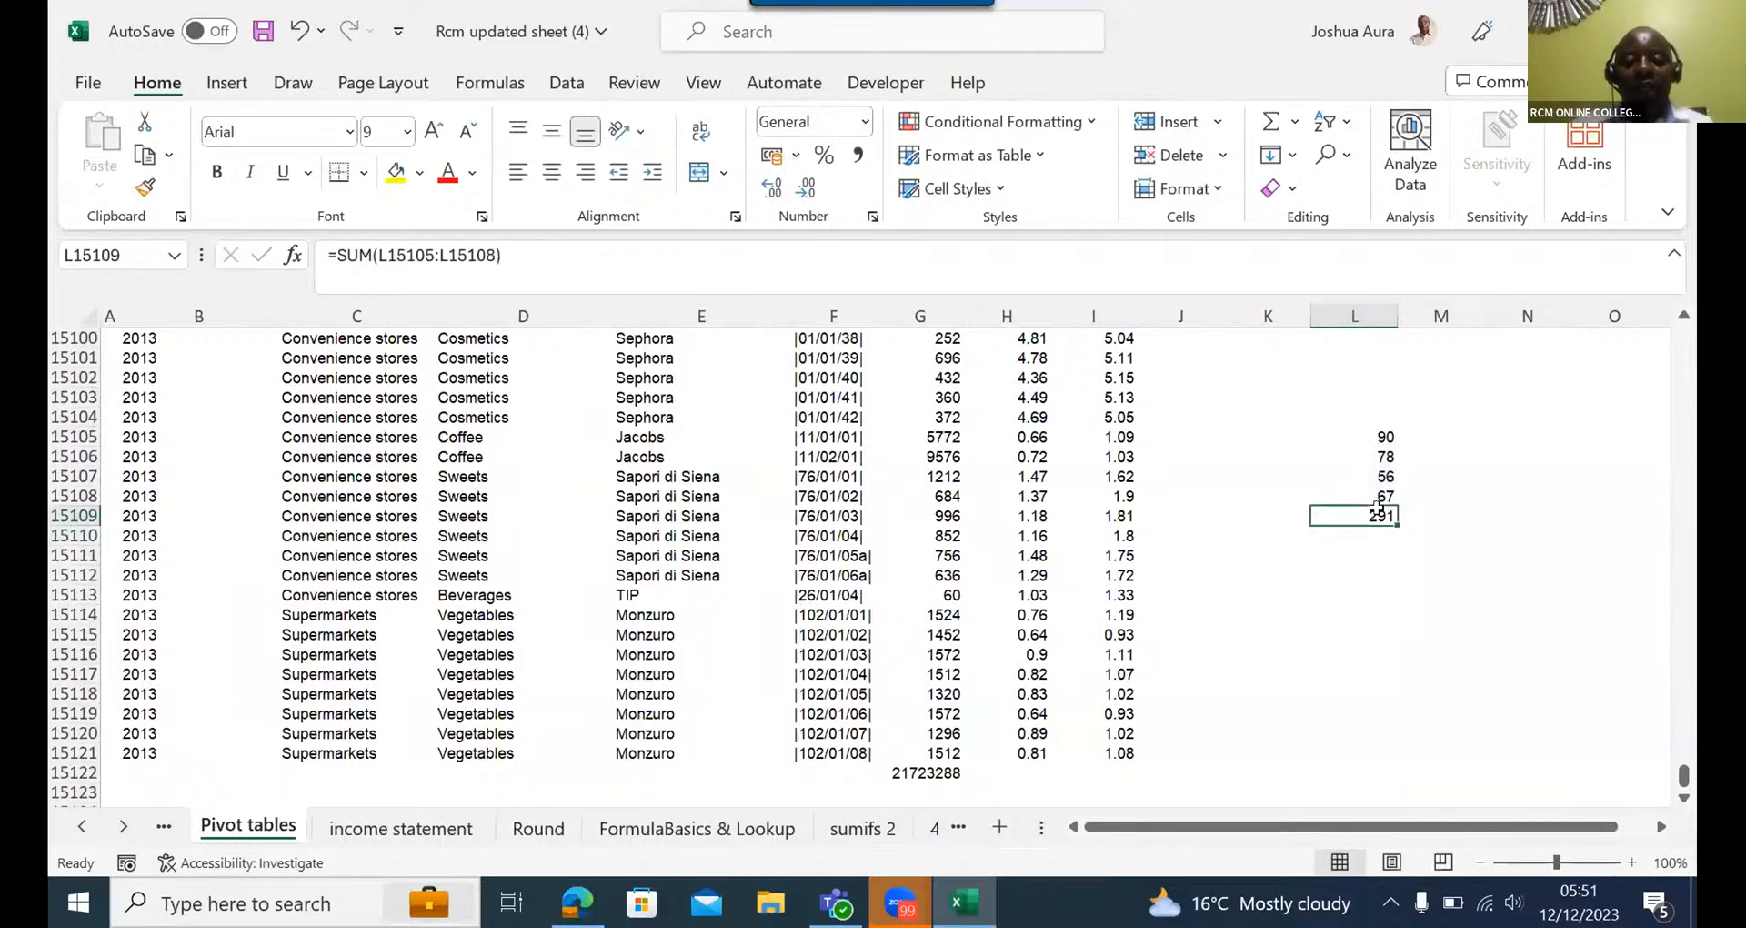
pyautogui.hotkey('ctrl', 'b')
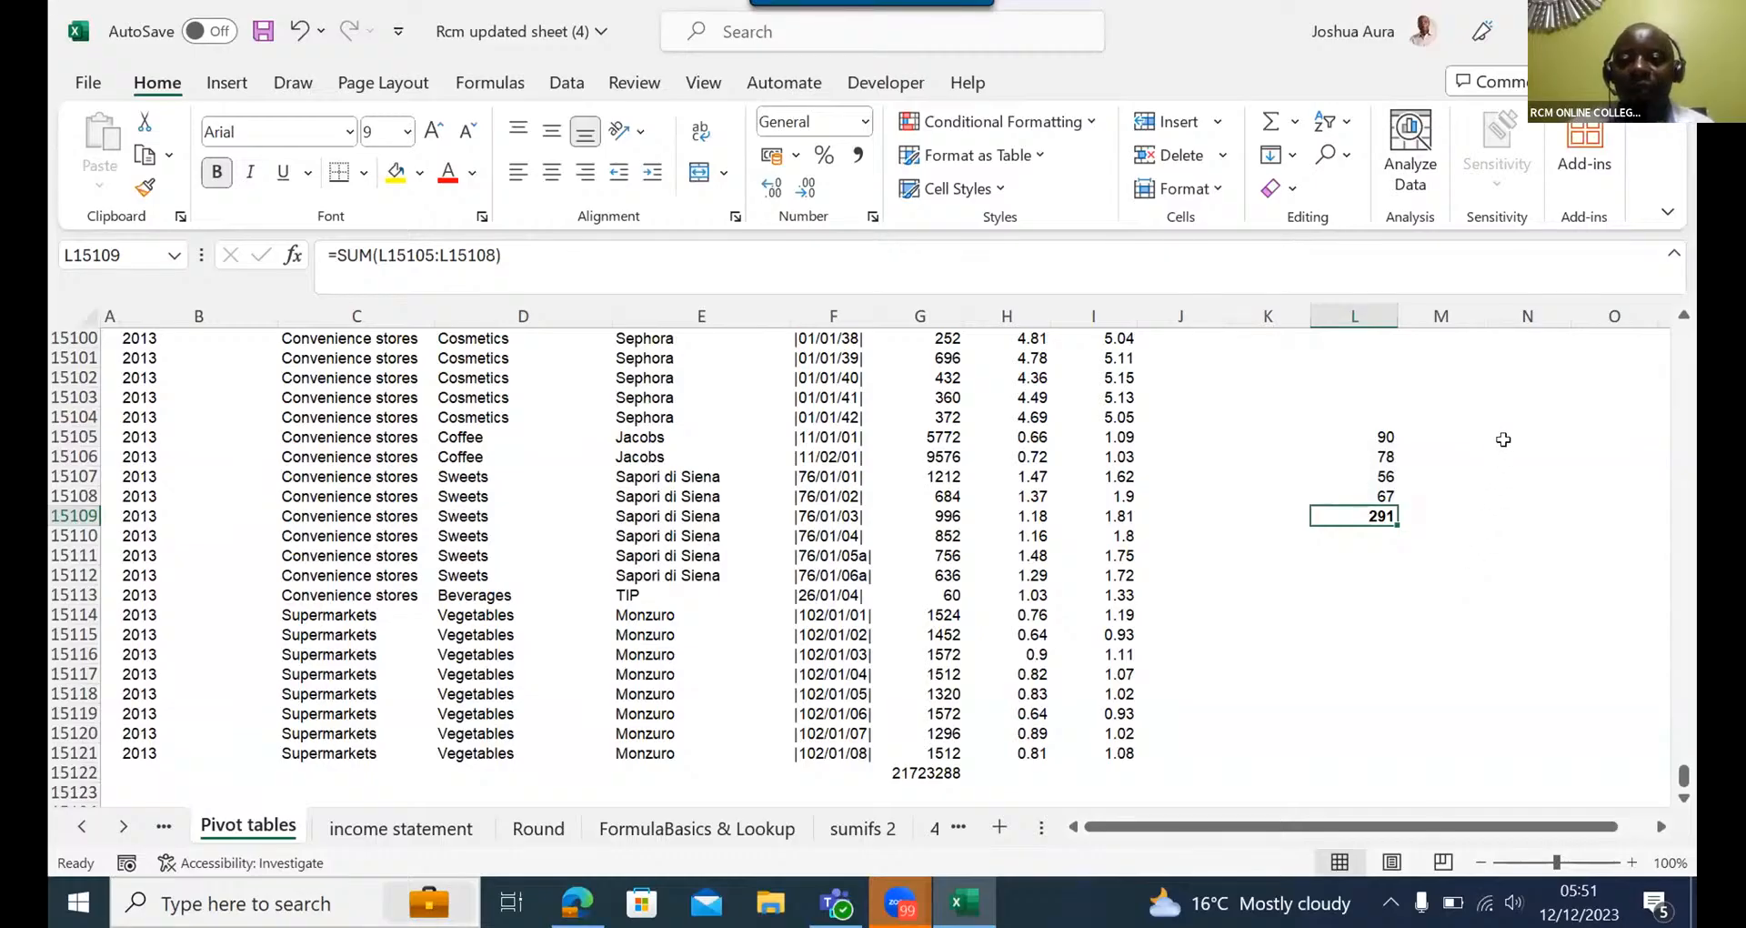
# - Enter 80, 70 and 89 in cells N15105 to N15107 and total them in N15108 with AutoSum
pyautogui.click(1502, 439)
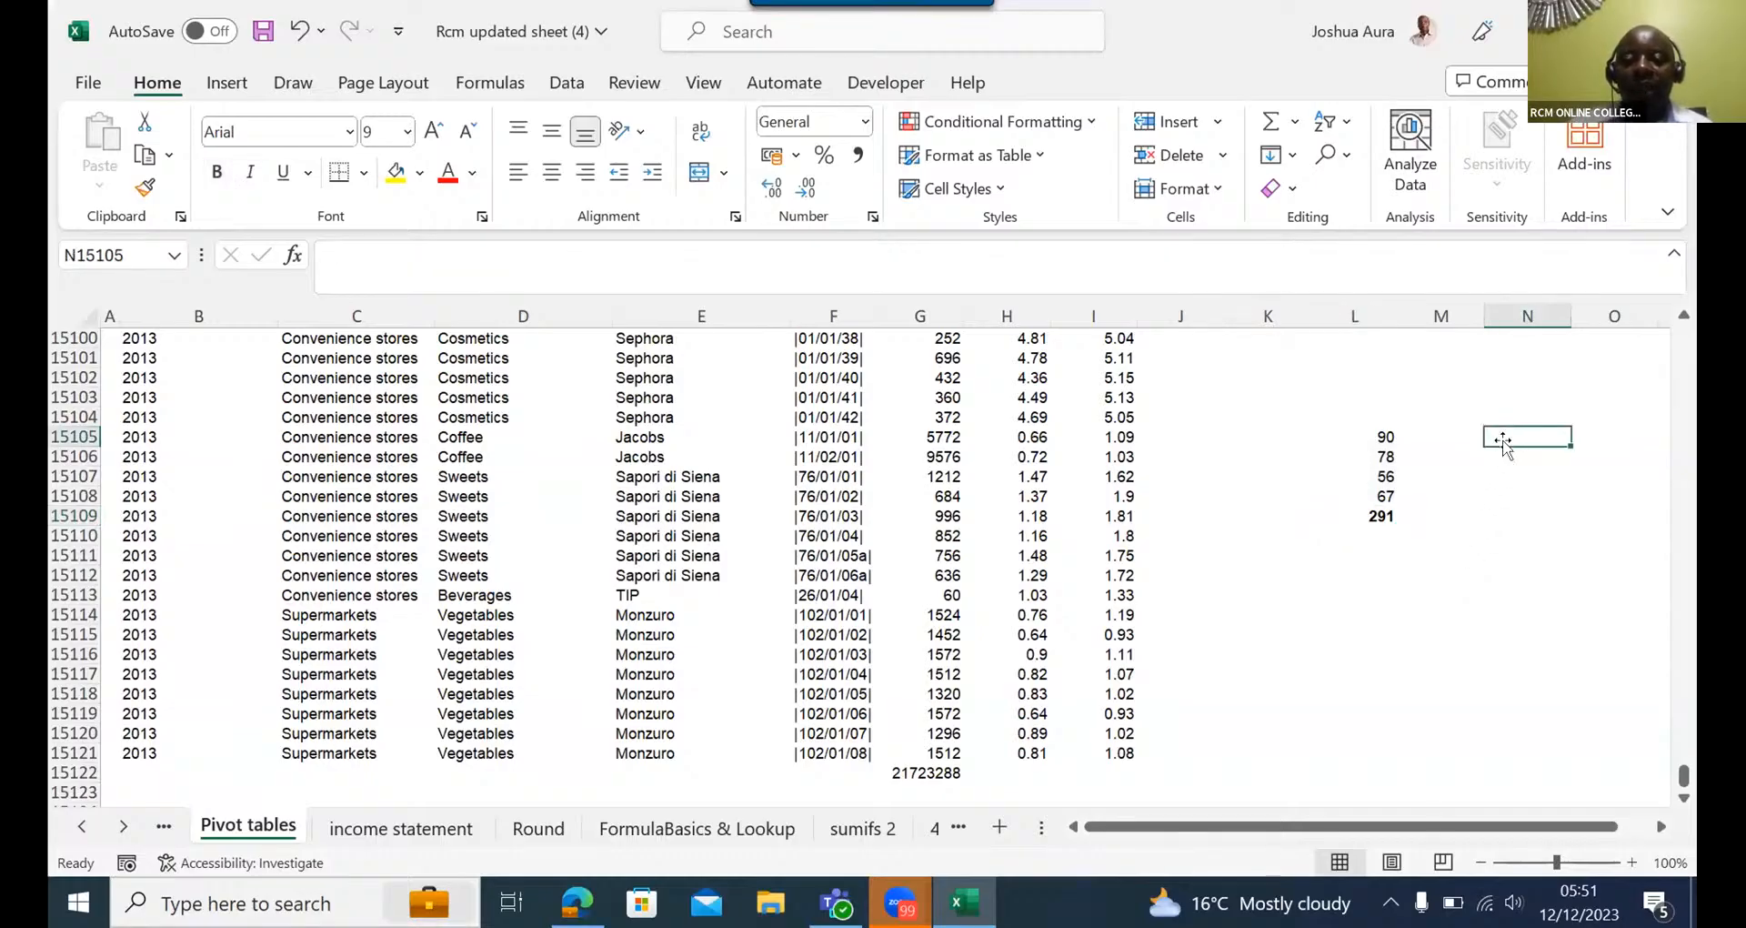
pyautogui.write('80')
pyautogui.press('Return')
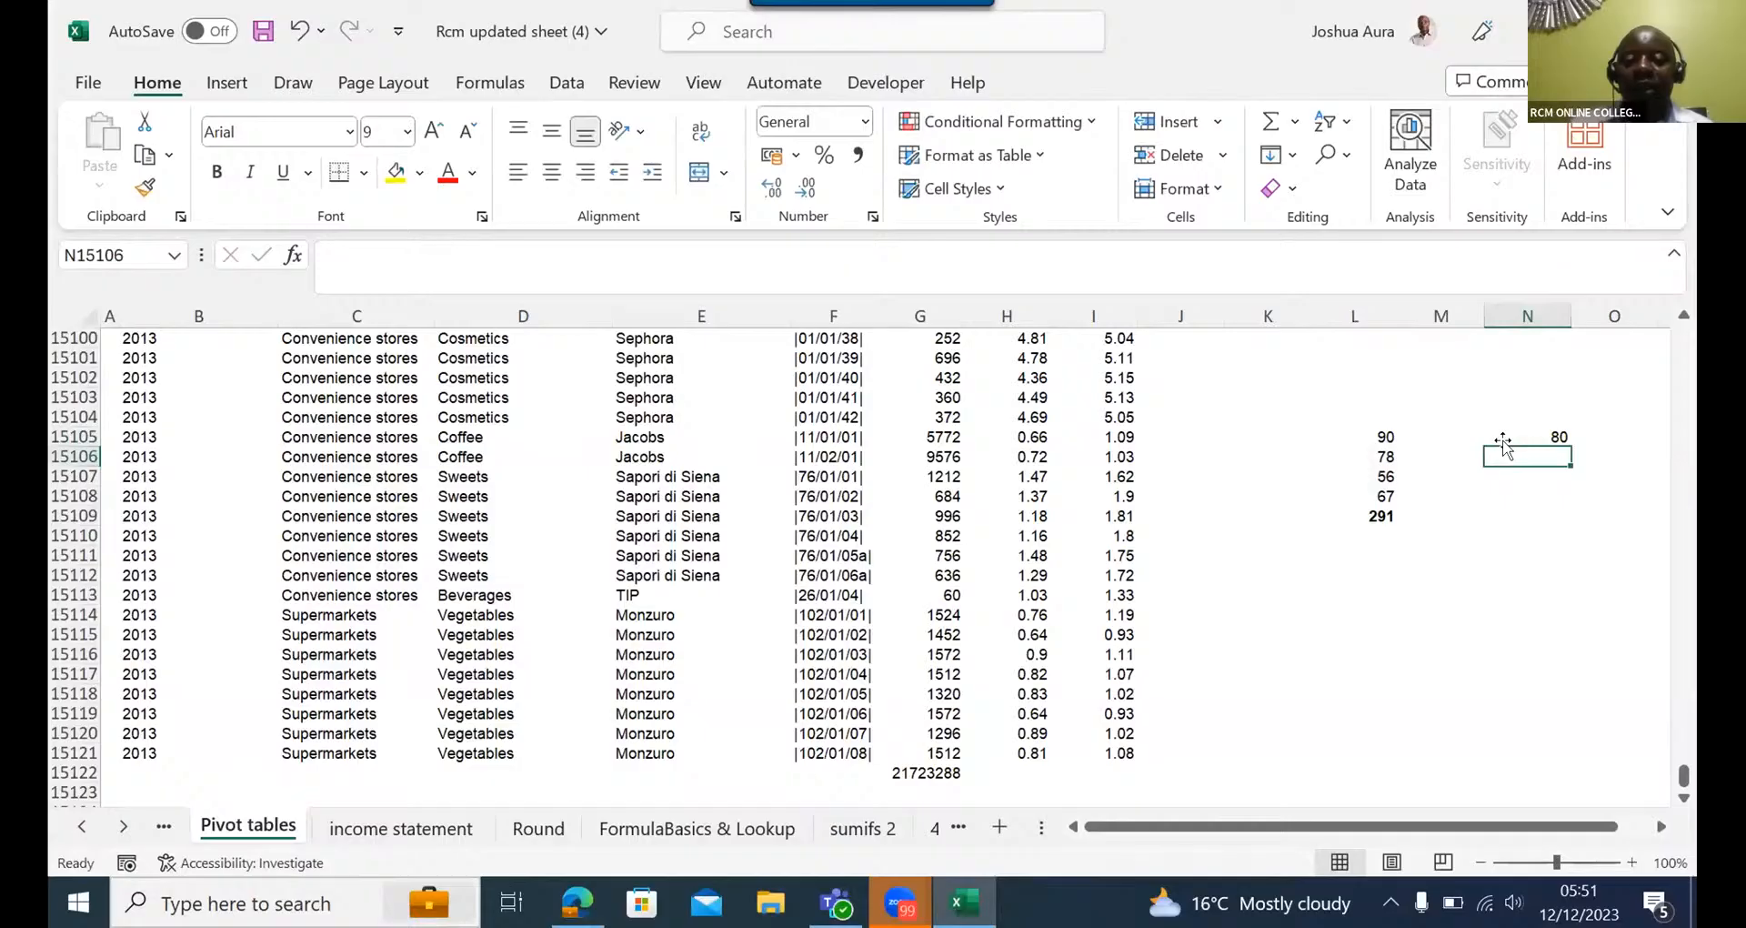
pyautogui.write('70')
pyautogui.press('Return')
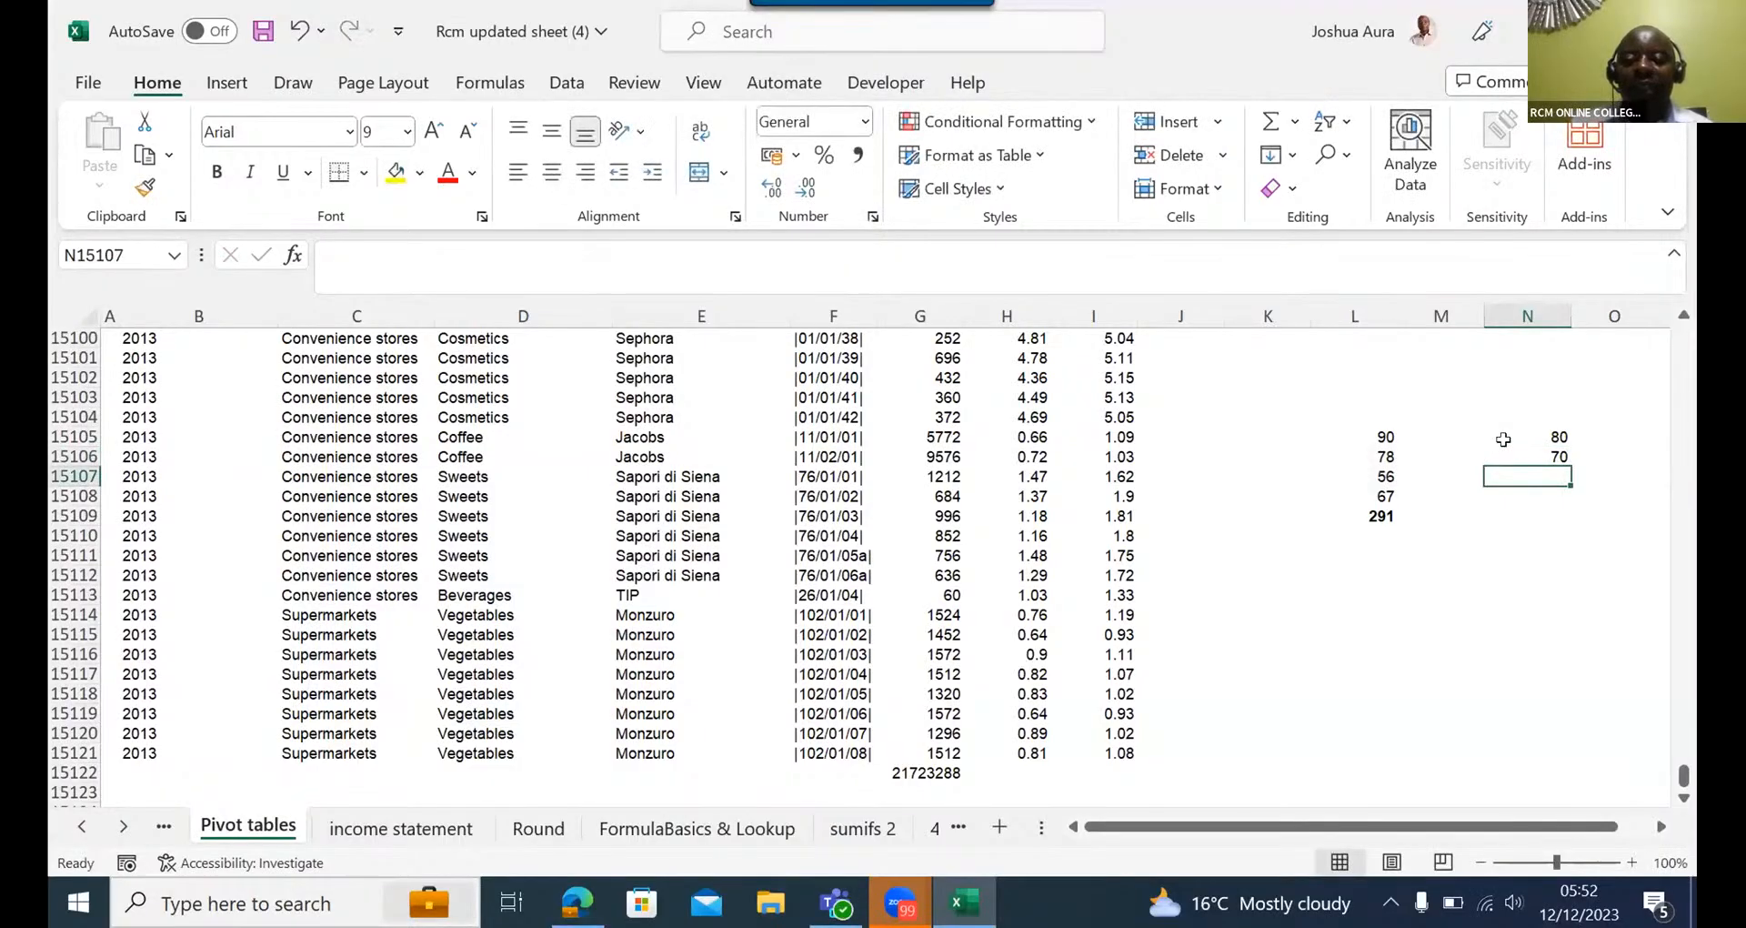
pyautogui.write('89')
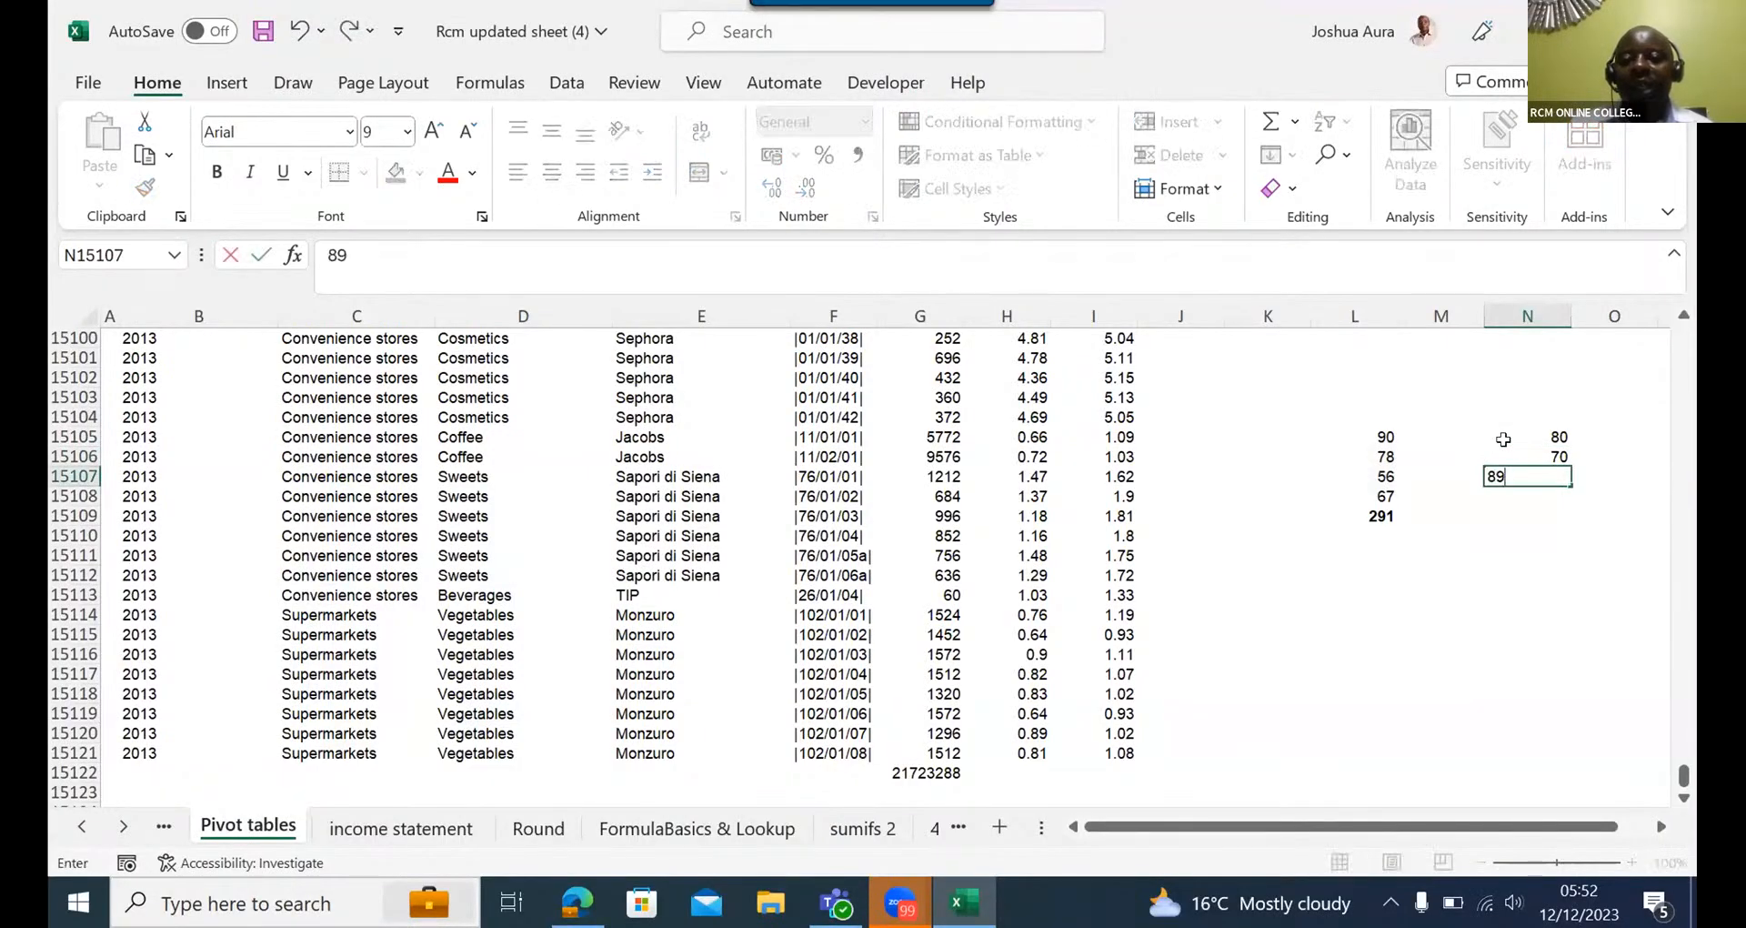
pyautogui.press('Return')
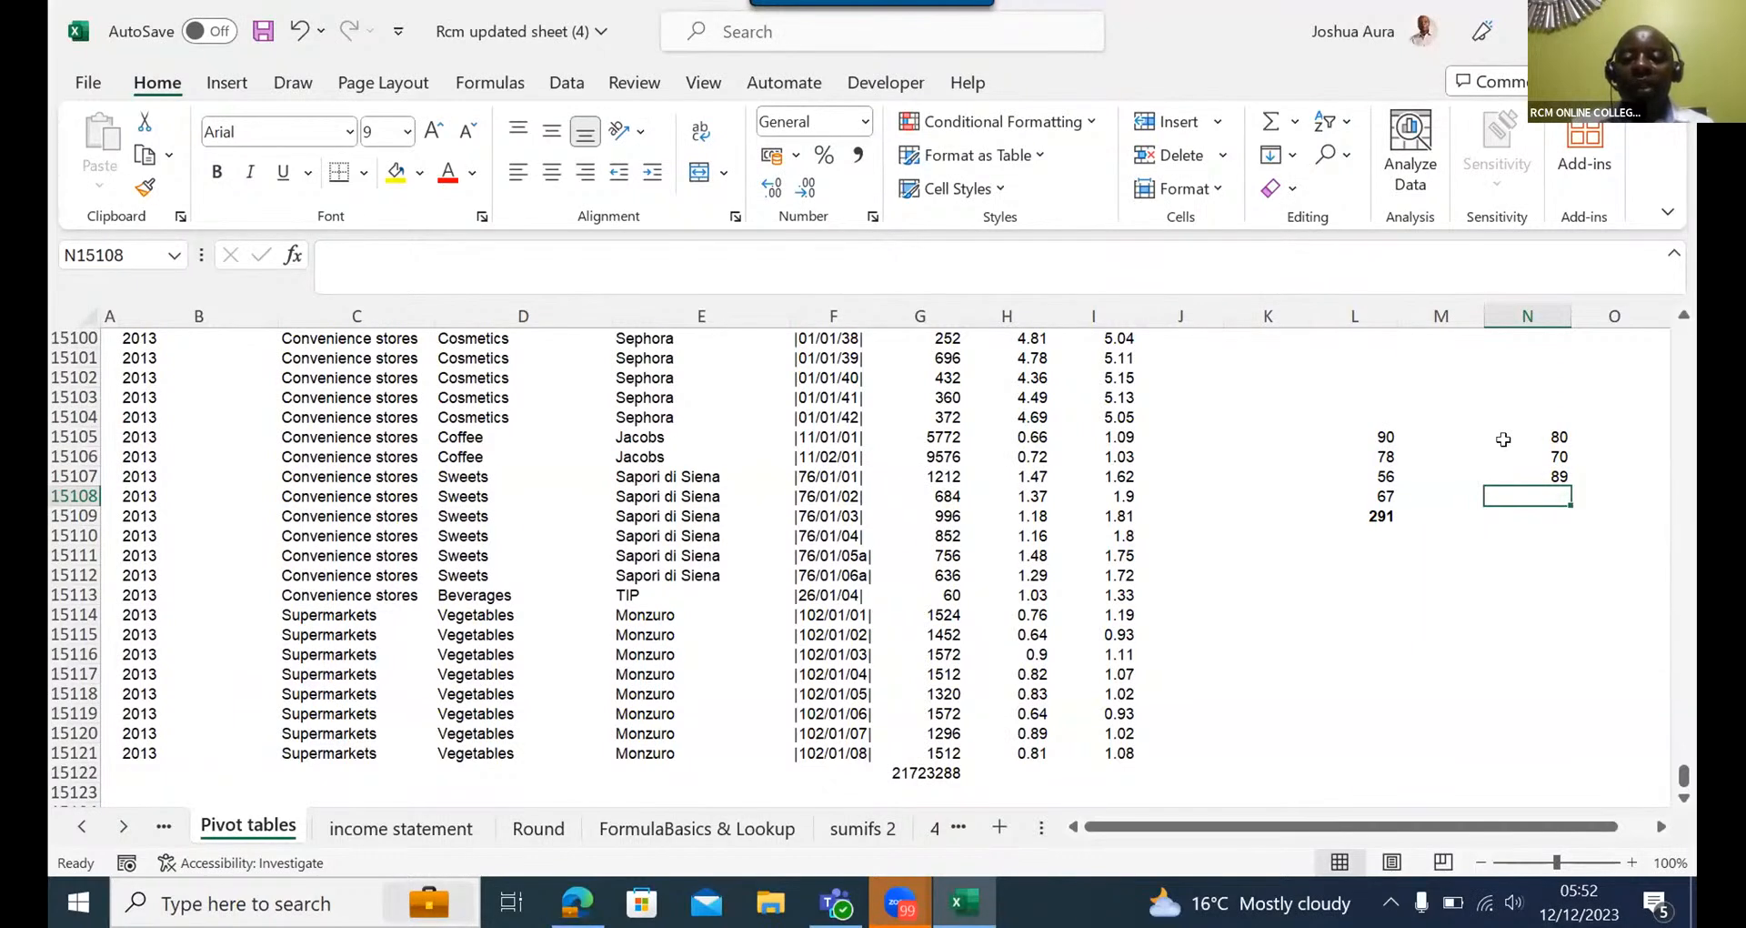
pyautogui.hotkey('alt', '=')
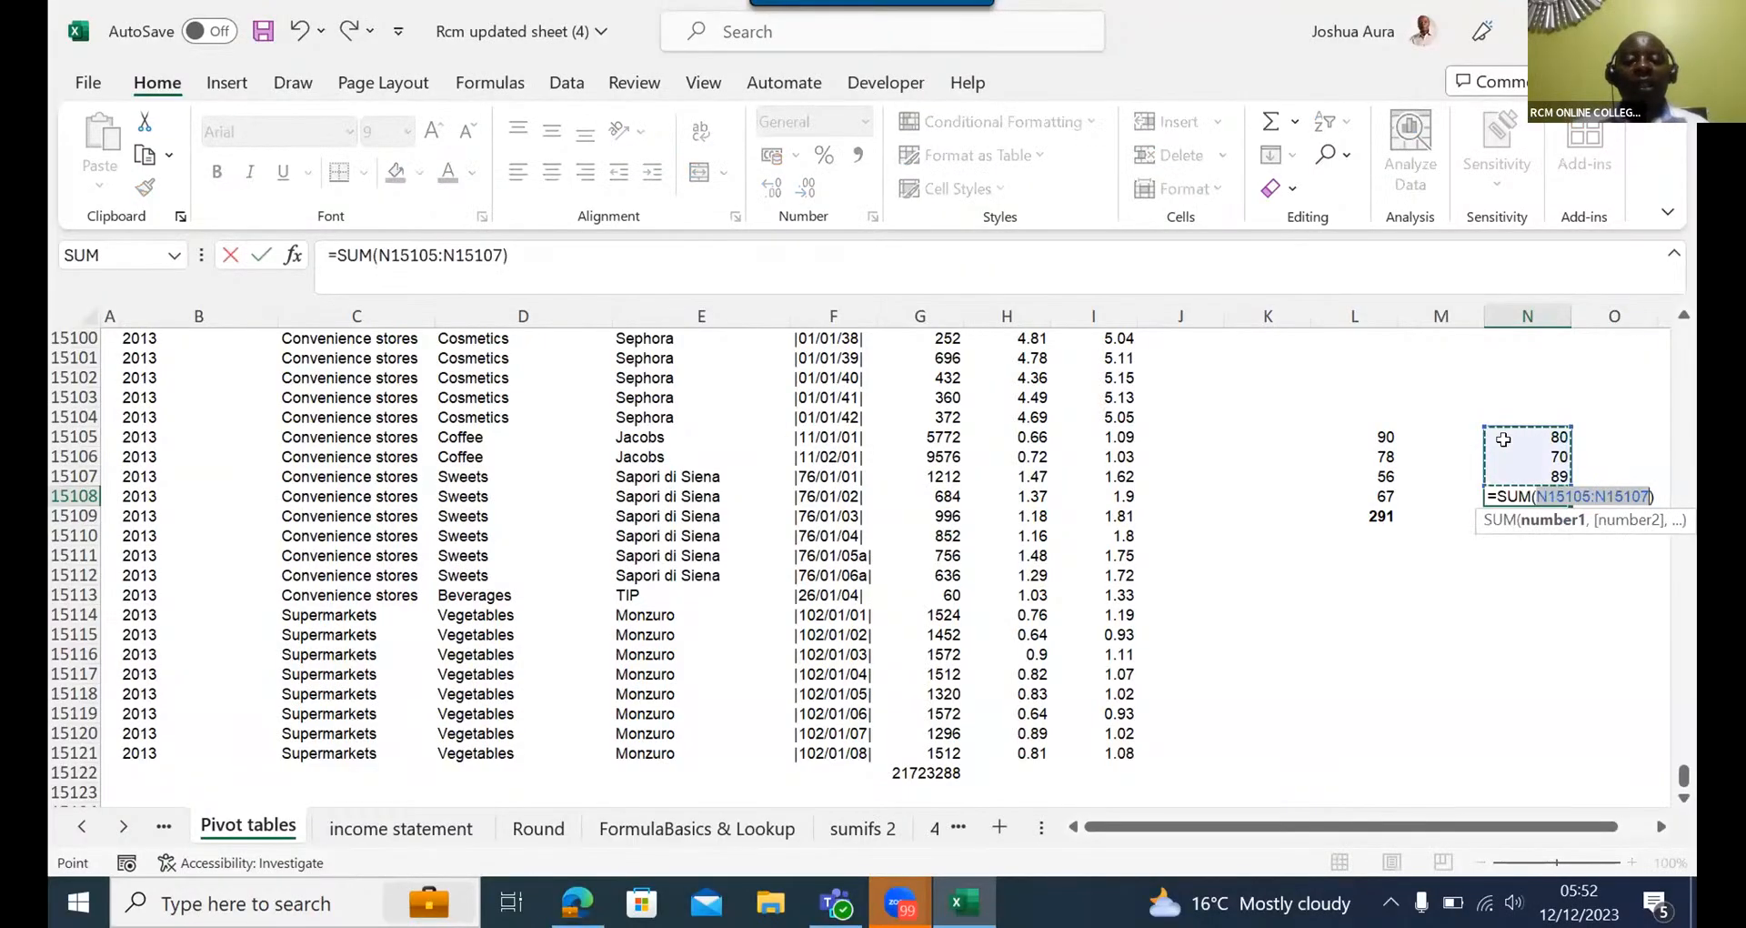
pyautogui.press('Return')
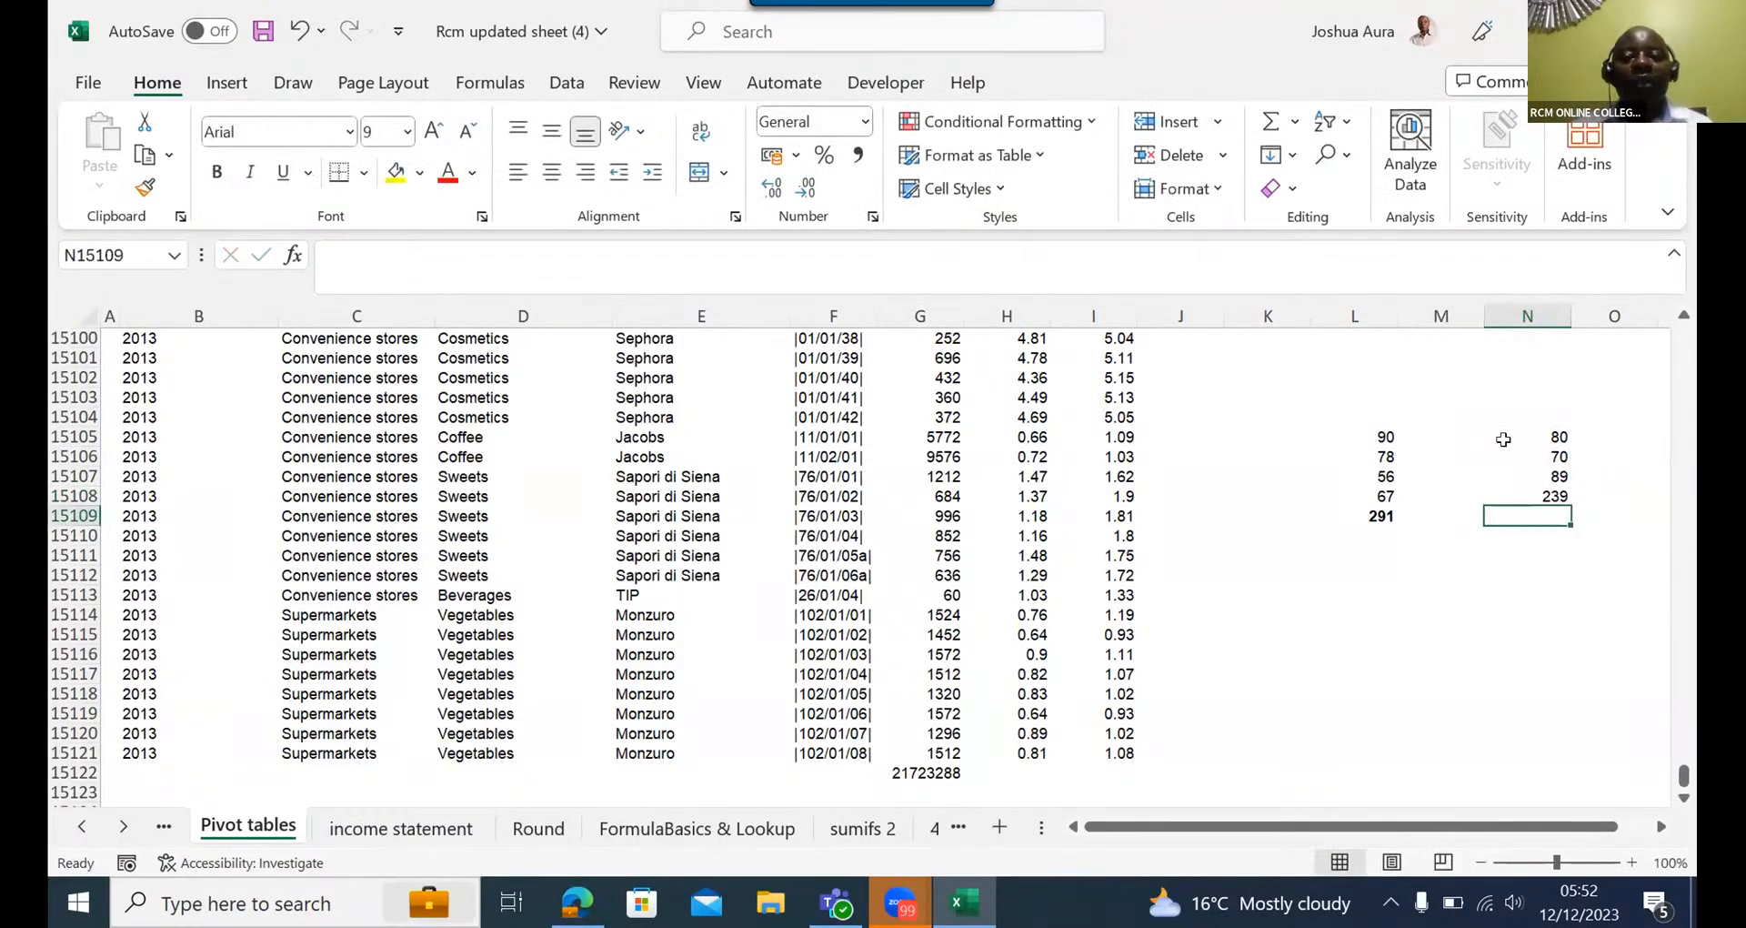
# - Replace the total in N15108 with a manually entered SUM formula over N15105:N15107
pyautogui.click(1546, 493)
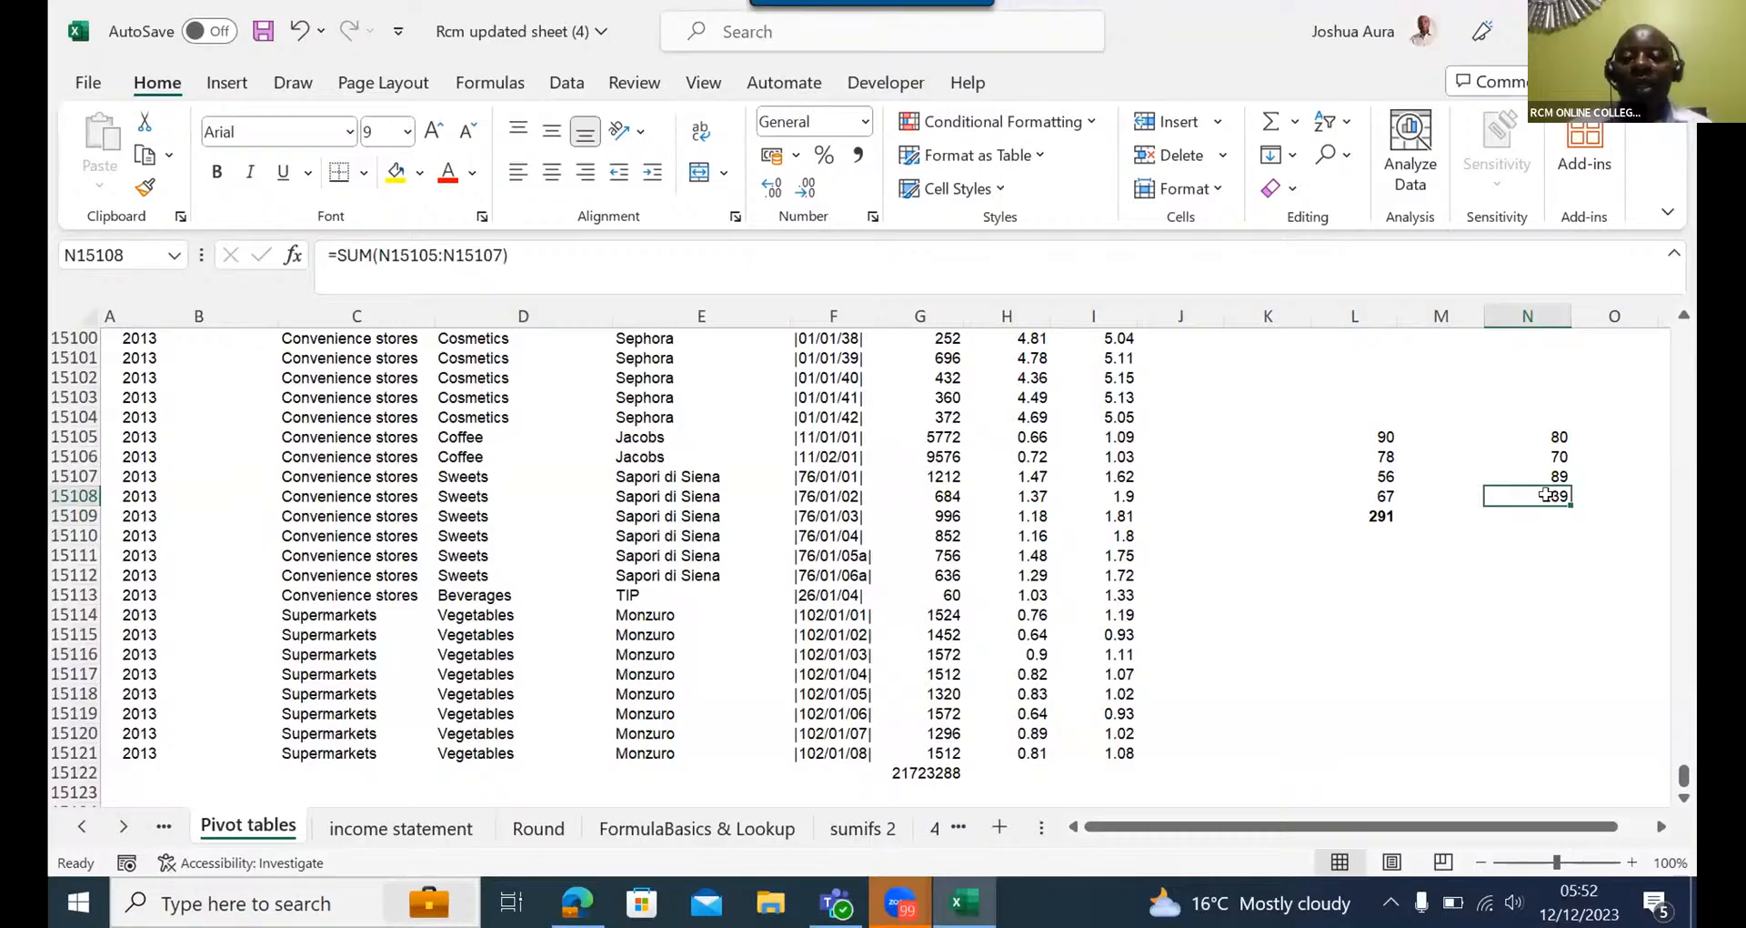
pyautogui.press('Delete')
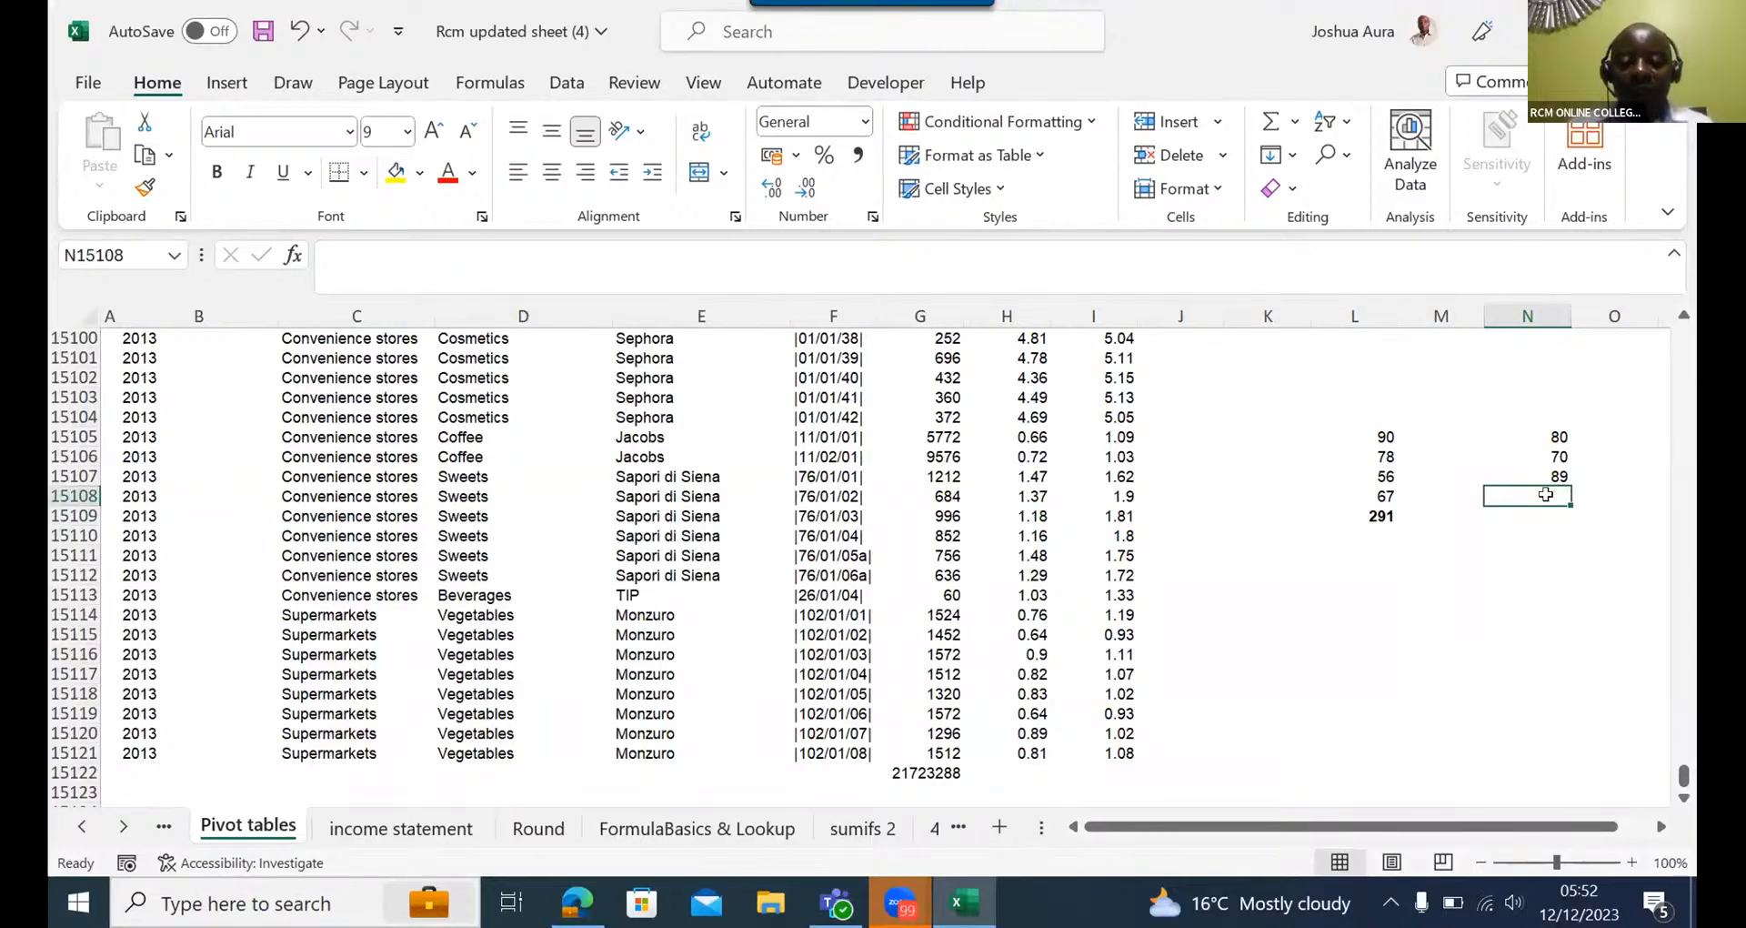
pyautogui.write('=sum')
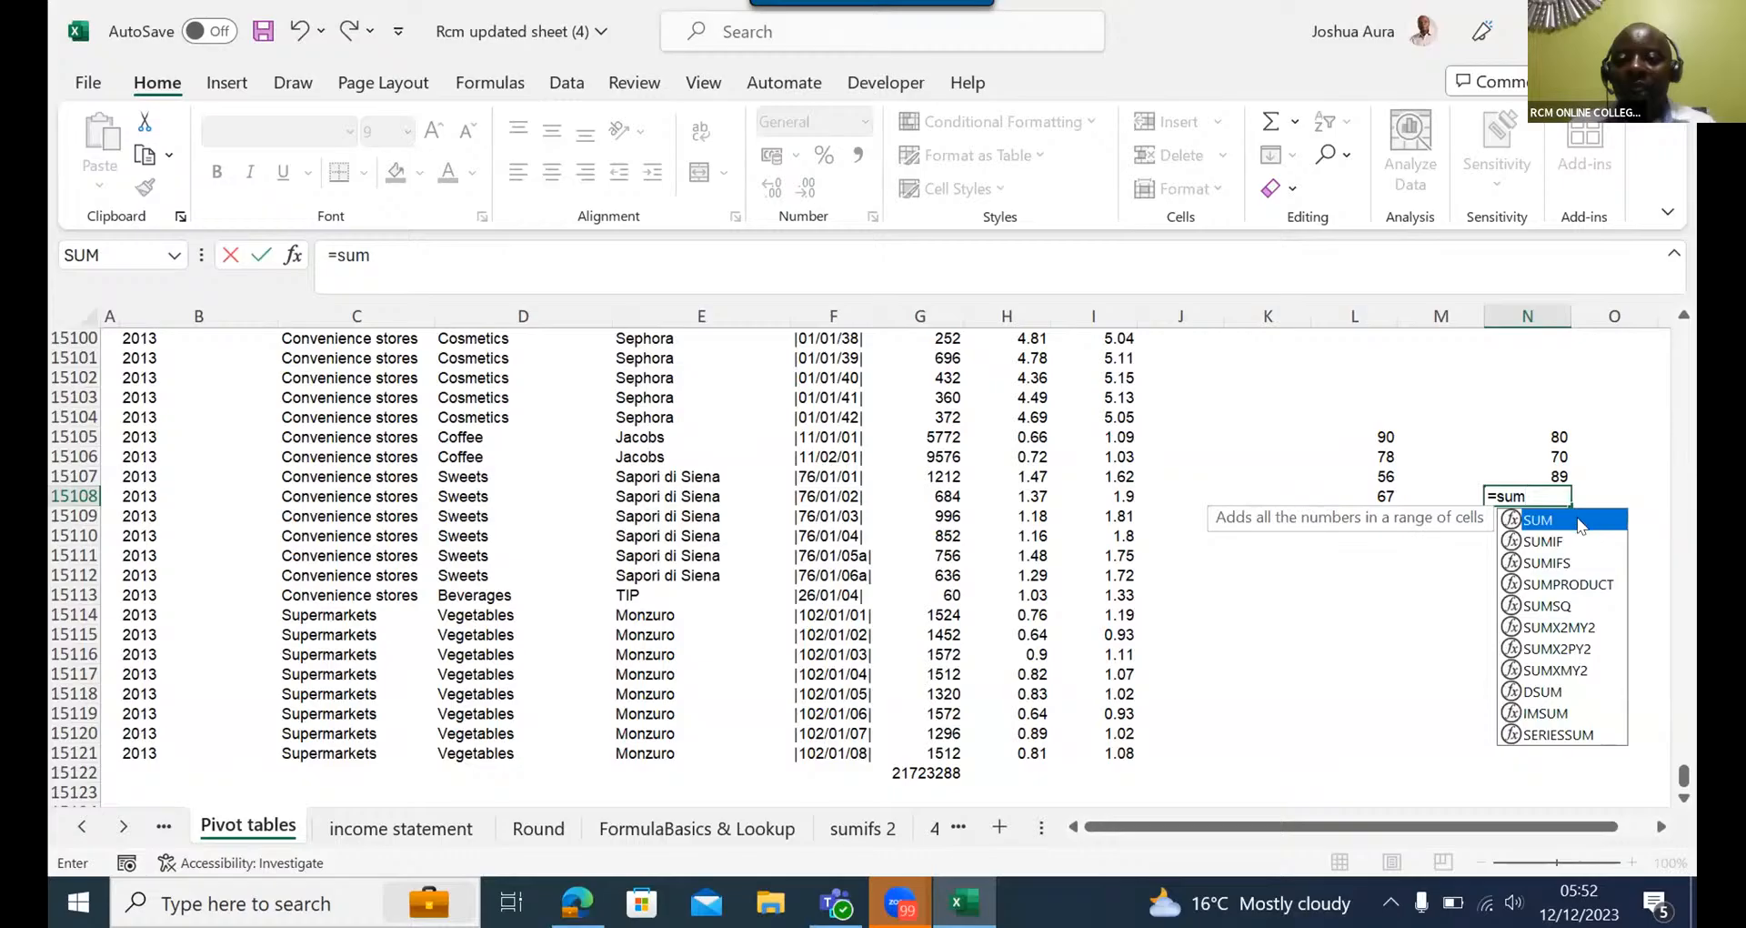
pyautogui.doubleClick(1580, 523)
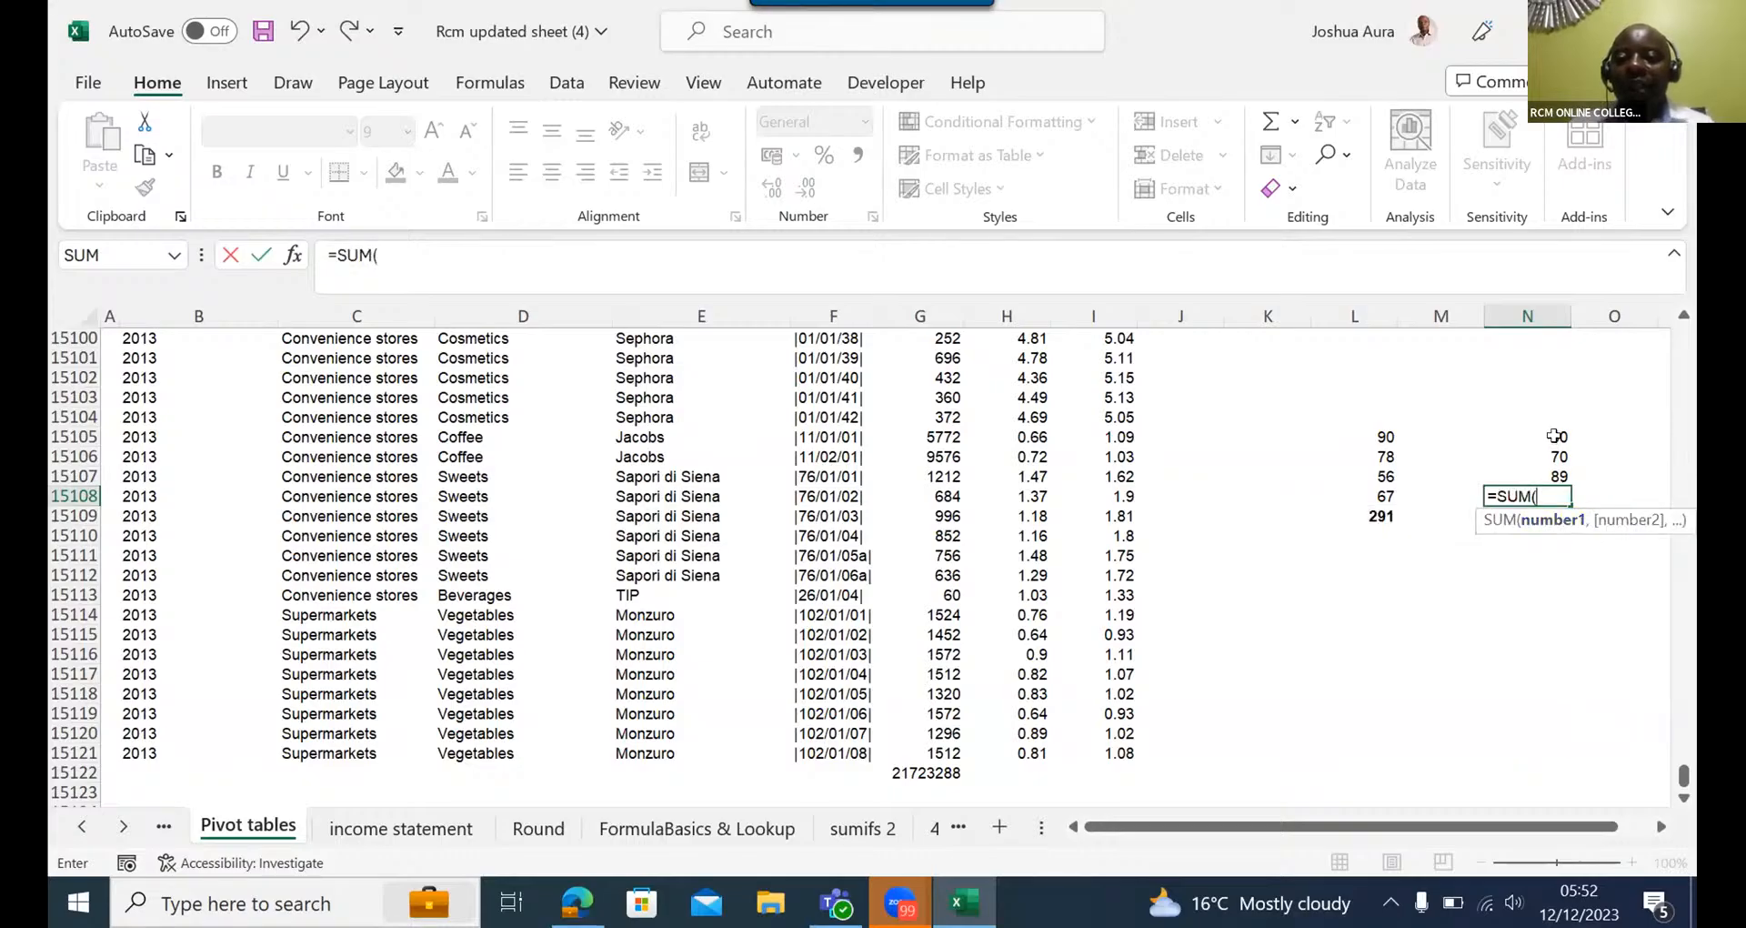
pyautogui.moveTo(1555, 436); pyautogui.dragTo(1555, 468)
pyautogui.press('Return')
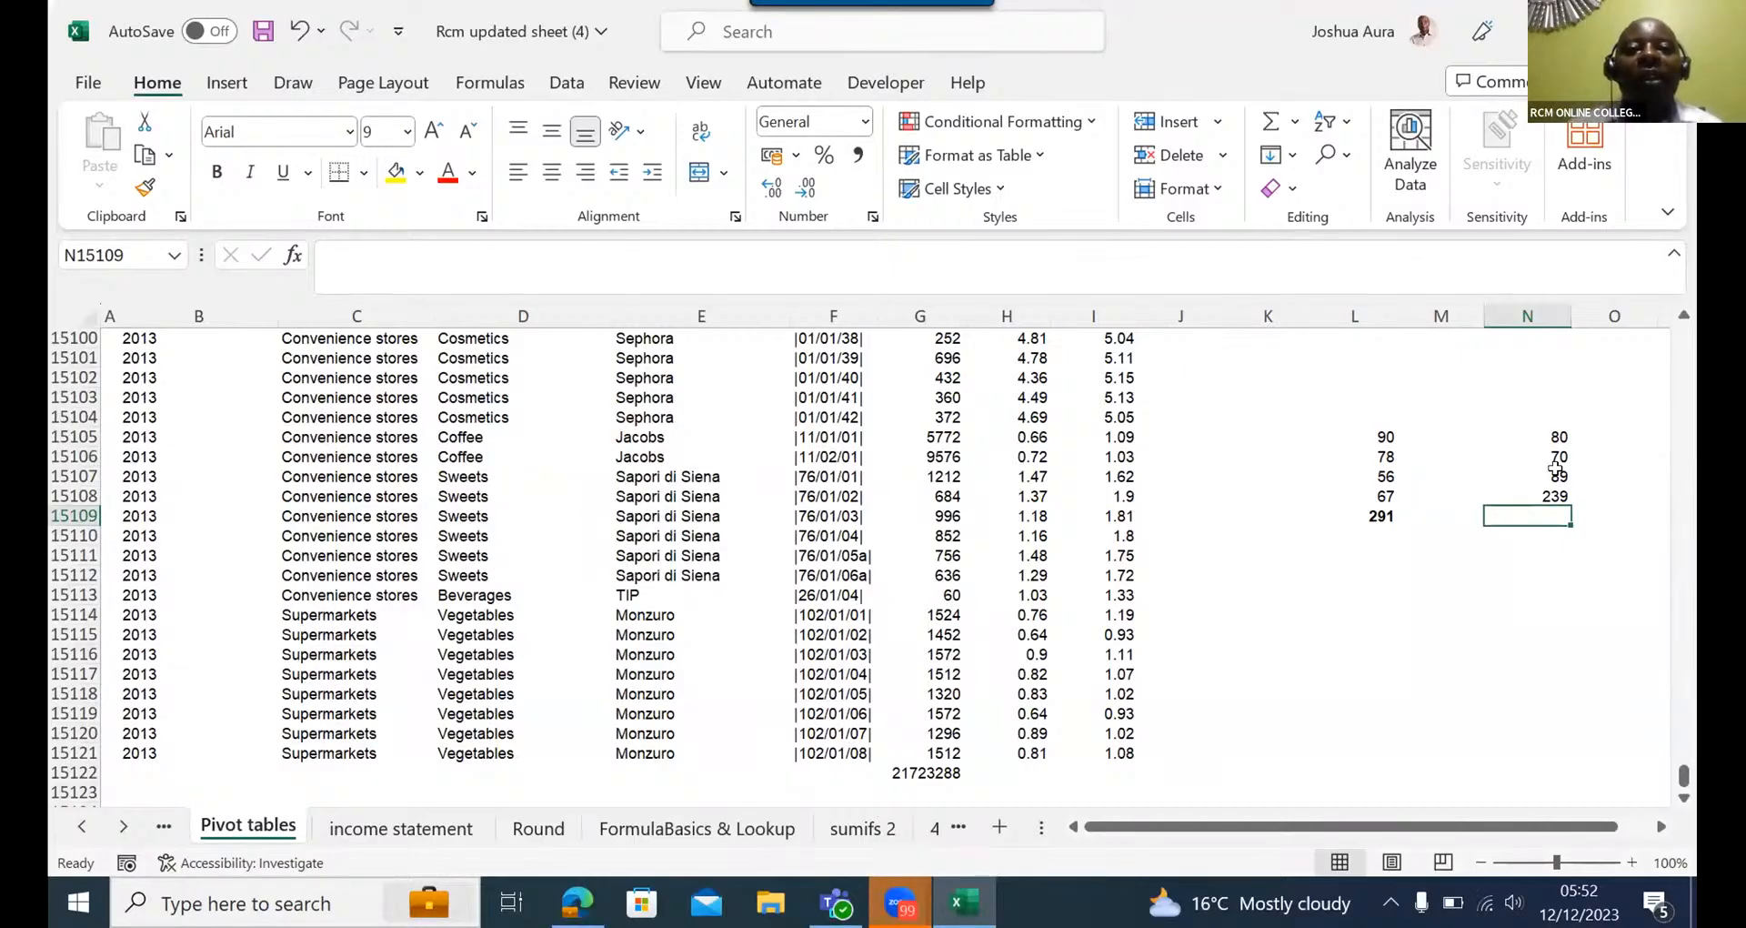
pyautogui.click(812, 136)
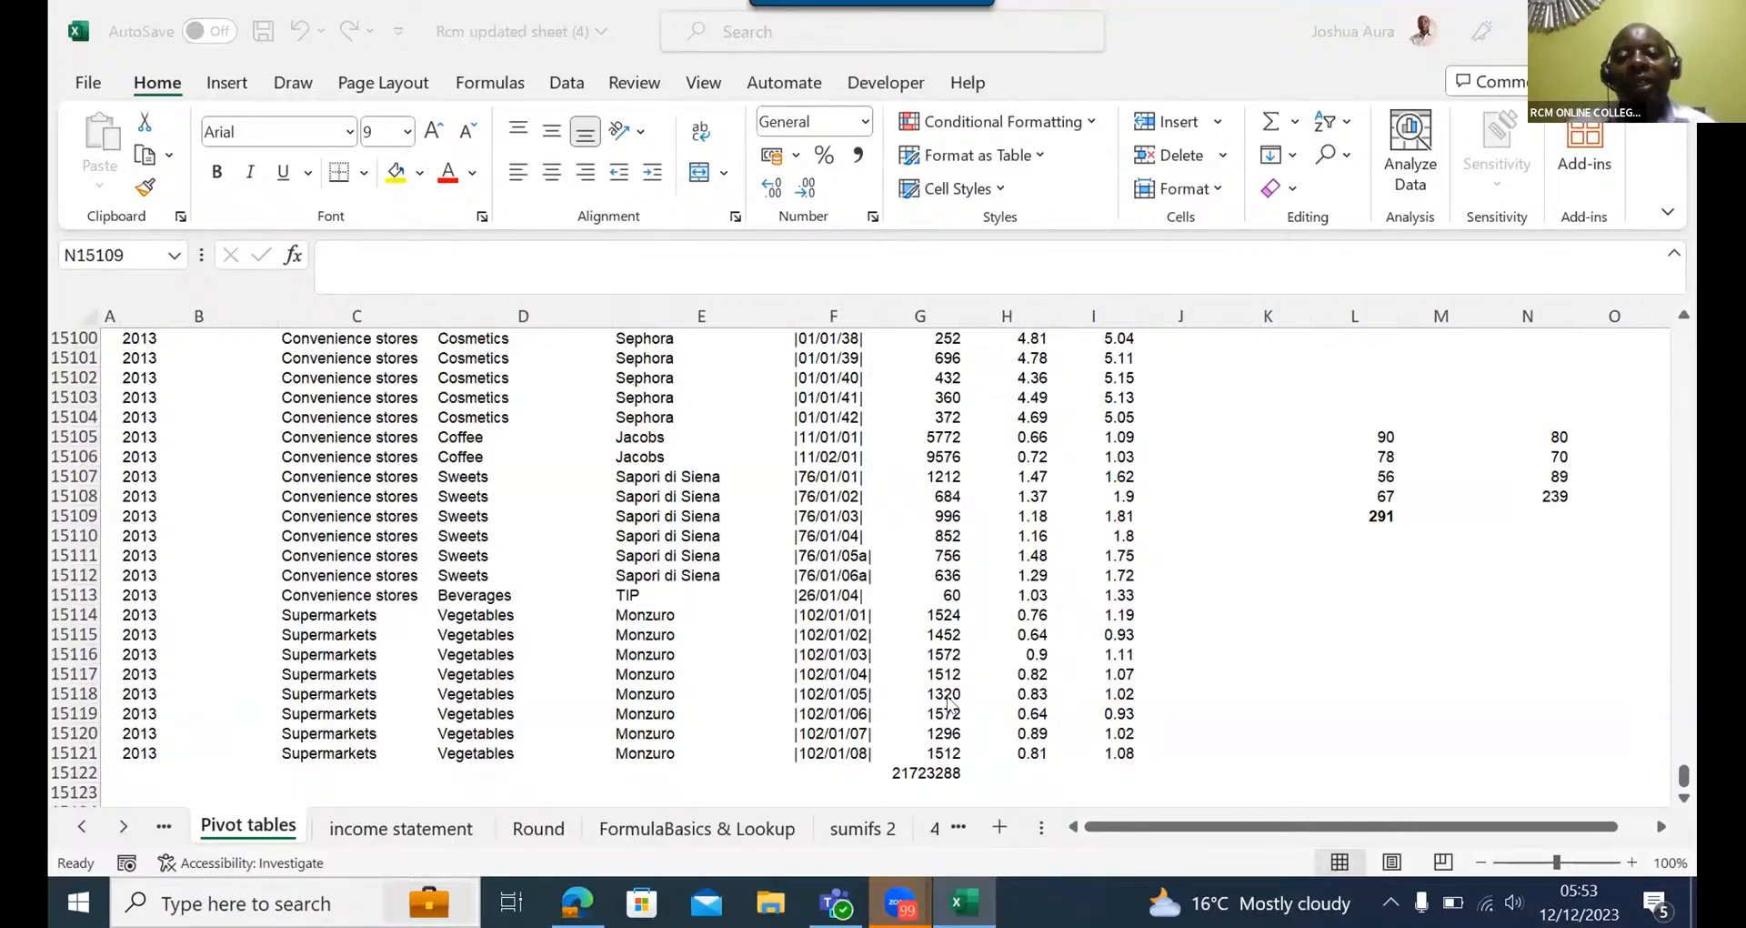
# - Clear the Volume total in G15122 and jump back up to the Volume header in G3
pyautogui.click(923, 765)
pyautogui.click(923, 765)
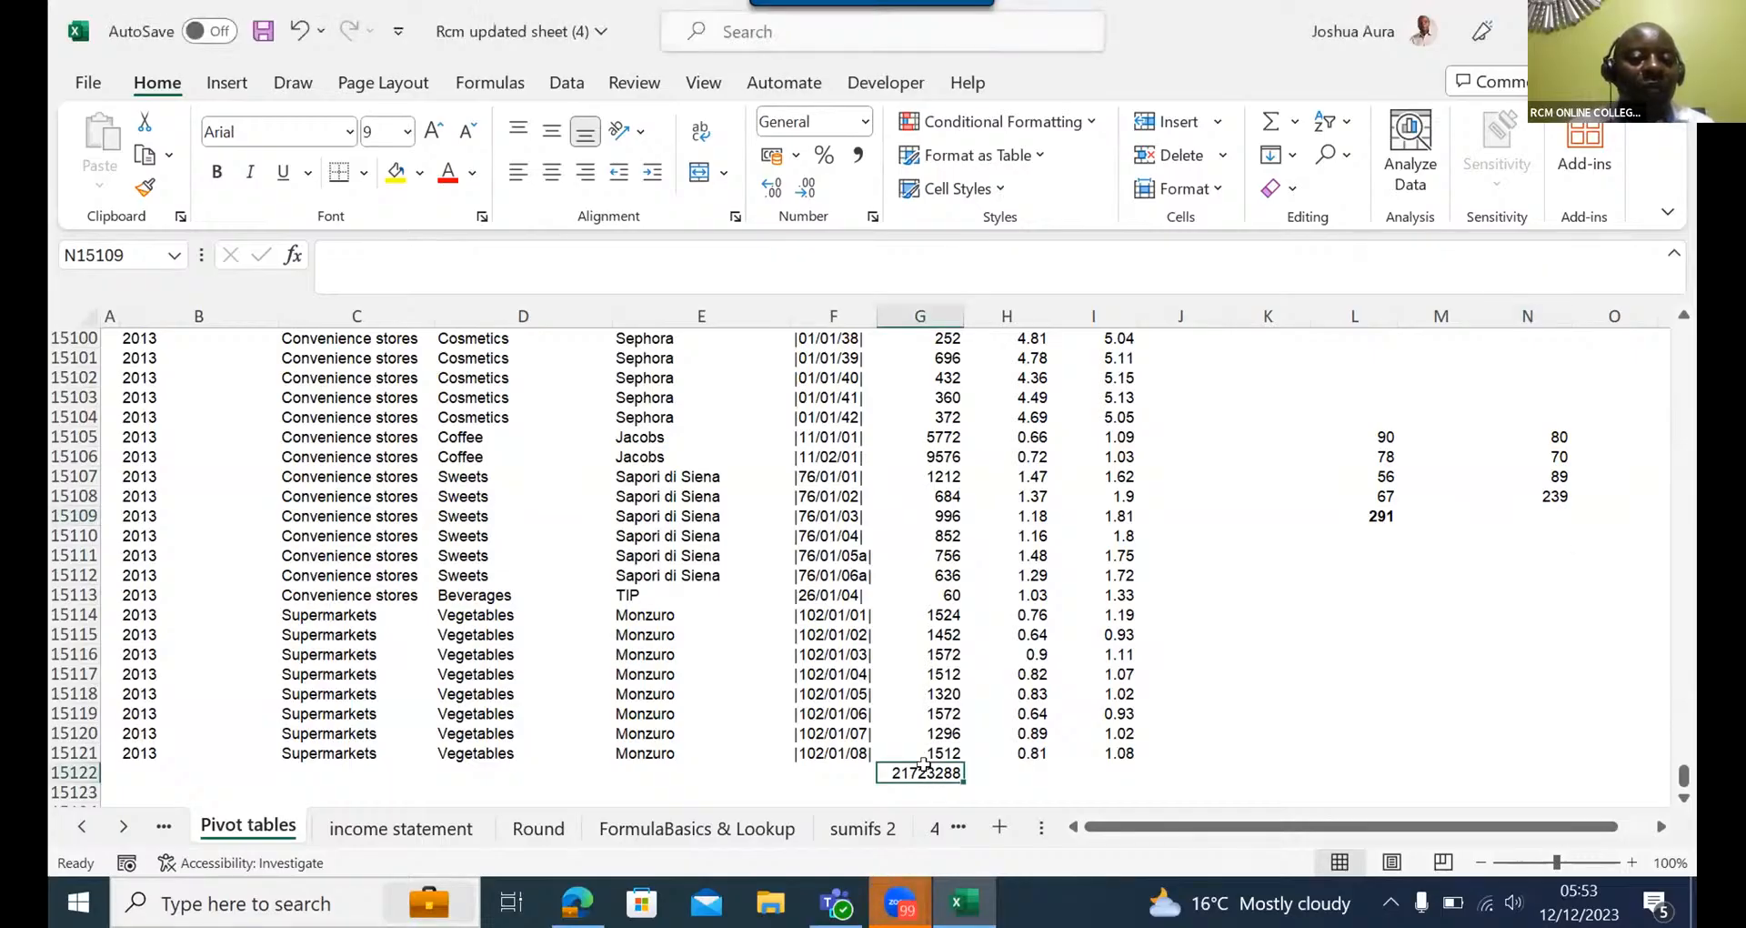
pyautogui.press('Delete')
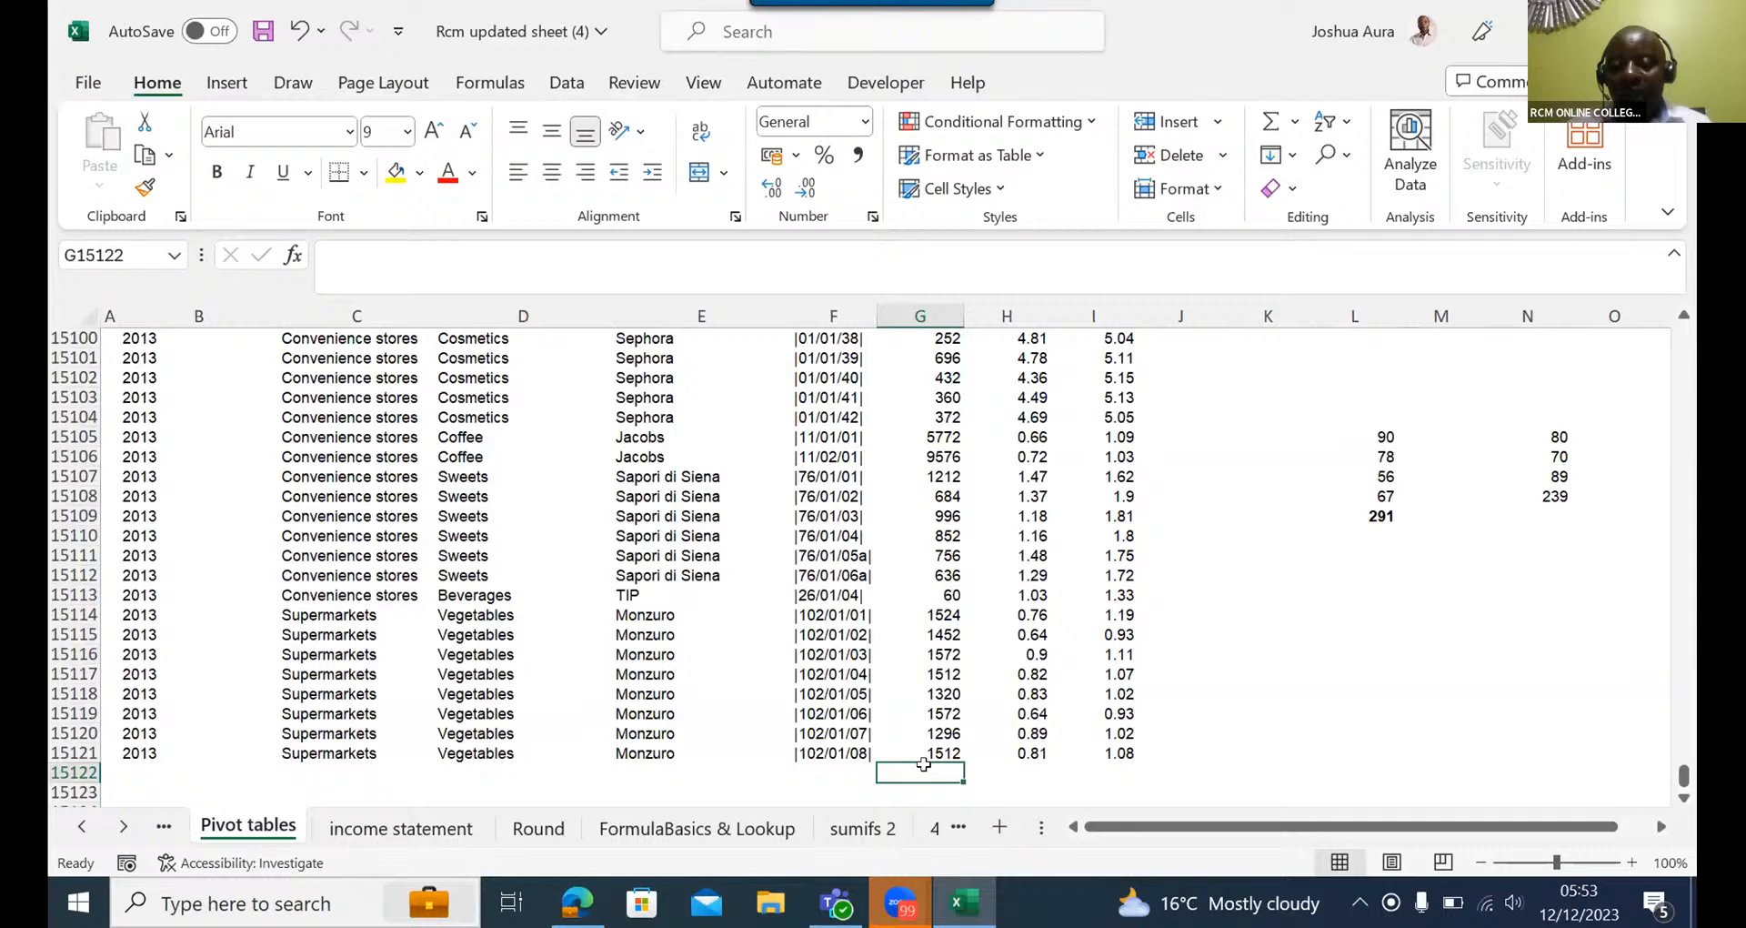
pyautogui.click(924, 762)
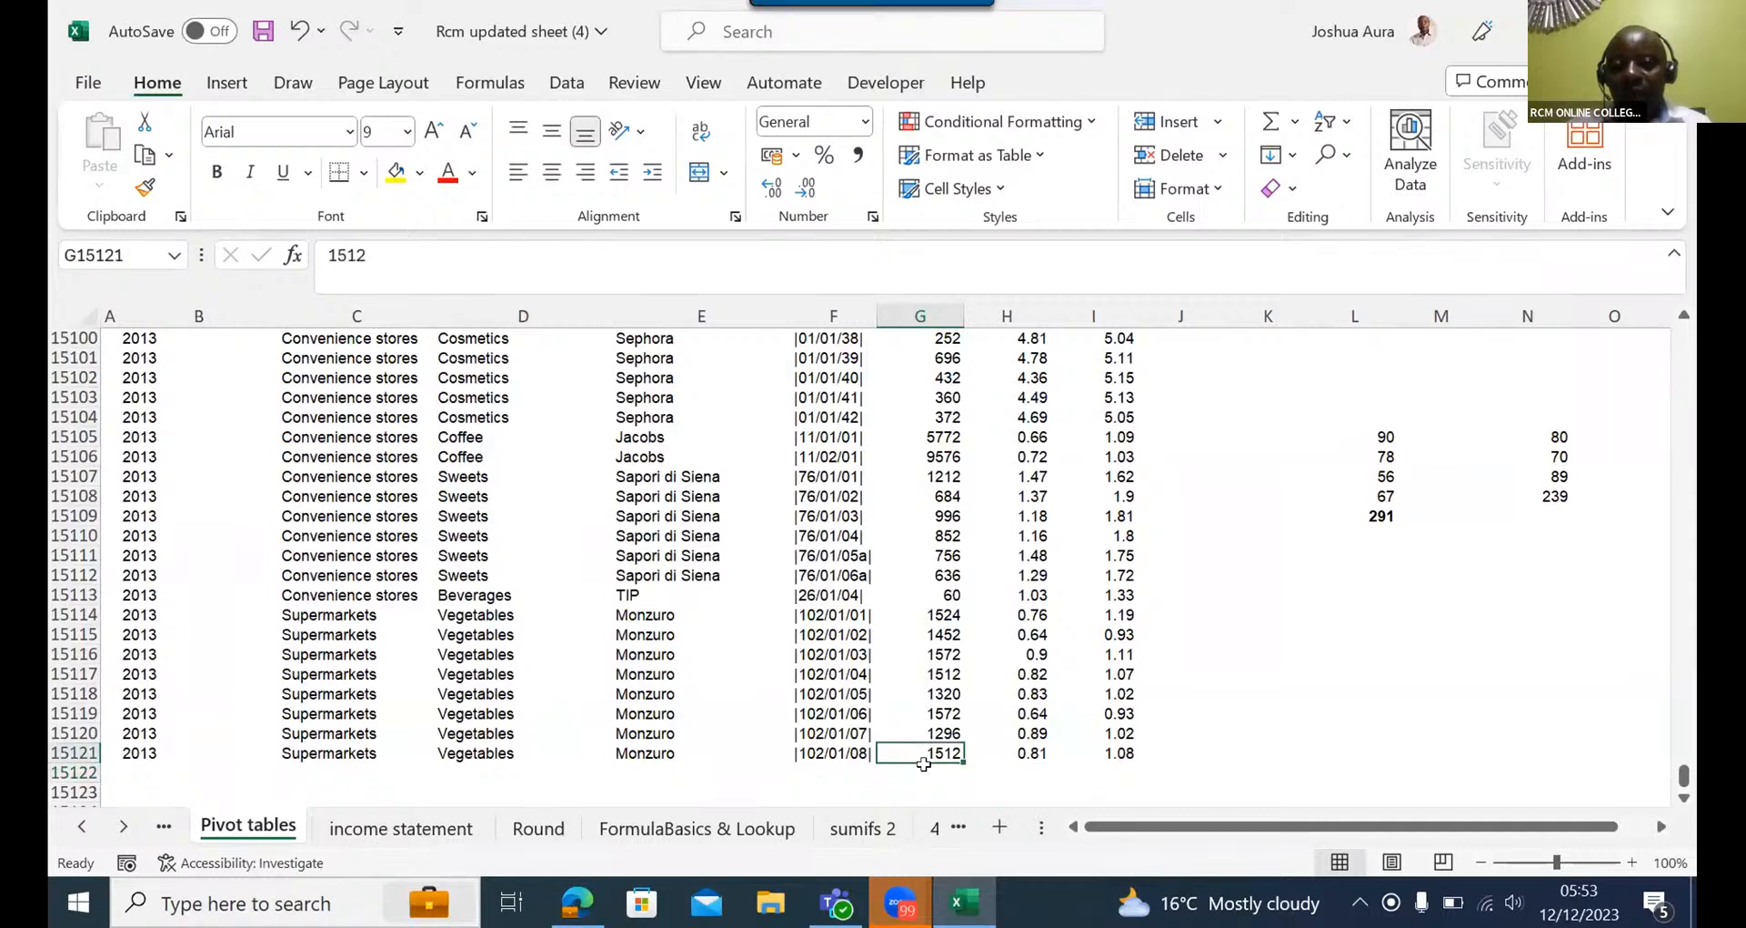
pyautogui.hotkey('ctrl', 'Up')
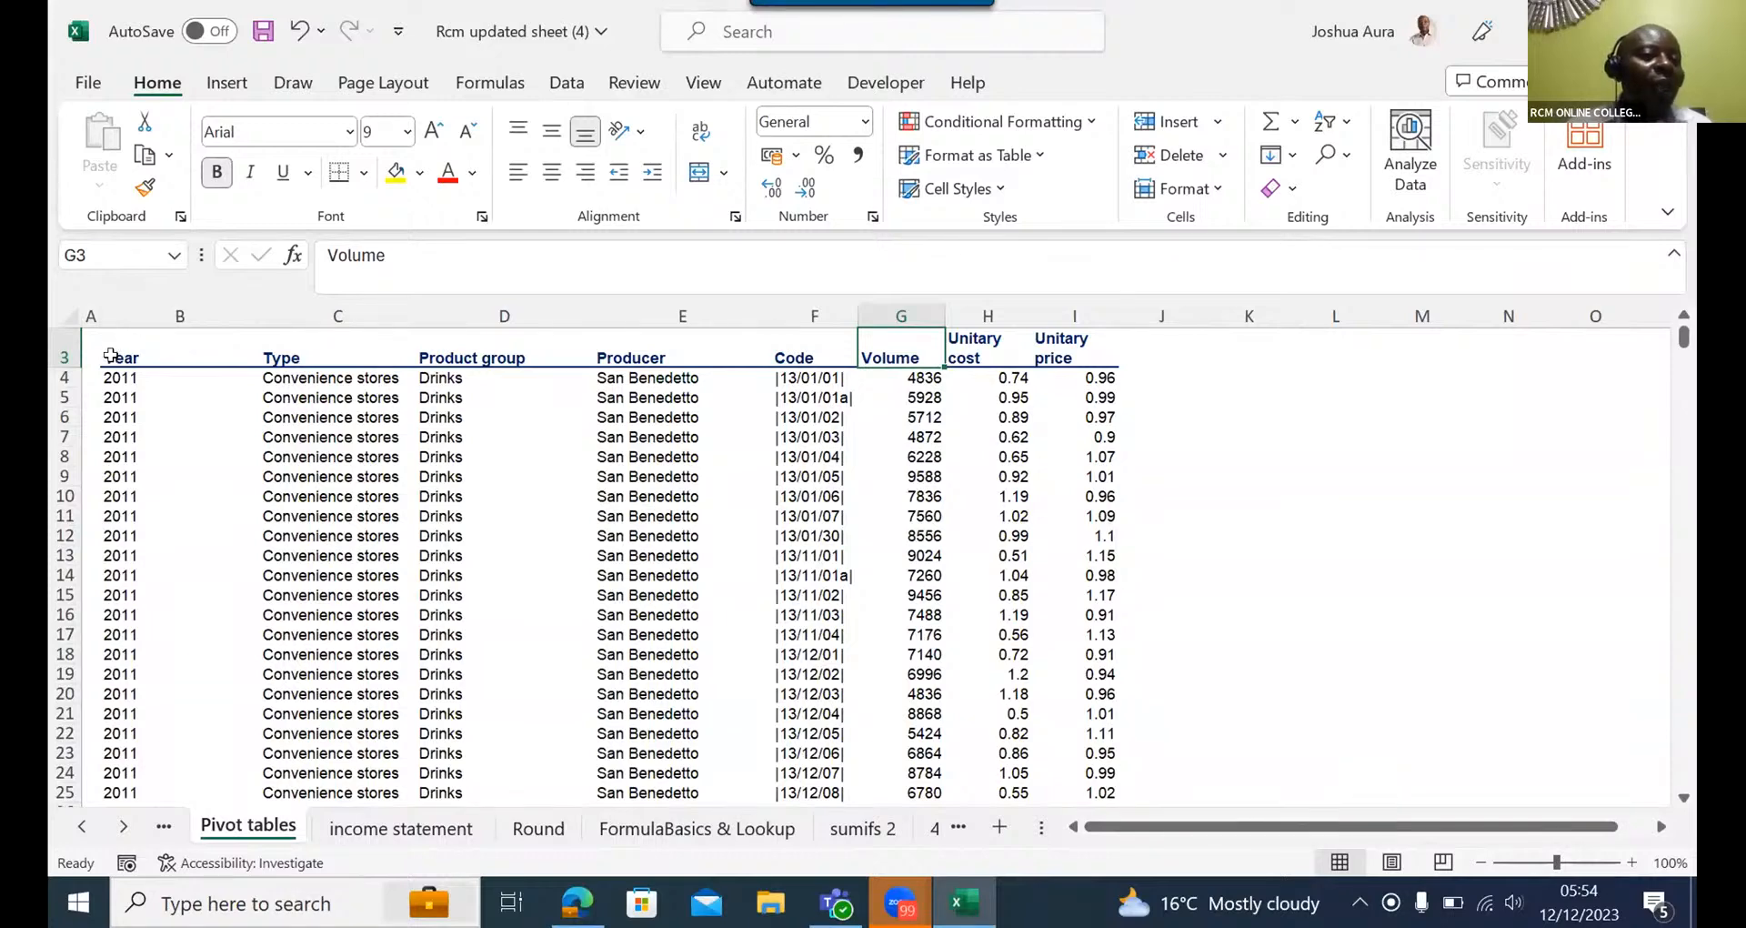
# - Select the data from the Year header in B3 across to column I and down to row 15121, then release the selection
pyautogui.click(117, 354)
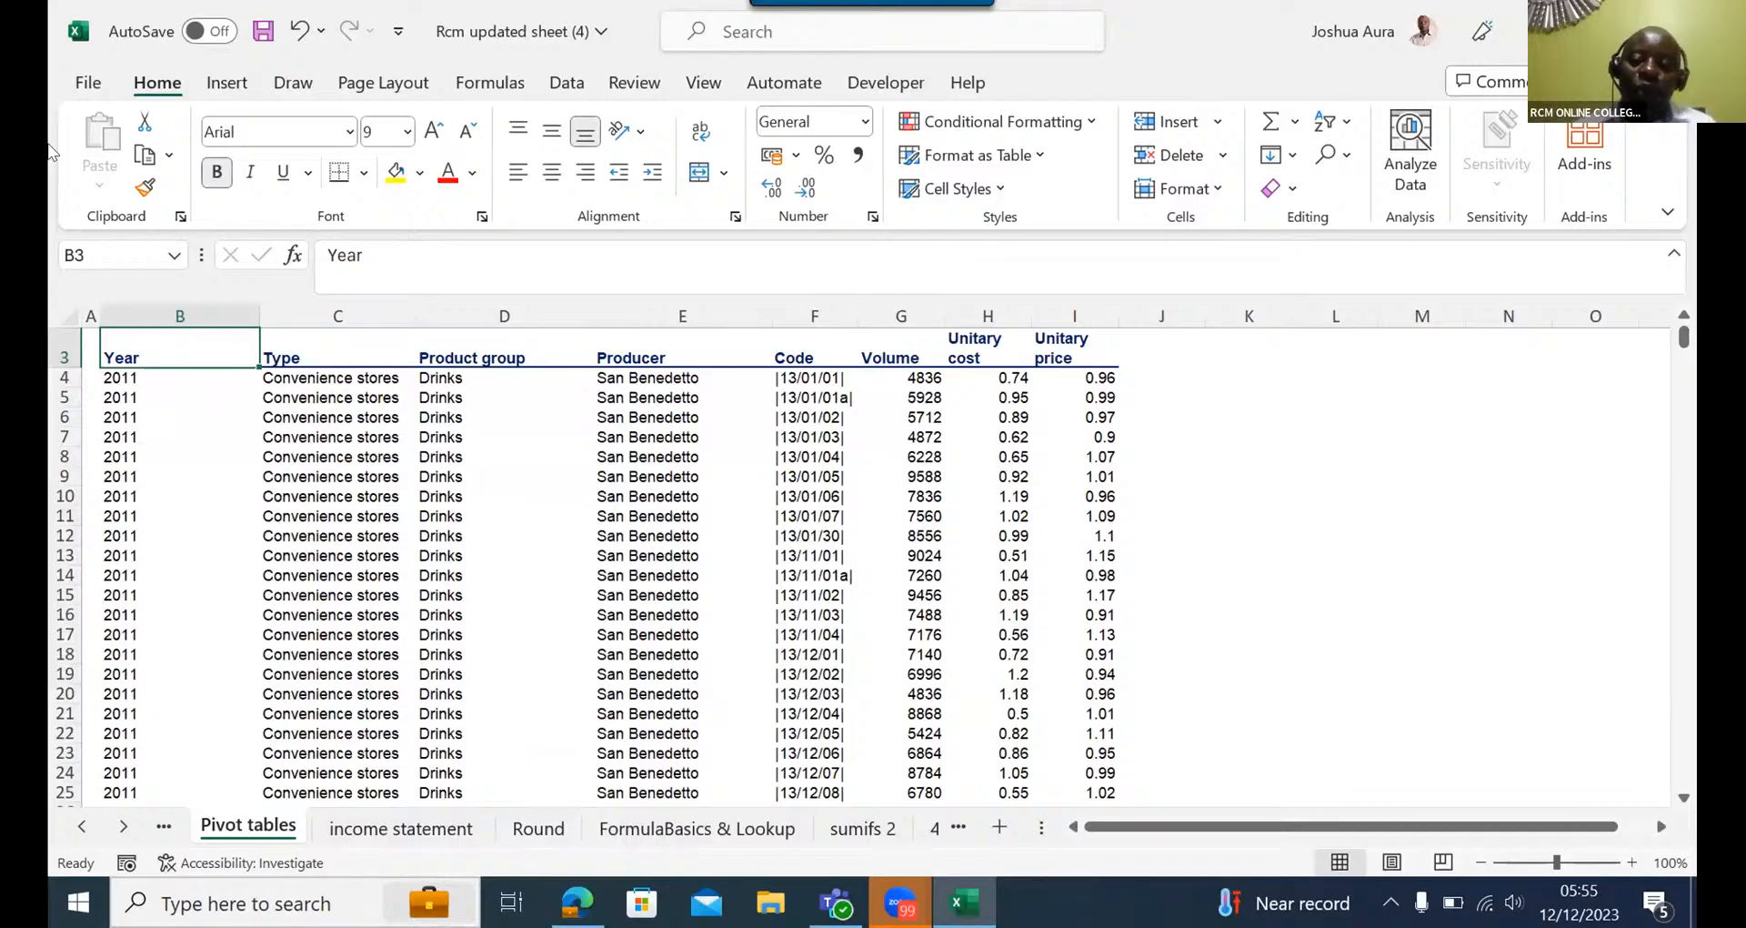
pyautogui.hotkey('ctrl', 'shift', 'Right')
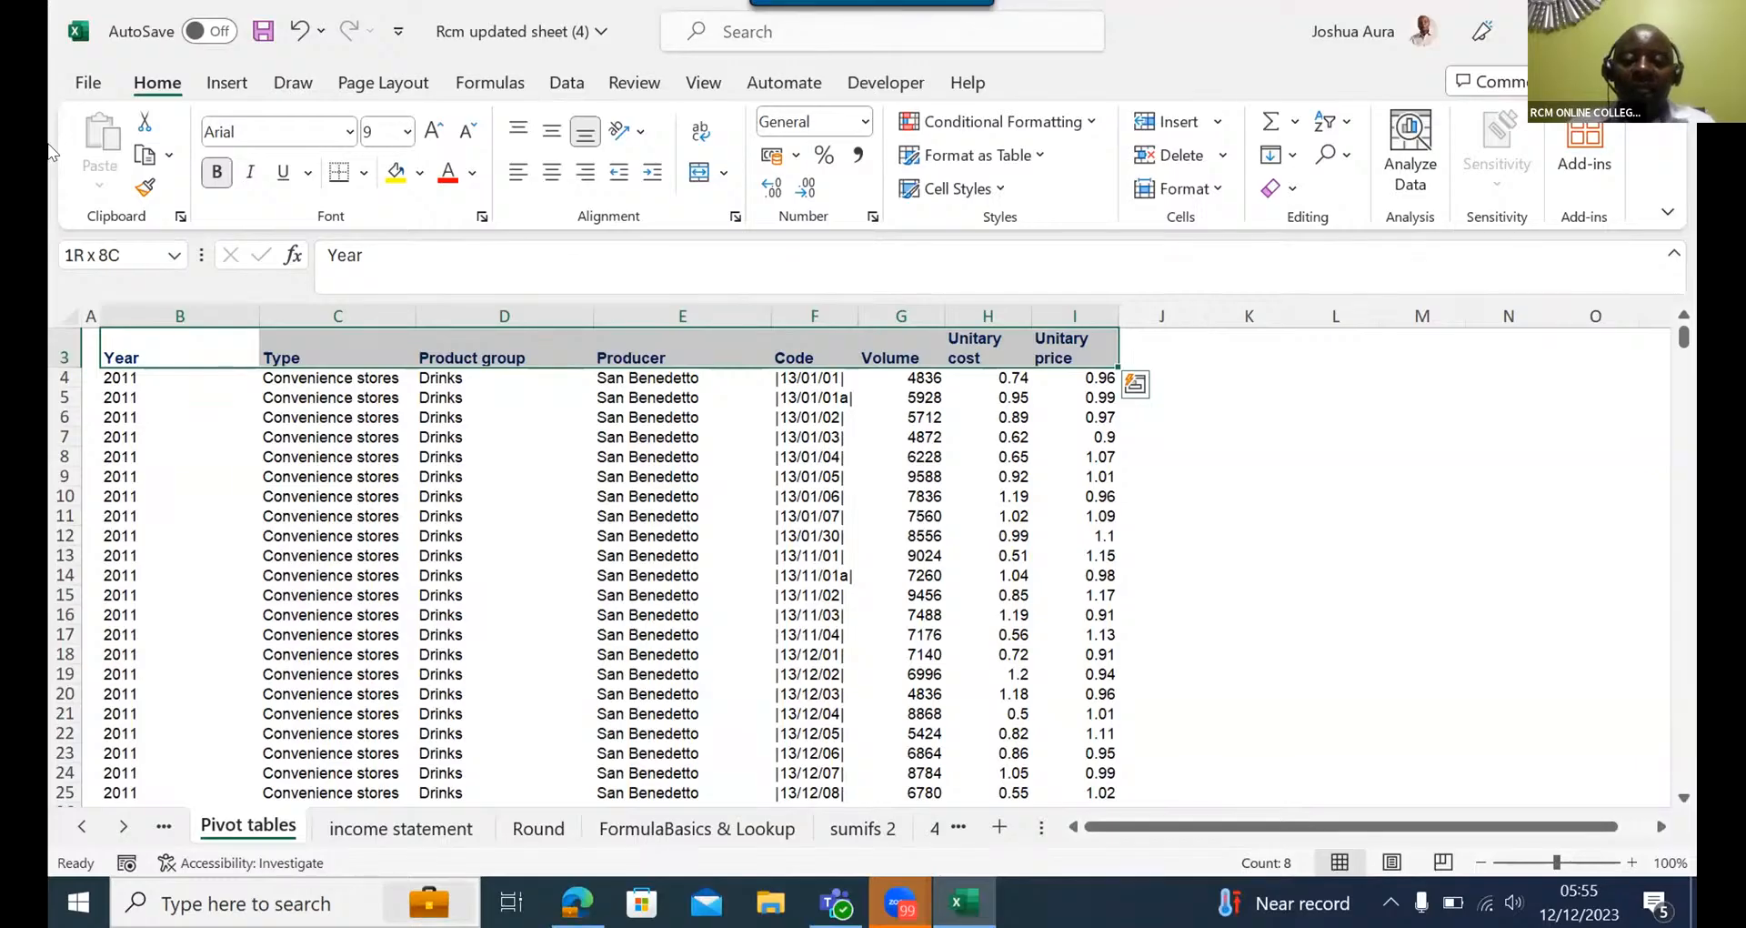
pyautogui.hotkey('ctrl', 'shift', 'Down')
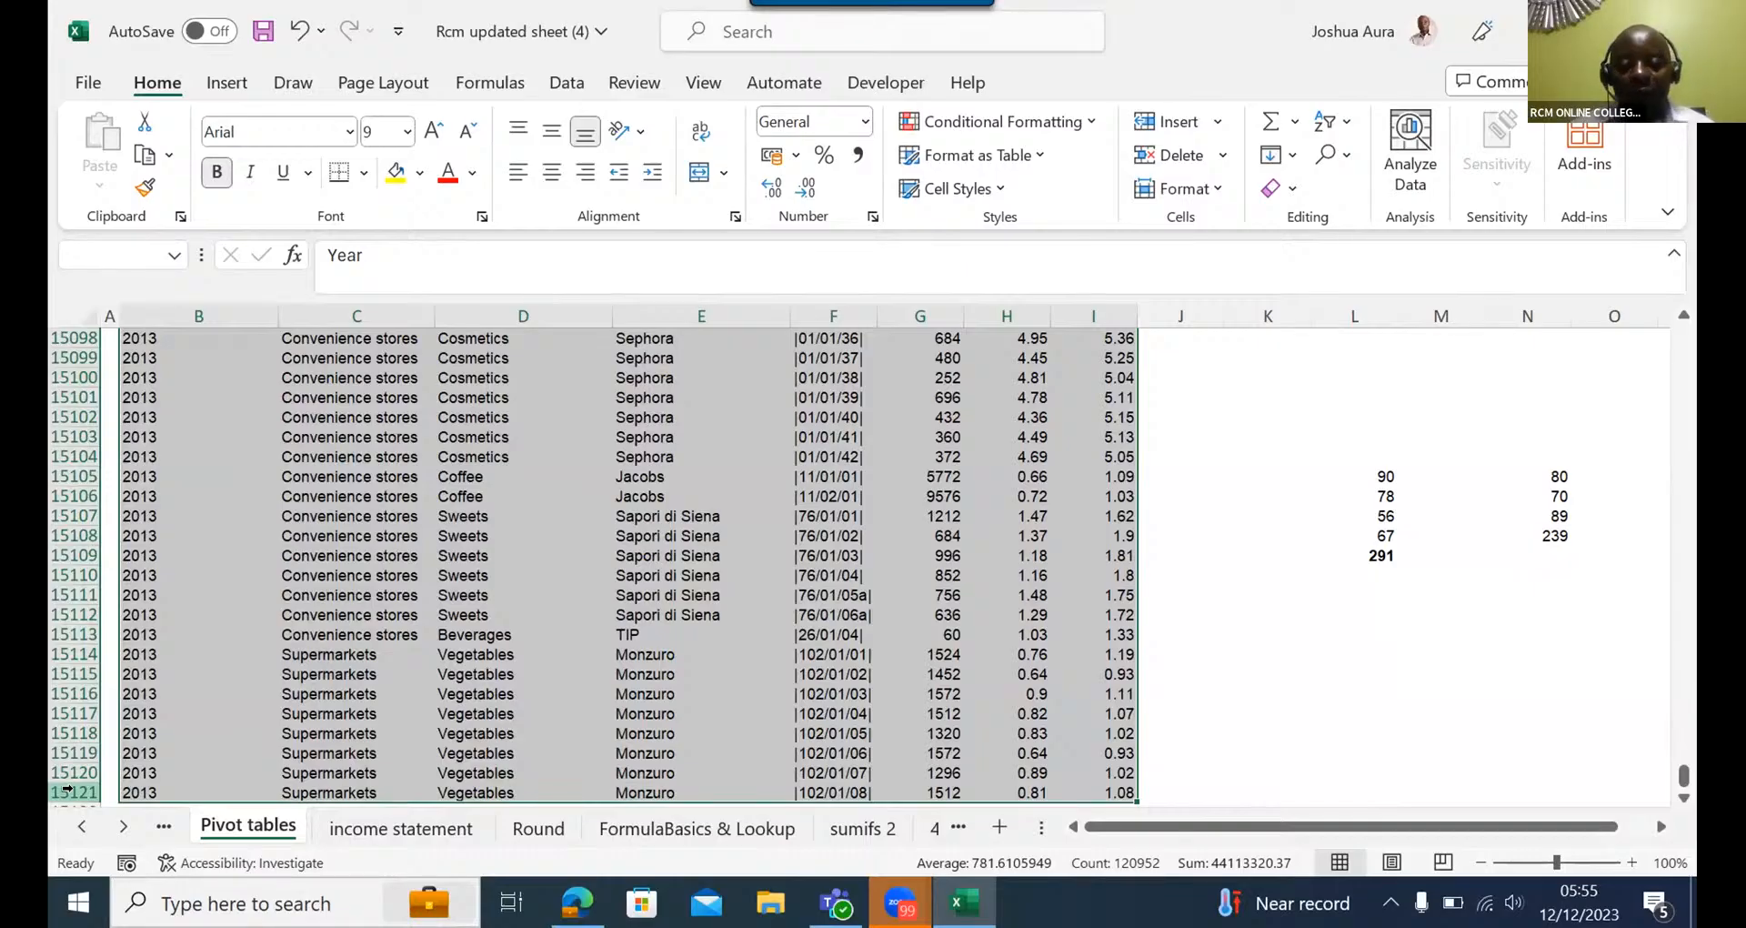
pyautogui.press('Up')
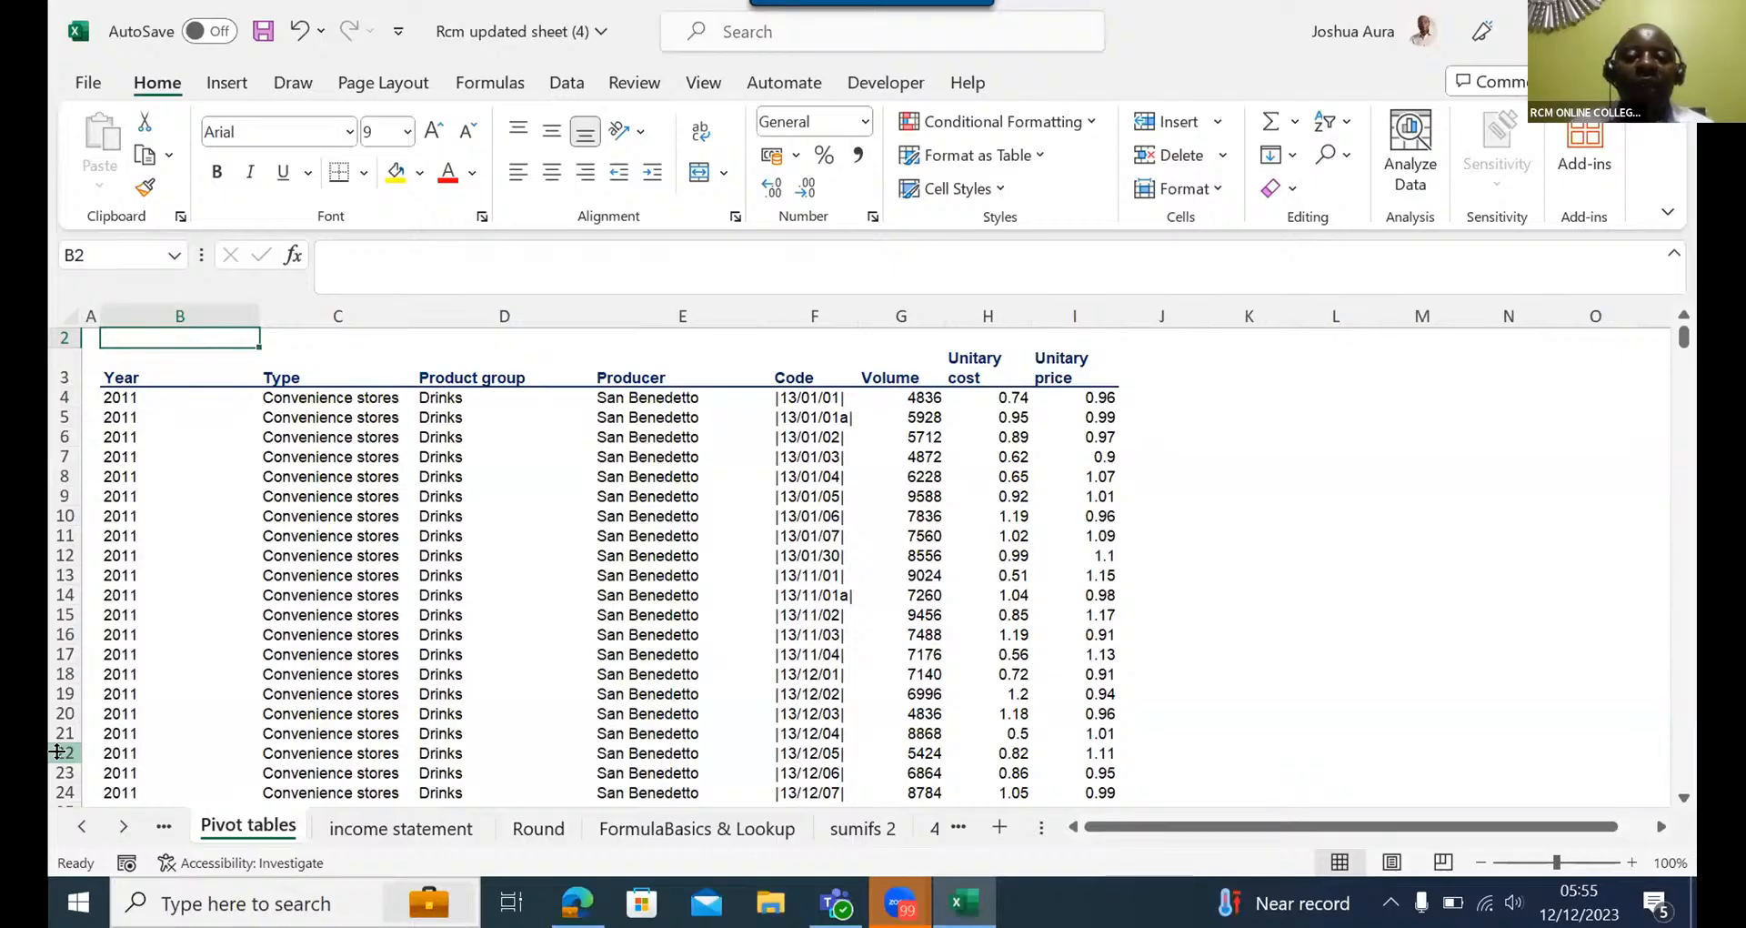
pyautogui.click(117, 824)
pyautogui.click(117, 823)
pyautogui.click(117, 823)
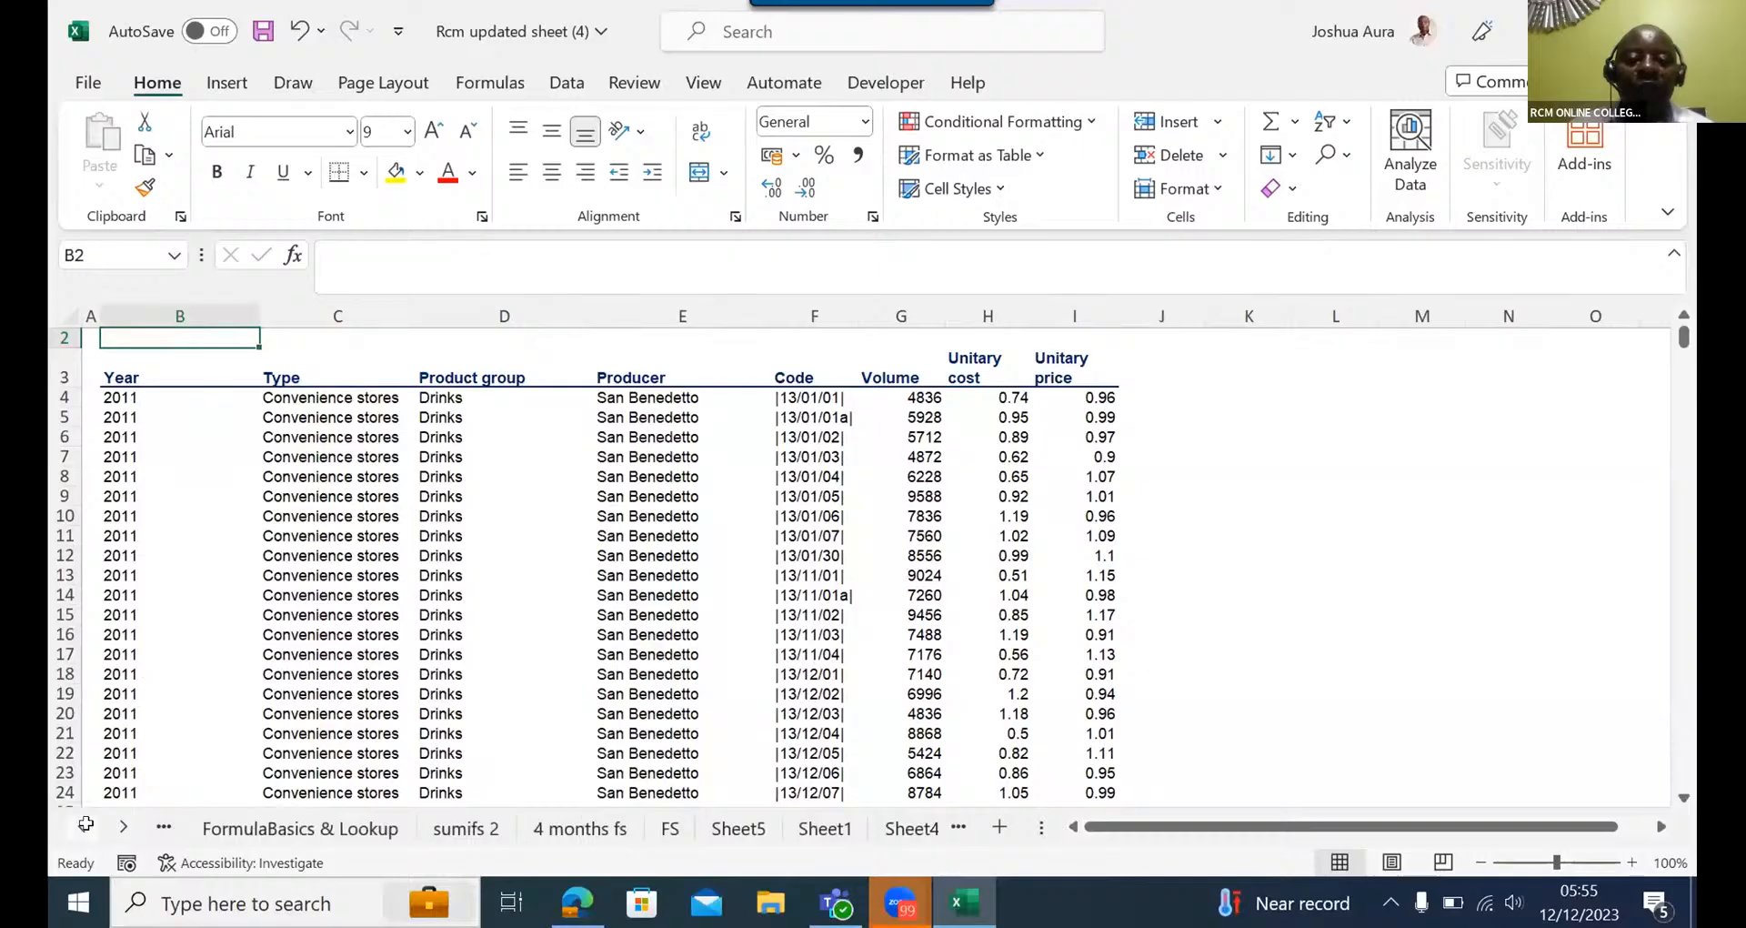
pyautogui.click(78, 823)
pyautogui.click(78, 823)
pyautogui.click(78, 823)
pyautogui.click(76, 823)
pyautogui.click(77, 823)
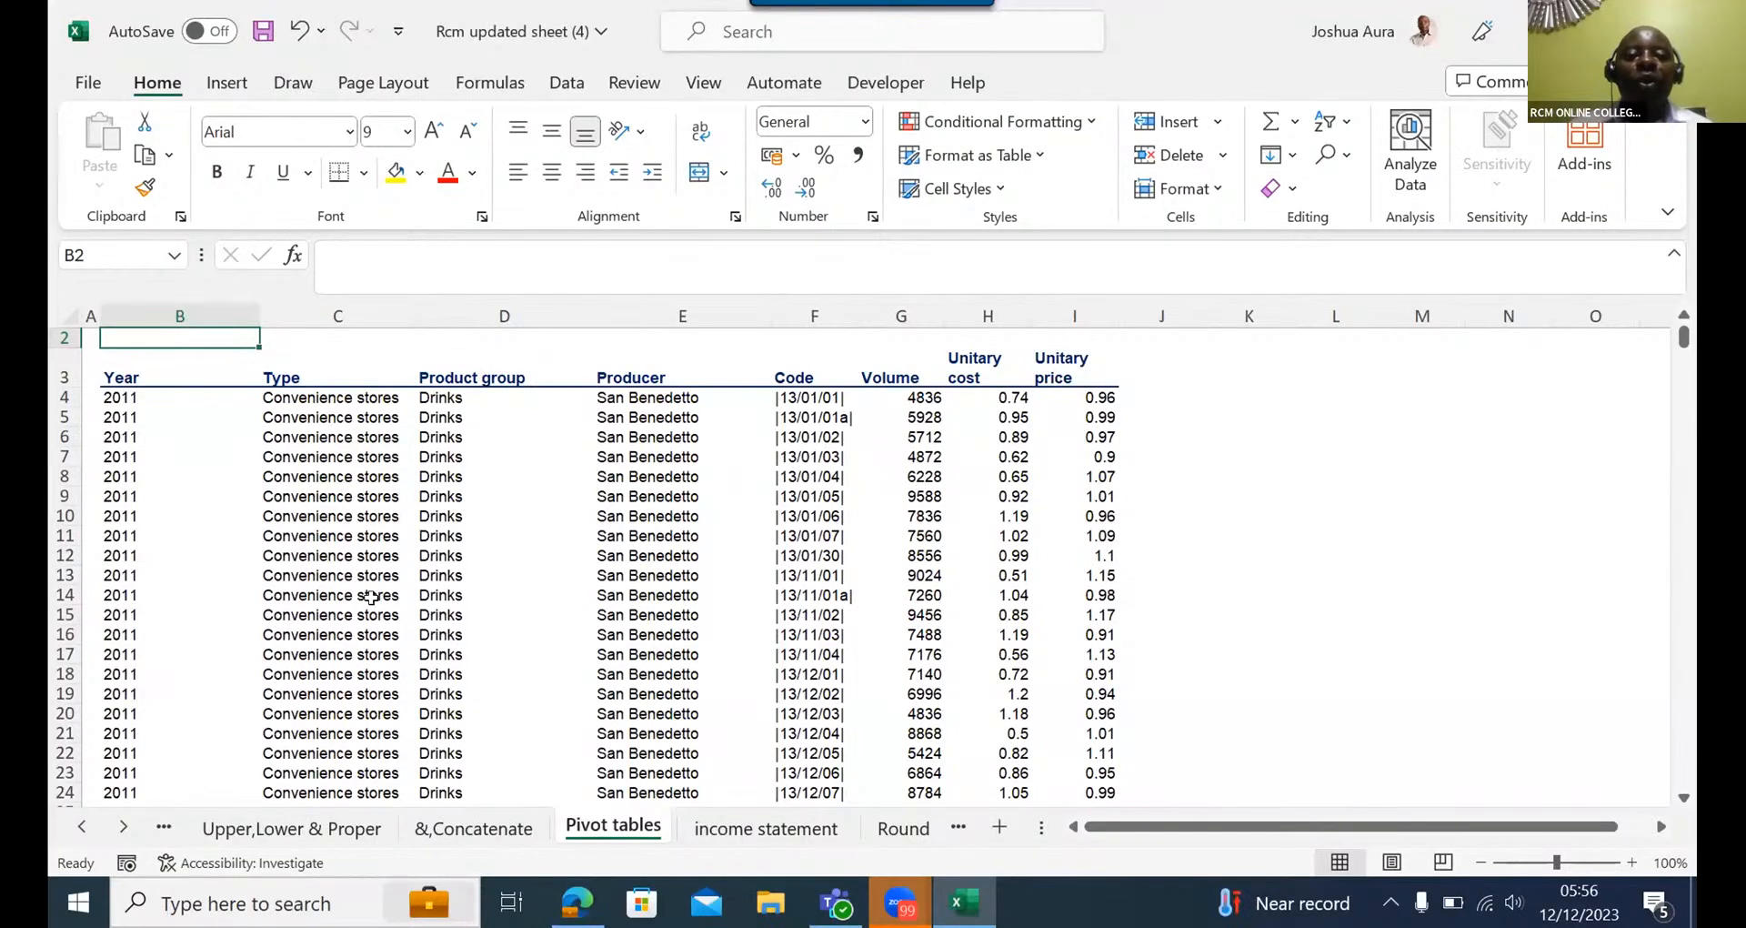
# - Demonstrate selecting the full data block B3:I15121 twice, returning to the start of the sheet after each selection
pyautogui.click(110, 374)
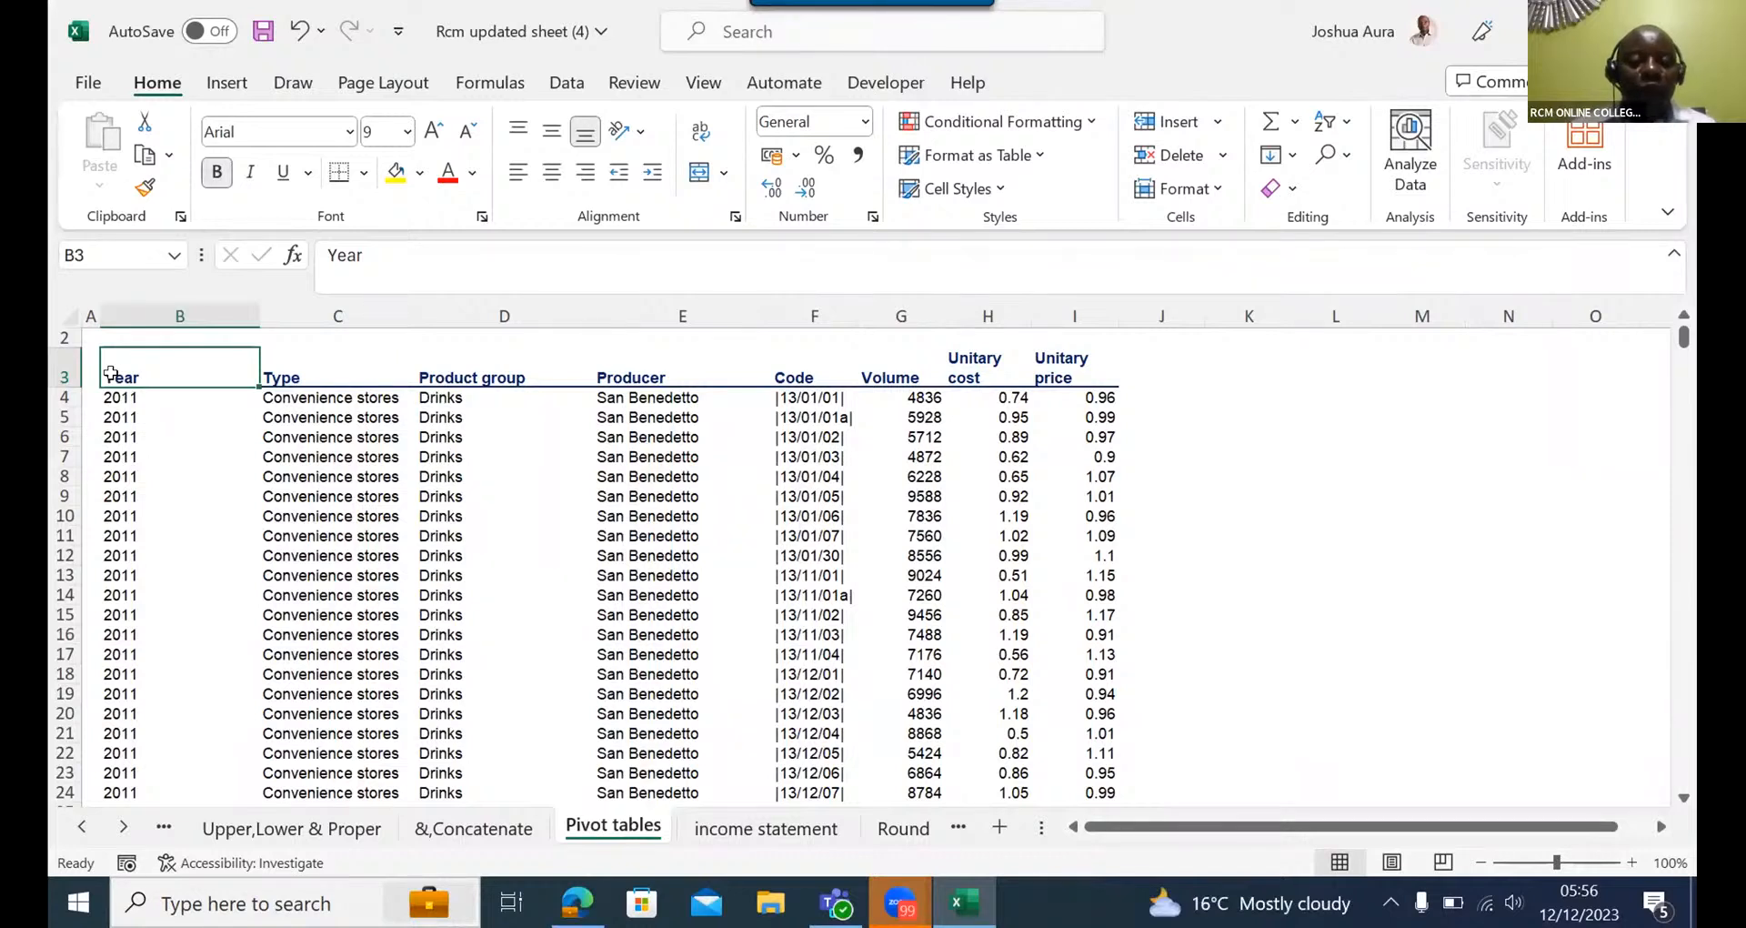
pyautogui.hotkey('ctrl', 'shift', 'Right')
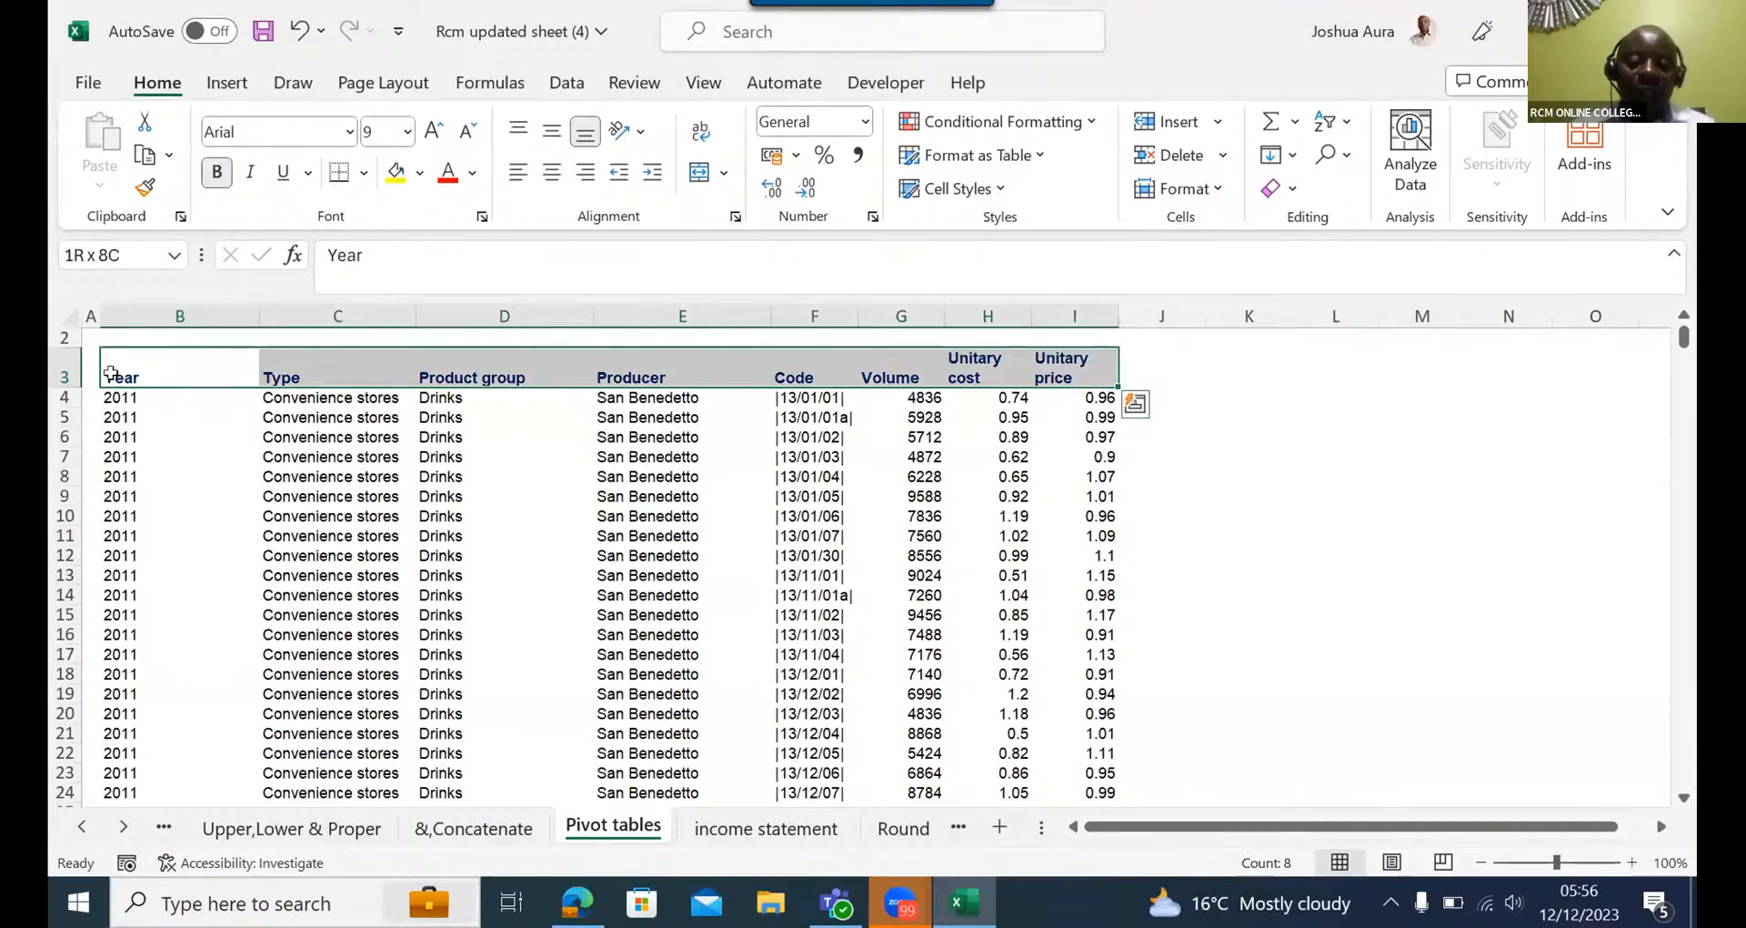
pyautogui.hotkey('ctrl', 'shift', 'Down')
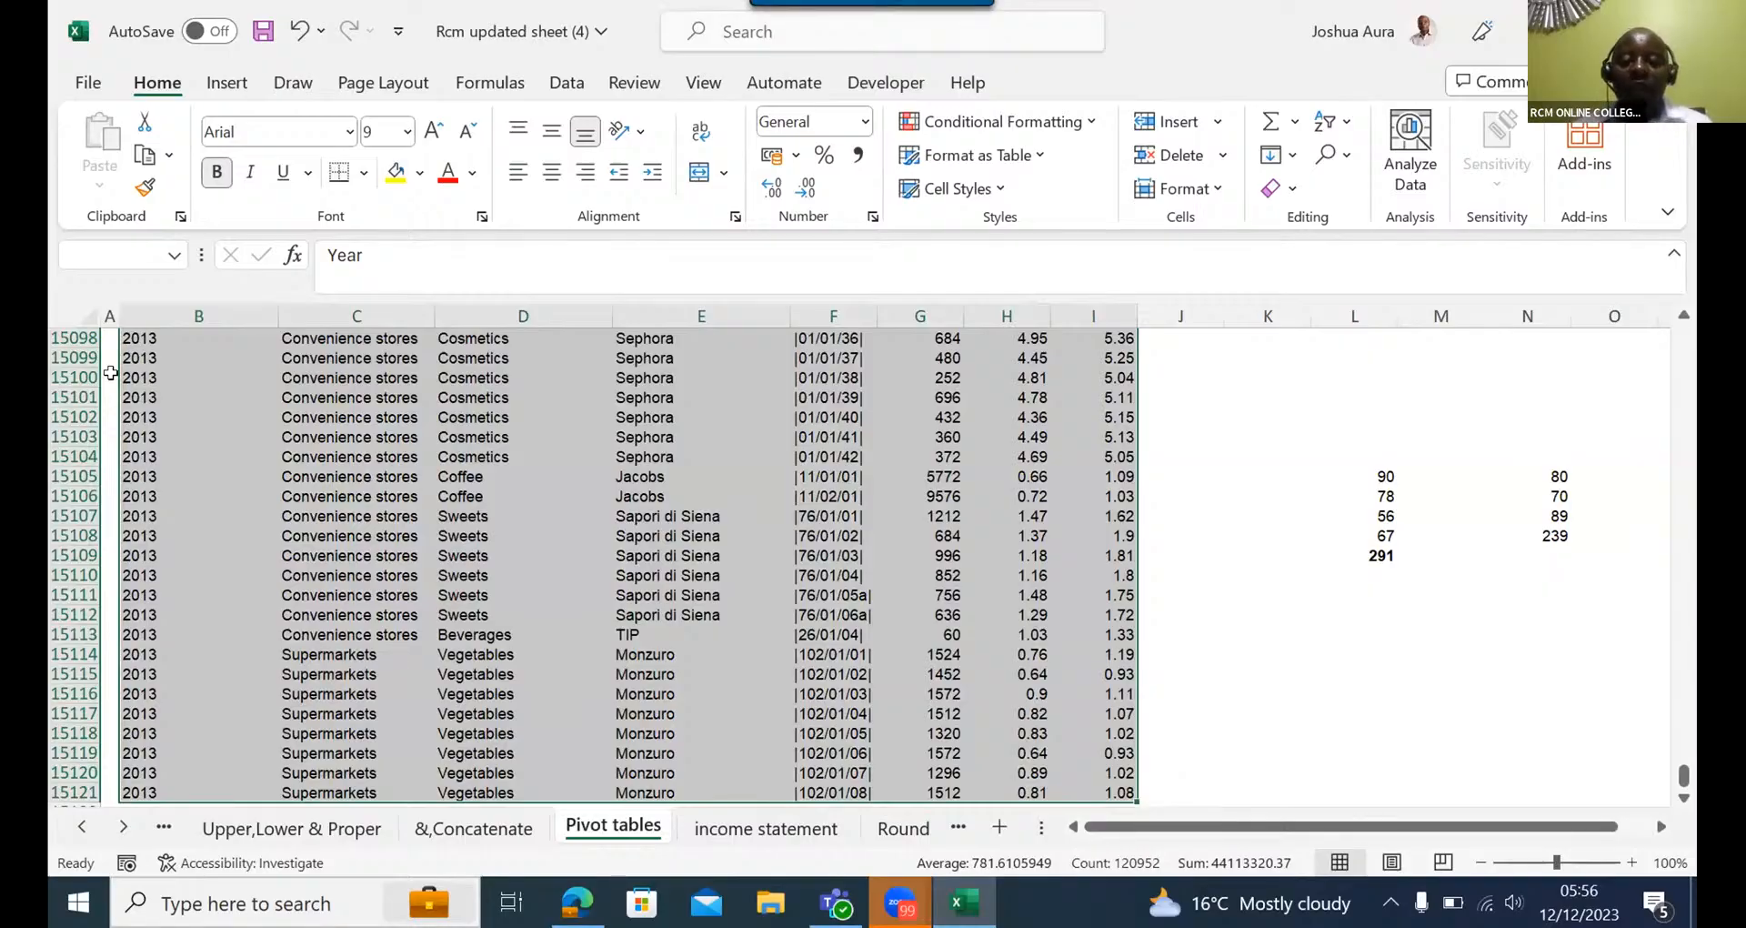
pyautogui.hotkey('ctrl', 'Home')
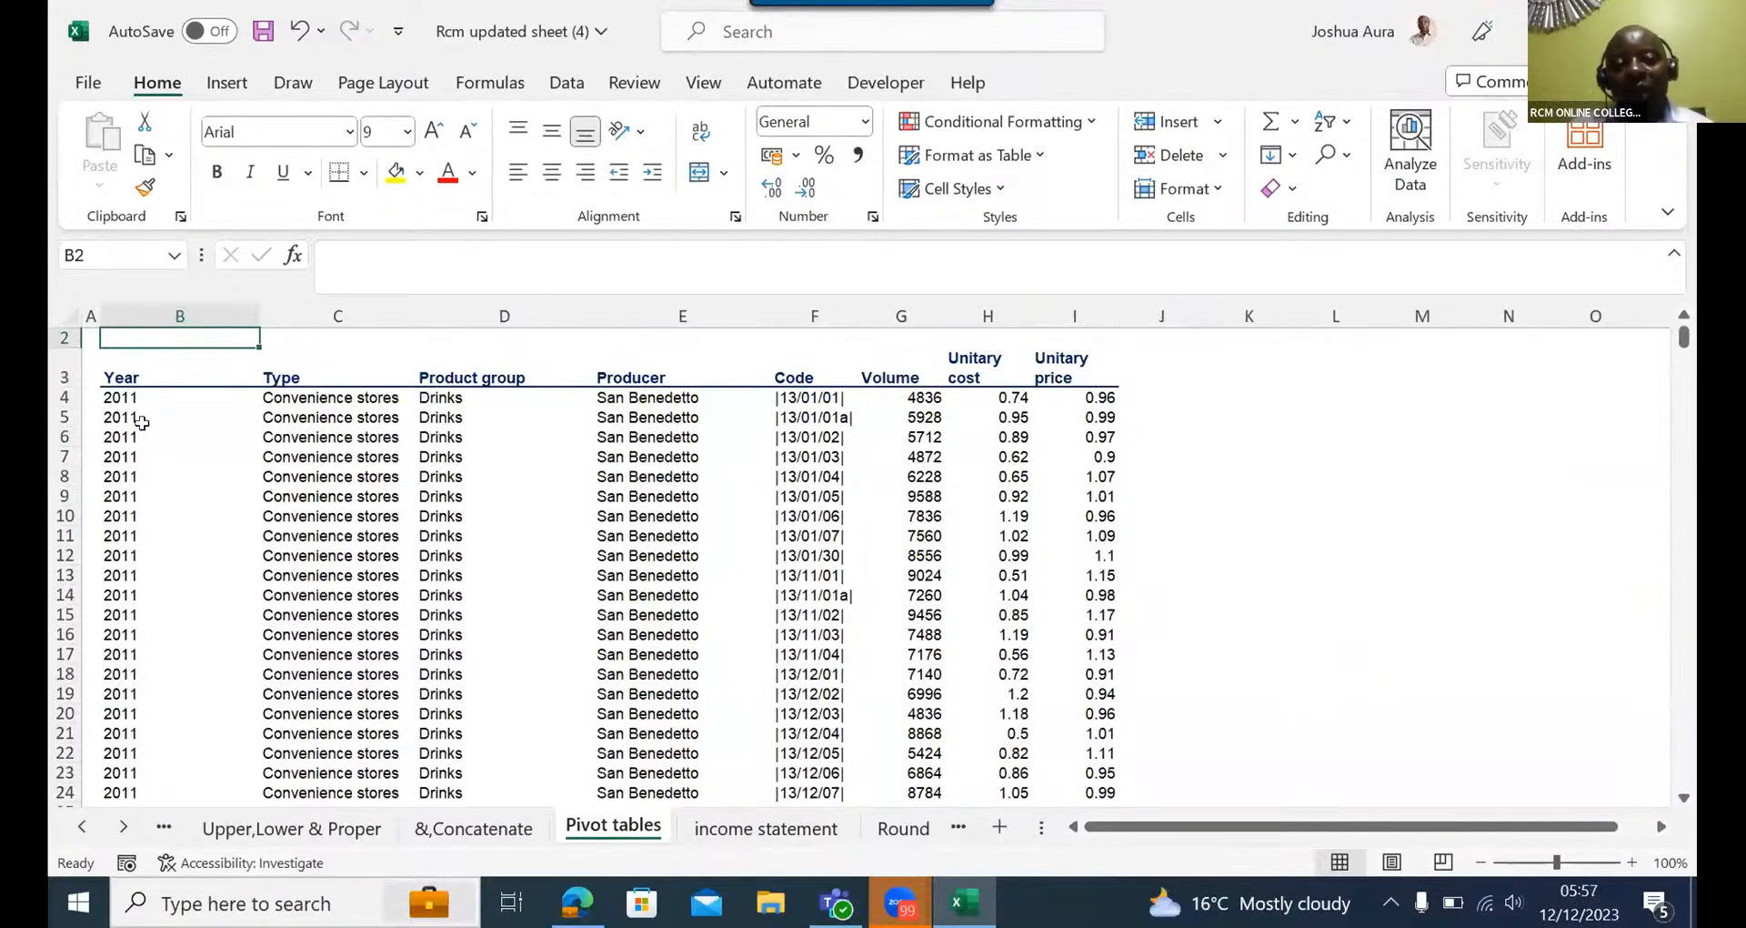
pyautogui.click(114, 376)
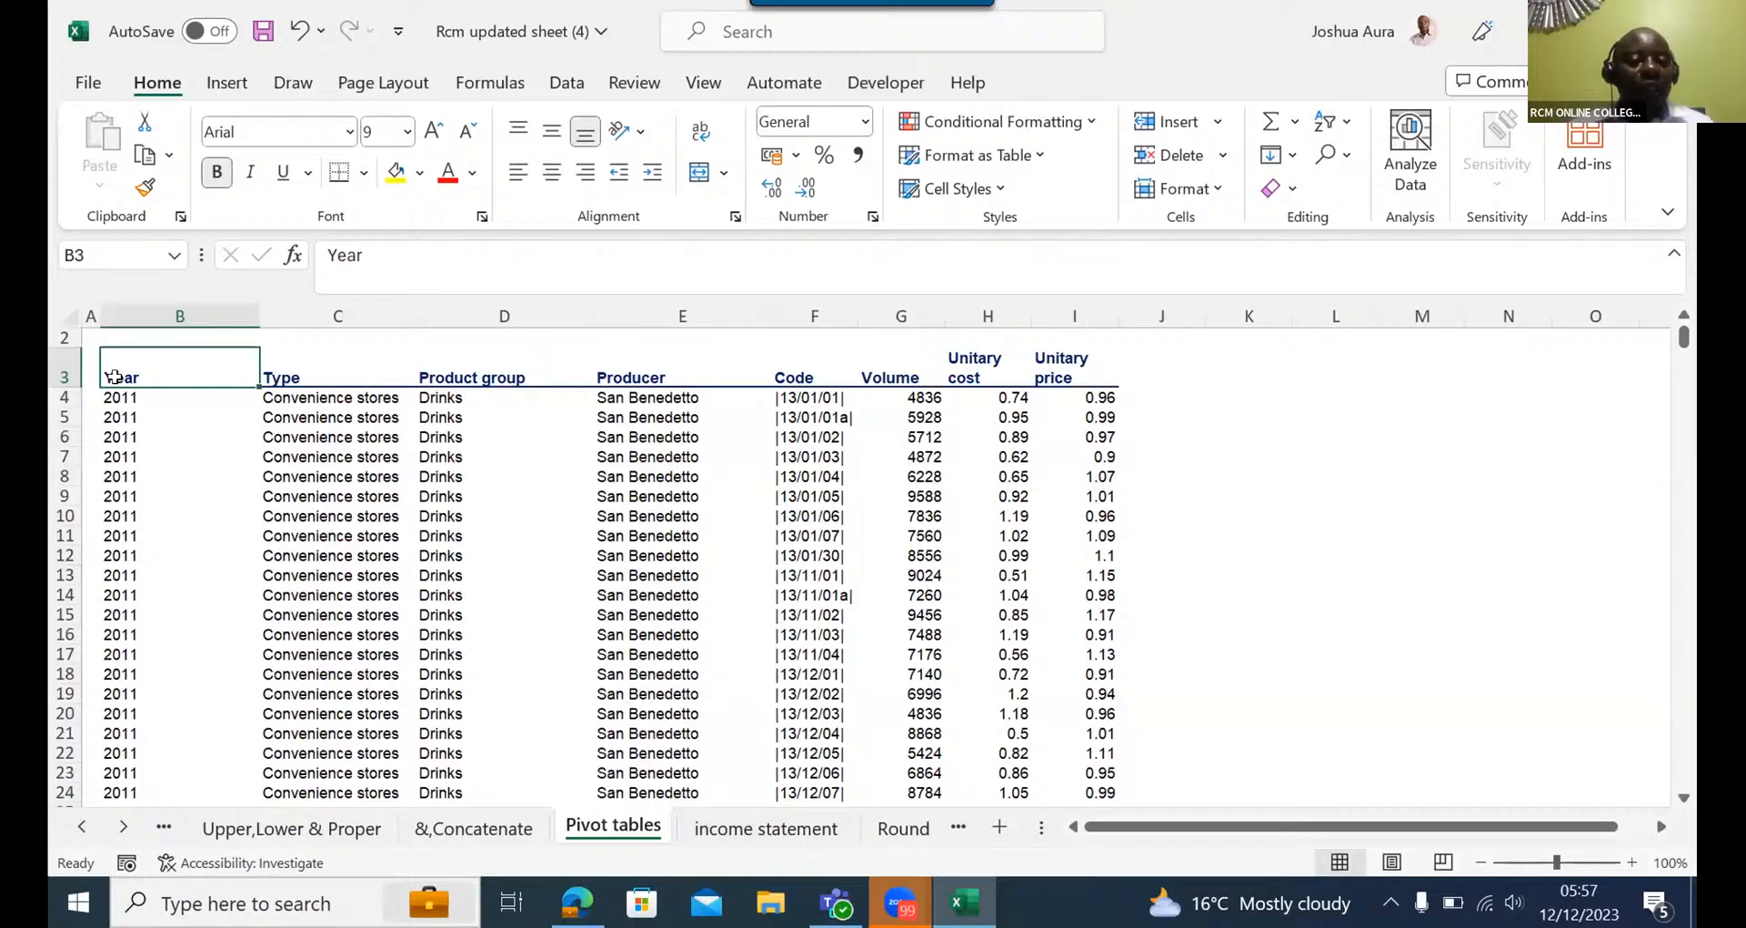
pyautogui.hotkey('ctrl', 'shift', 'Right')
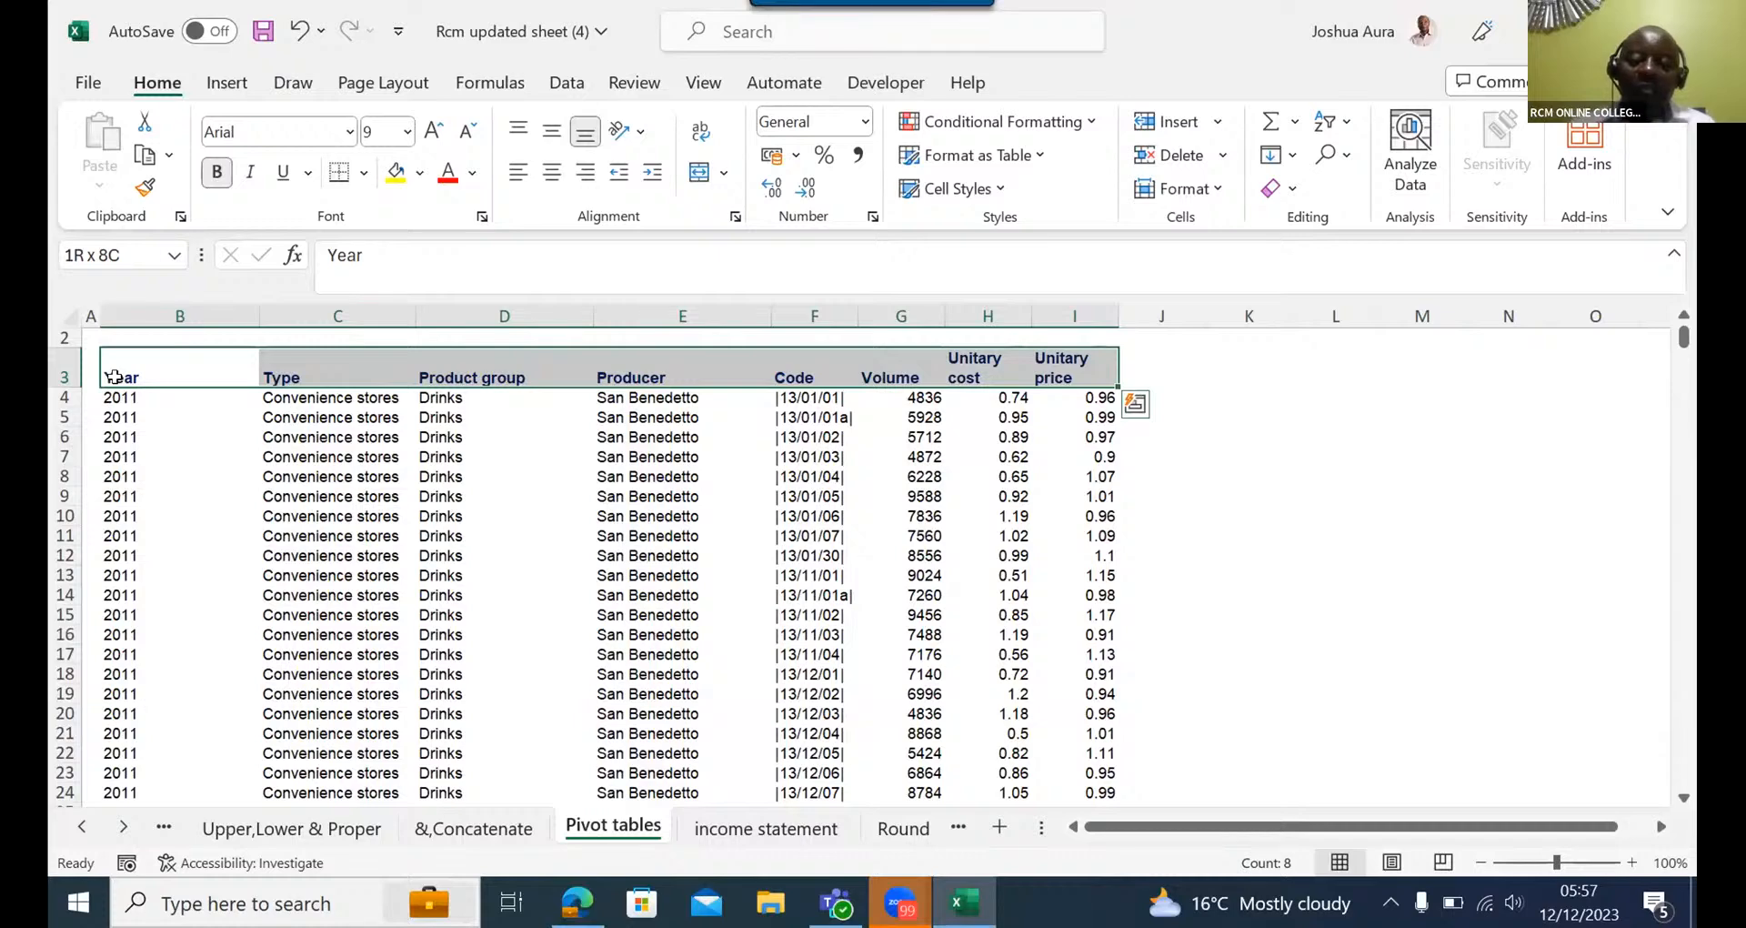
pyautogui.hotkey('ctrl', 'shift', 'Down')
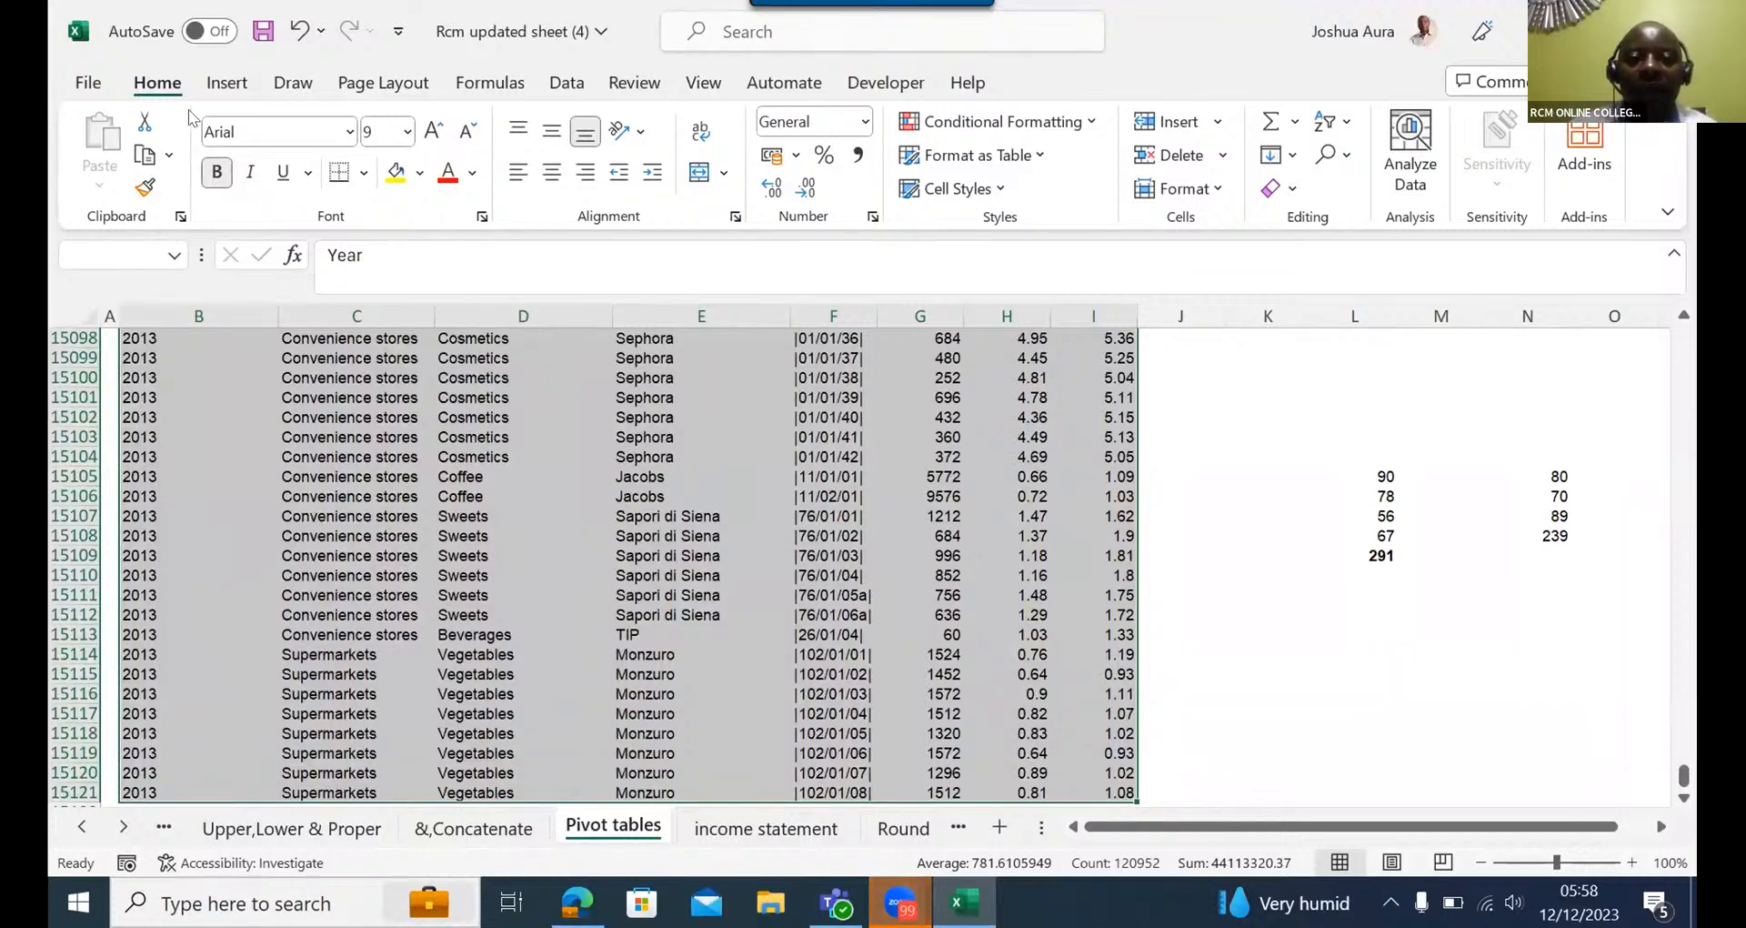
pyautogui.hotkey('ctrl', 't')
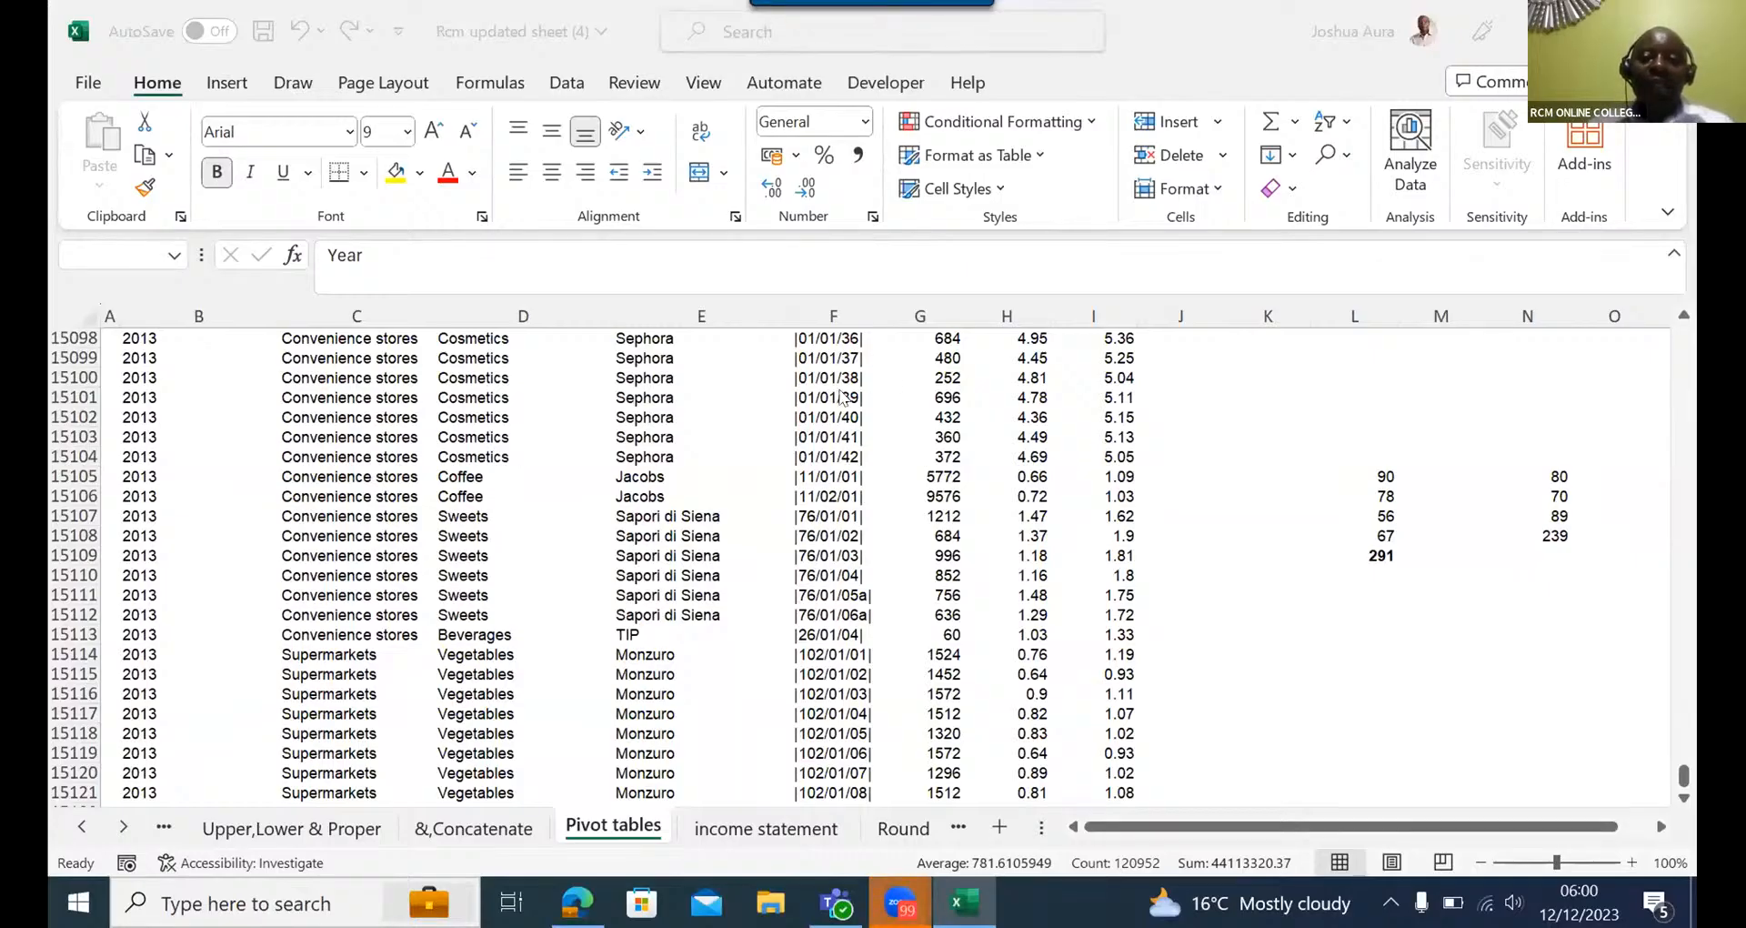
pyautogui.click(817, 421)
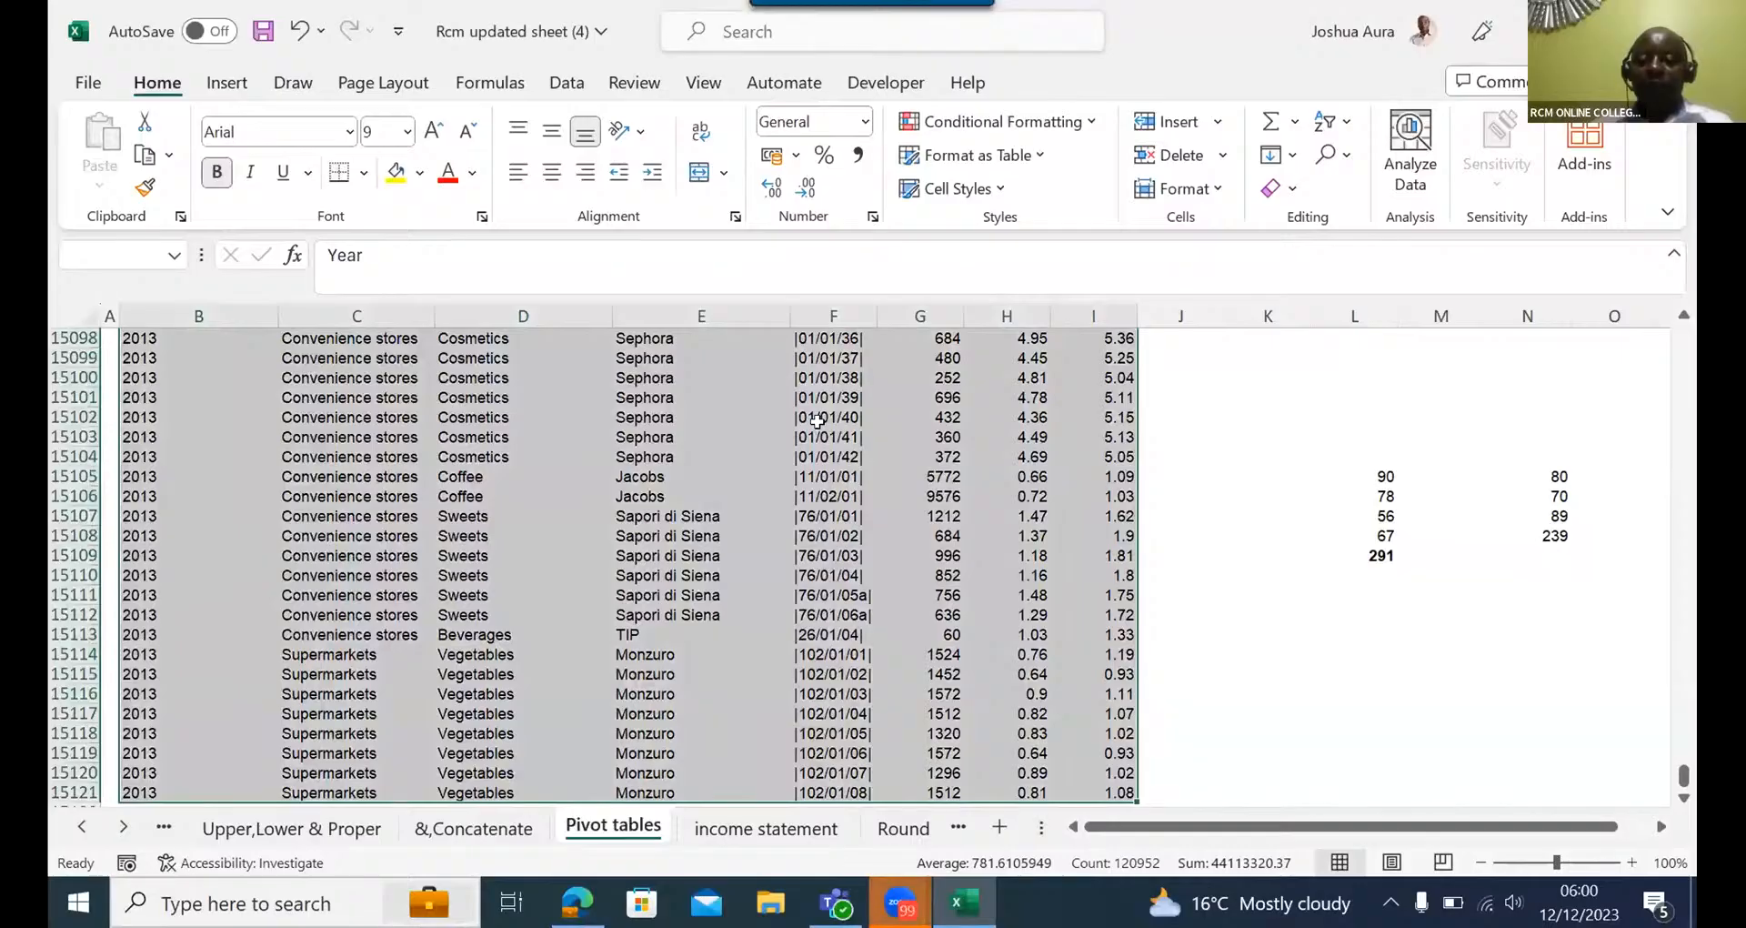
pyautogui.press('Up')
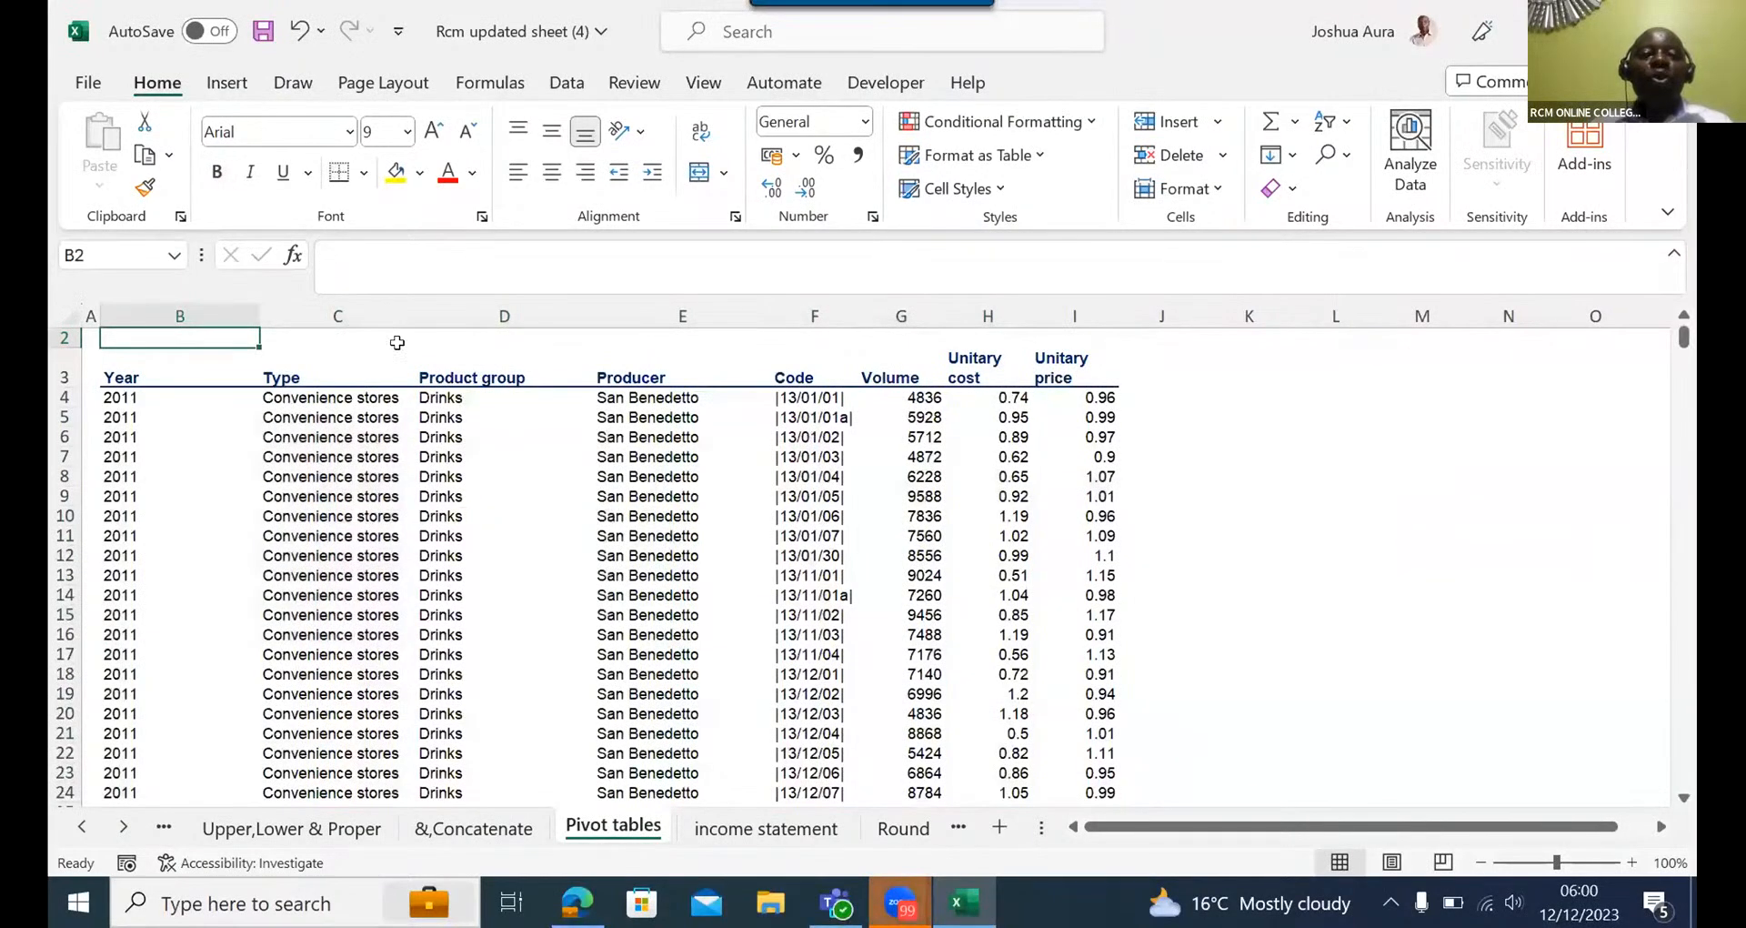
# - Select the data block B3:I15121 and insert a PivotTable from it on a new worksheet
pyautogui.click(119, 373)
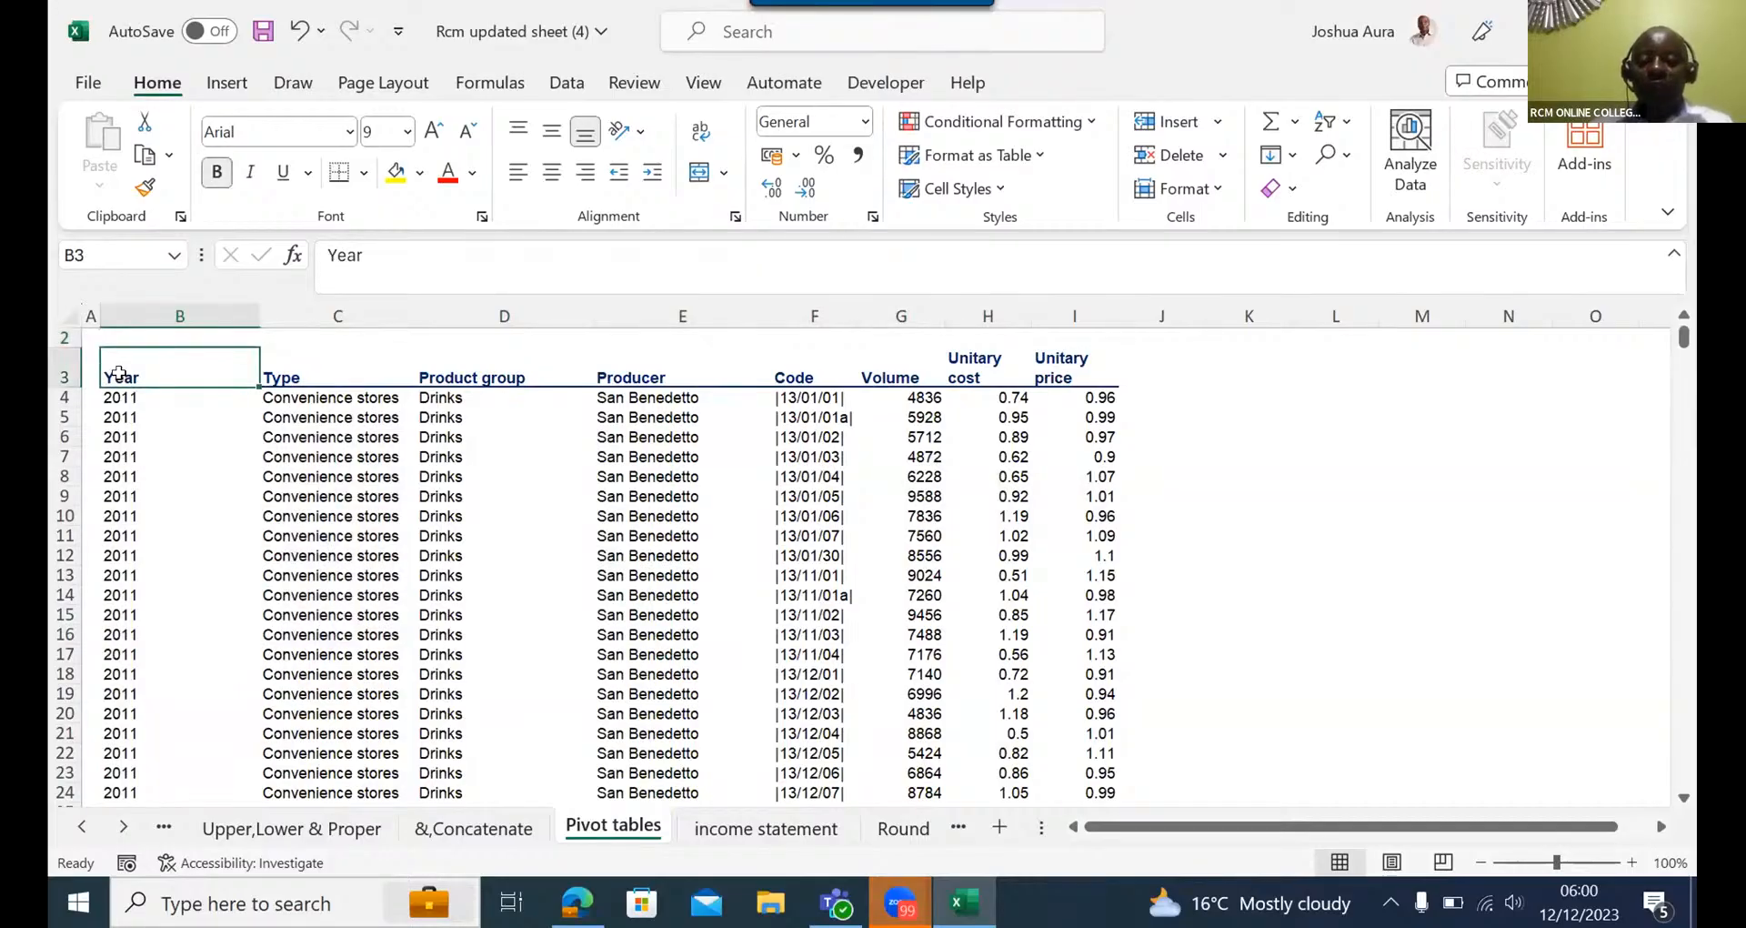
pyautogui.hotkey('ctrl', 'shift', 'Right')
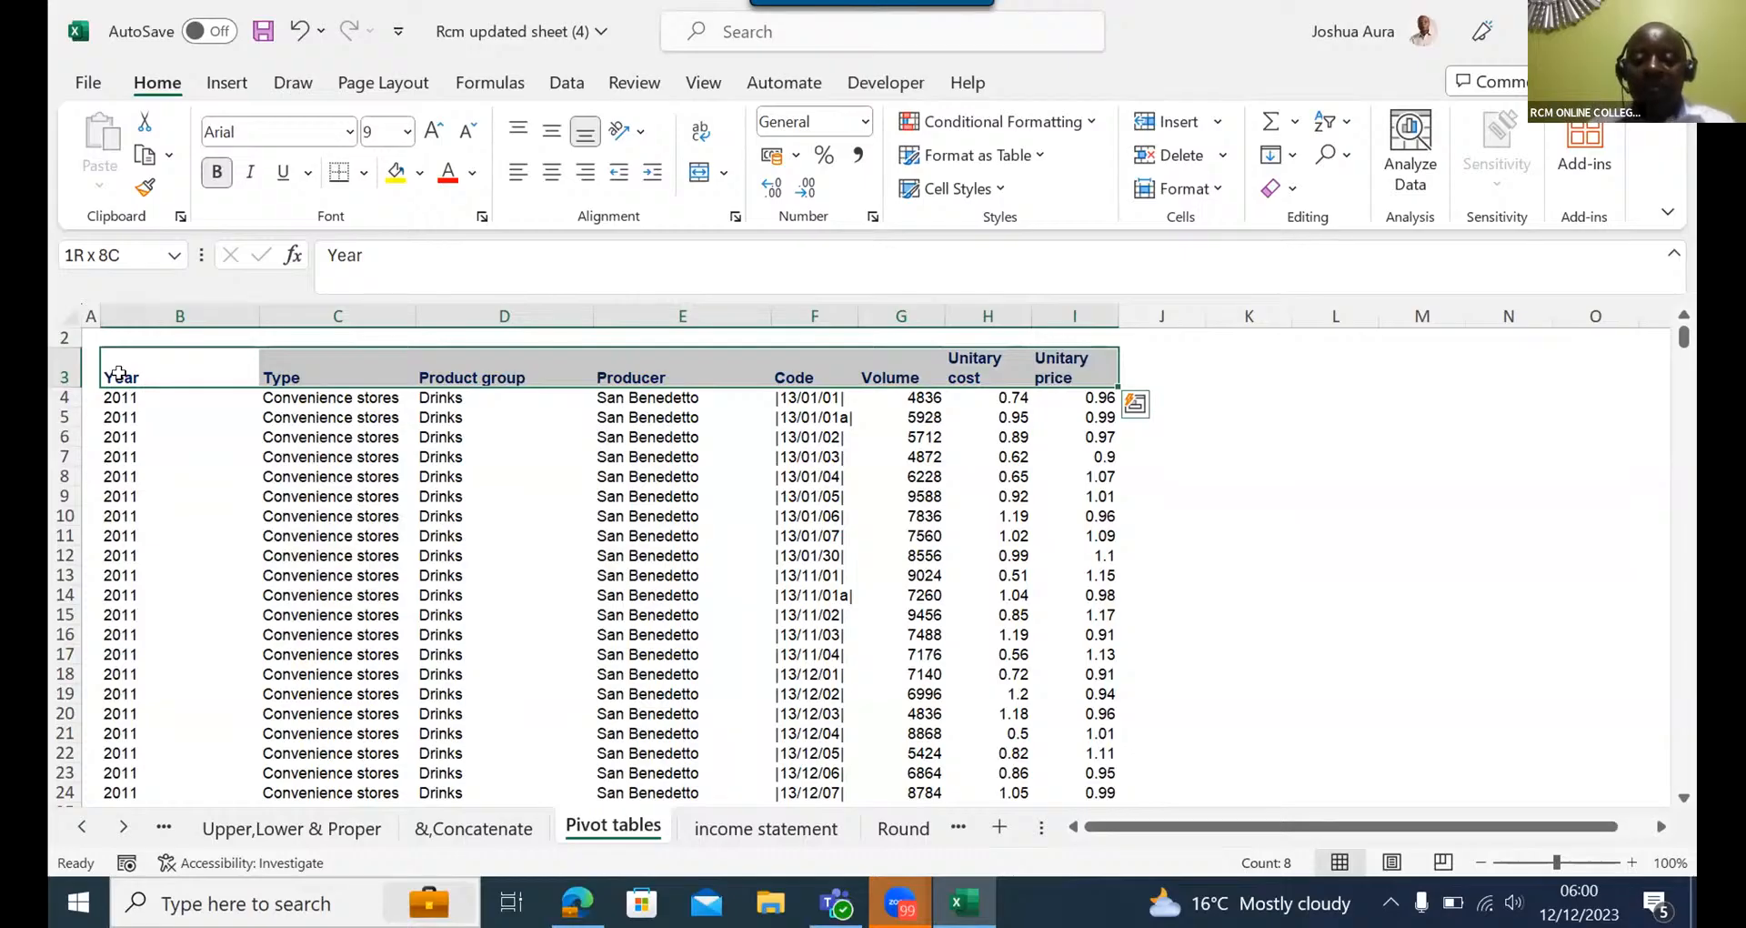
pyautogui.hotkey('ctrl', 'shift', 'Down')
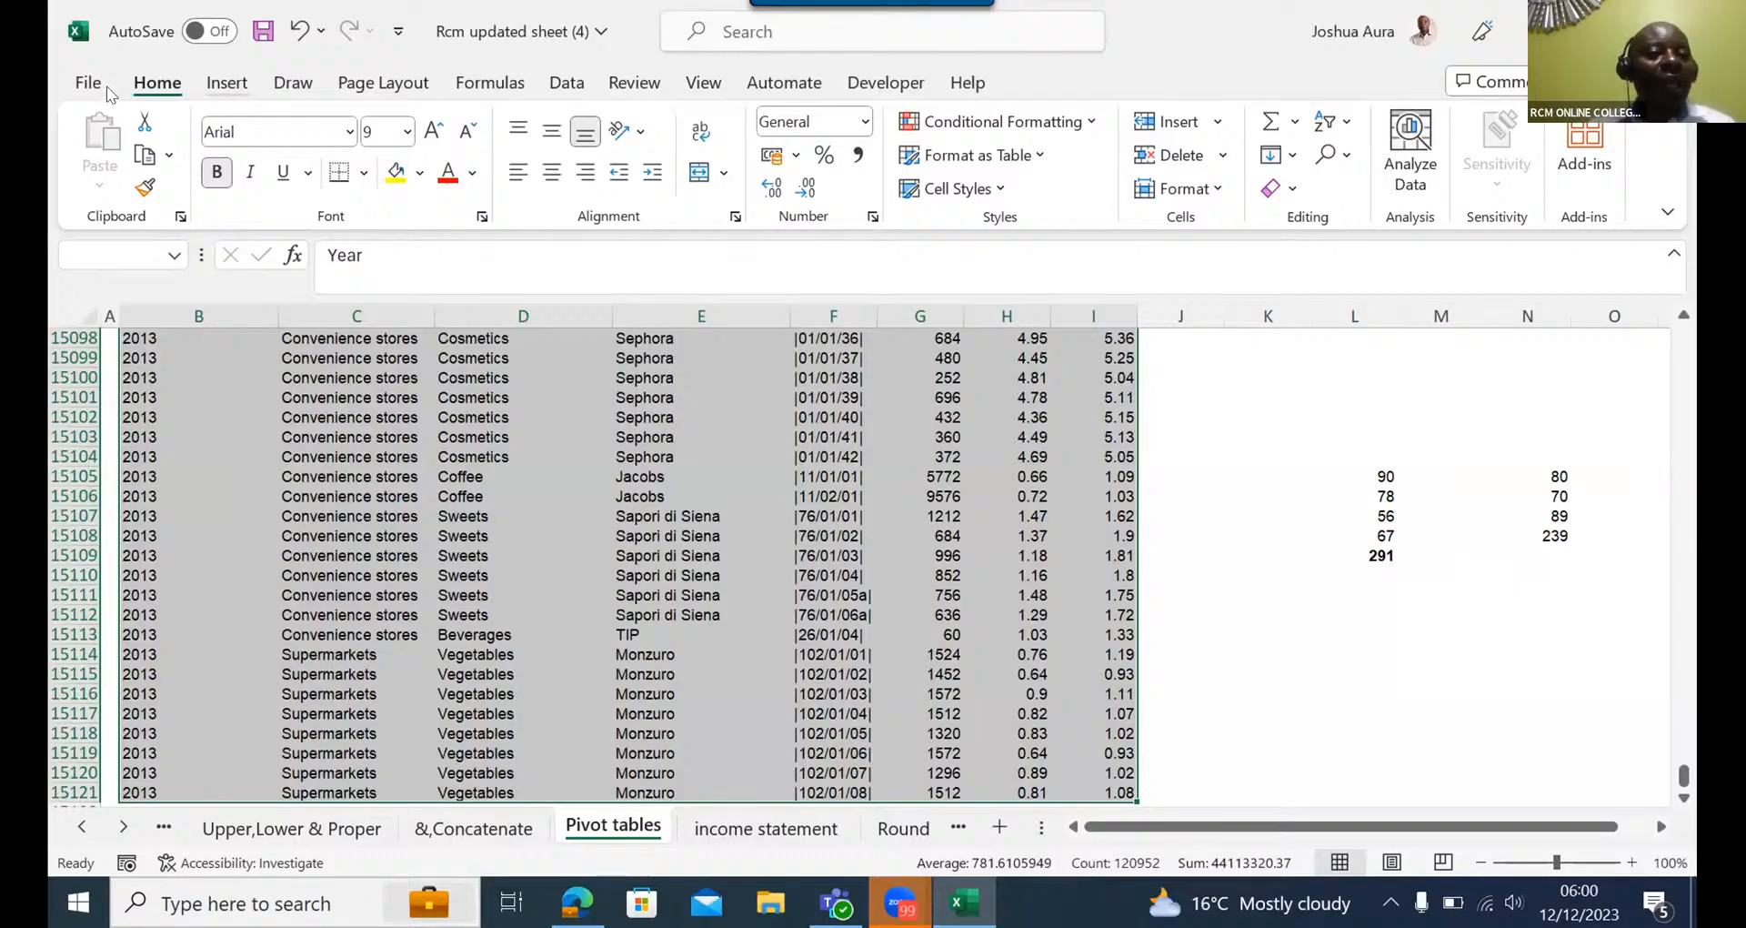
pyautogui.click(226, 82)
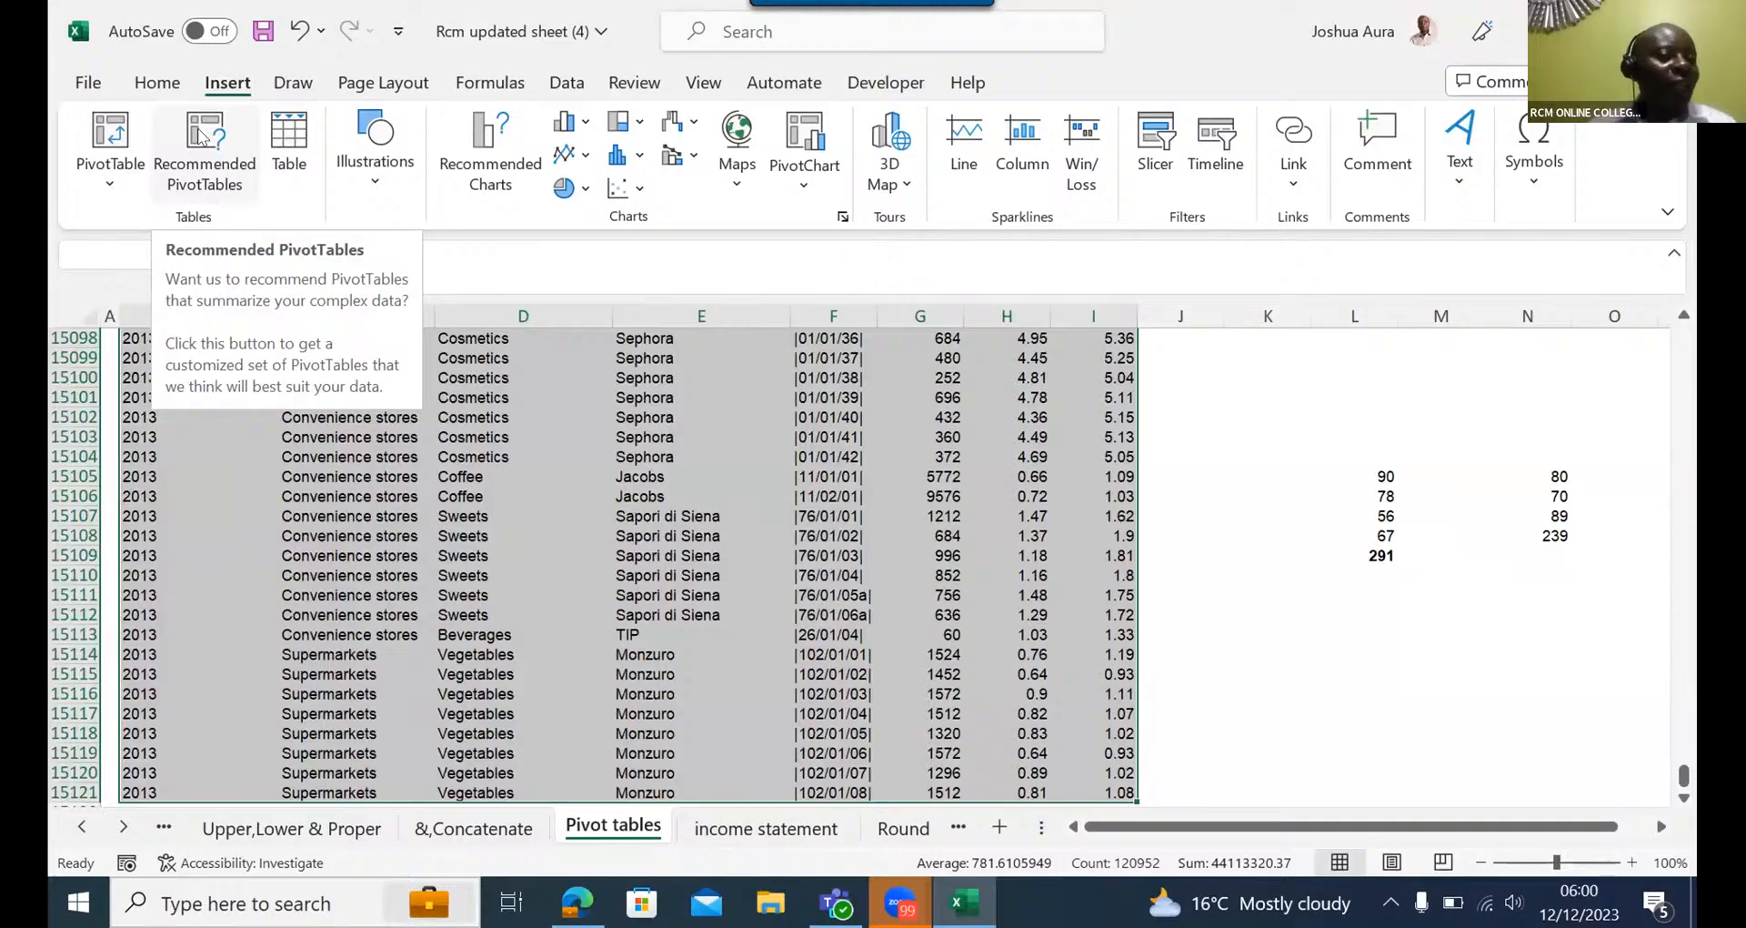
pyautogui.click(110, 137)
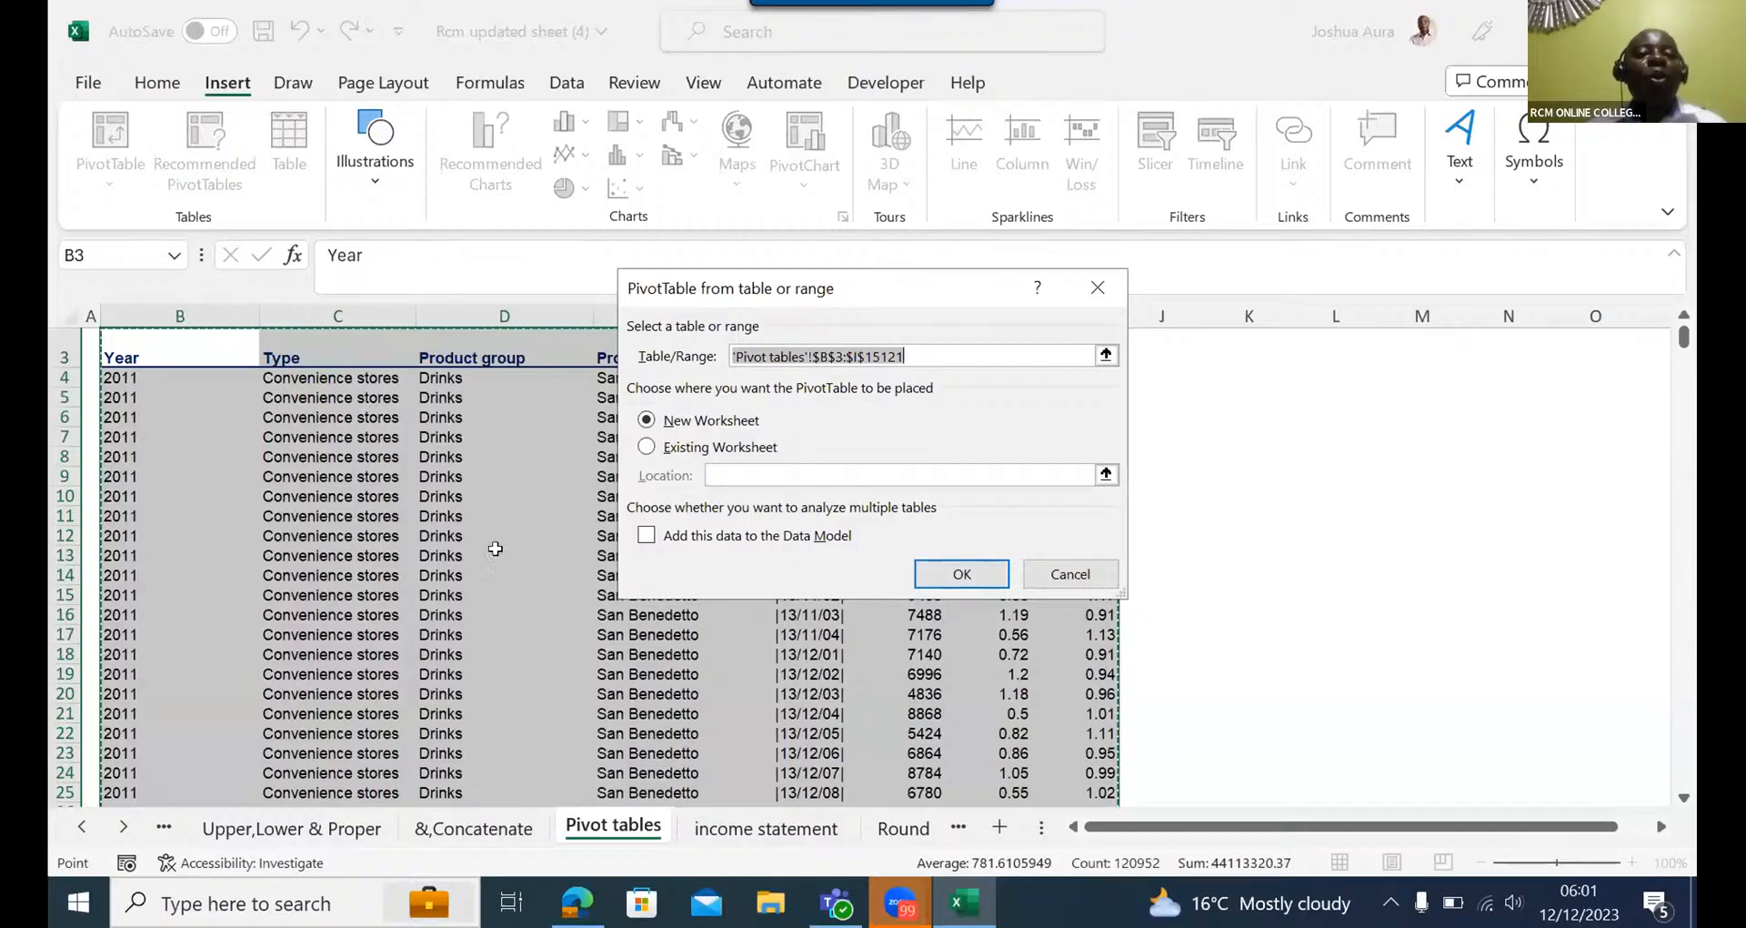
pyautogui.click(970, 583)
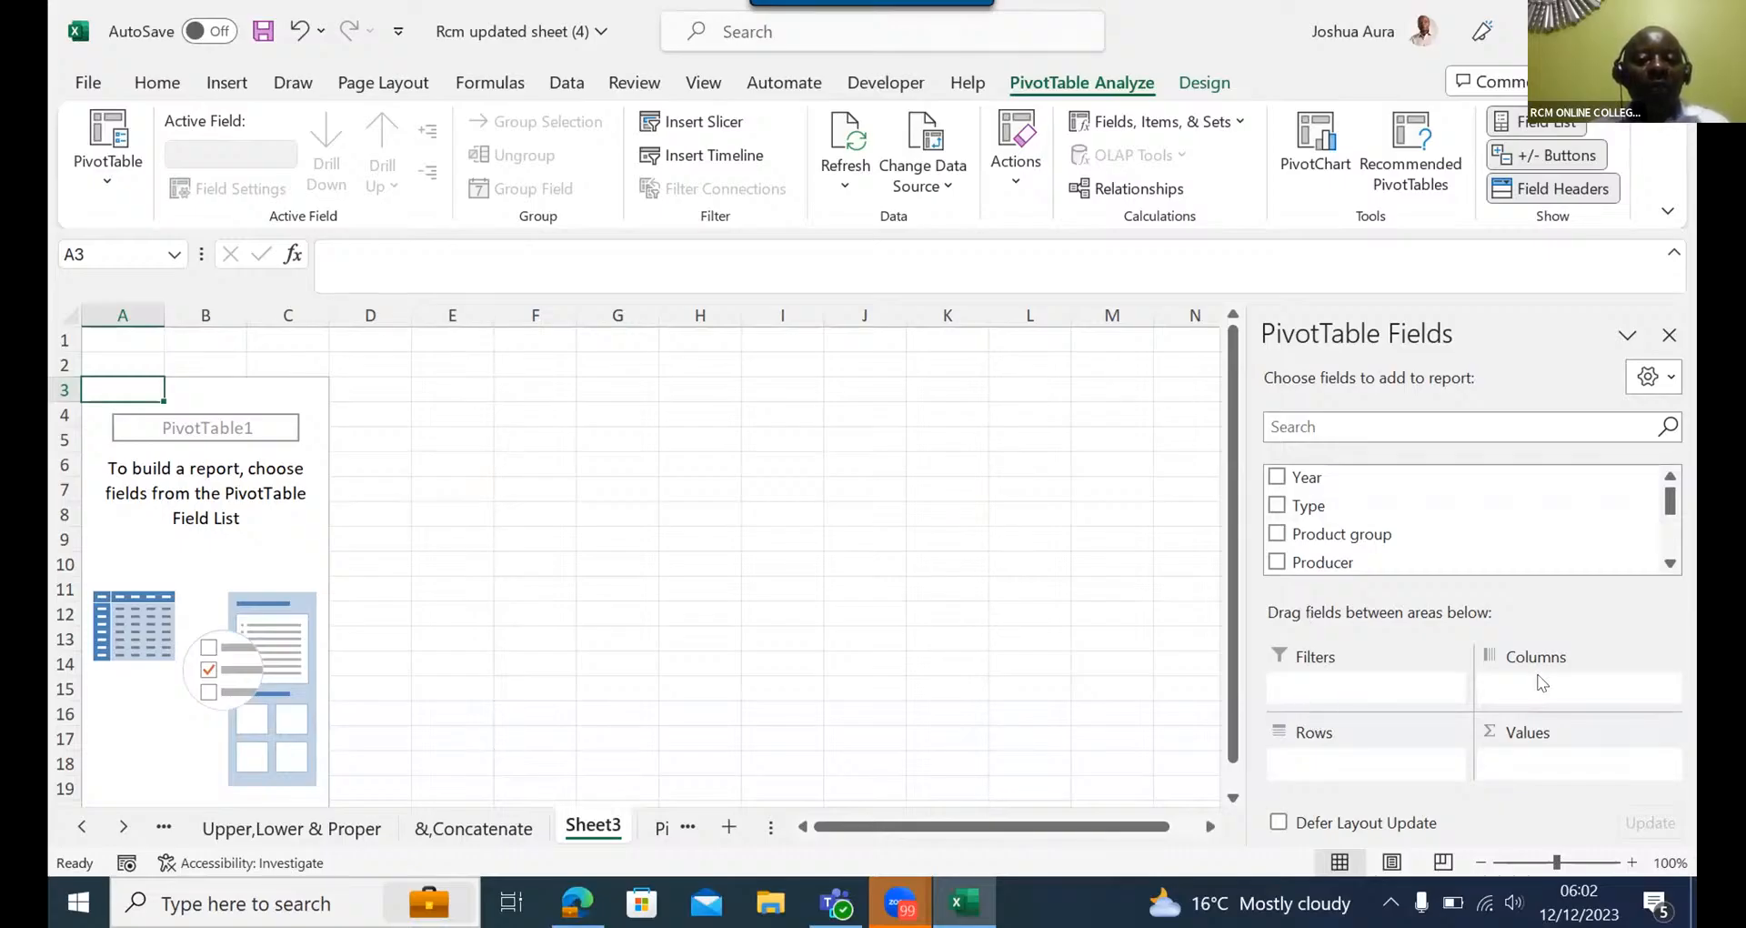
# - Add the Volume field to the Values area of the new PivotTable
pyautogui.click(1670, 563)
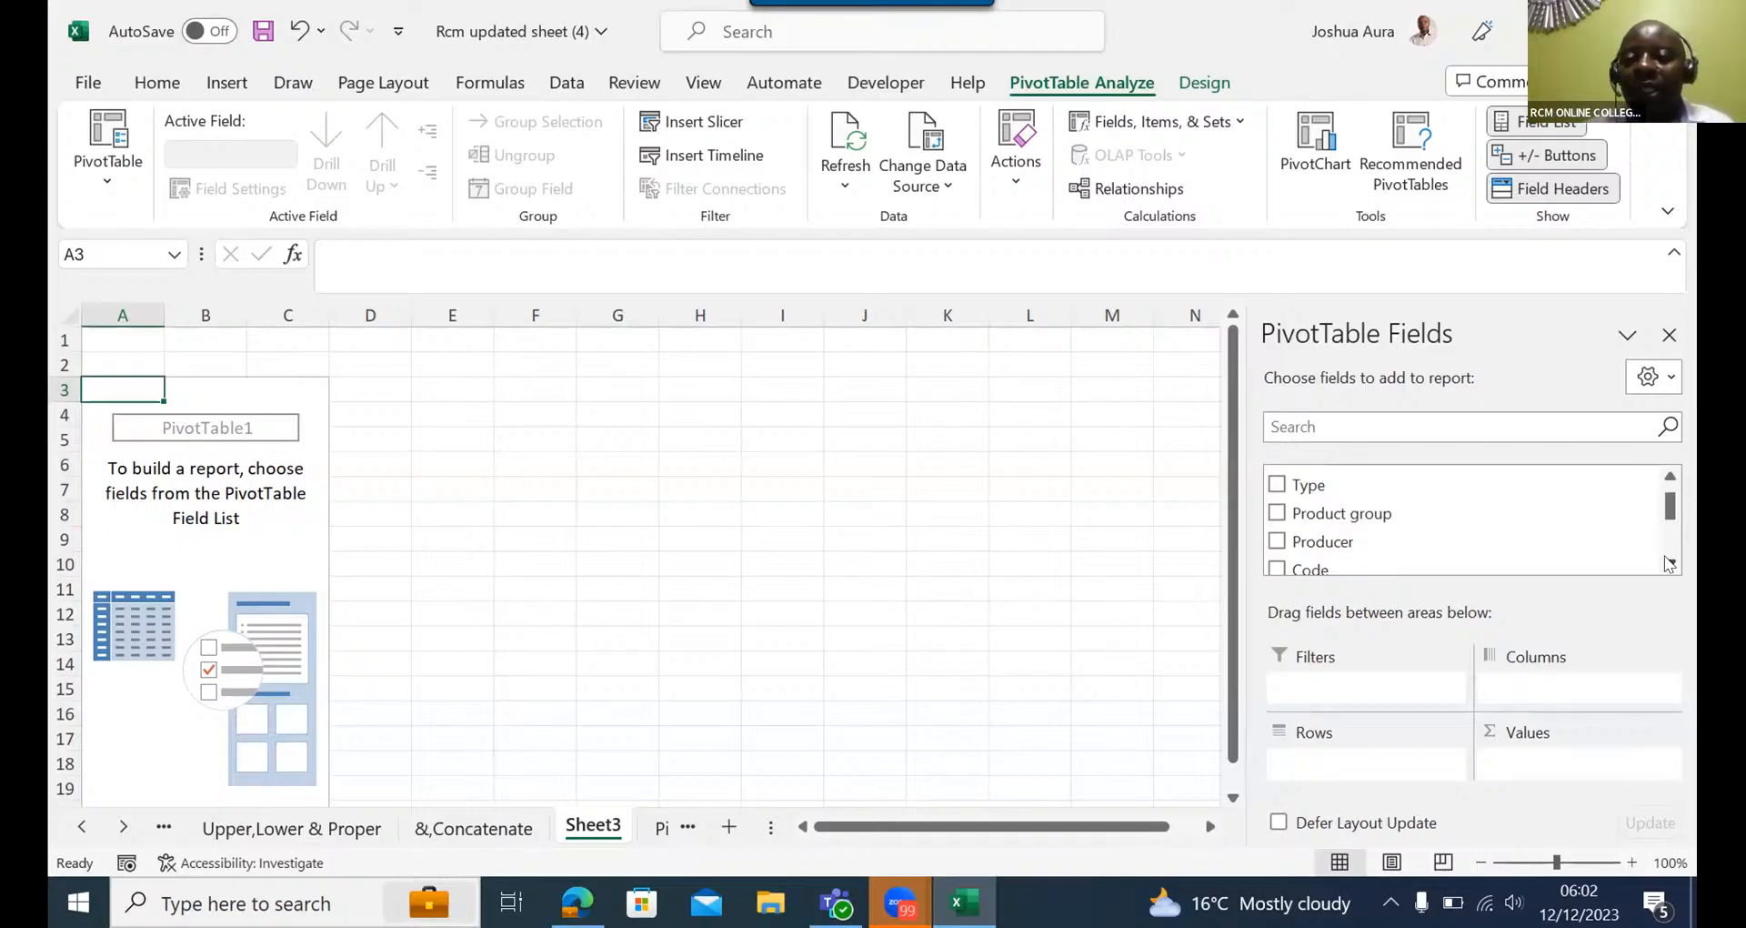
pyautogui.click(1670, 564)
pyautogui.click(1670, 563)
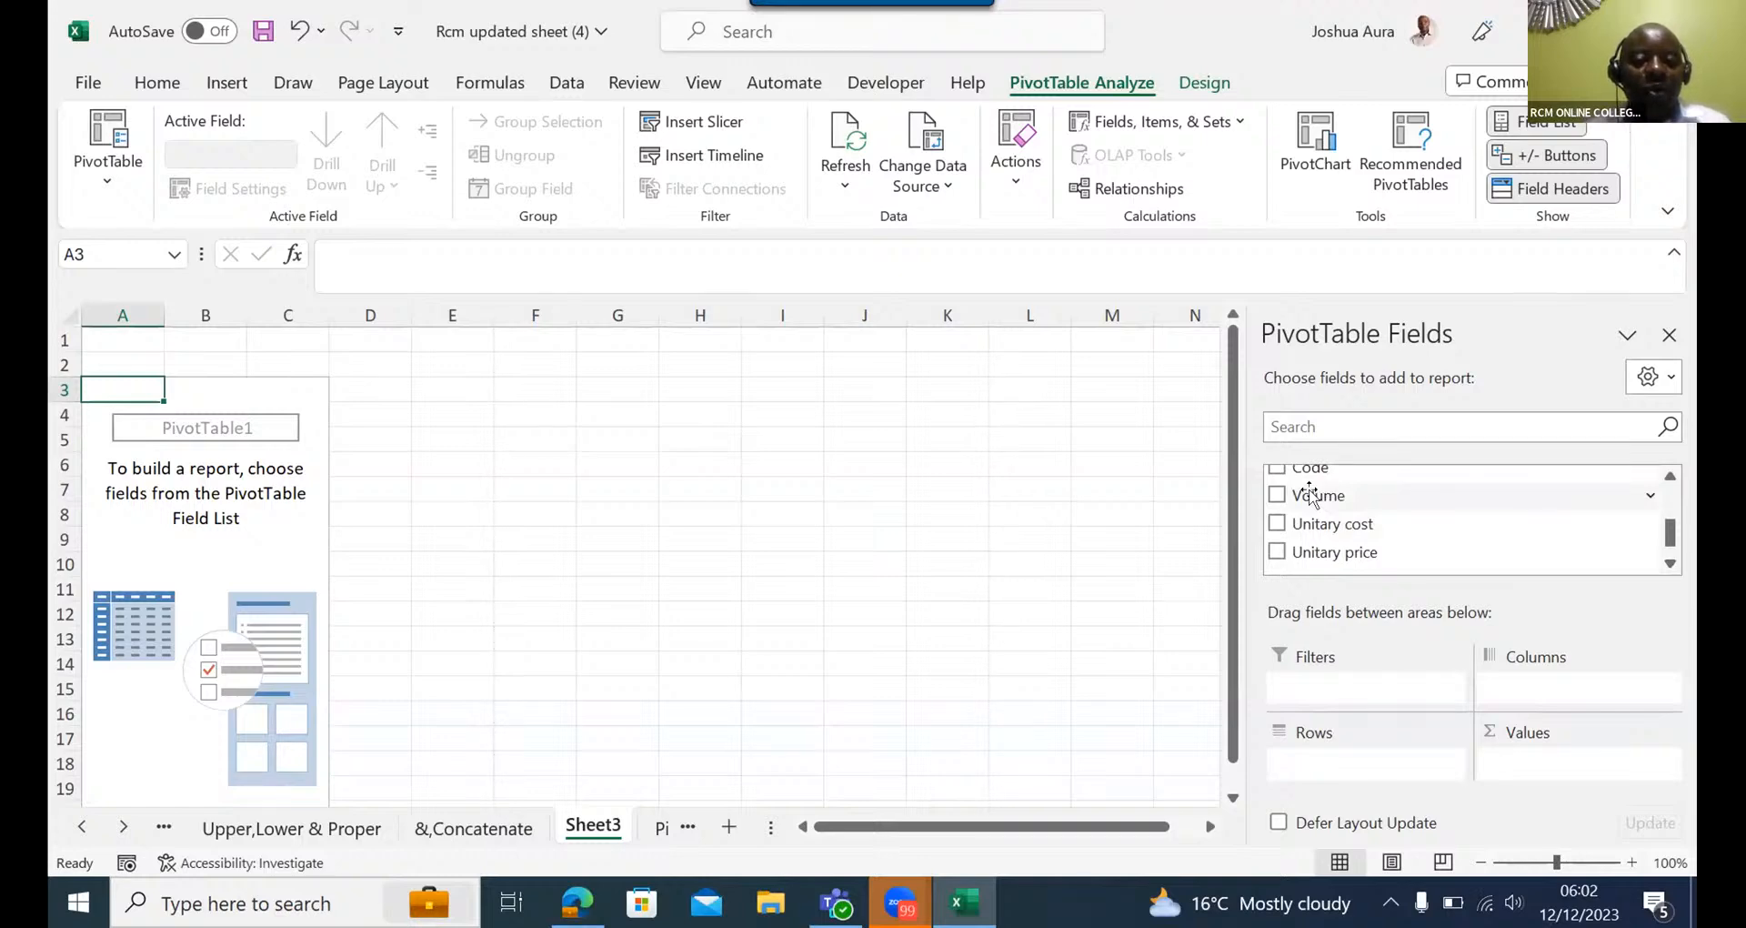
pyautogui.moveTo(1310, 496); pyautogui.dragTo(1515, 764)
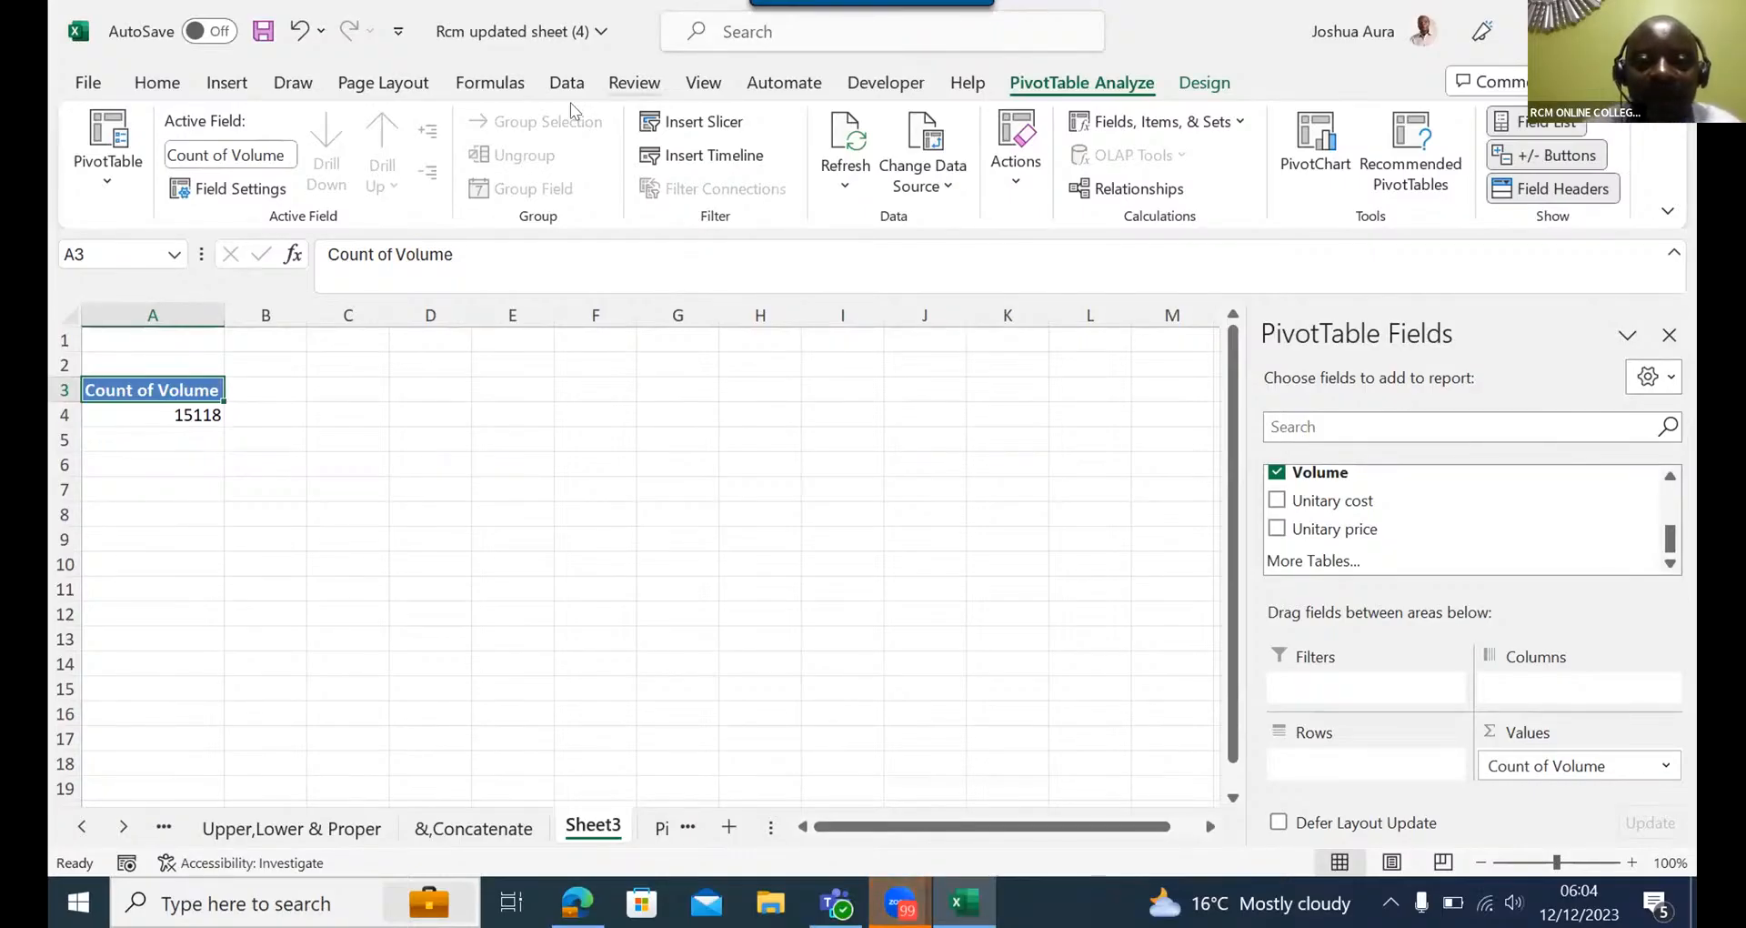
# - Delete the Sheet3 worksheet containing the Count of Volume PivotTable, confirming its permanent removal
pyautogui.hotkey('alt', 'Tab')
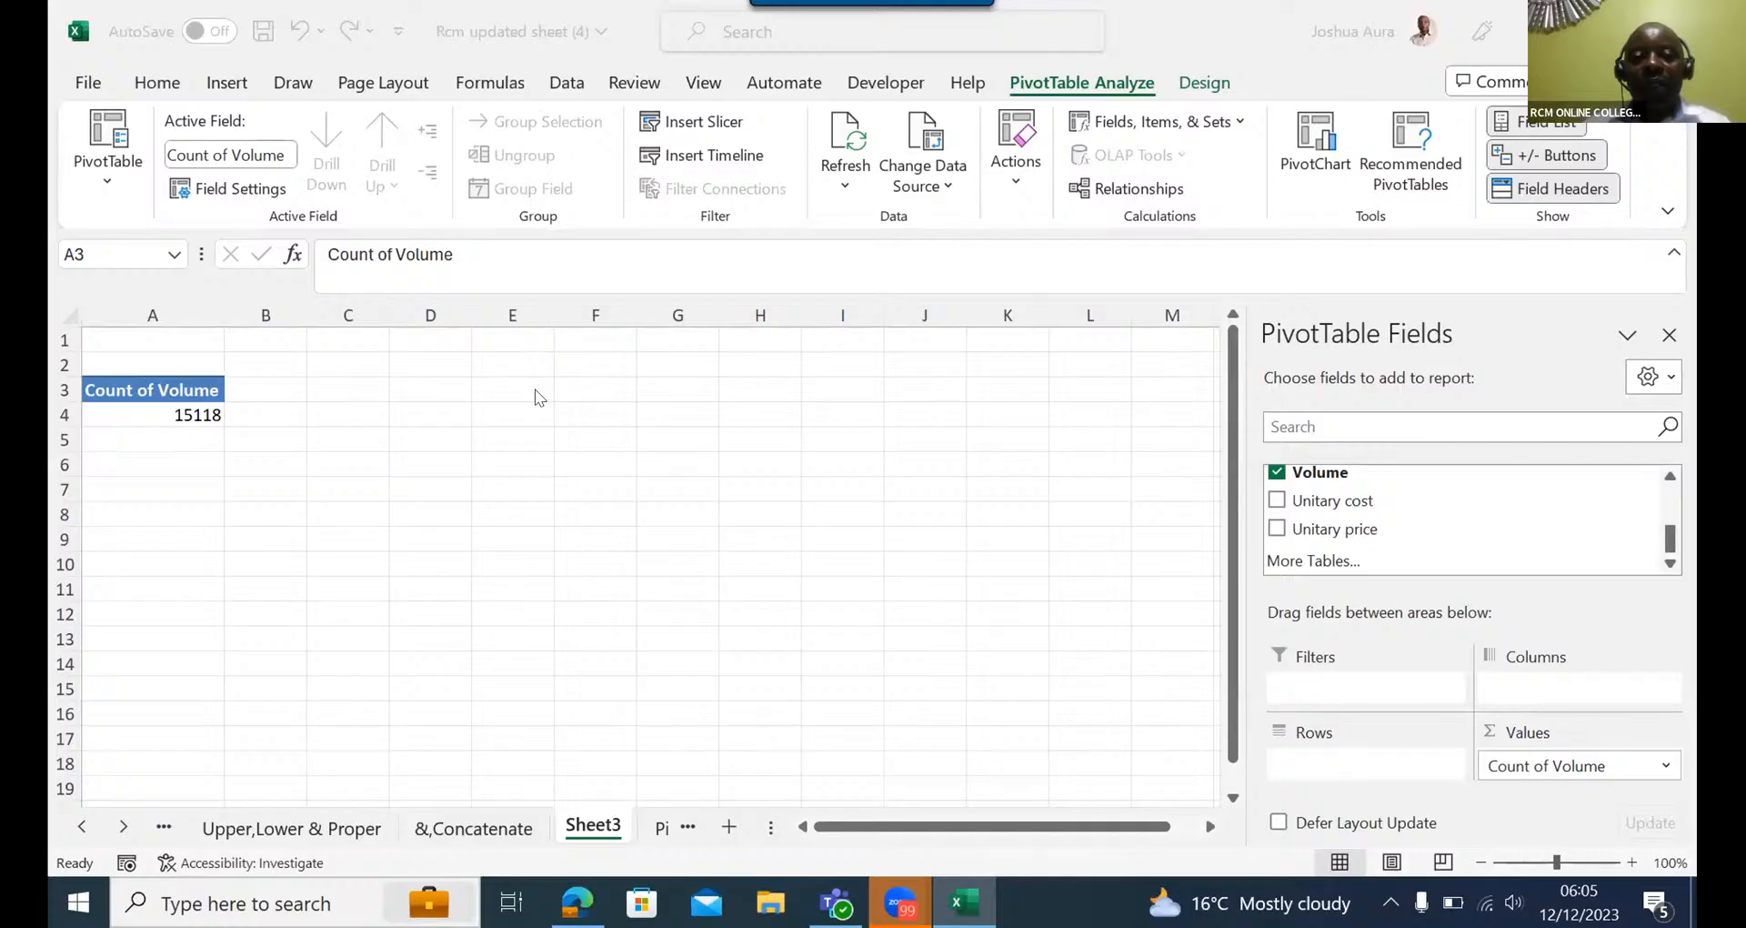
pyautogui.click(593, 829)
pyautogui.rightClick(593, 829)
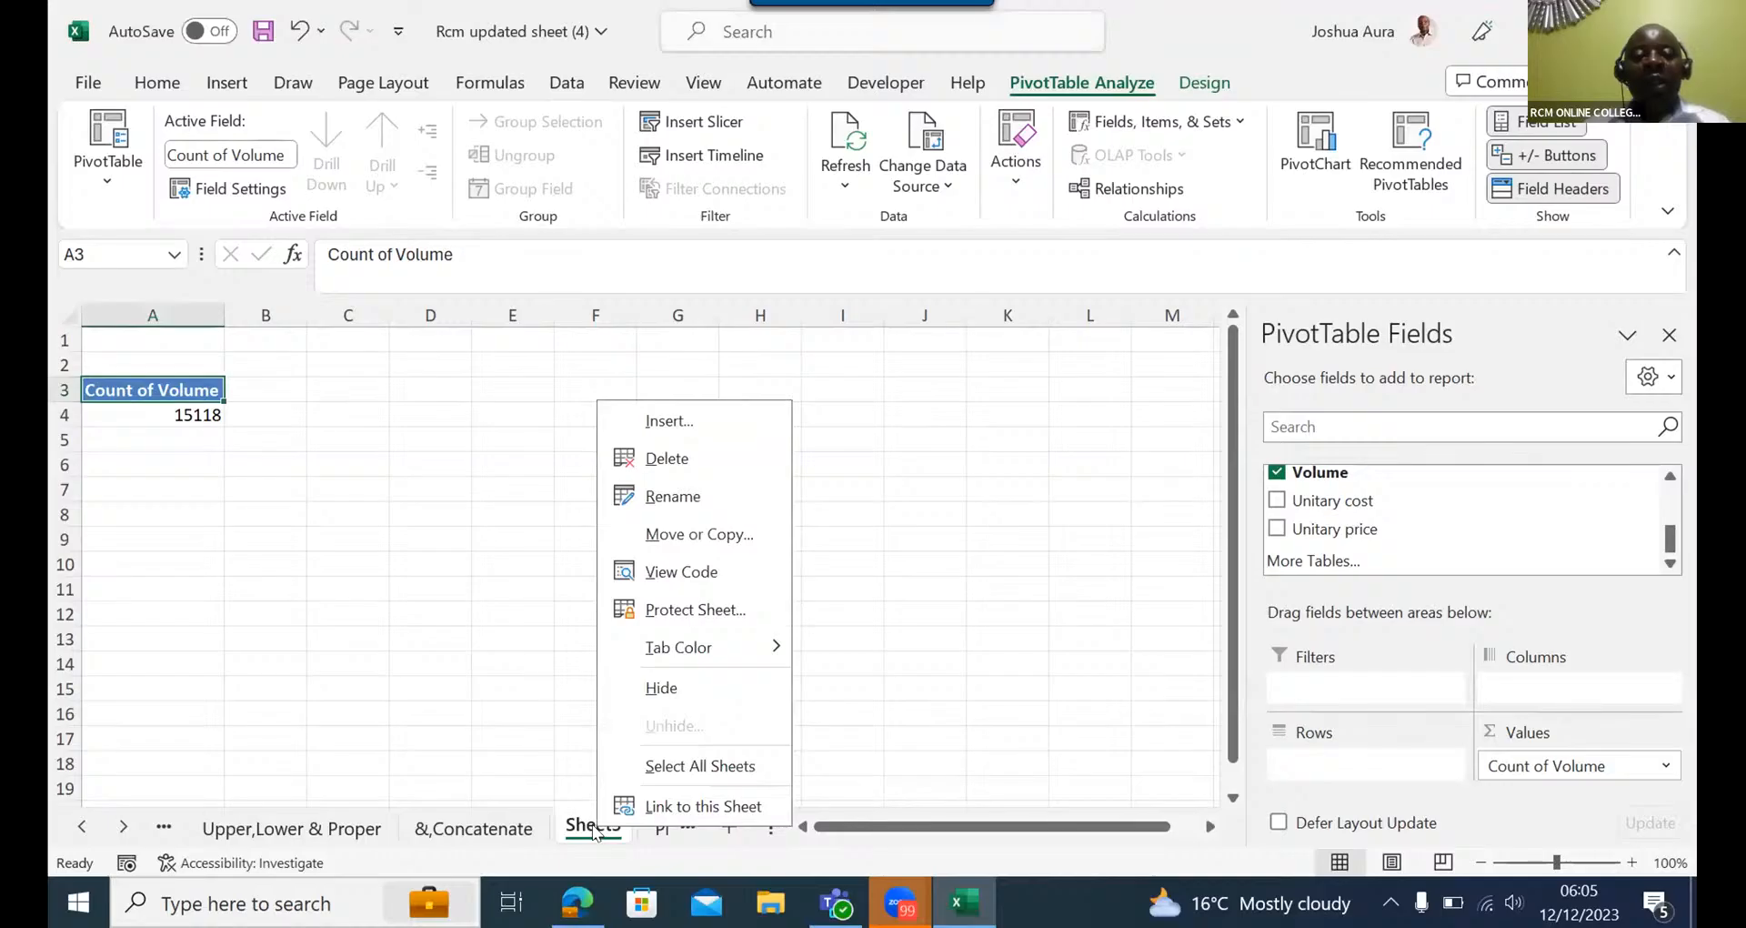
pyautogui.click(669, 458)
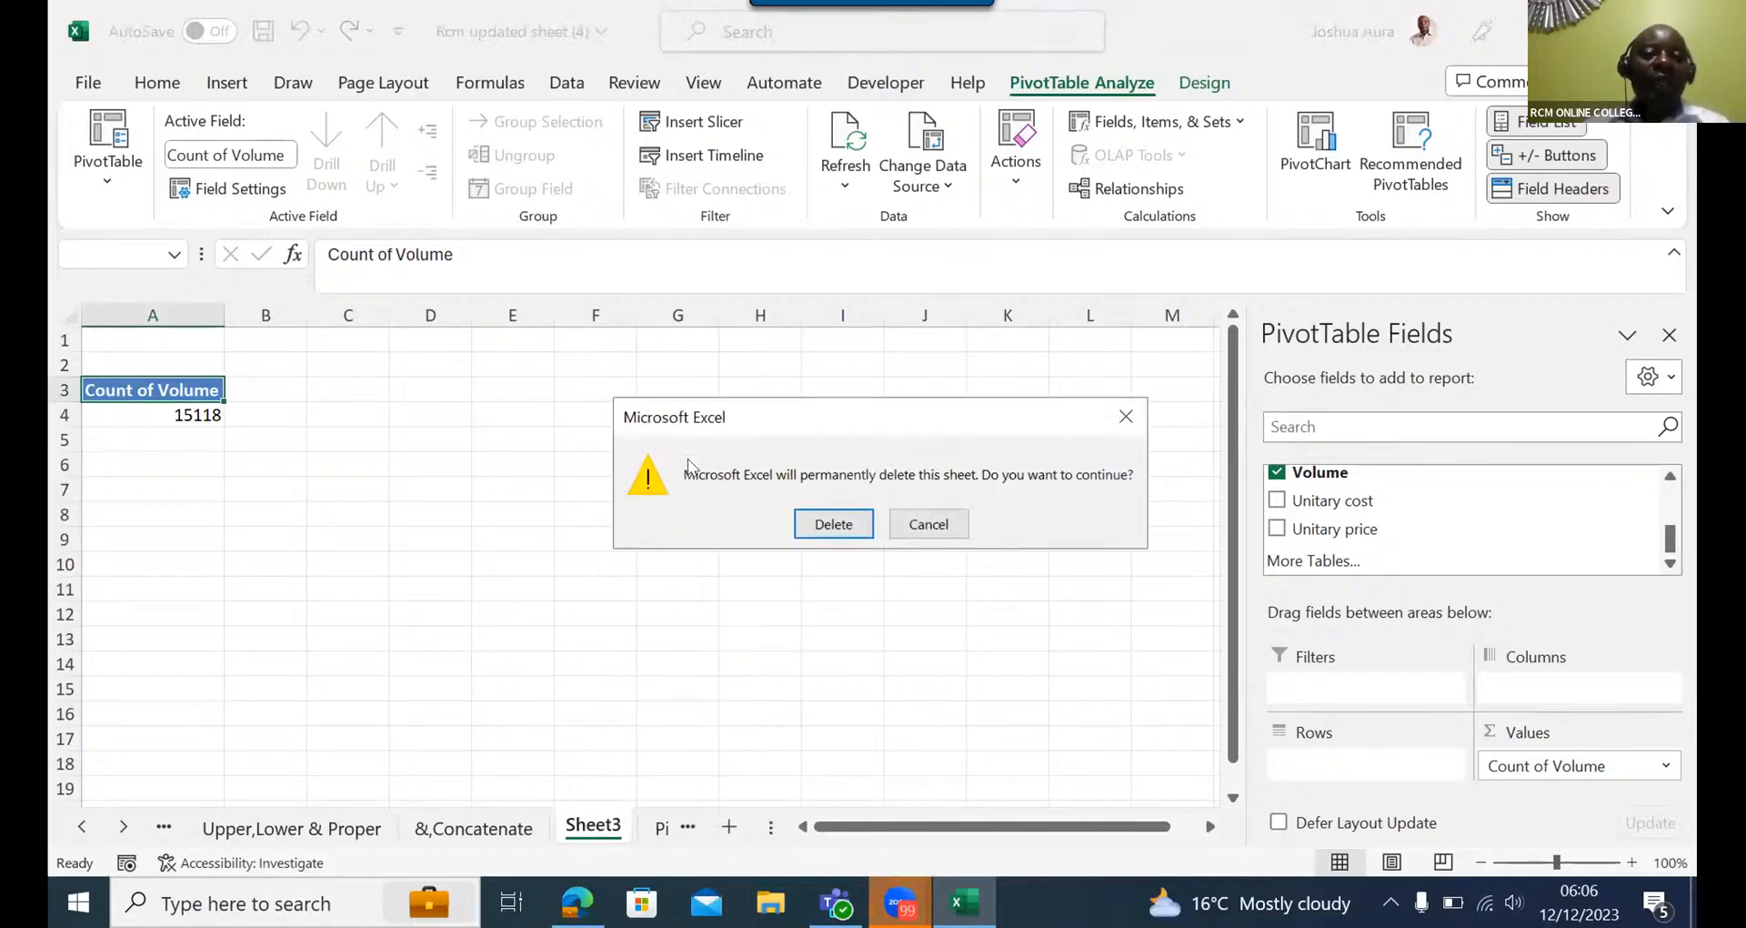
pyautogui.click(835, 525)
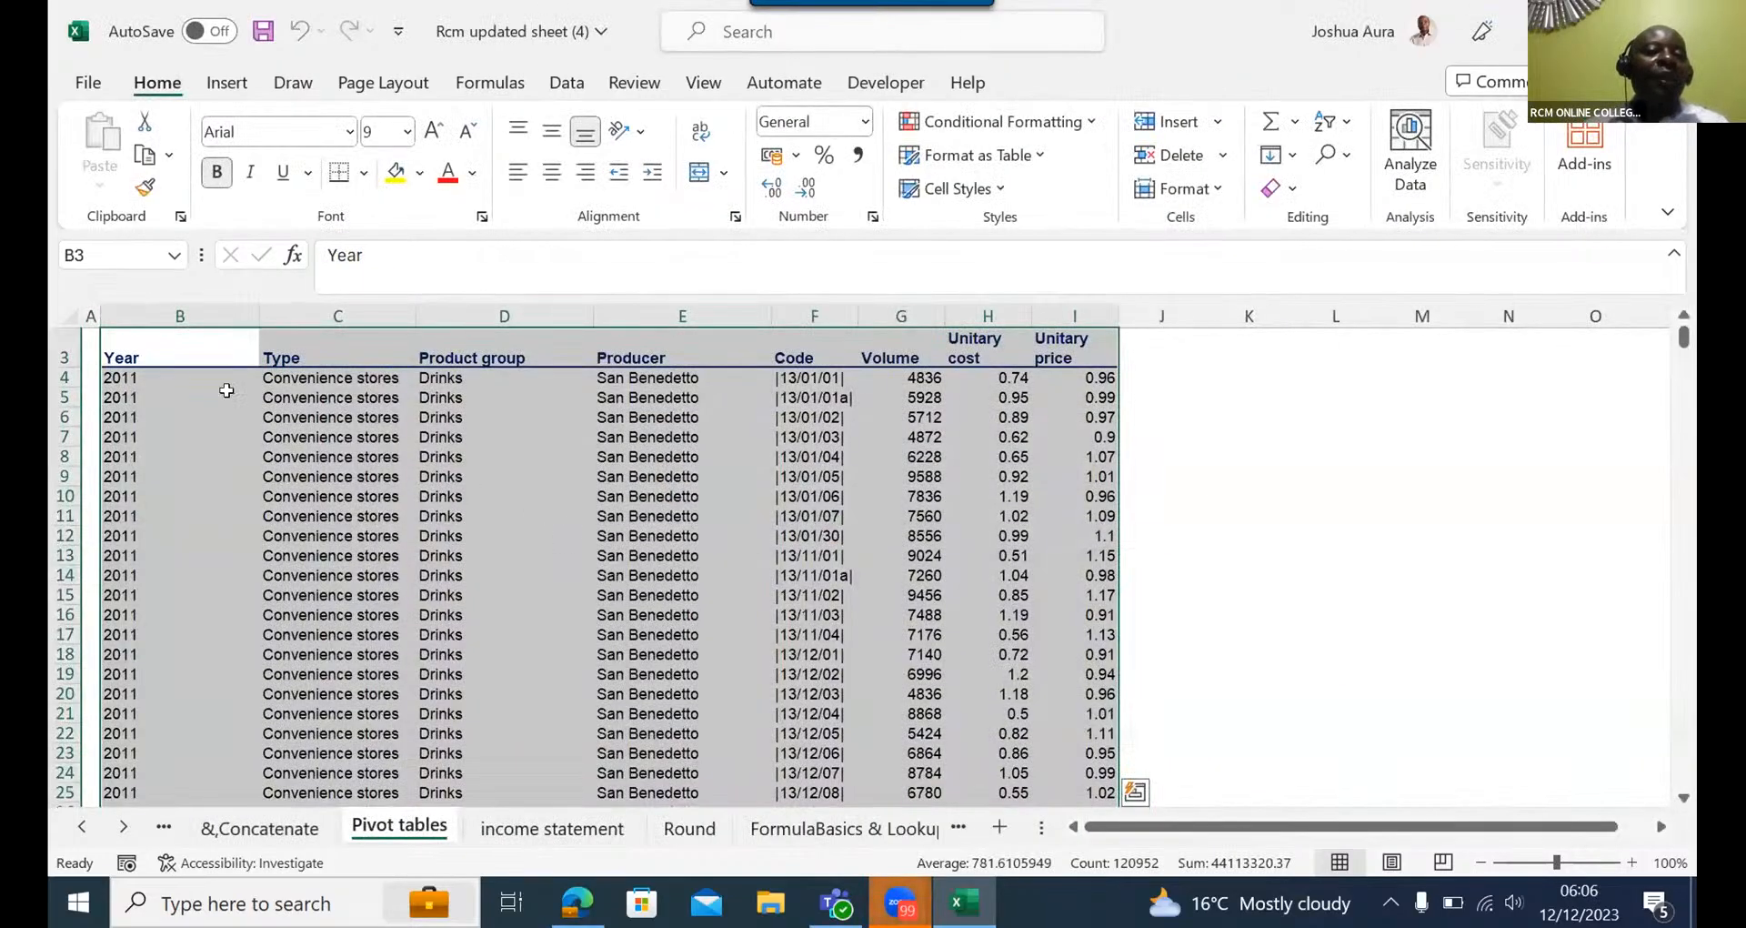
# - Clear the data block selection on the Pivot tables sheet, leaving only the Year header cell B3 selected
pyautogui.click(141, 351)
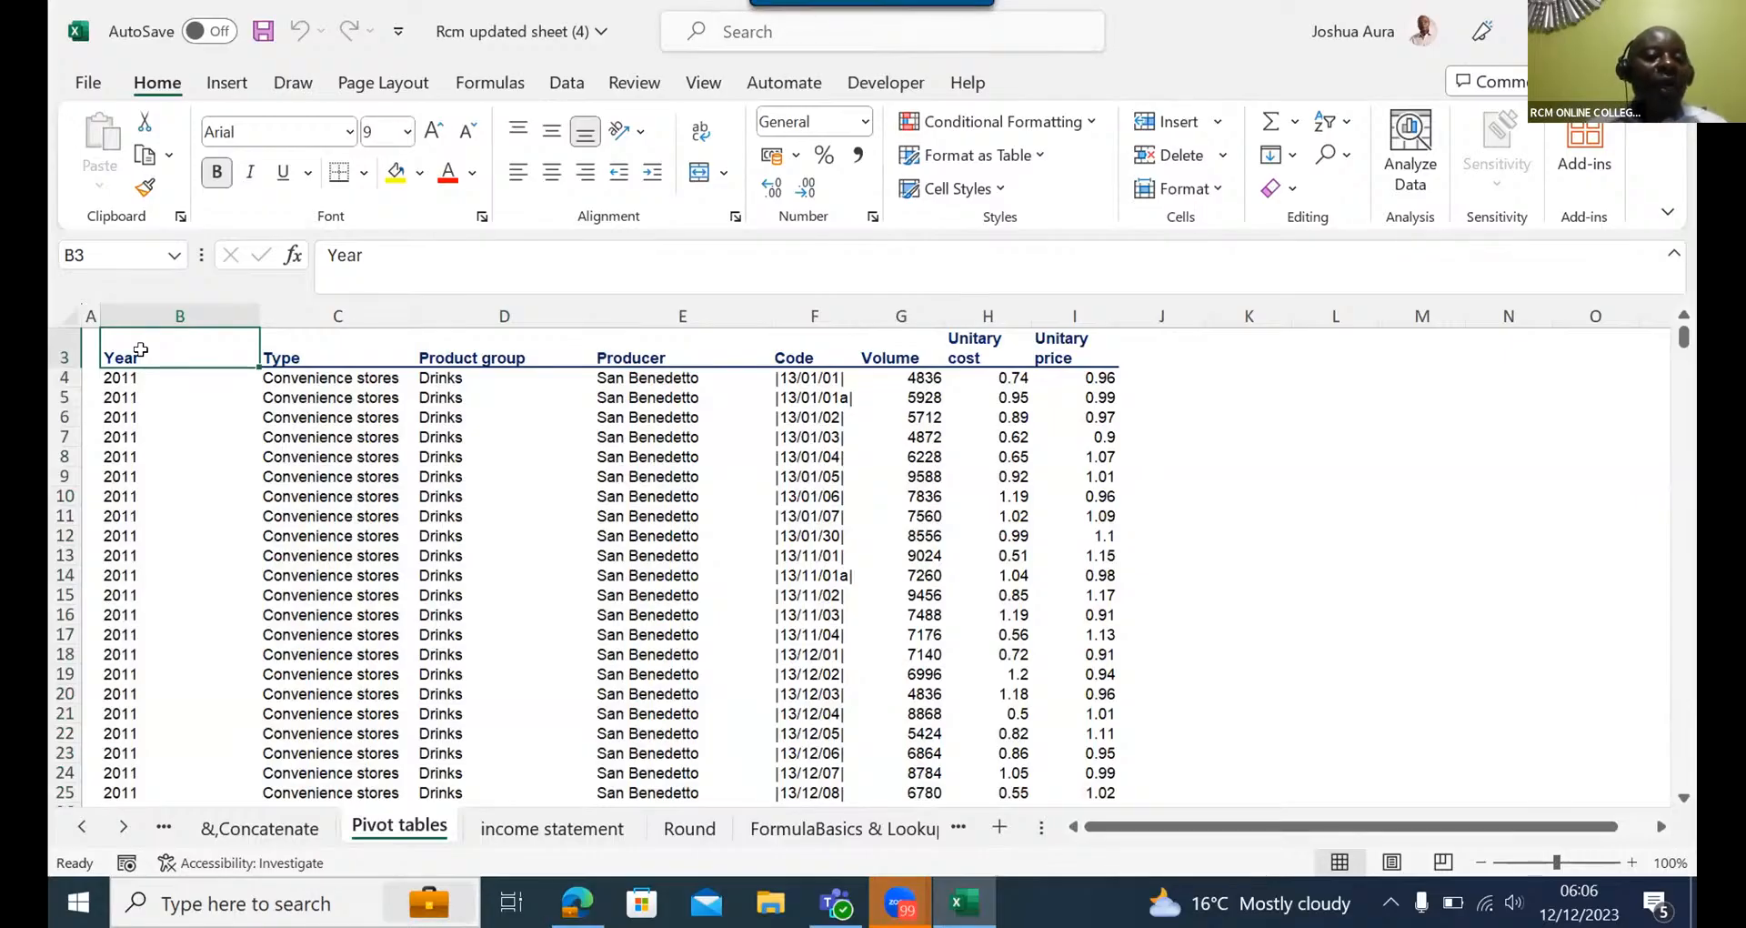
pyautogui.moveTo(141, 350); pyautogui.dragTo(1080, 150)
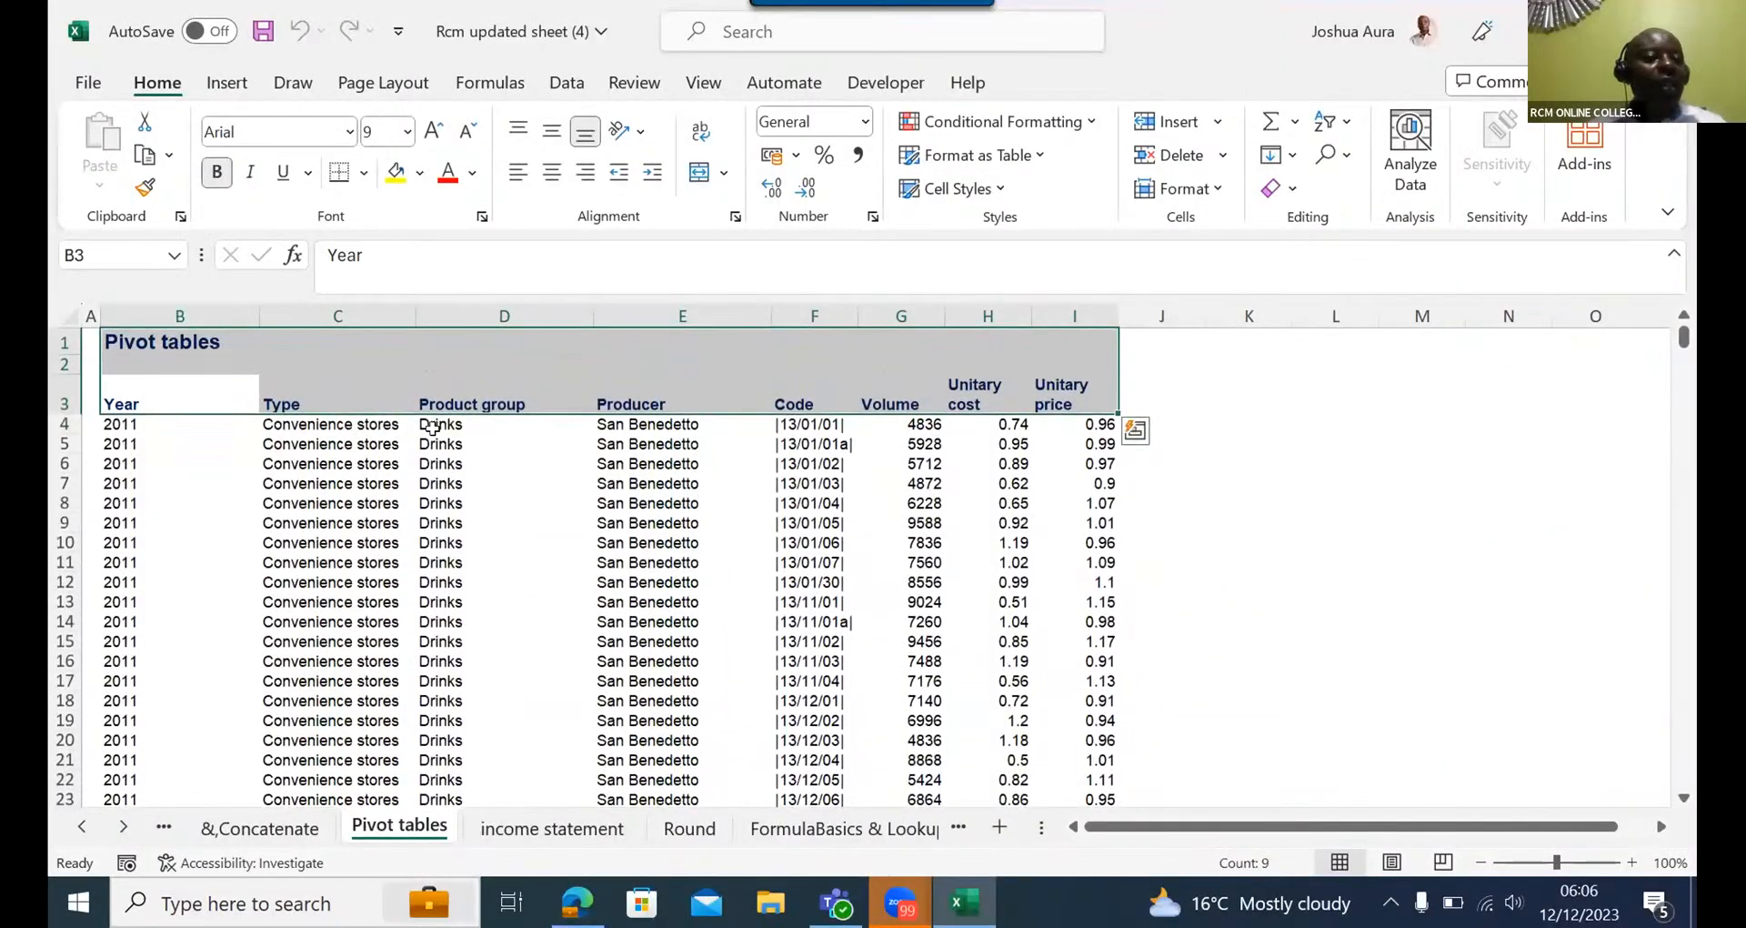
pyautogui.click(117, 398)
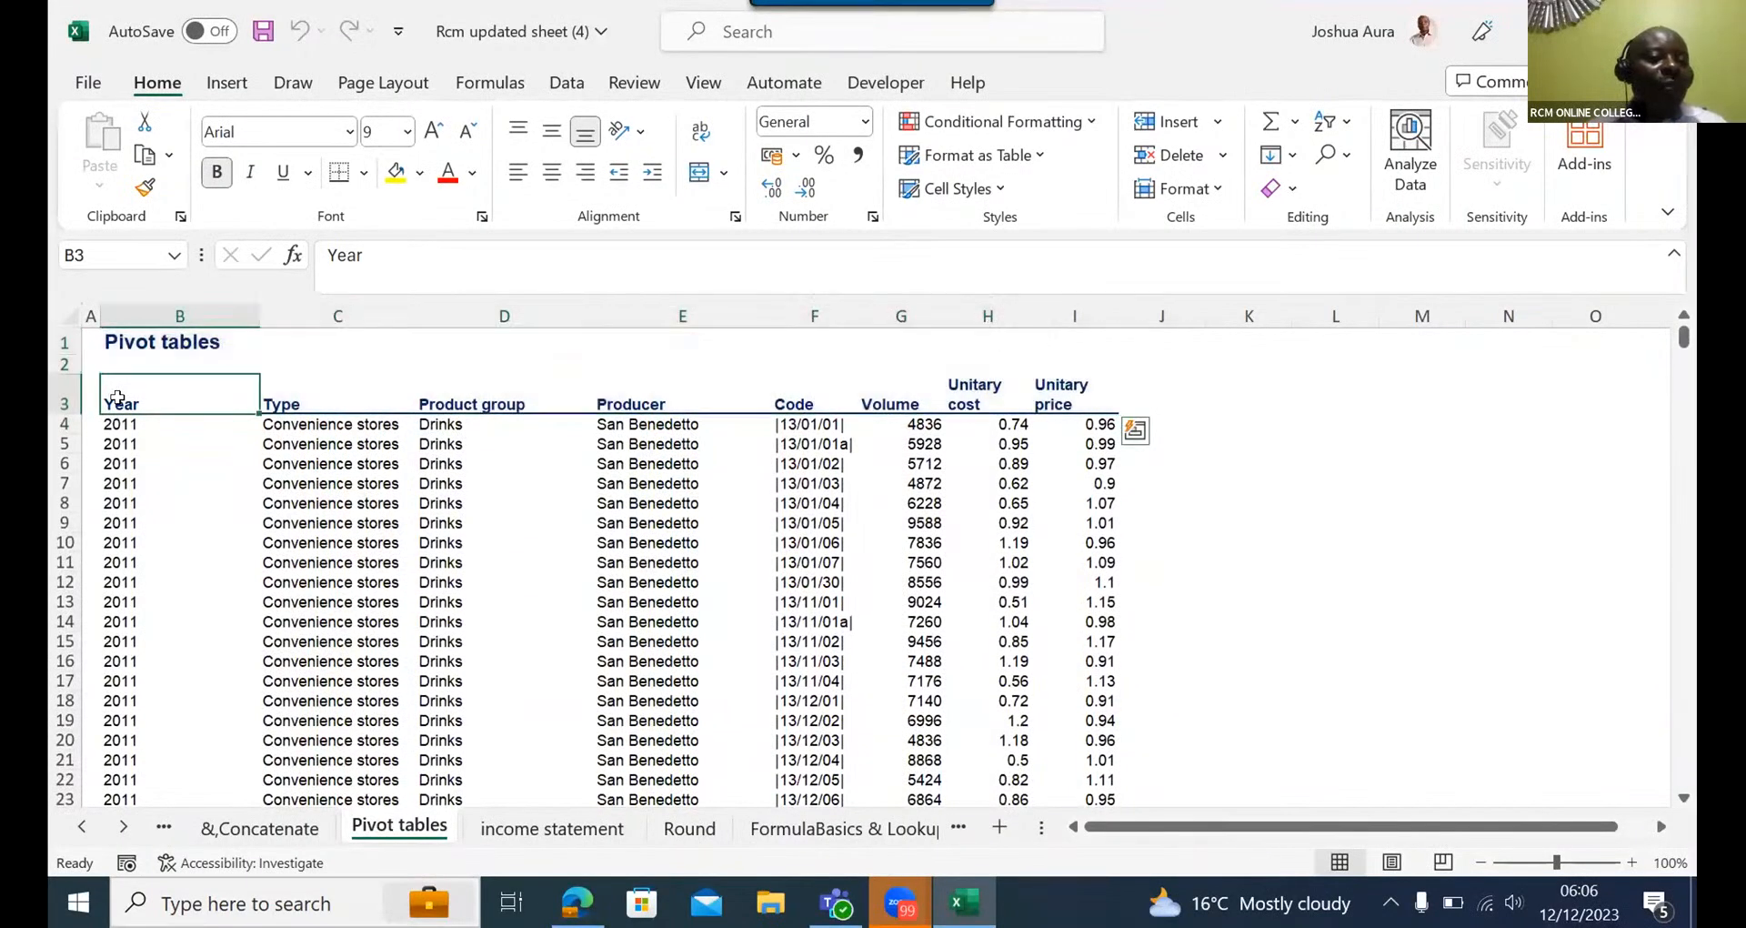
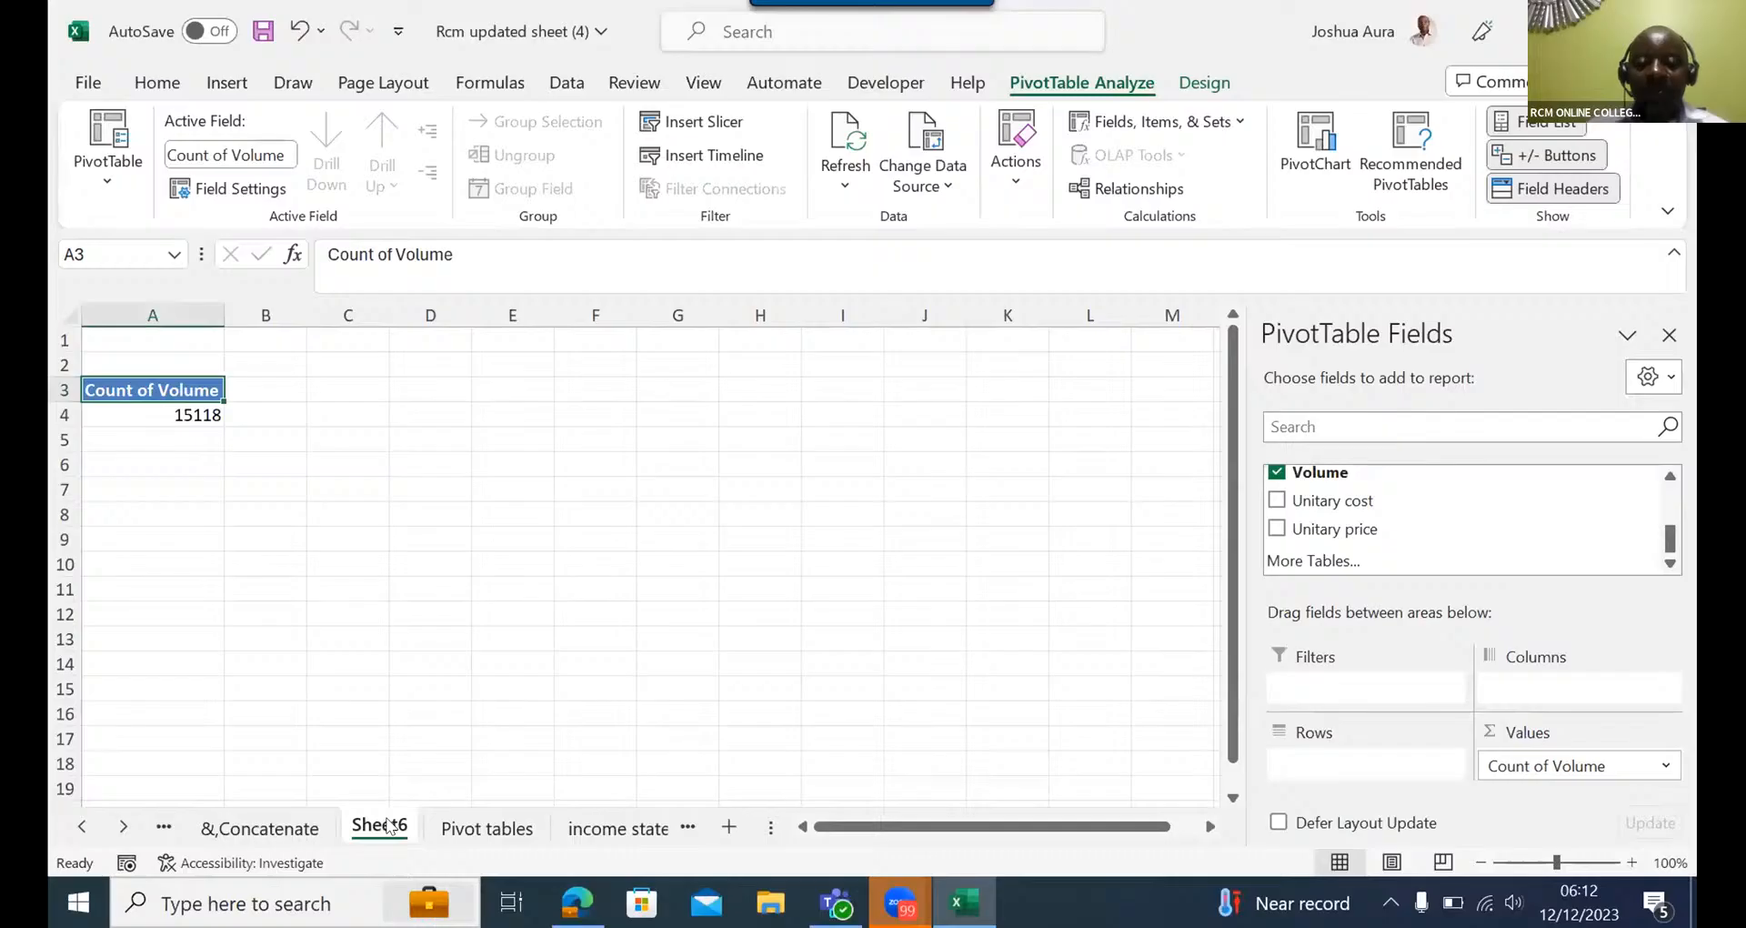
# - Delete the Sheet6 worksheet containing the Count of Volume PivotTable and confirm its permanent removal
pyautogui.rightClick(380, 832)
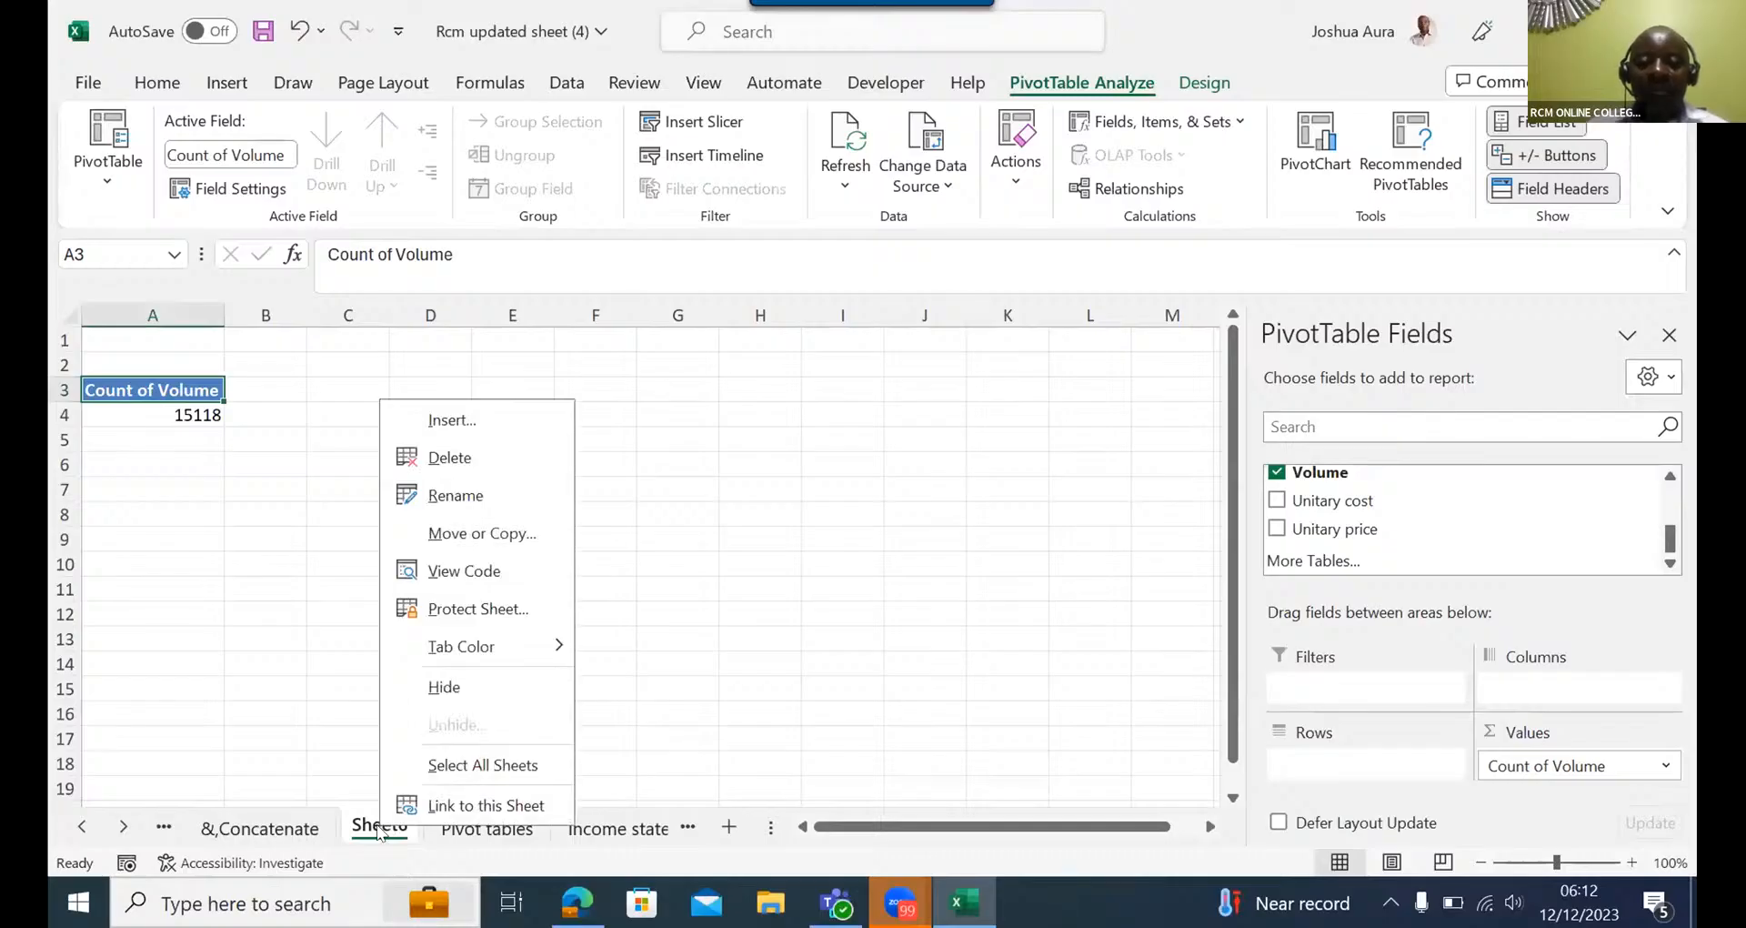
pyautogui.click(451, 457)
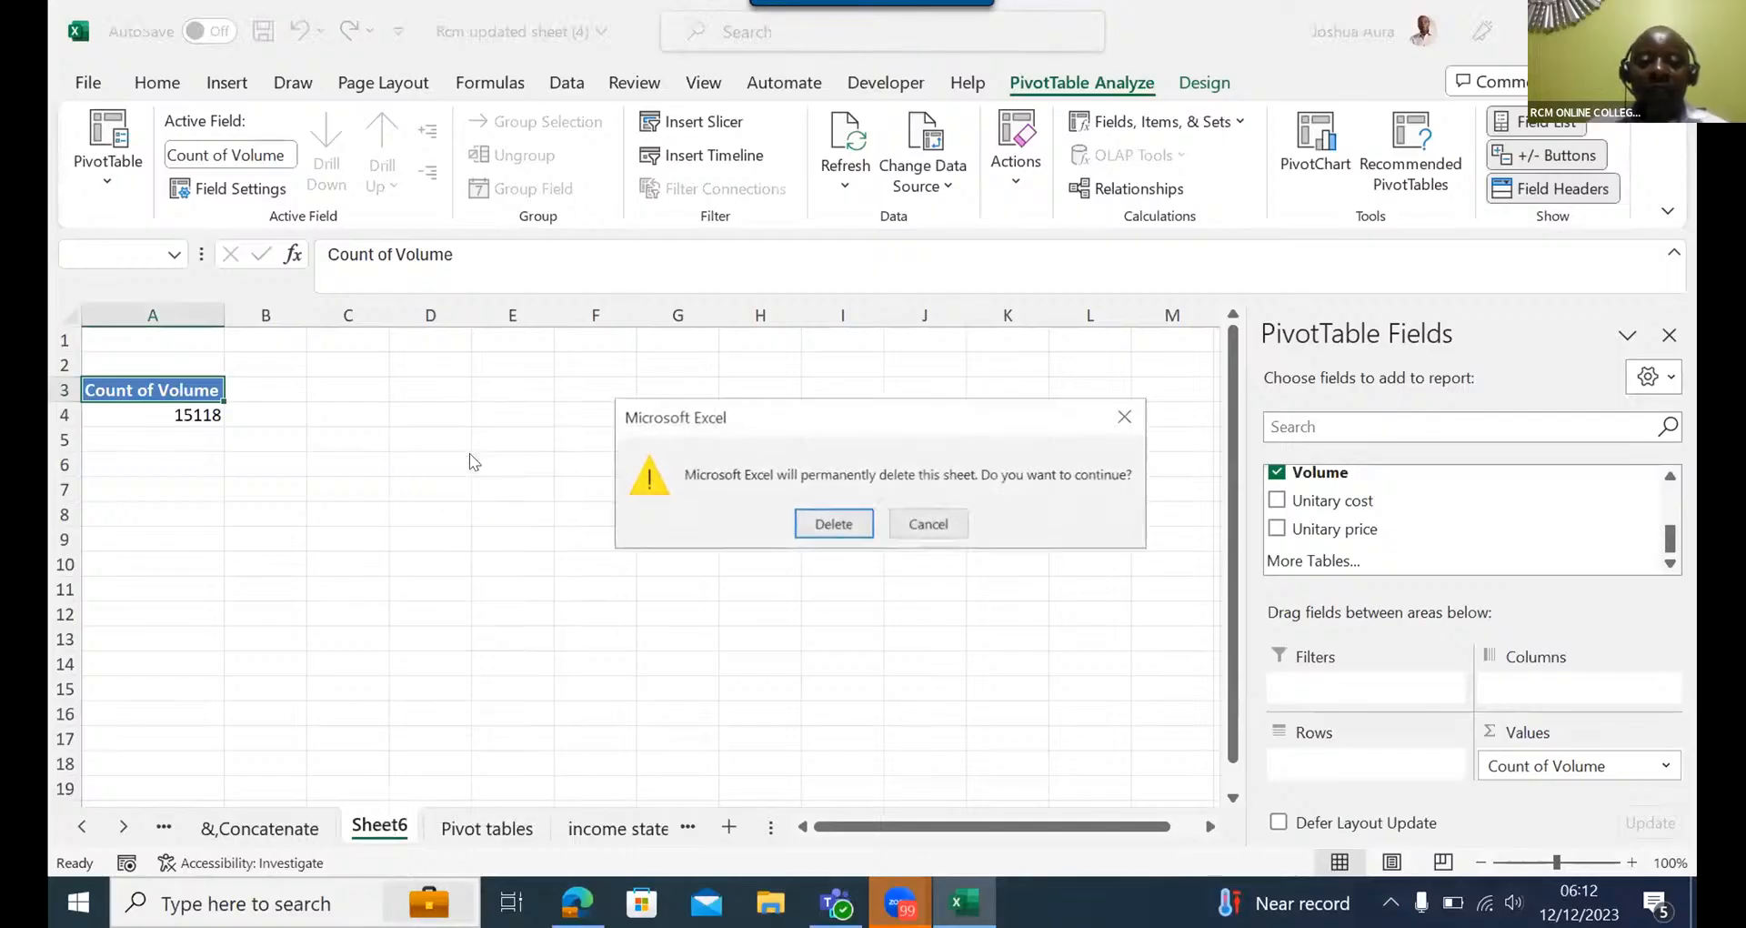
pyautogui.click(812, 524)
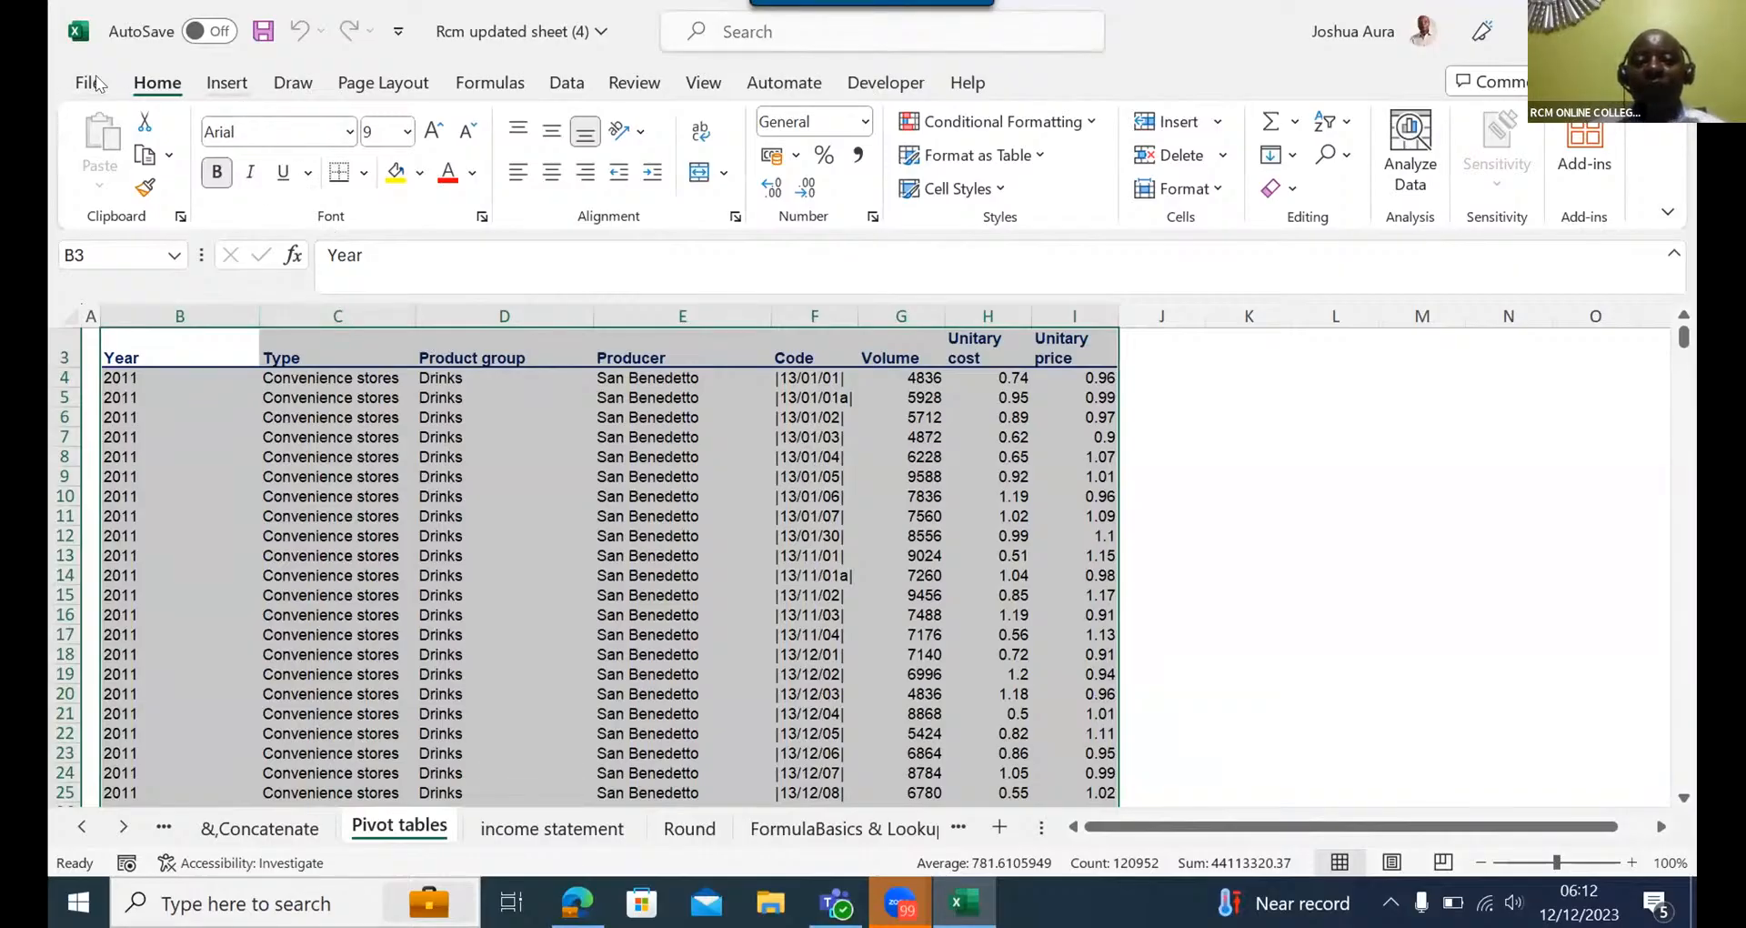
# - Insert a PivotTable from the selected range B3:I15121 of the Pivot tables sheet on a new worksheet
pyautogui.click(227, 83)
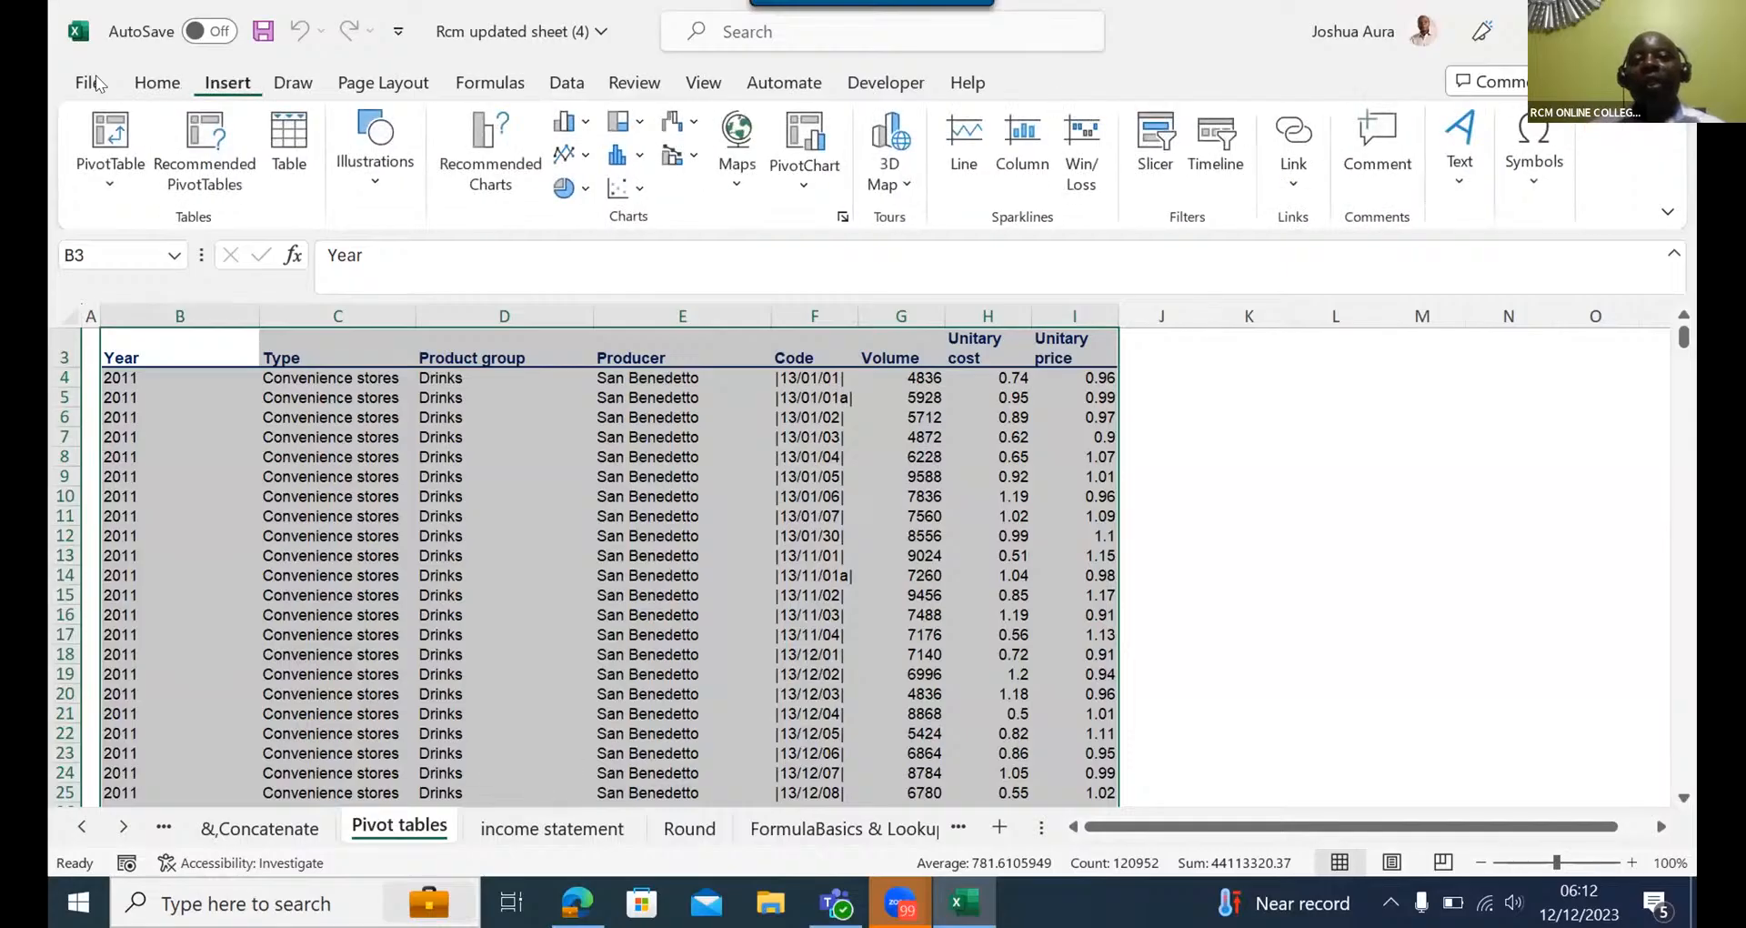
pyautogui.click(107, 127)
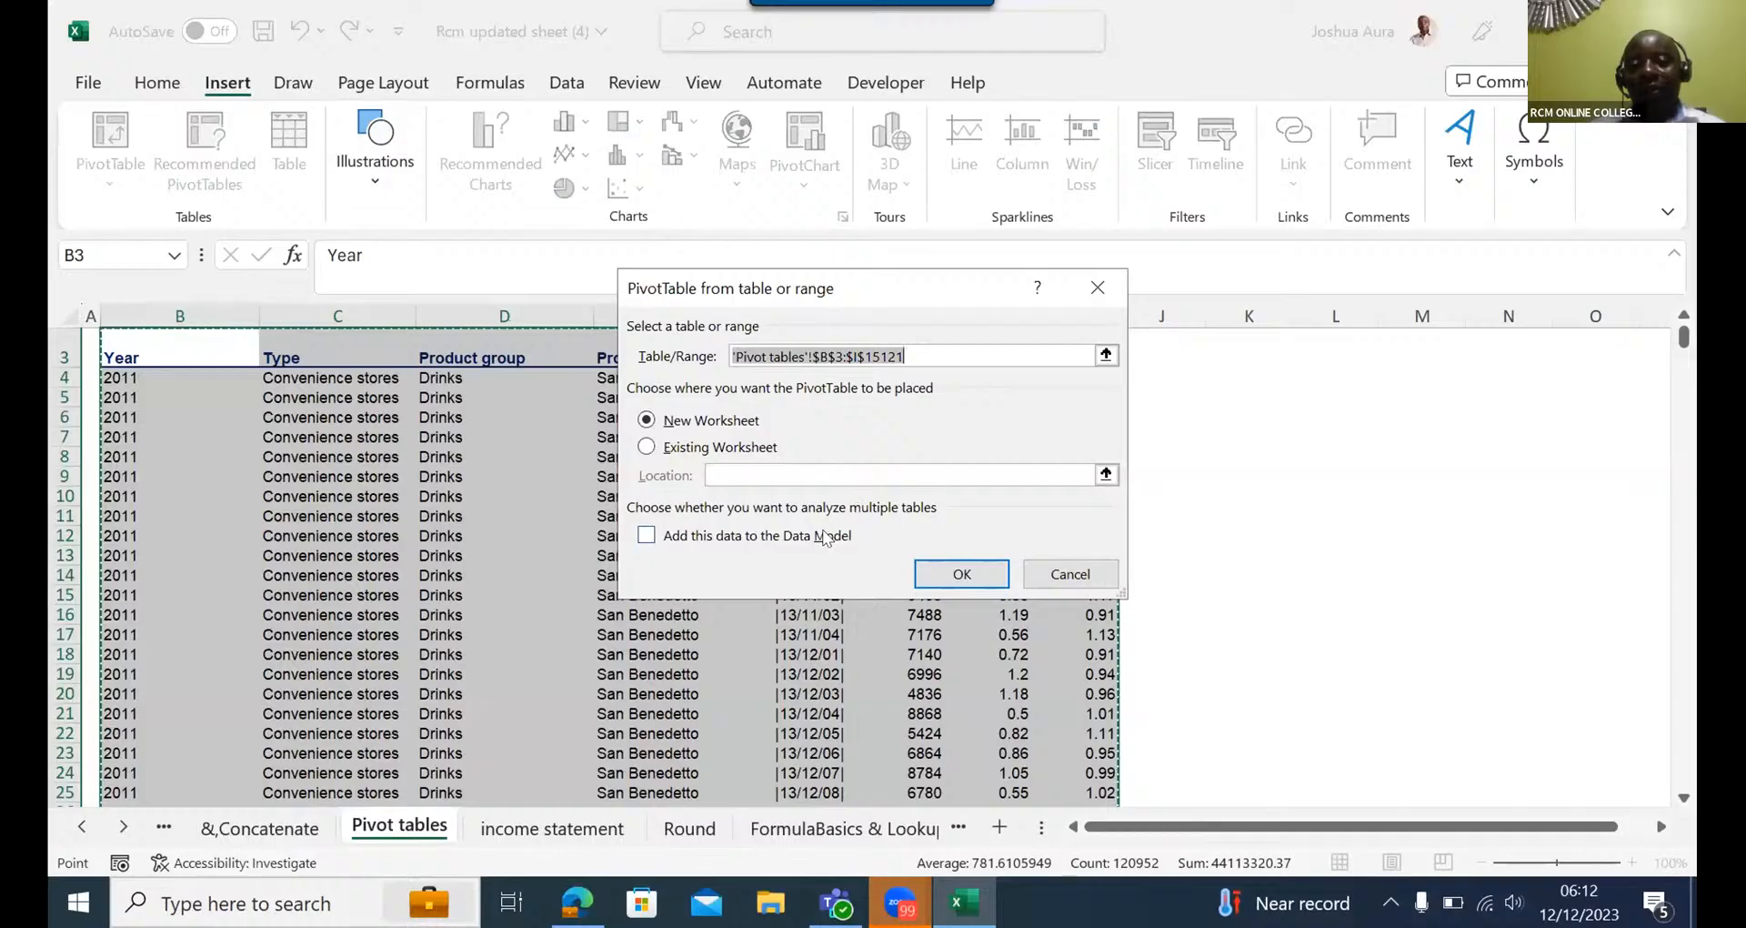
pyautogui.click(961, 573)
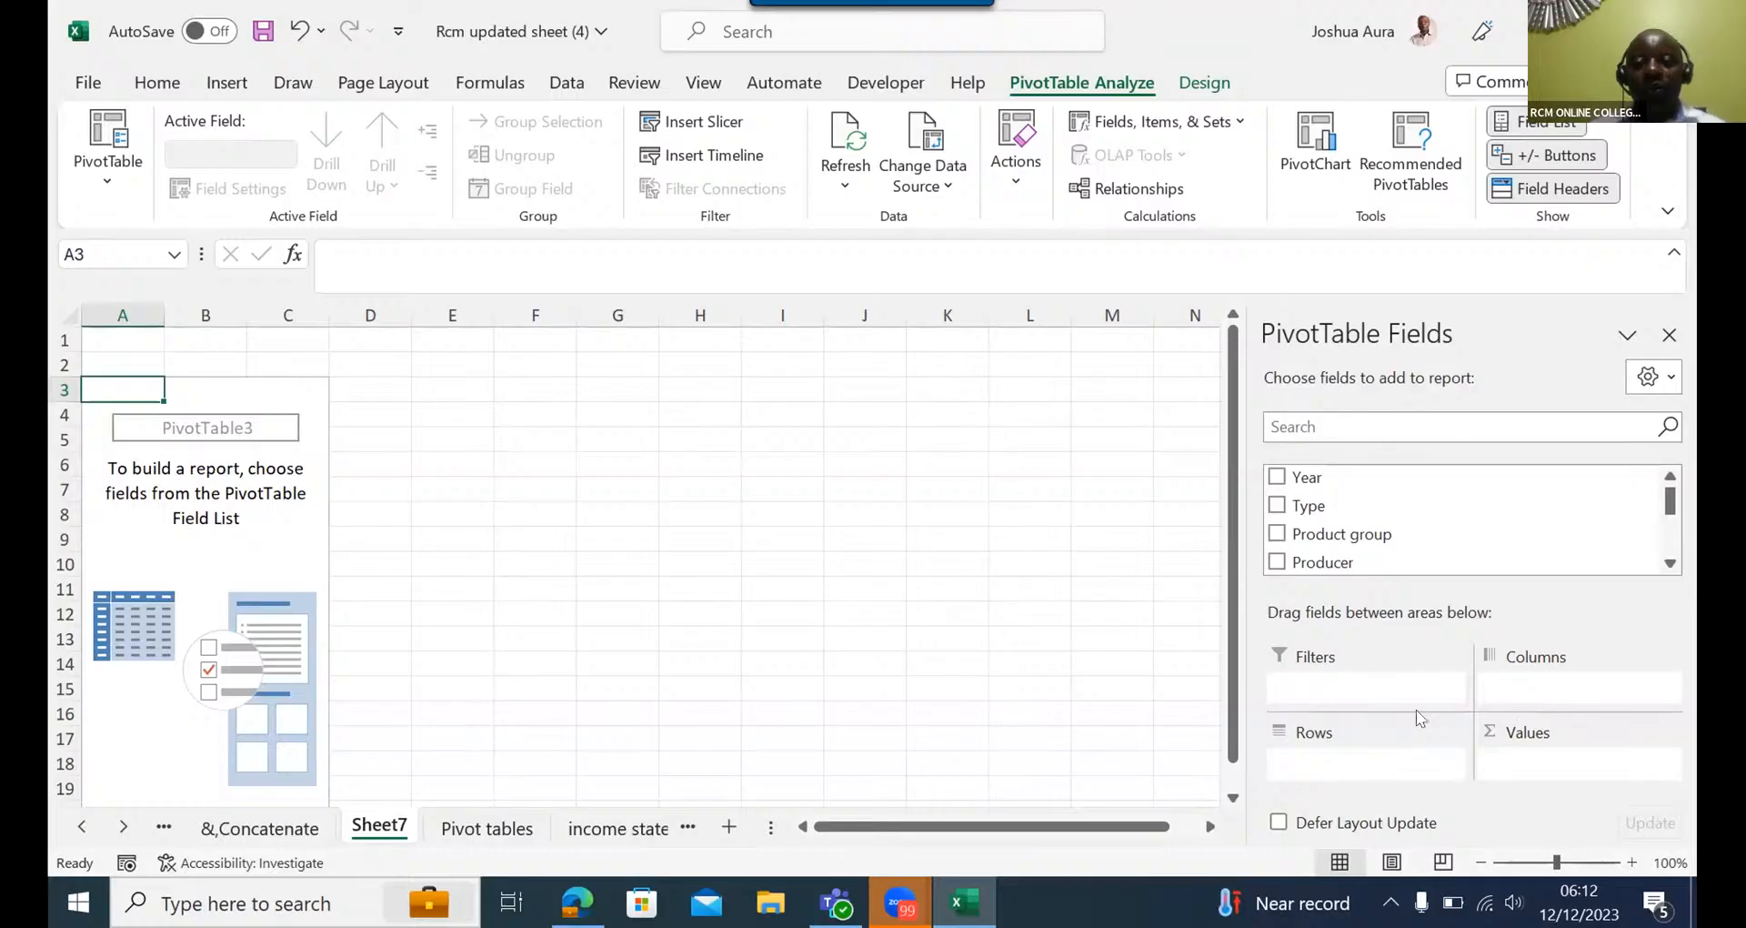
# - Add the Volume field to the Values area of the PivotTable
pyautogui.click(1672, 564)
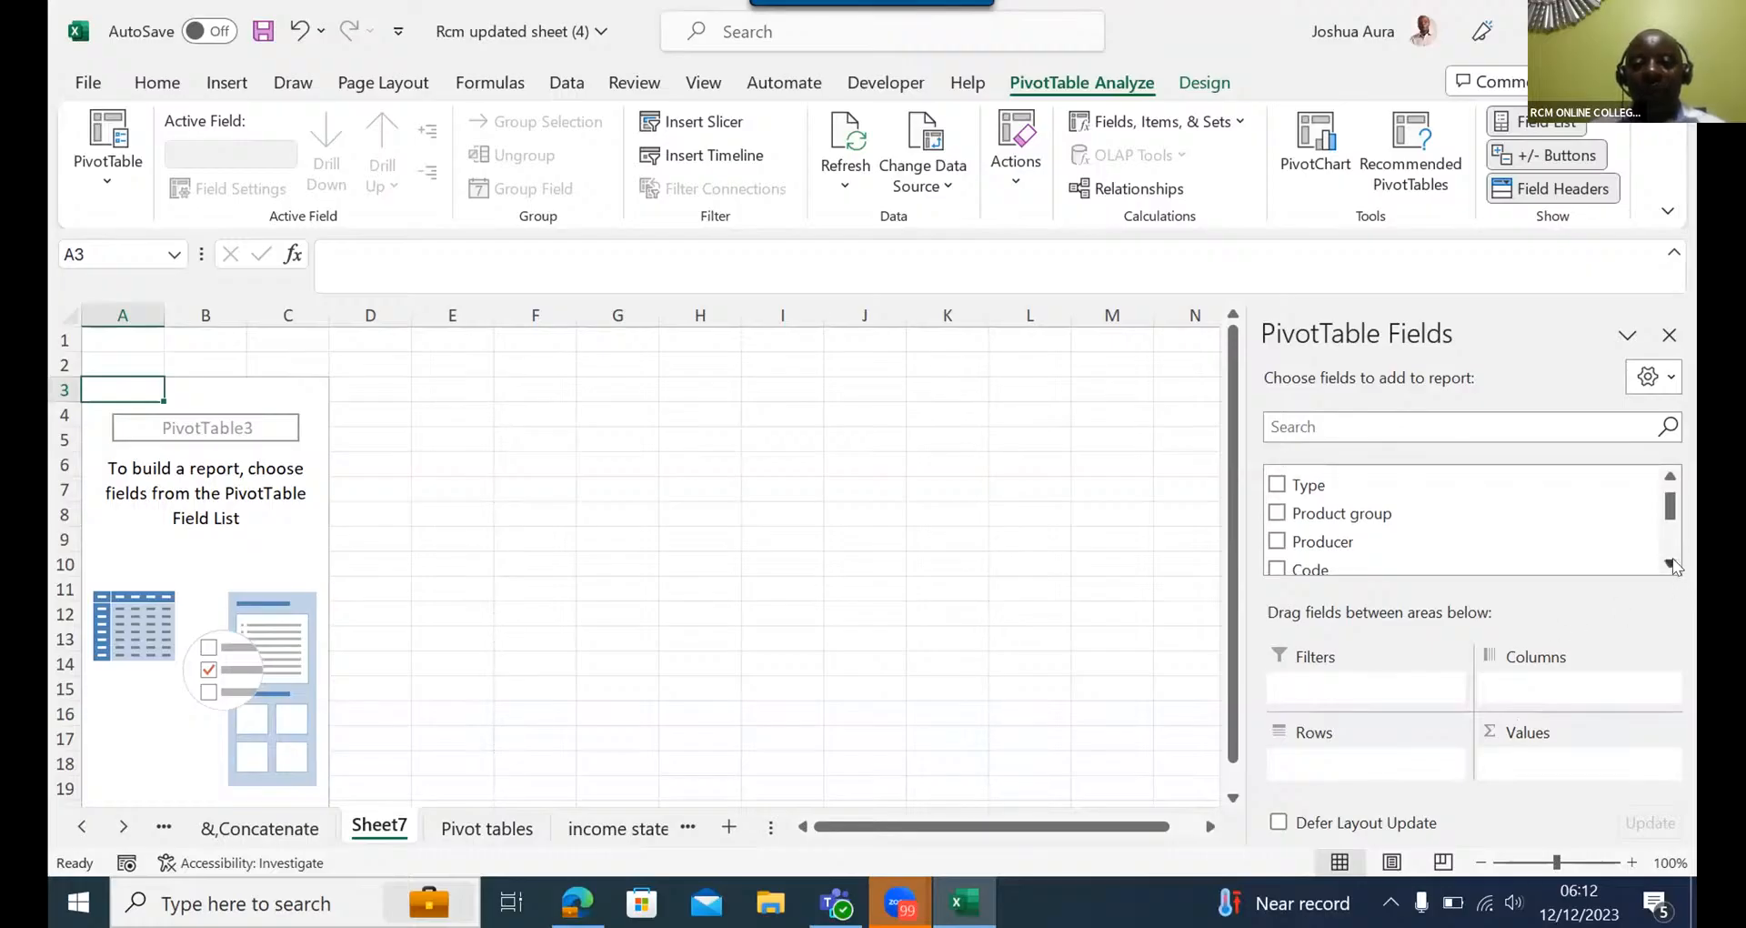
pyautogui.click(1672, 564)
pyautogui.click(1672, 564)
pyautogui.click(1672, 564)
pyautogui.click(1672, 564)
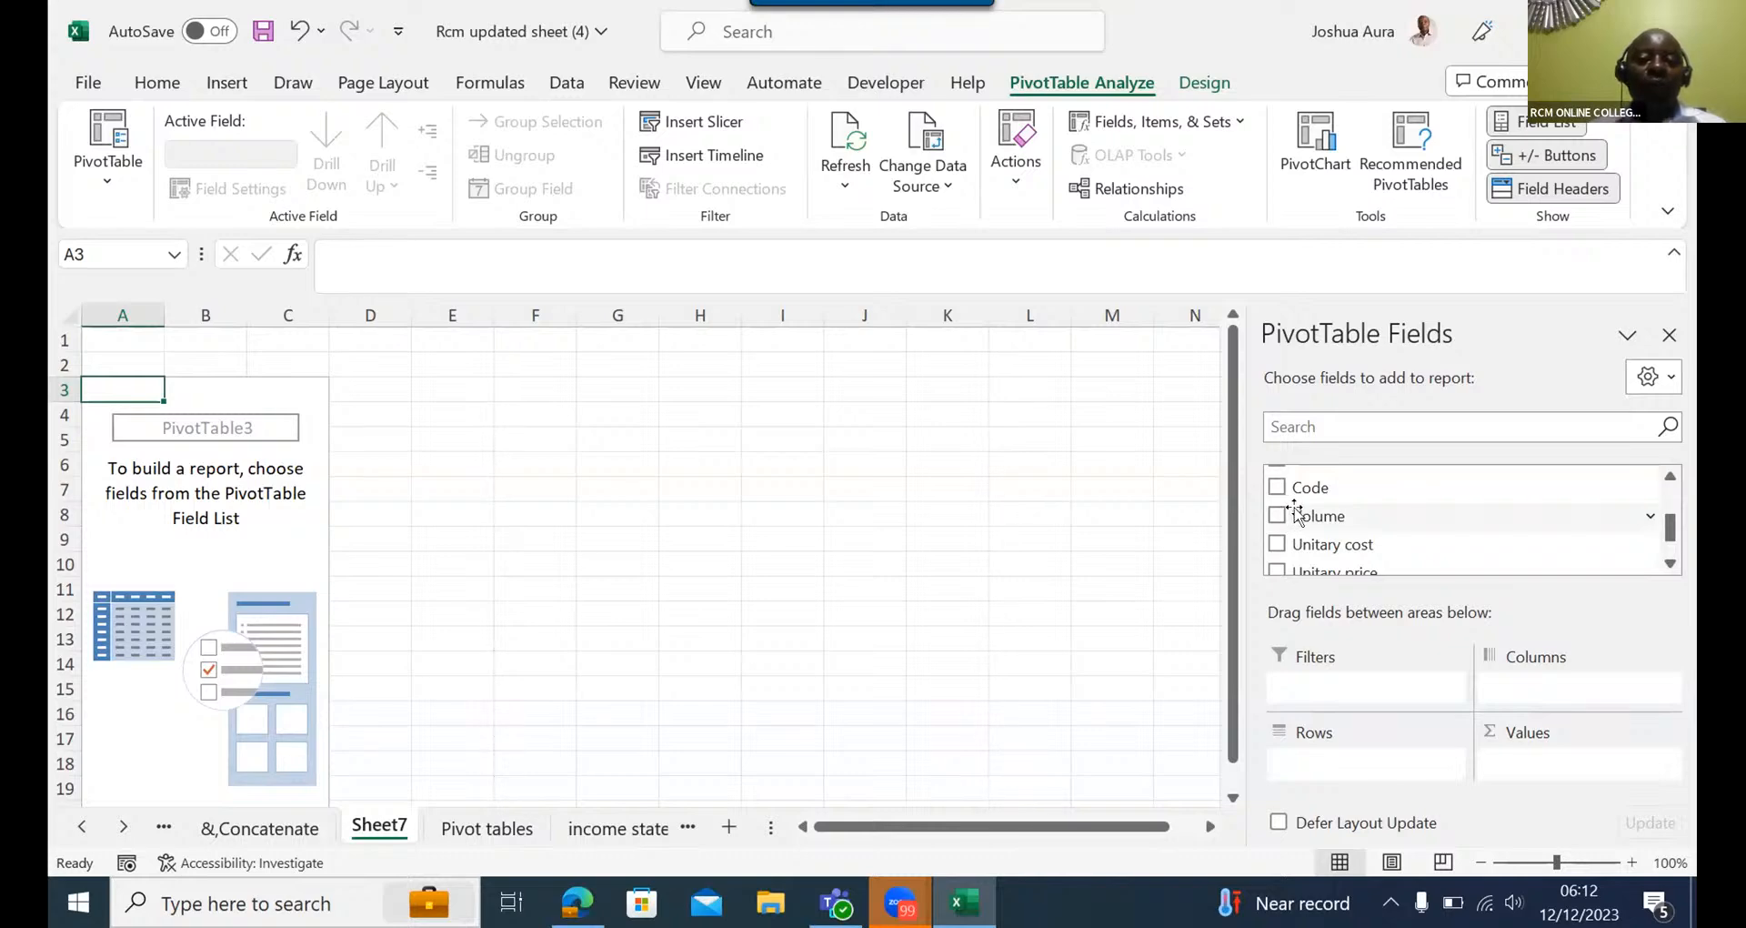
pyautogui.moveTo(1300, 517); pyautogui.dragTo(1508, 769)
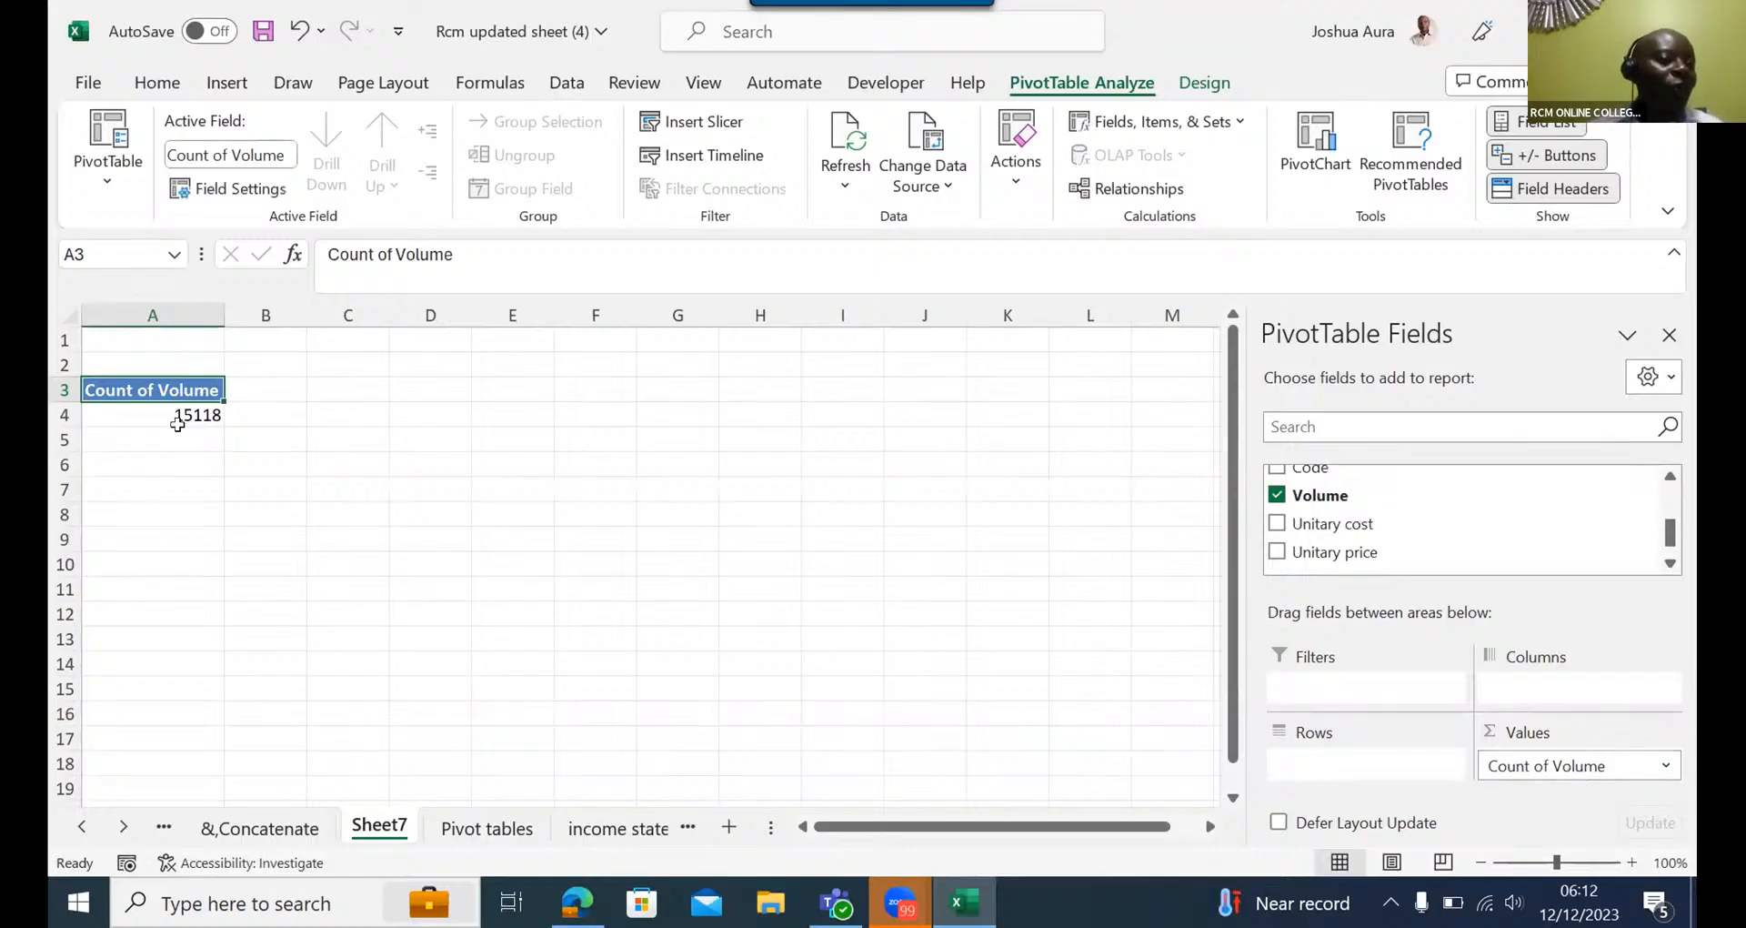
# - Change the Volume value field's summary calculation to Sum
pyautogui.moveTo(192, 420)
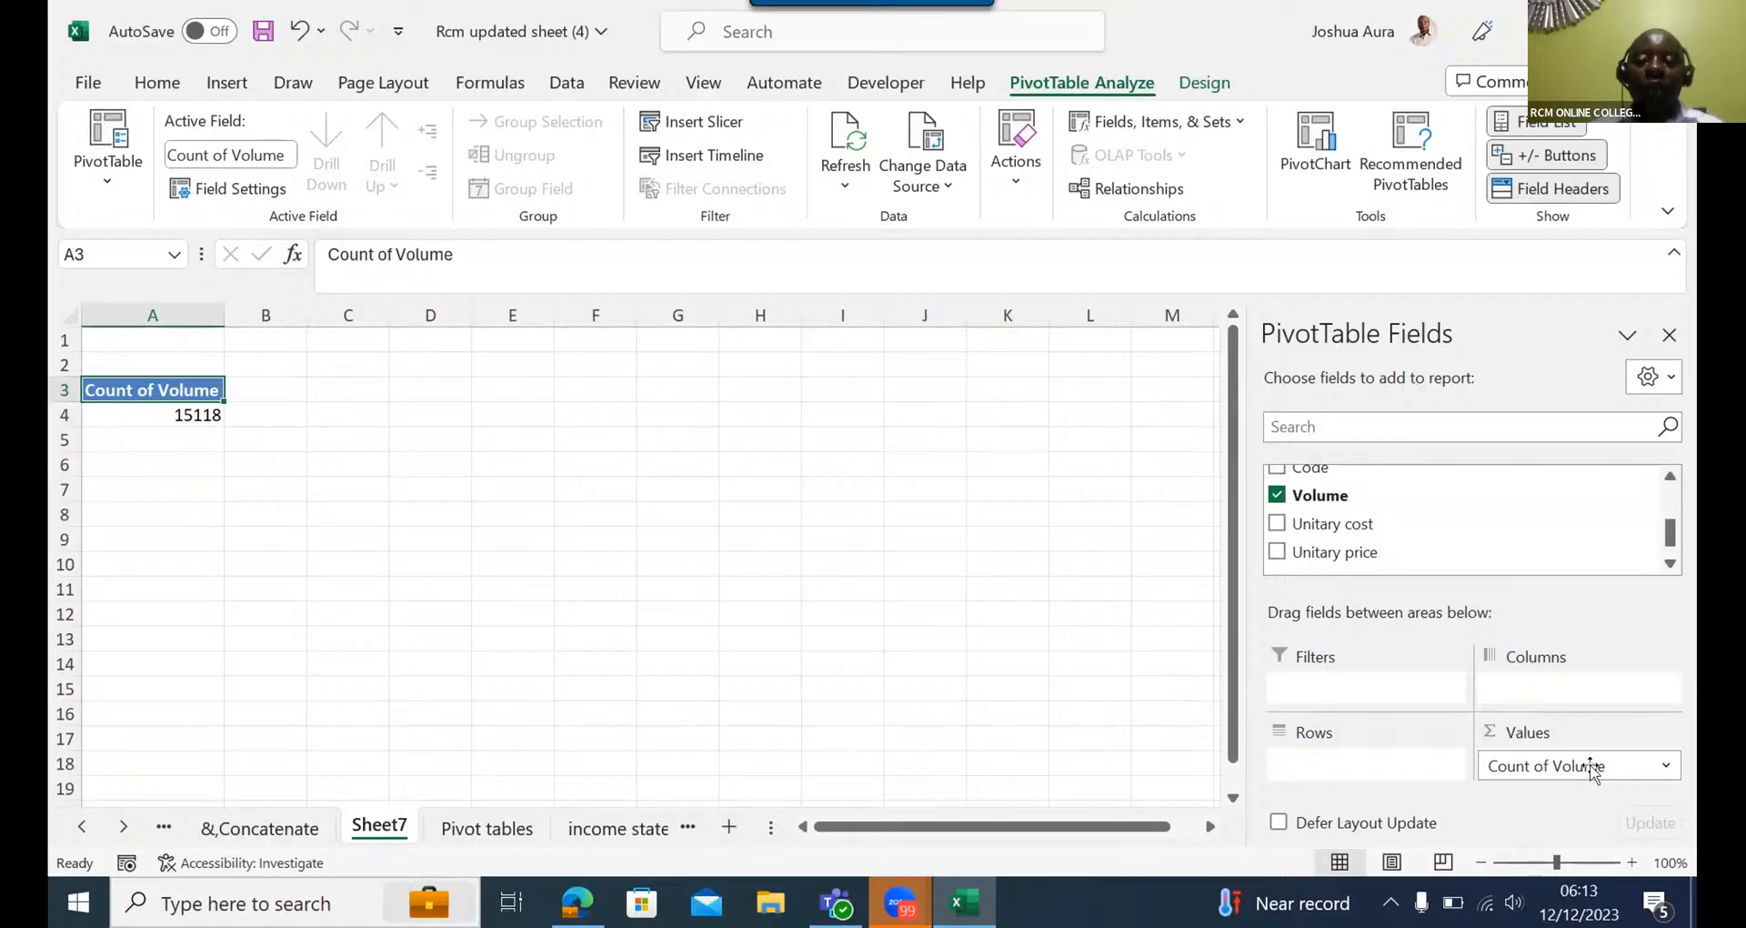
pyautogui.click(1668, 769)
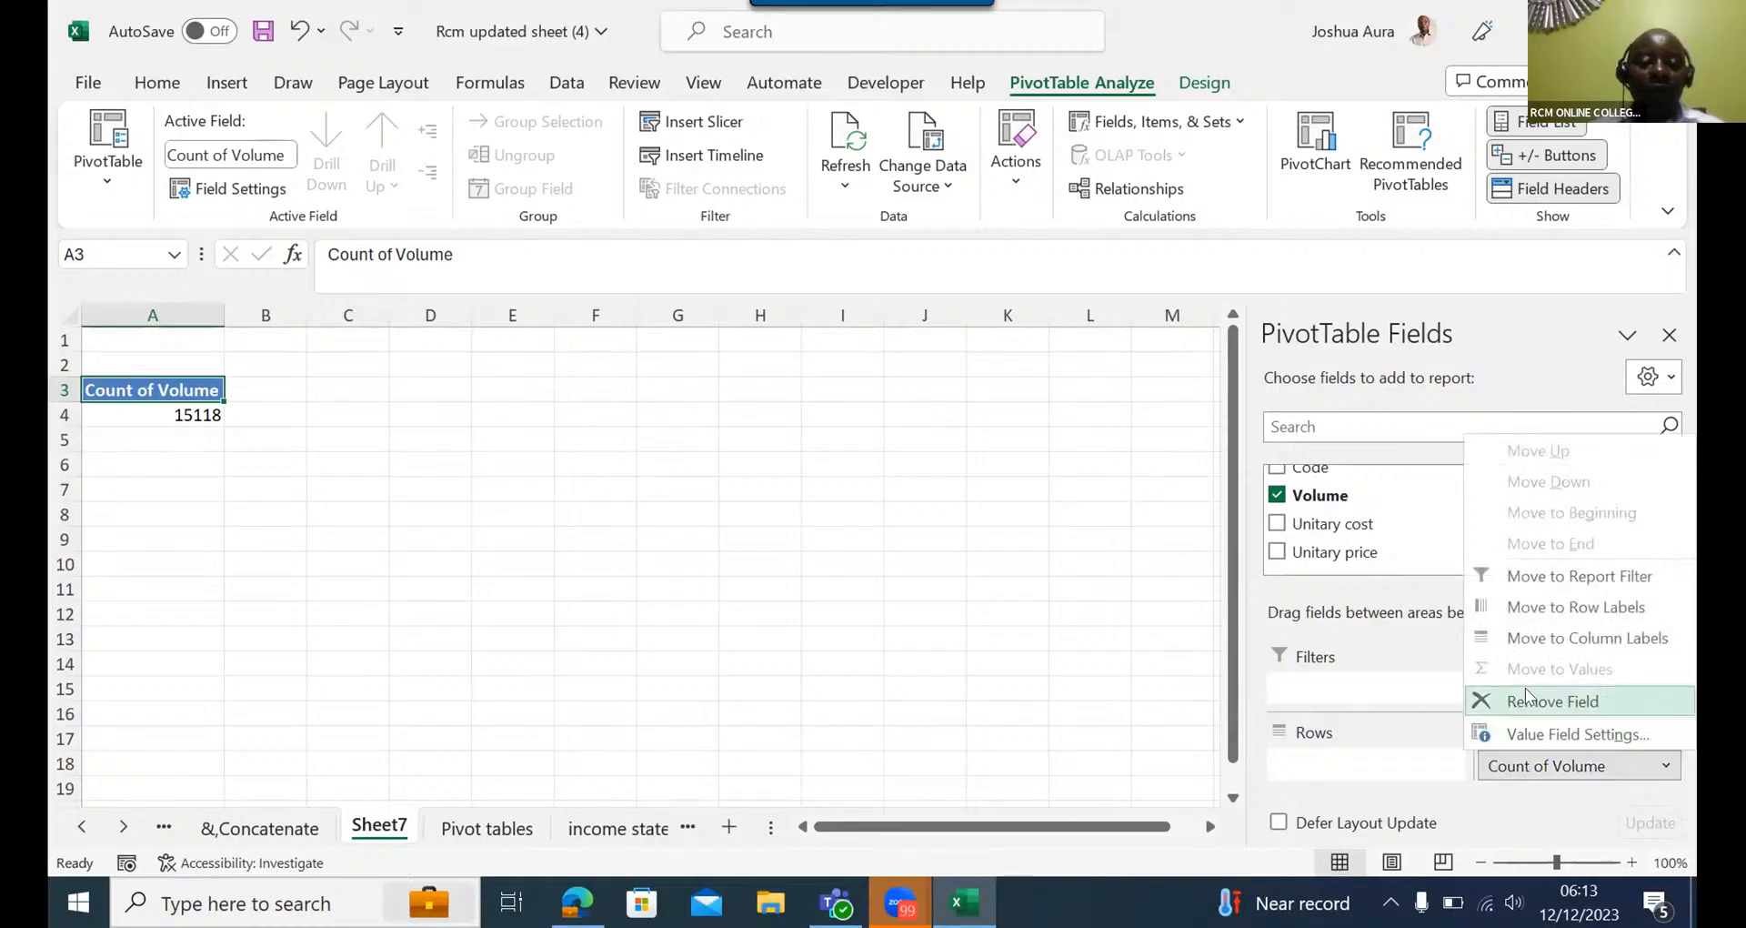
pyautogui.click(1534, 735)
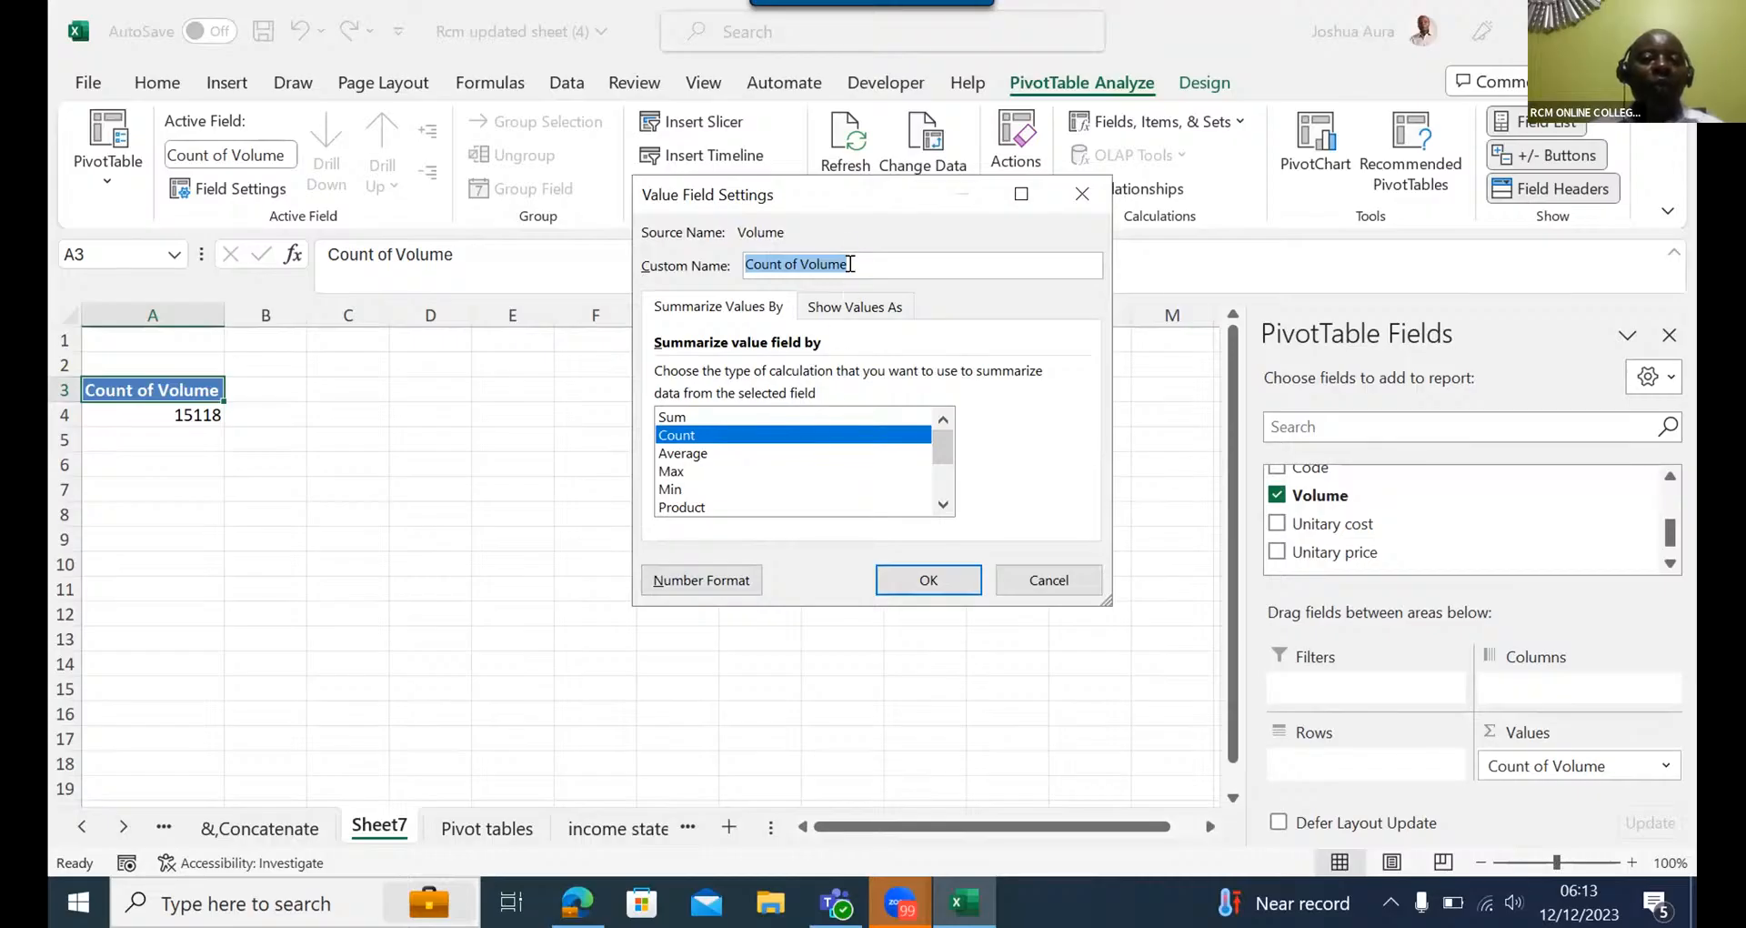
pyautogui.click(678, 418)
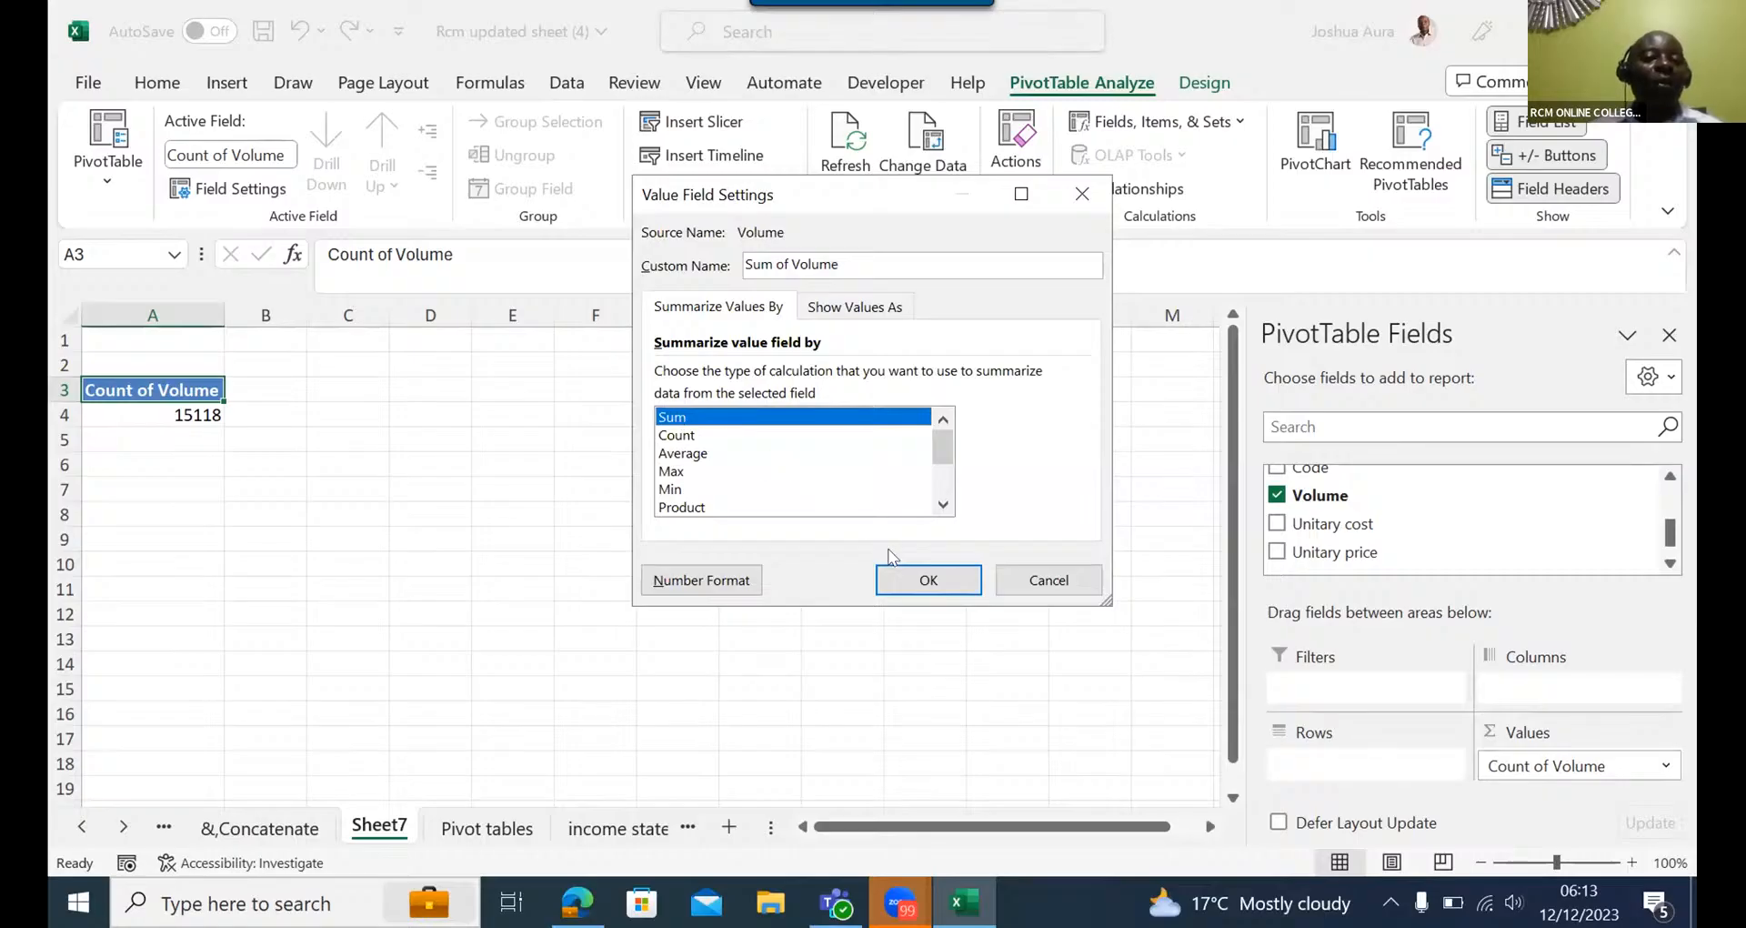
pyautogui.click(895, 577)
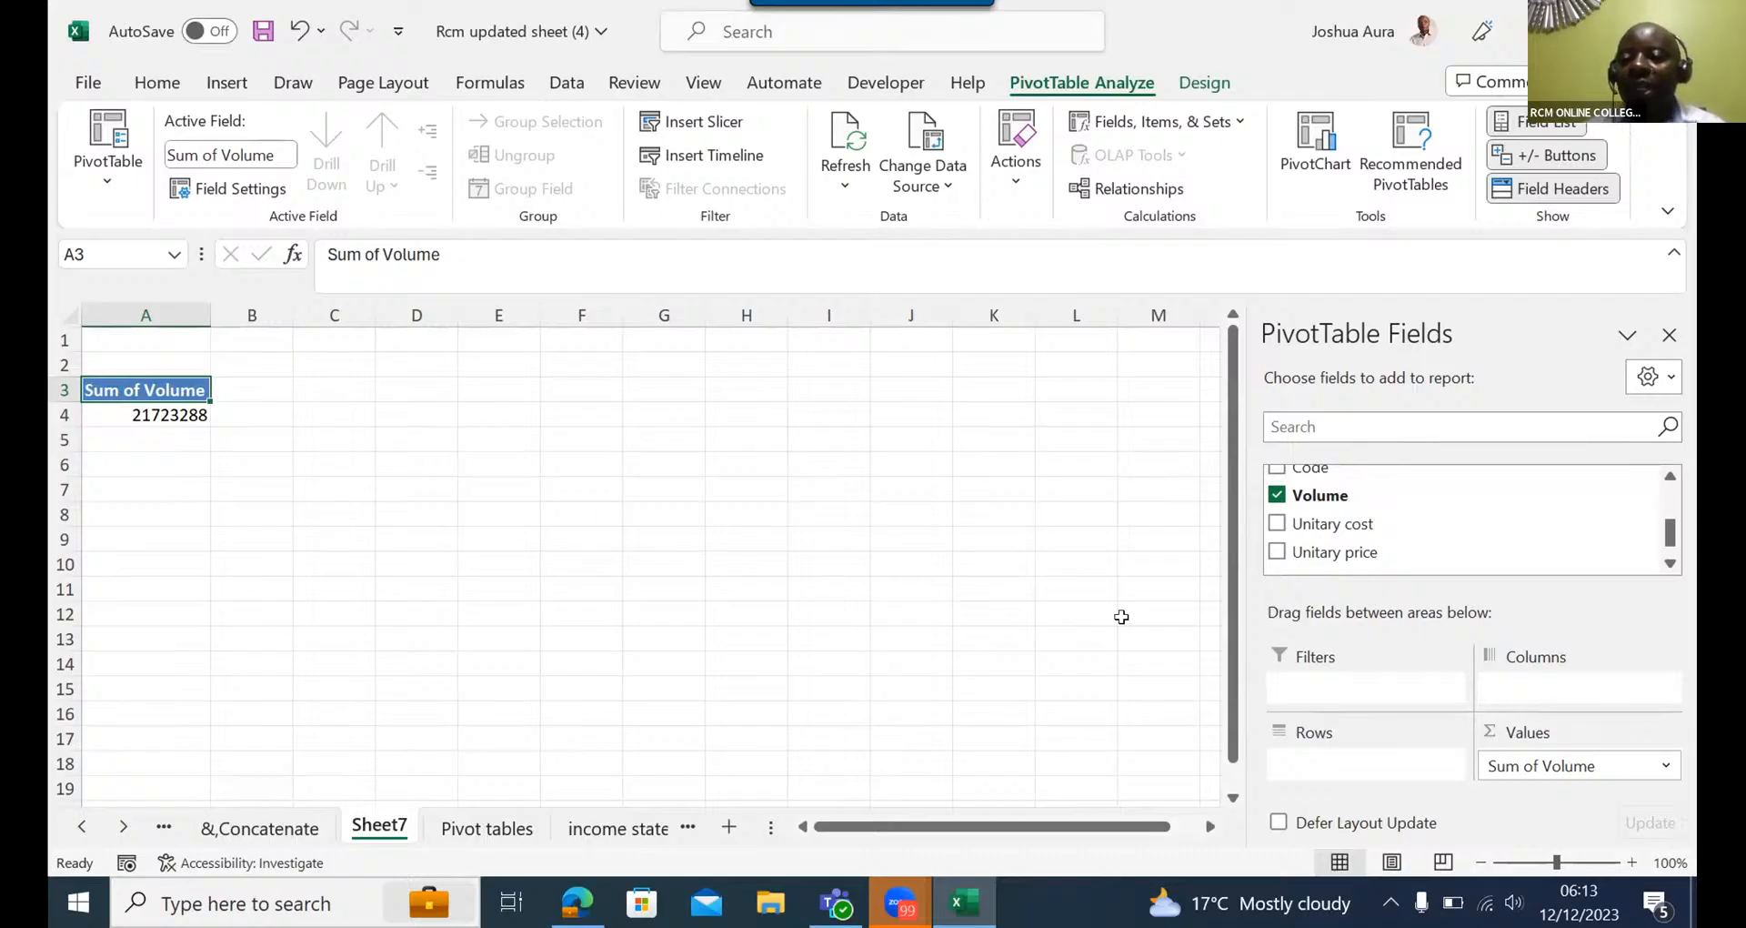
# - Place the Year field in the PivotTable's Columns area and the Product group field in its Rows area
pyautogui.click(1670, 477)
pyautogui.click(1670, 477)
pyautogui.click(1670, 476)
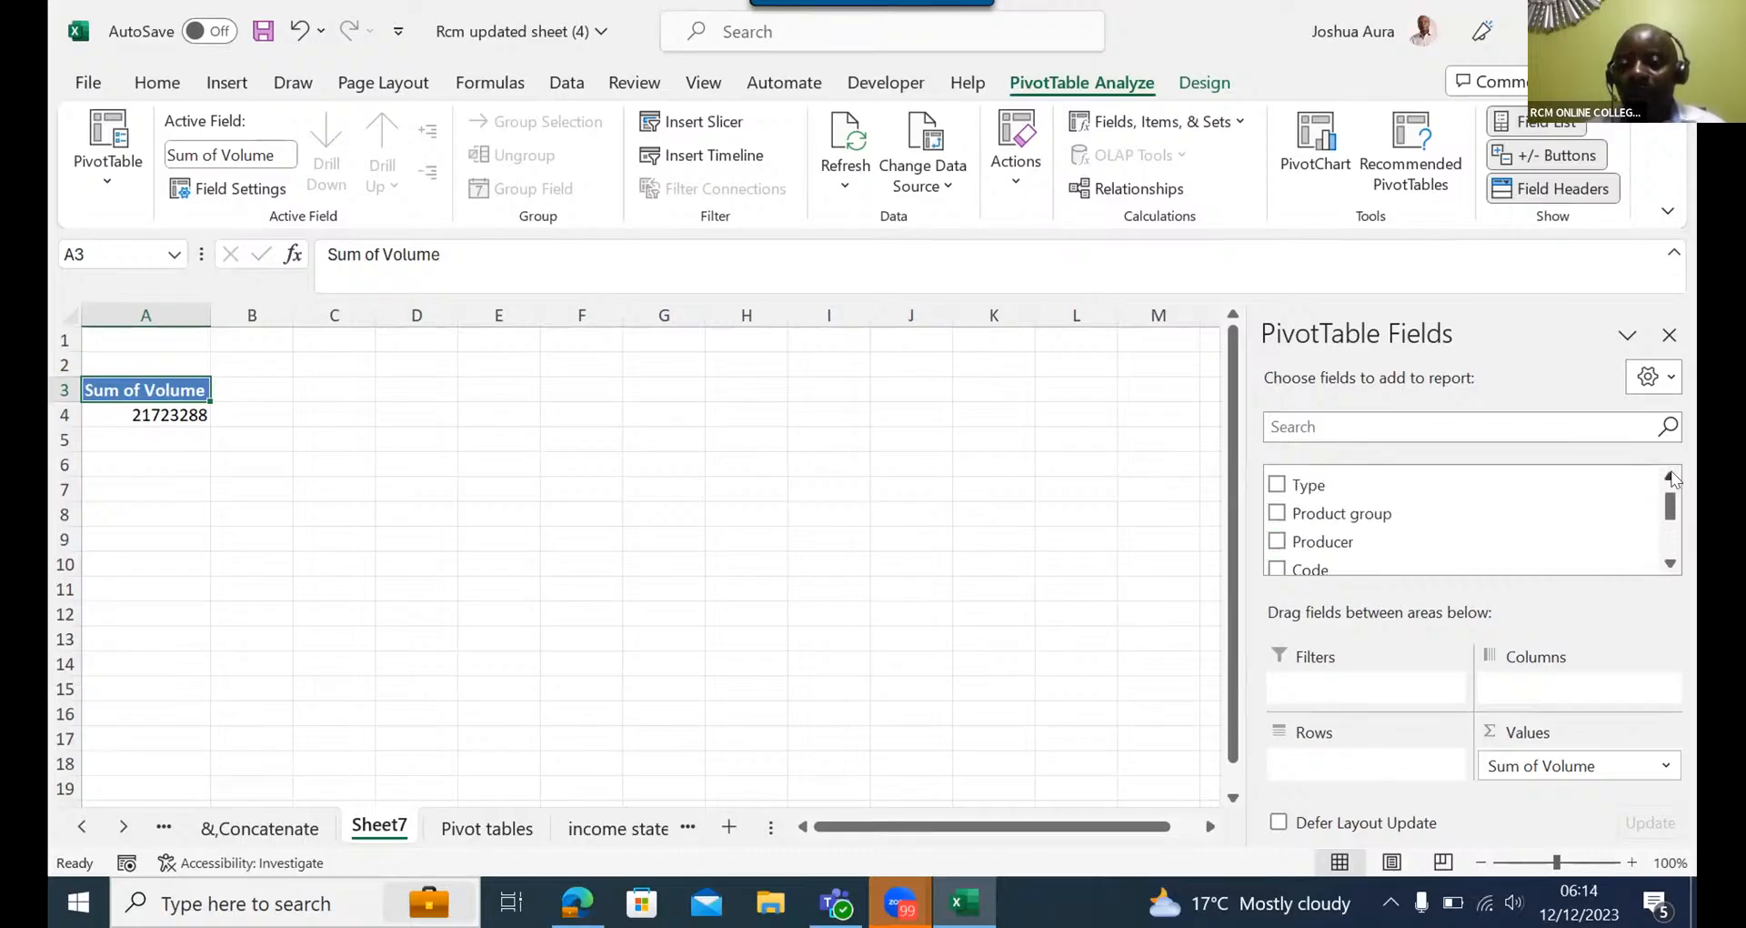
pyautogui.click(1670, 476)
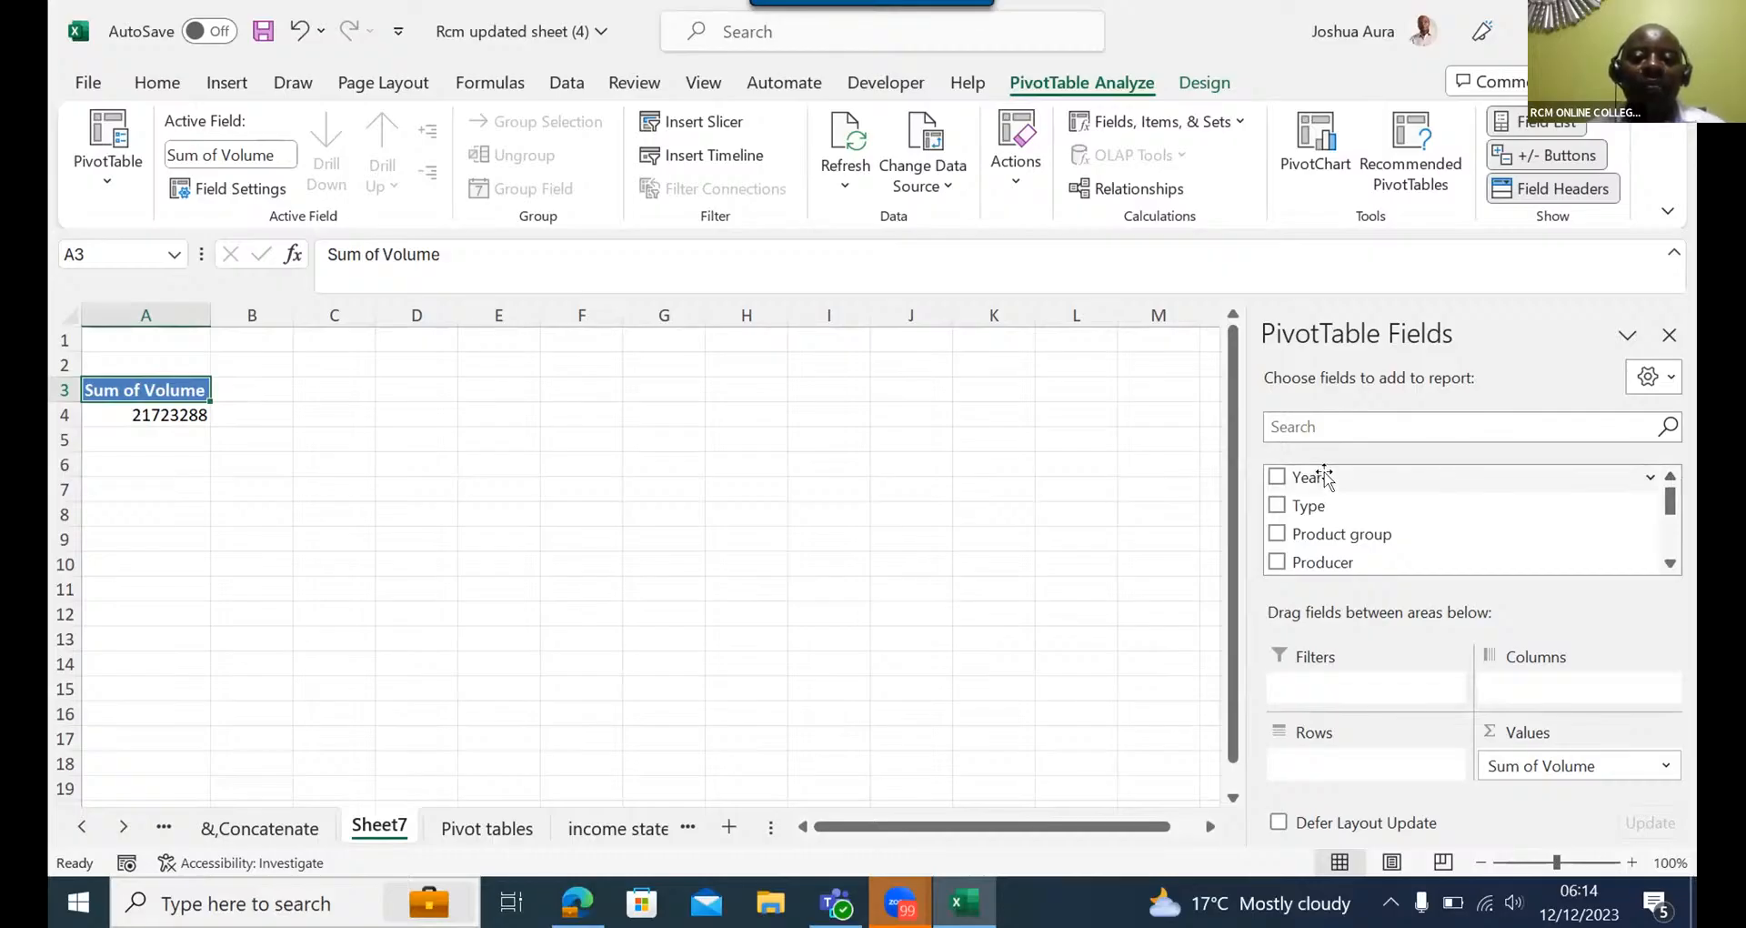
pyautogui.moveTo(1324, 478); pyautogui.dragTo(1517, 684)
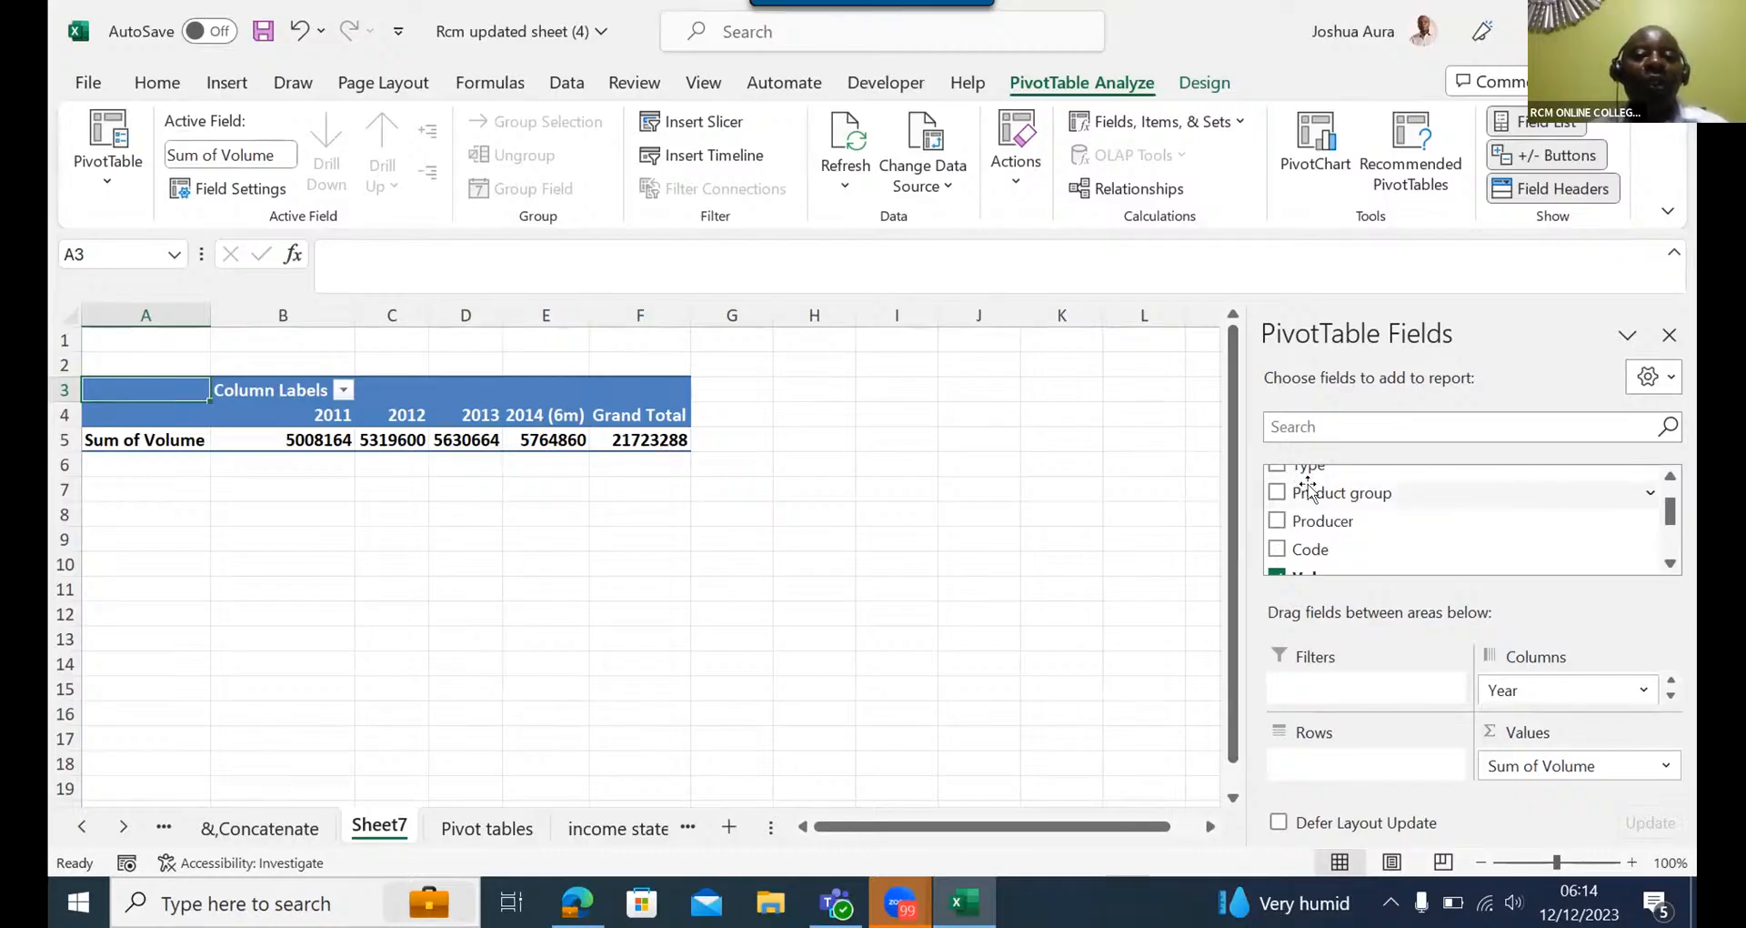
pyautogui.moveTo(1307, 486); pyautogui.dragTo(1308, 756)
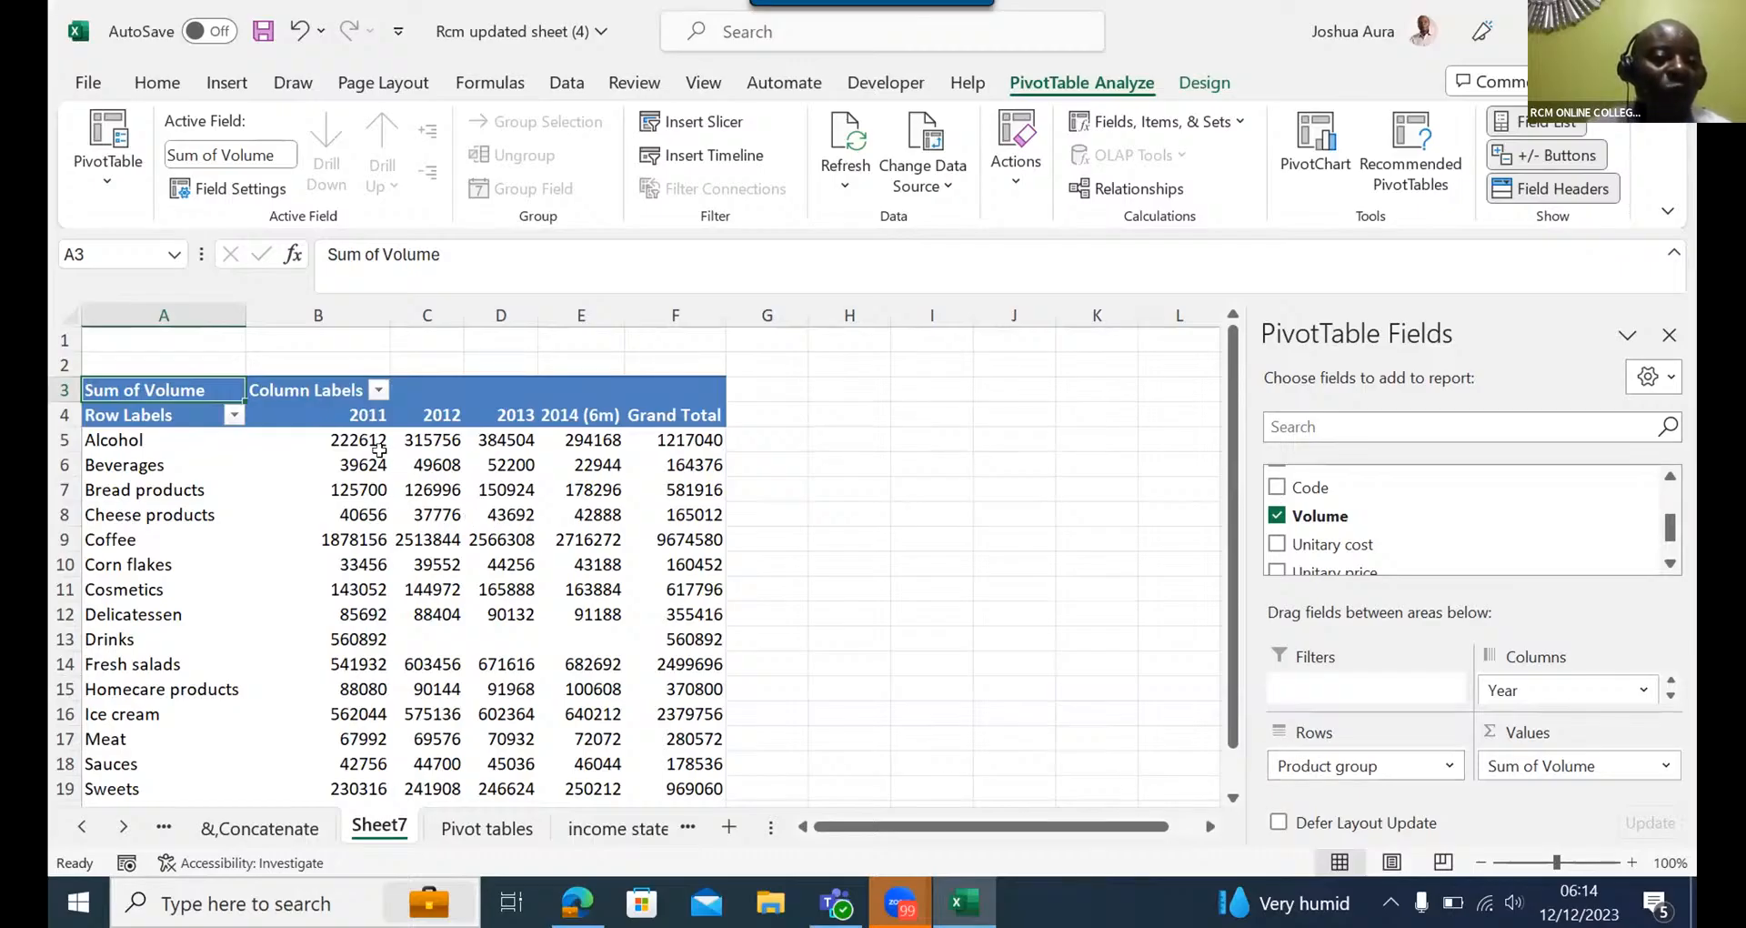
# - Examine the yearly volumes per product group in the PivotTable and start inserting a slicer
pyautogui.moveTo(424, 446)
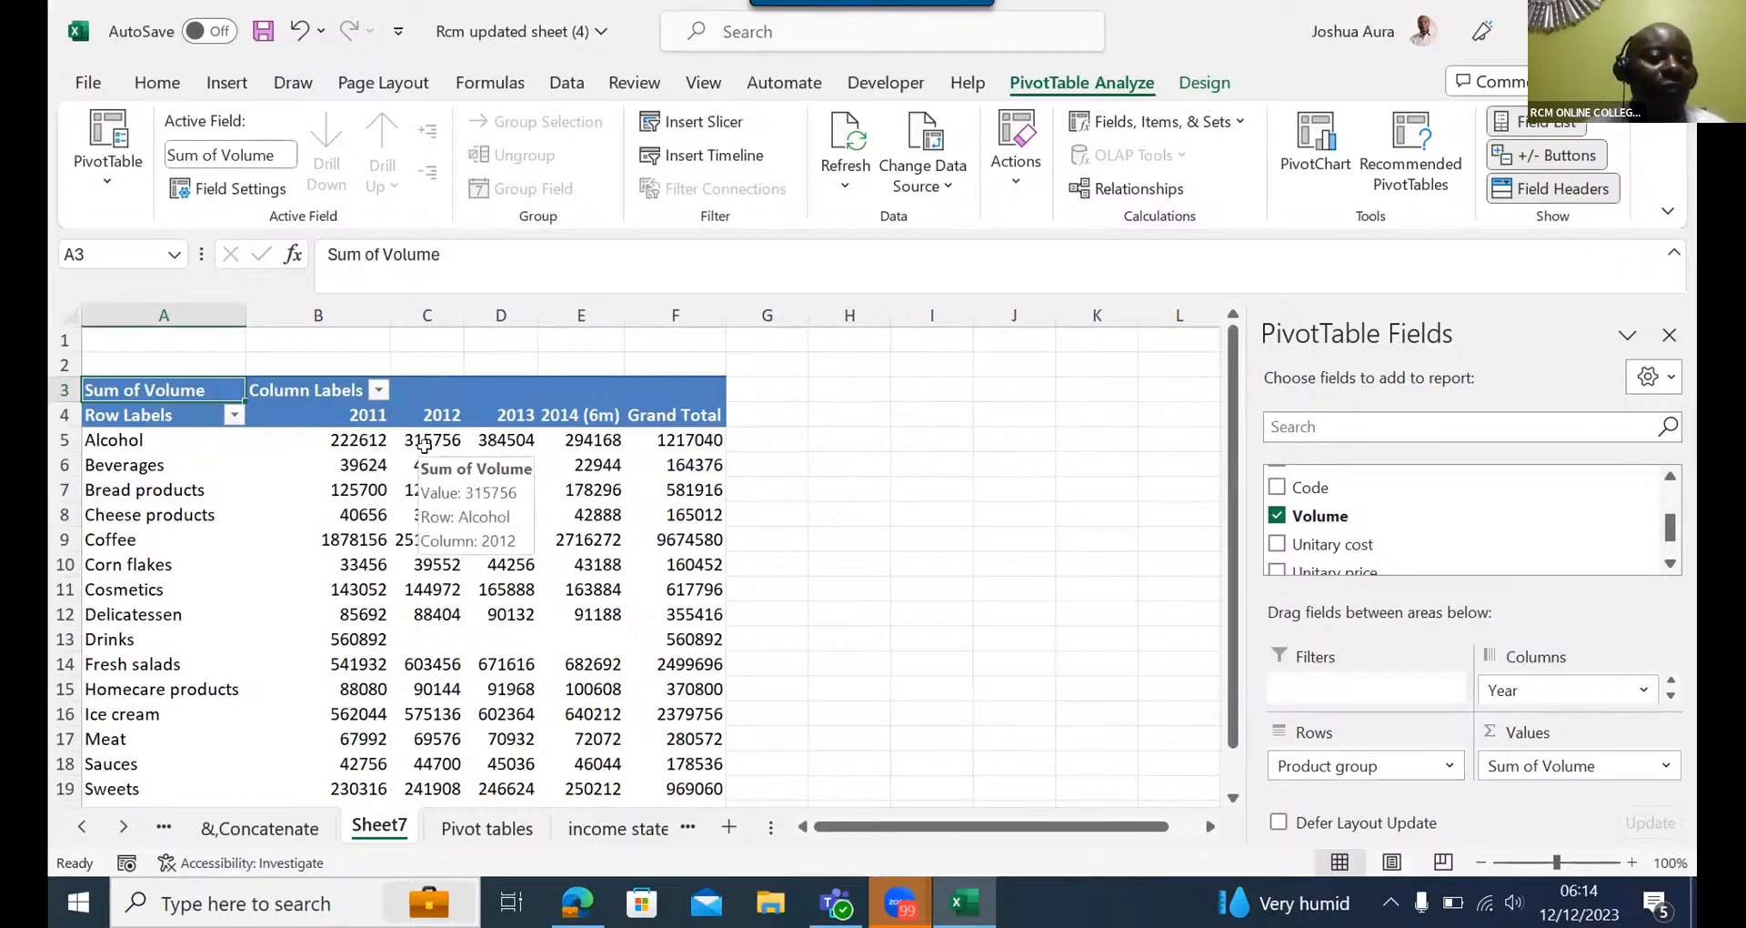
pyautogui.moveTo(514, 438)
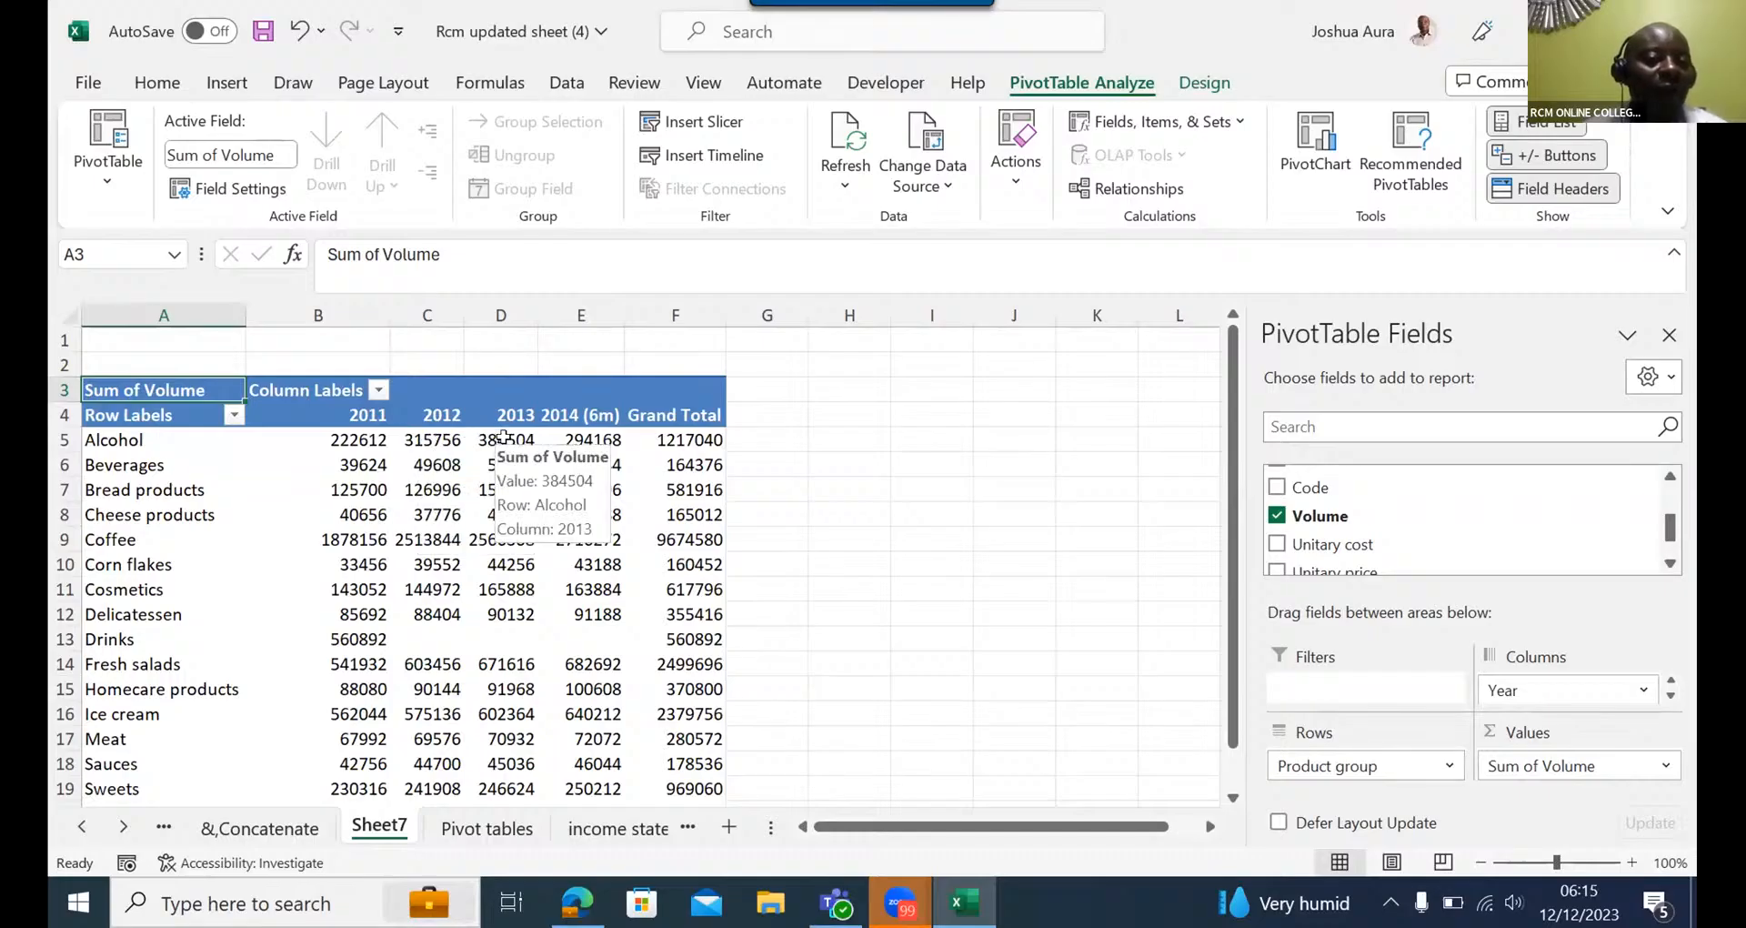
pyautogui.moveTo(573, 440)
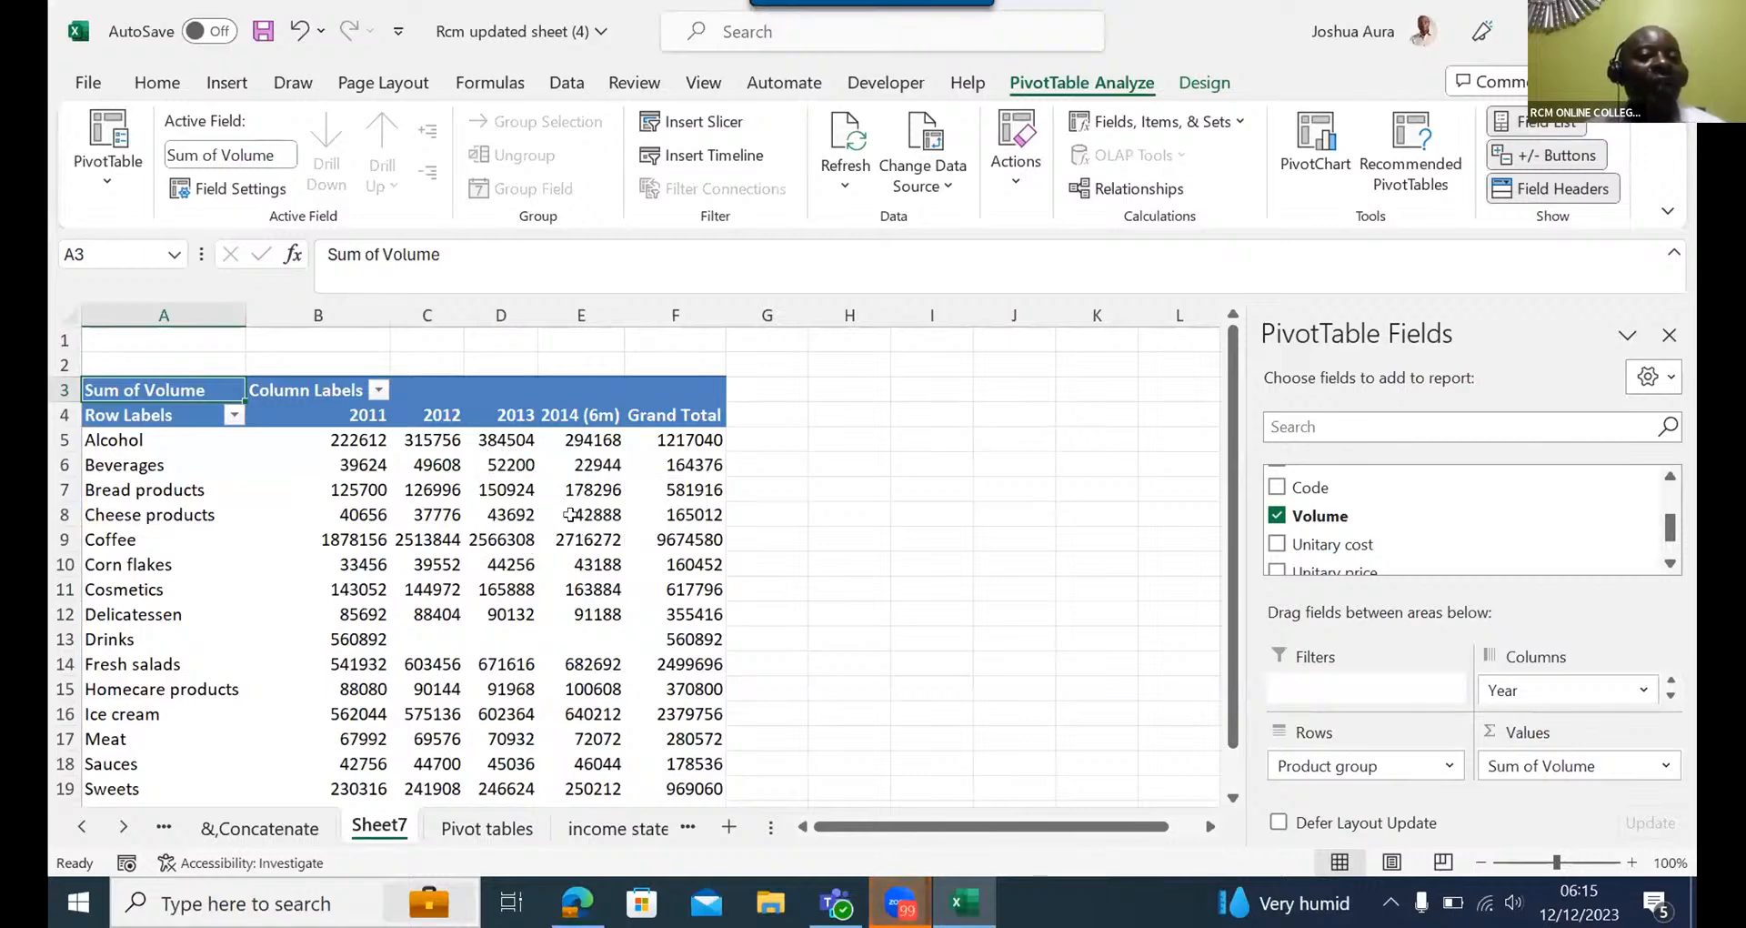
pyautogui.moveTo(570, 513)
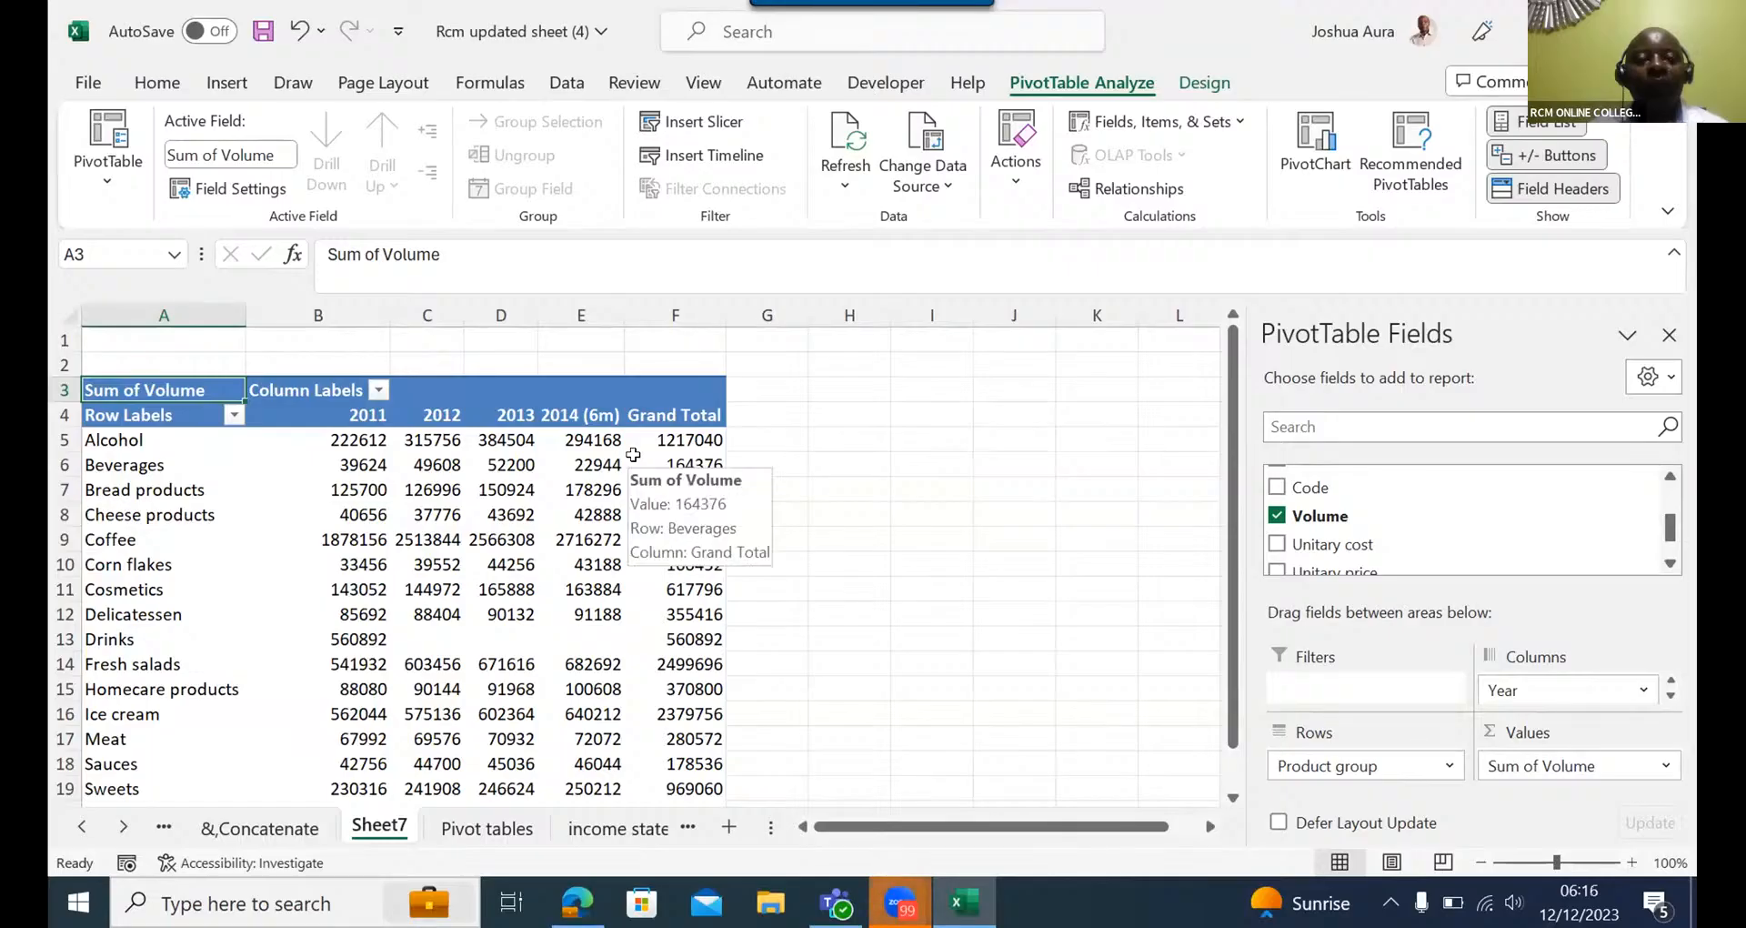
pyautogui.click(696, 123)
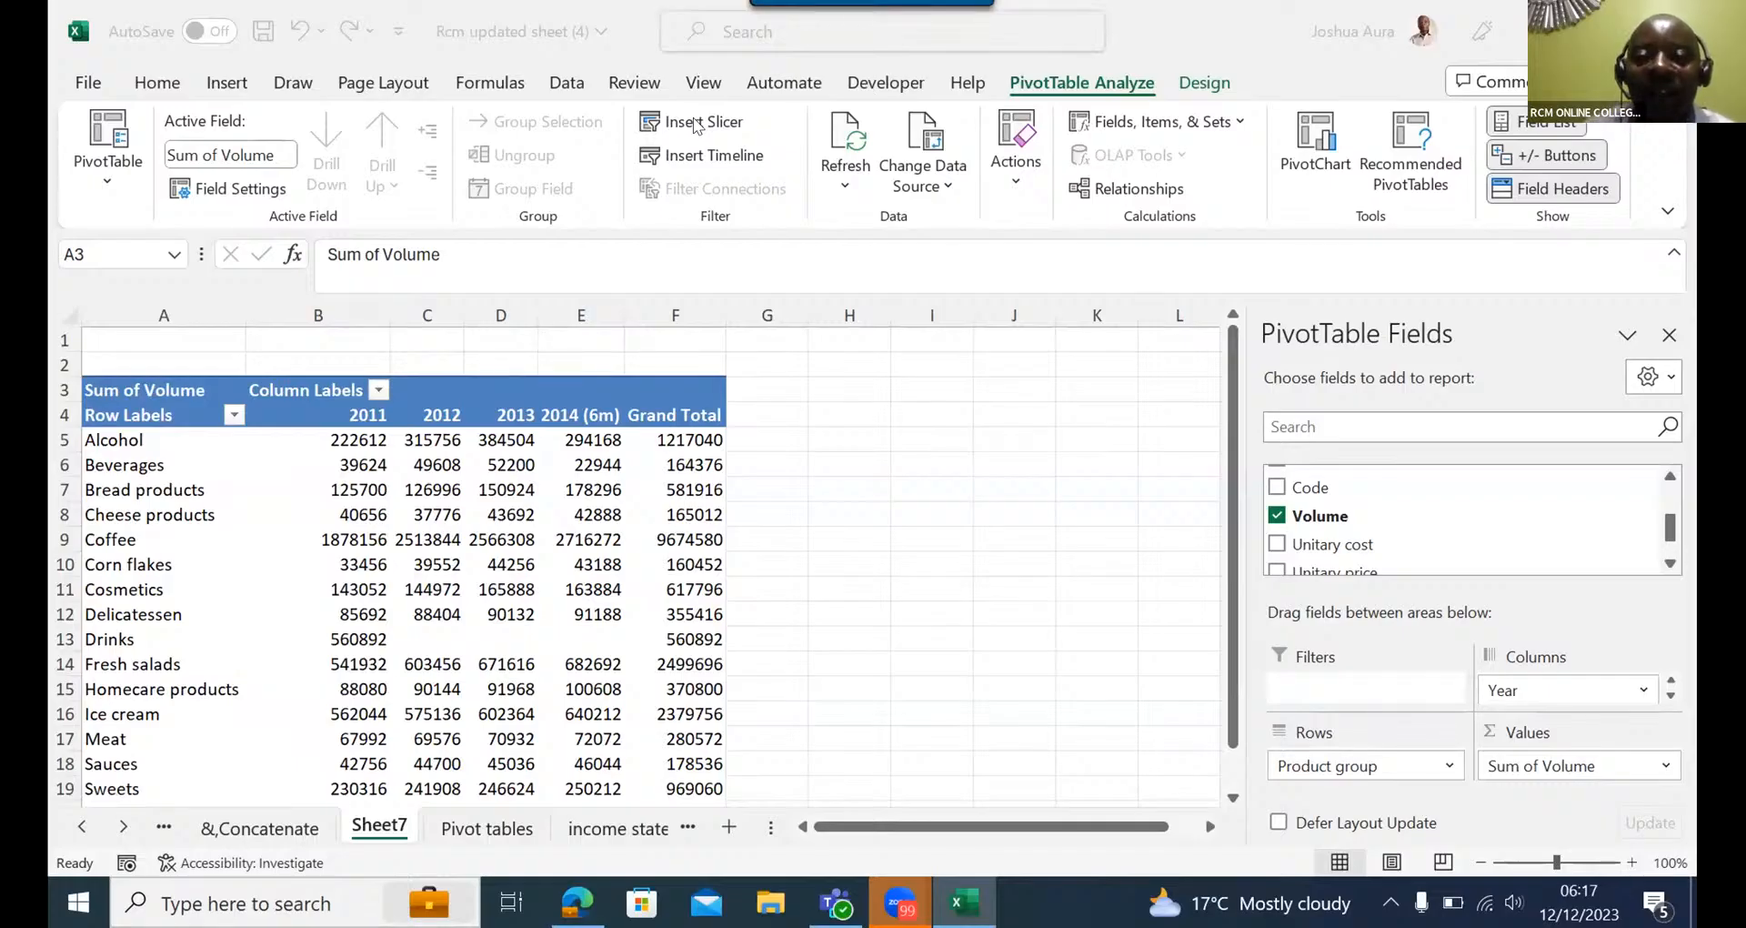
# - Delete the Sheet7 worksheet containing the Sum of Volume PivotTable and confirm its permanent removal
pyautogui.rightClick(382, 827)
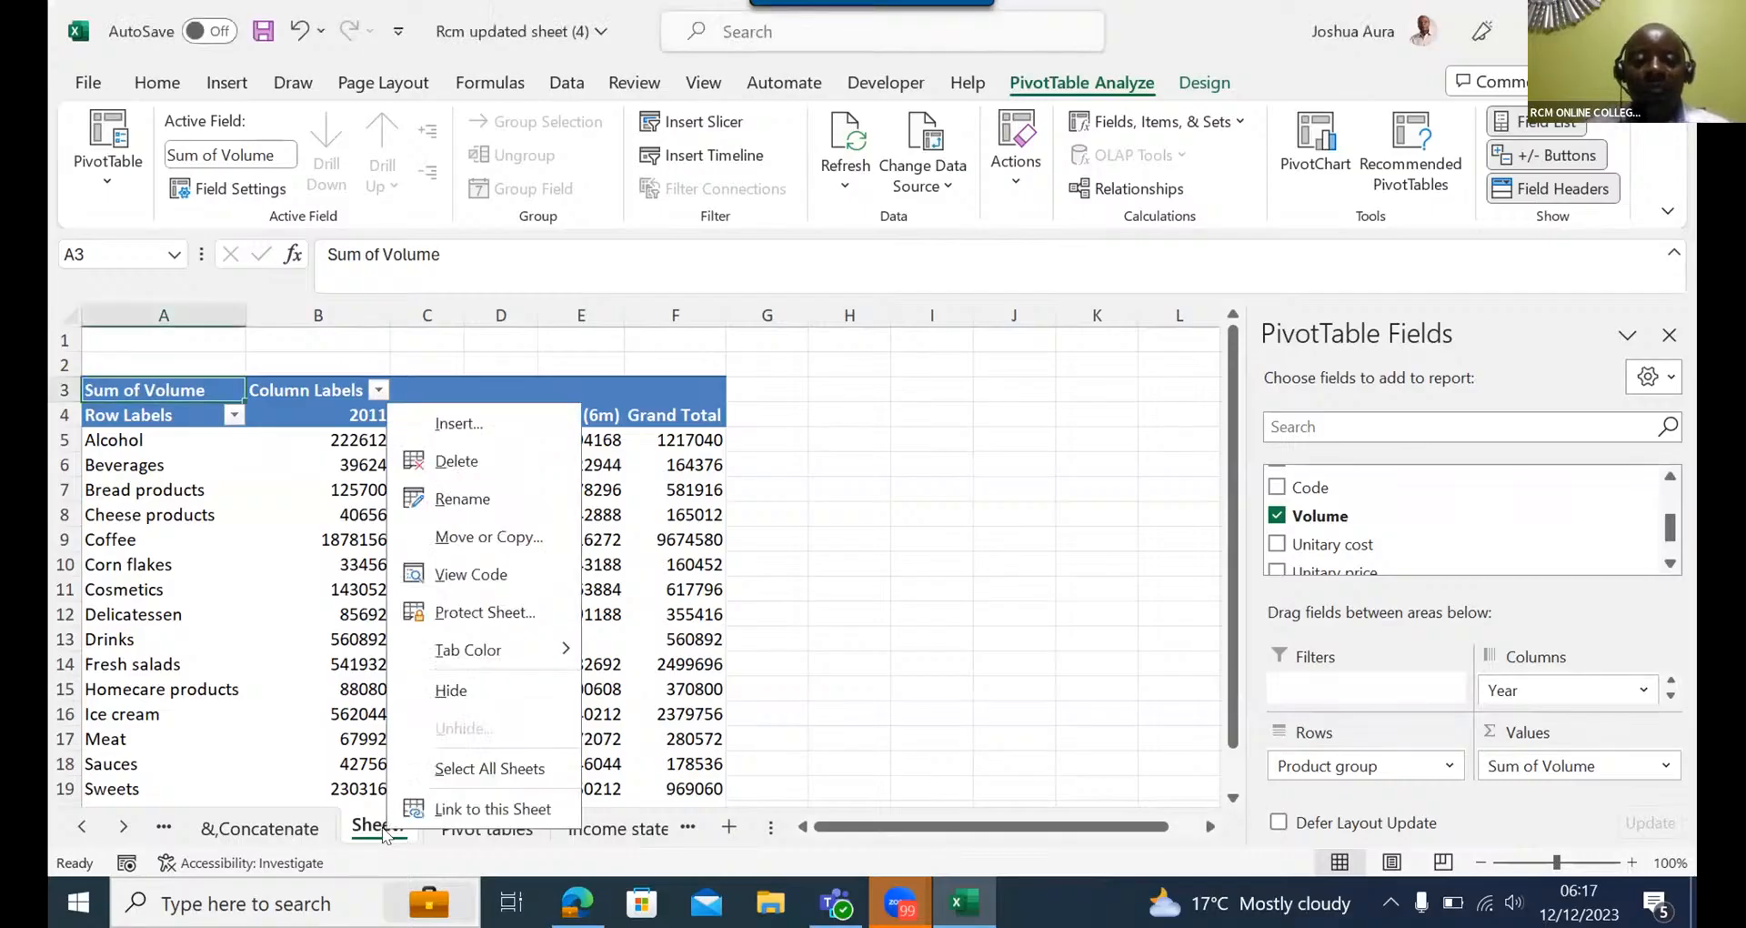
pyautogui.click(458, 461)
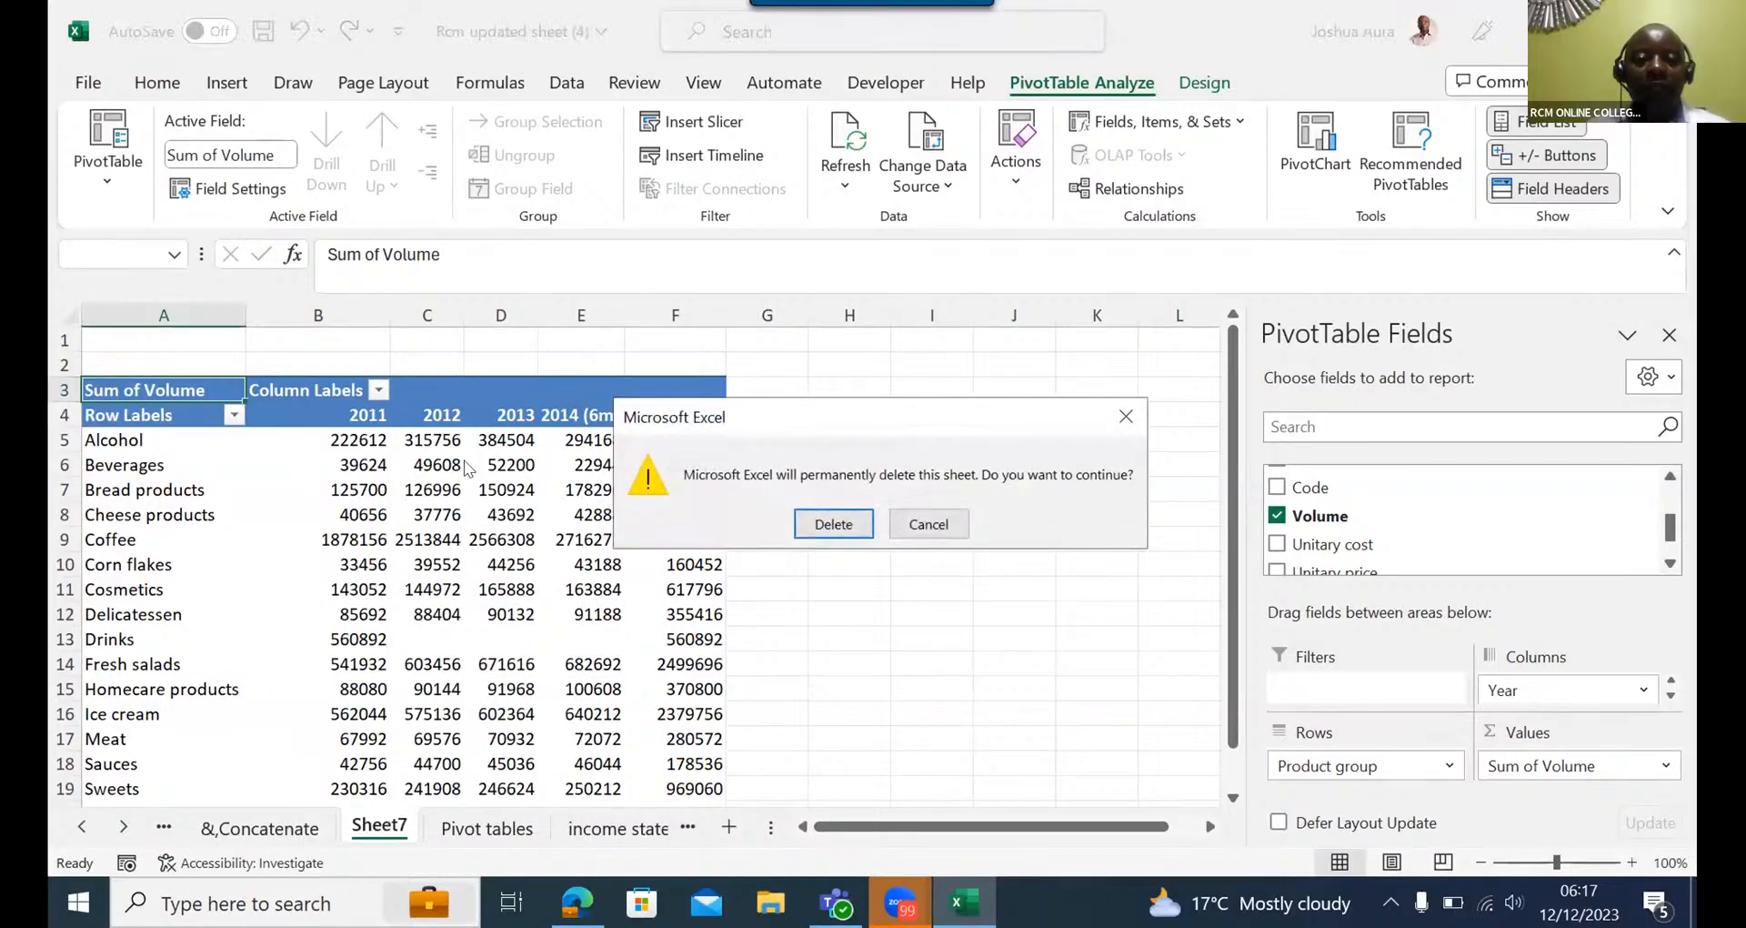
pyautogui.click(800, 525)
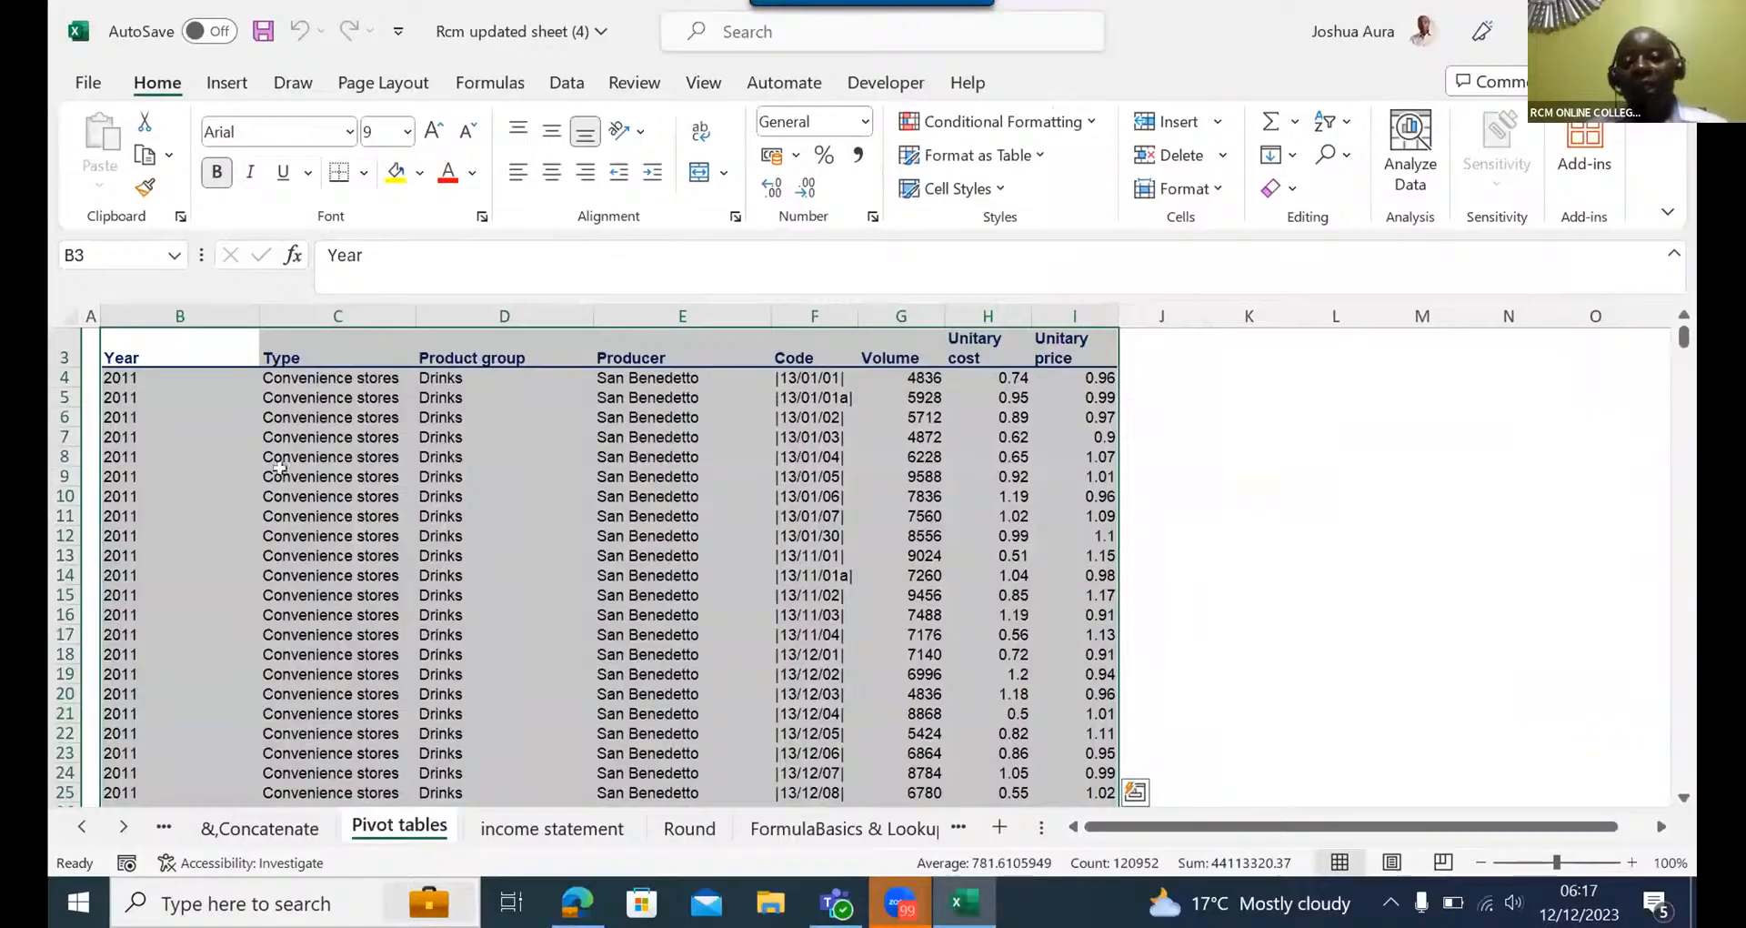
# - Reselect the whole data block B3:I15121 on the Pivot tables sheet, starting from the Year header cell
pyautogui.click(145, 351)
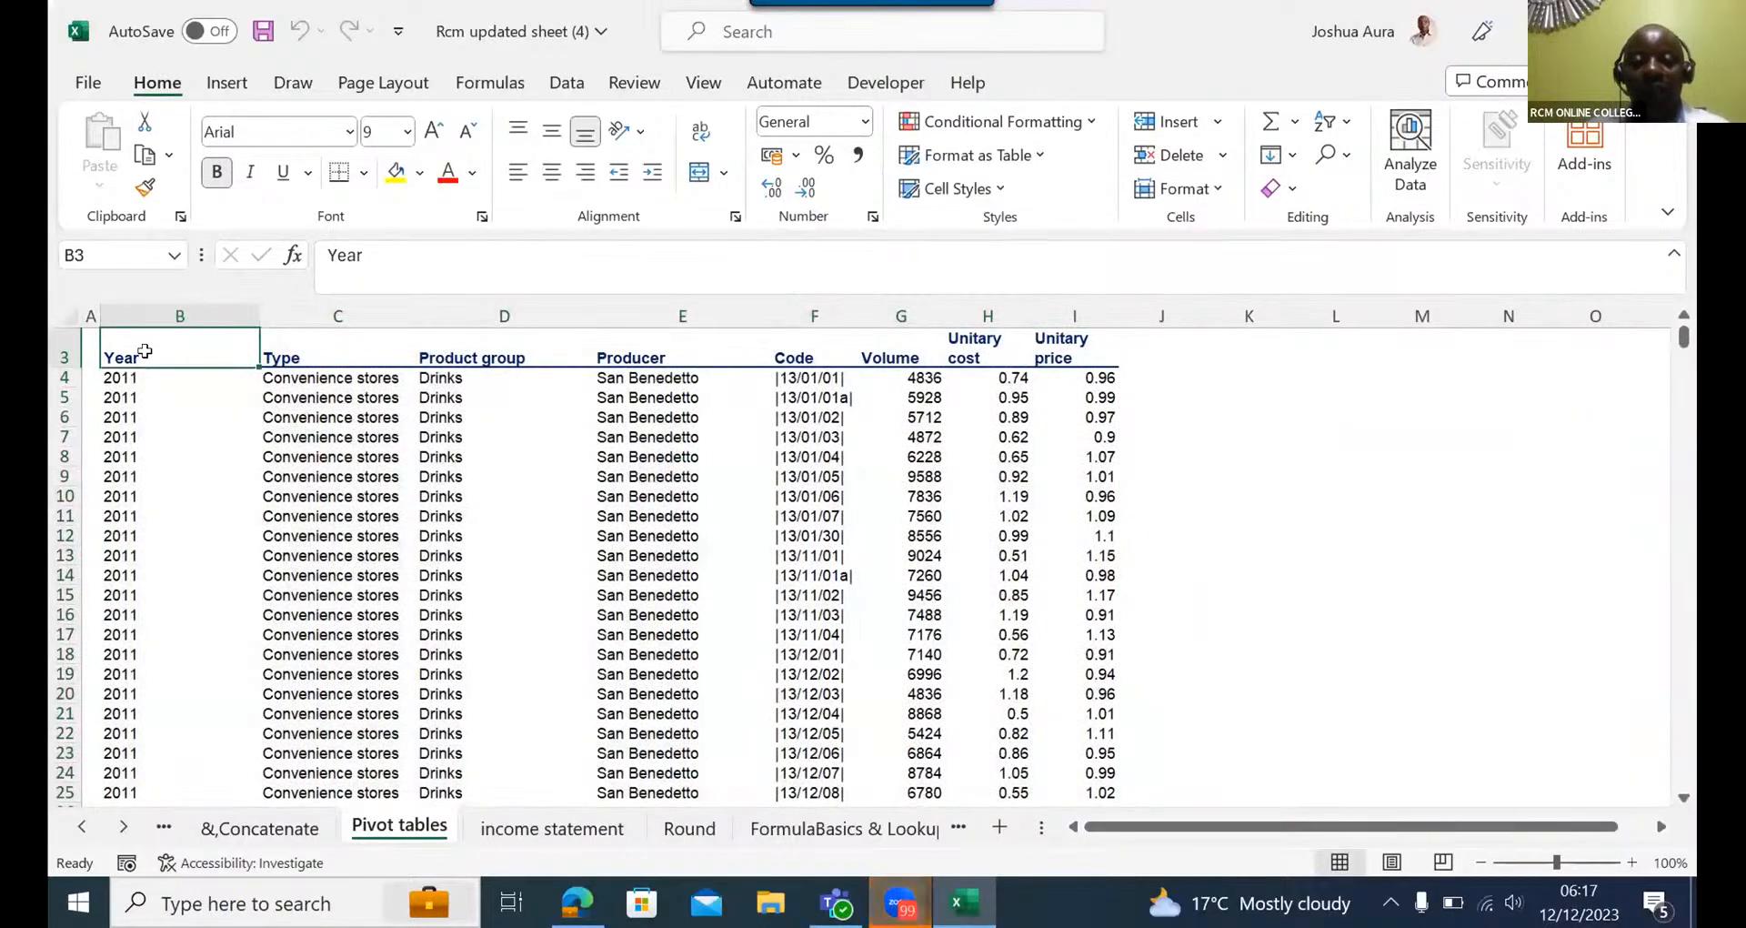
pyautogui.hotkey('ctrl', 'shift', 'Right')
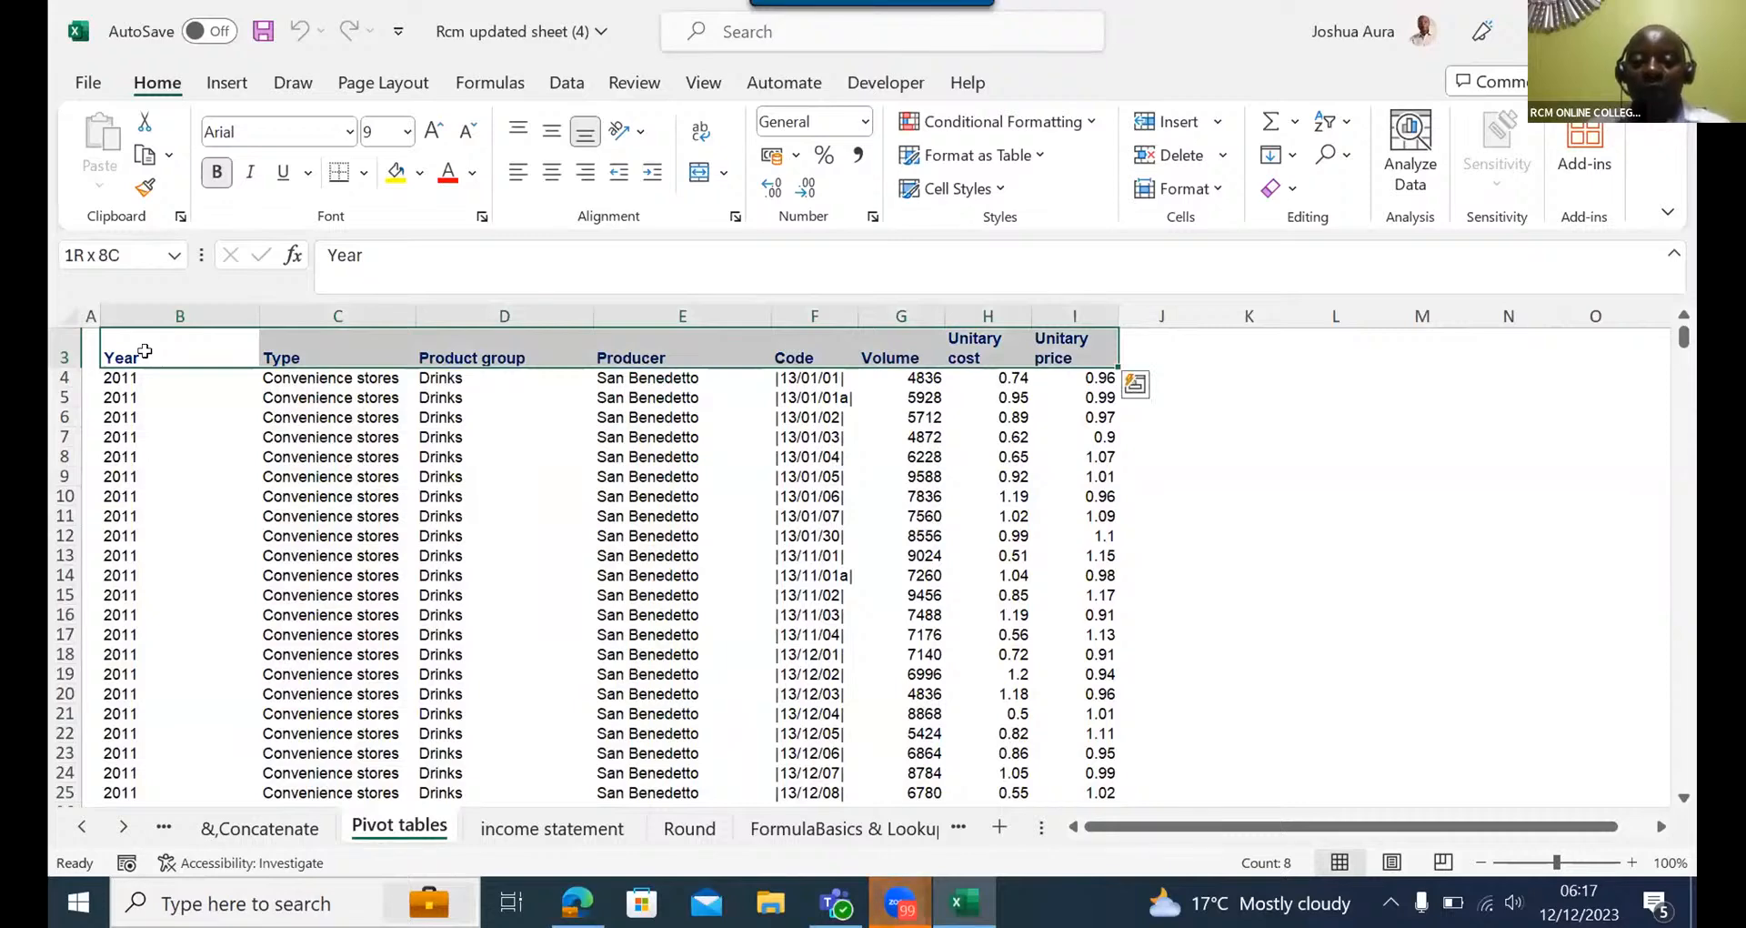
pyautogui.hotkey('ctrl', 'shift', 'Down')
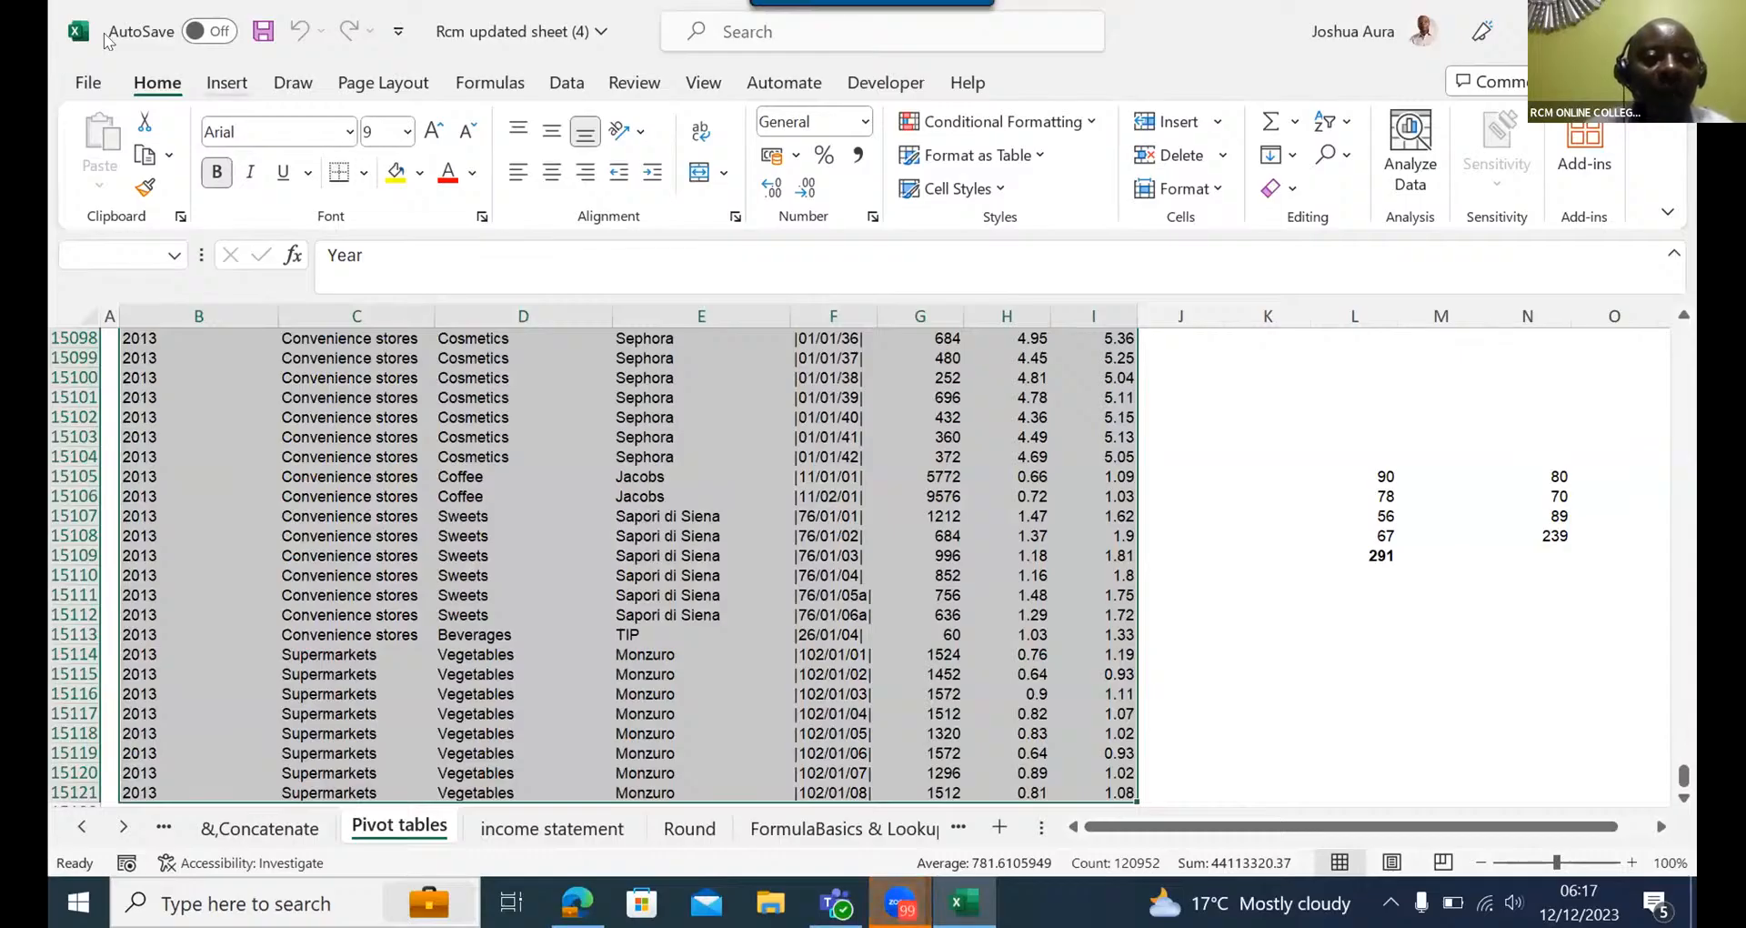
pyautogui.click(226, 83)
pyautogui.click(108, 136)
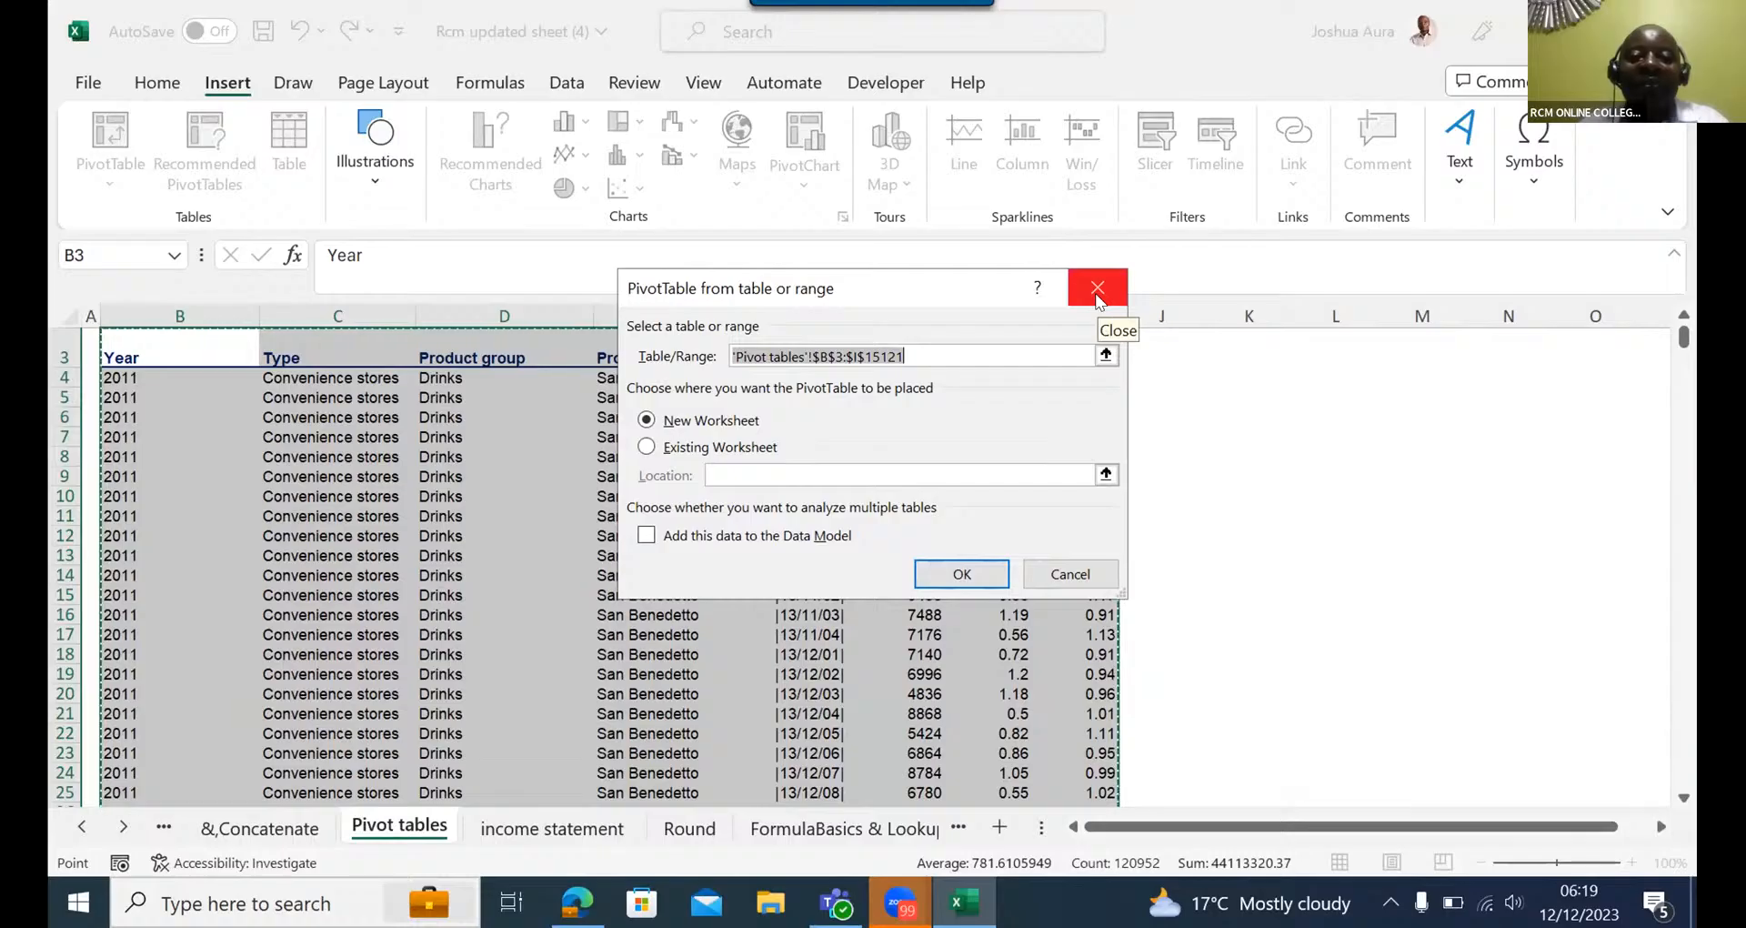
pyautogui.click(1096, 290)
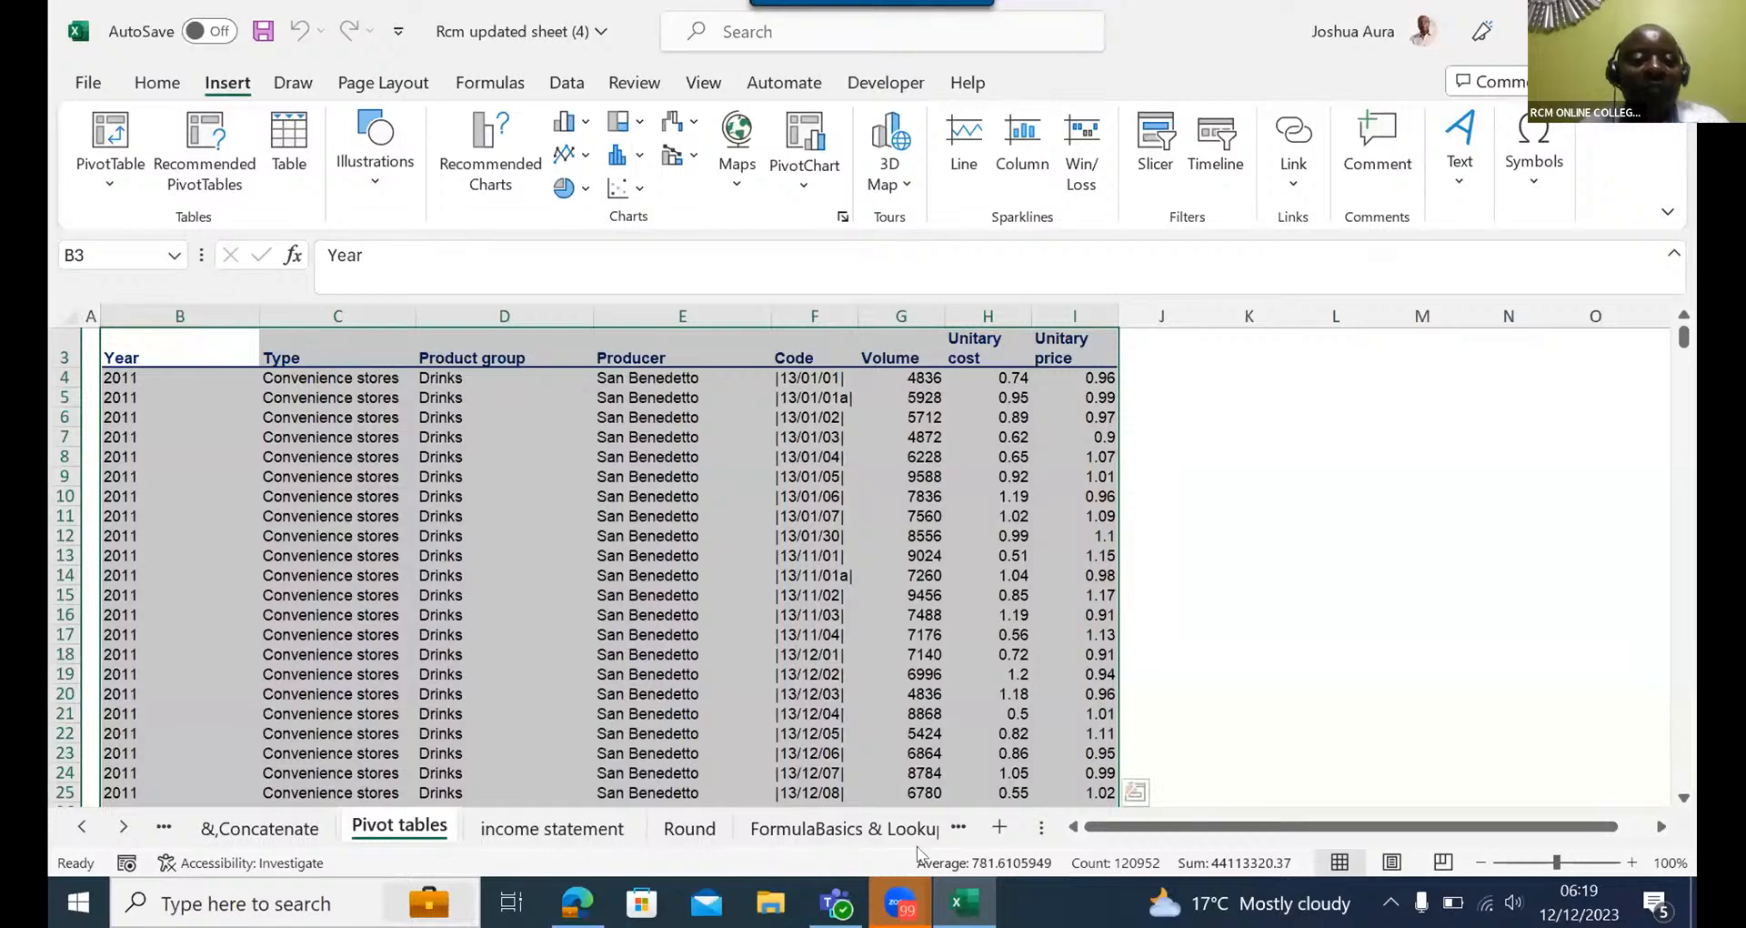
# - Add a new worksheet and enter yuiiiuuyyttttt in cell H5 and qwwwwww in cell I5
pyautogui.click(1000, 828)
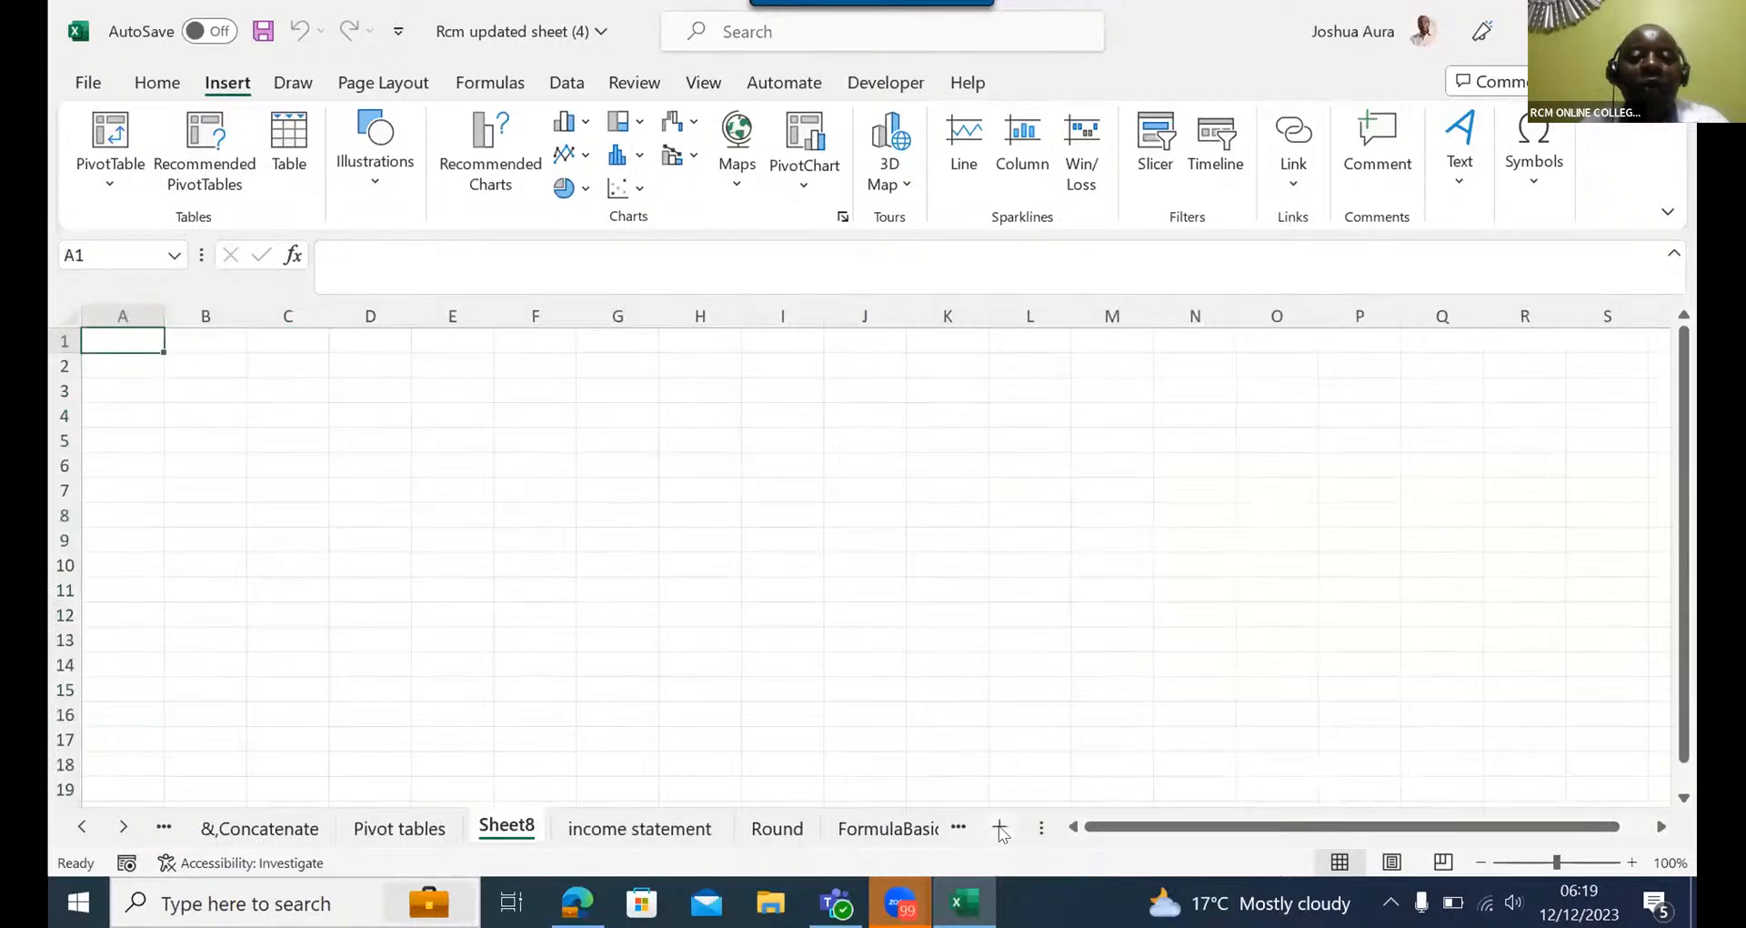
pyautogui.click(693, 438)
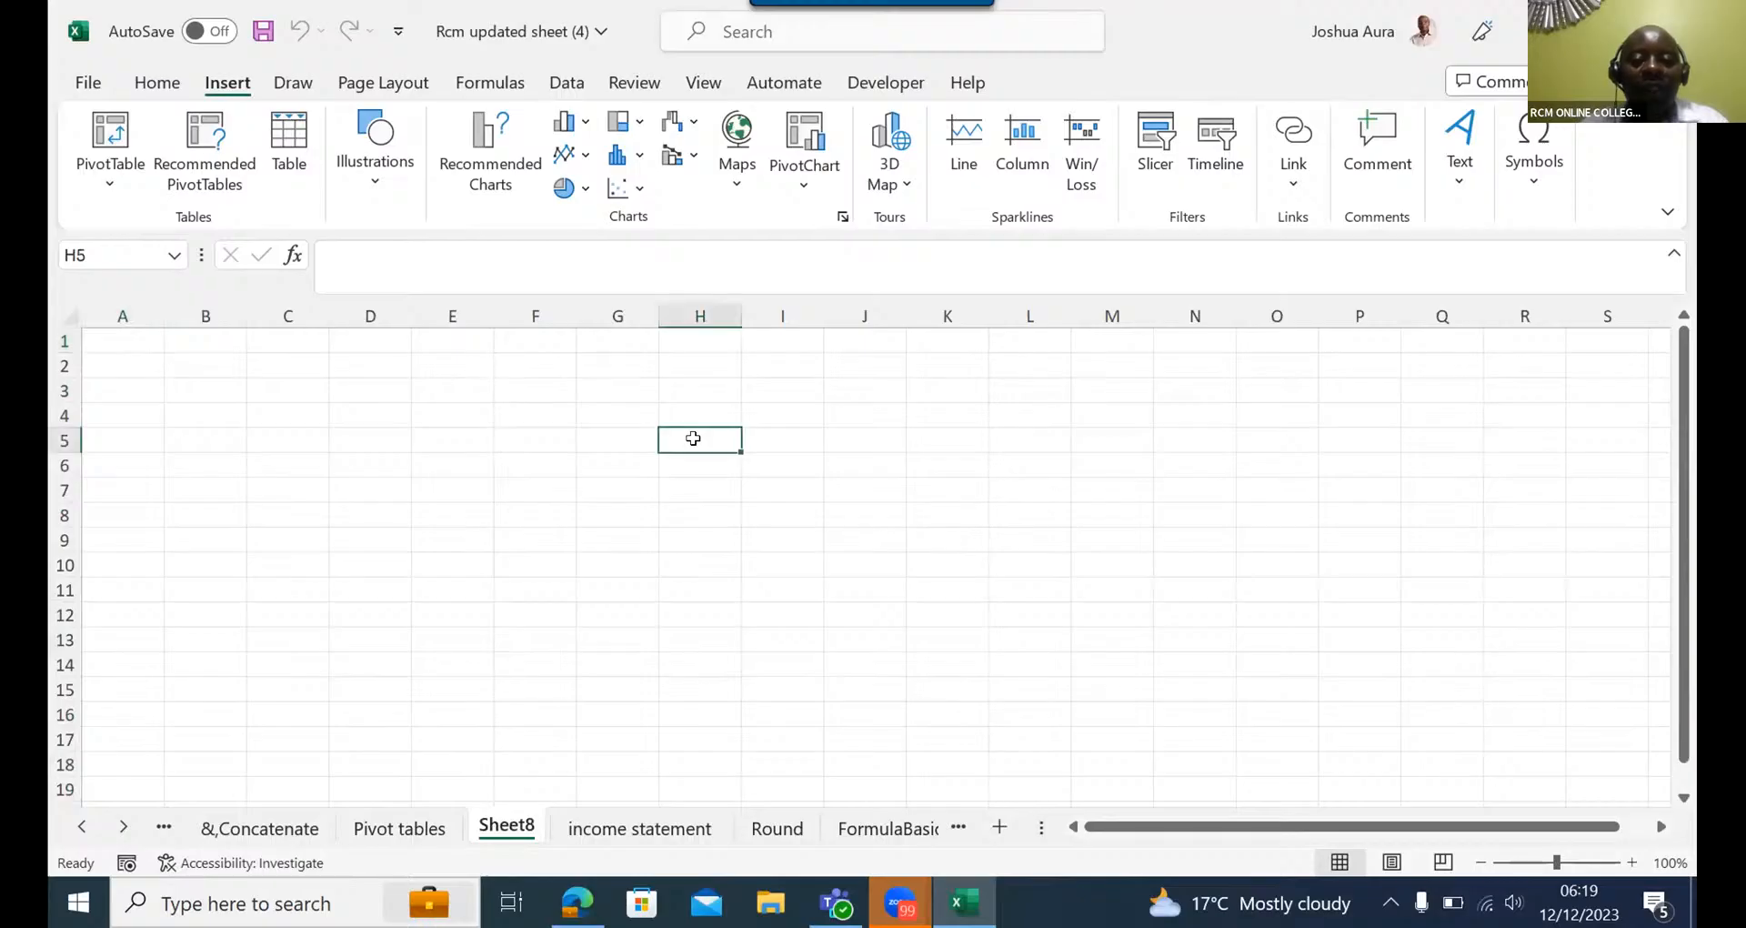
pyautogui.write('yuiiiuu')
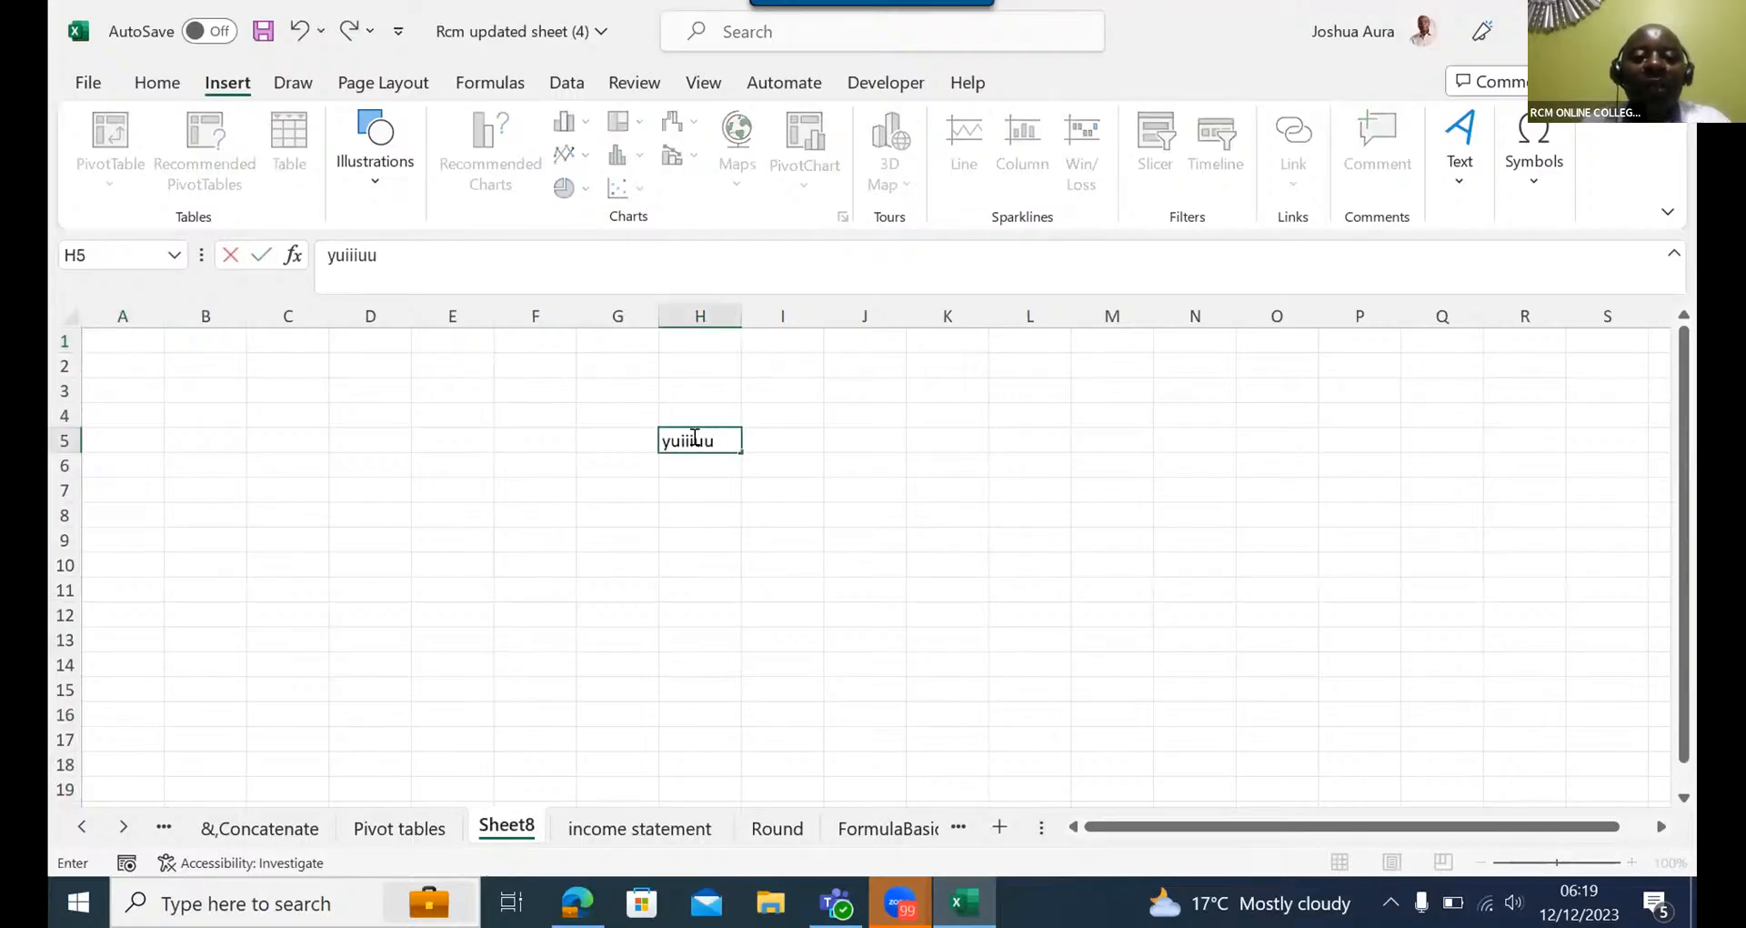
pyautogui.write('yyttttt')
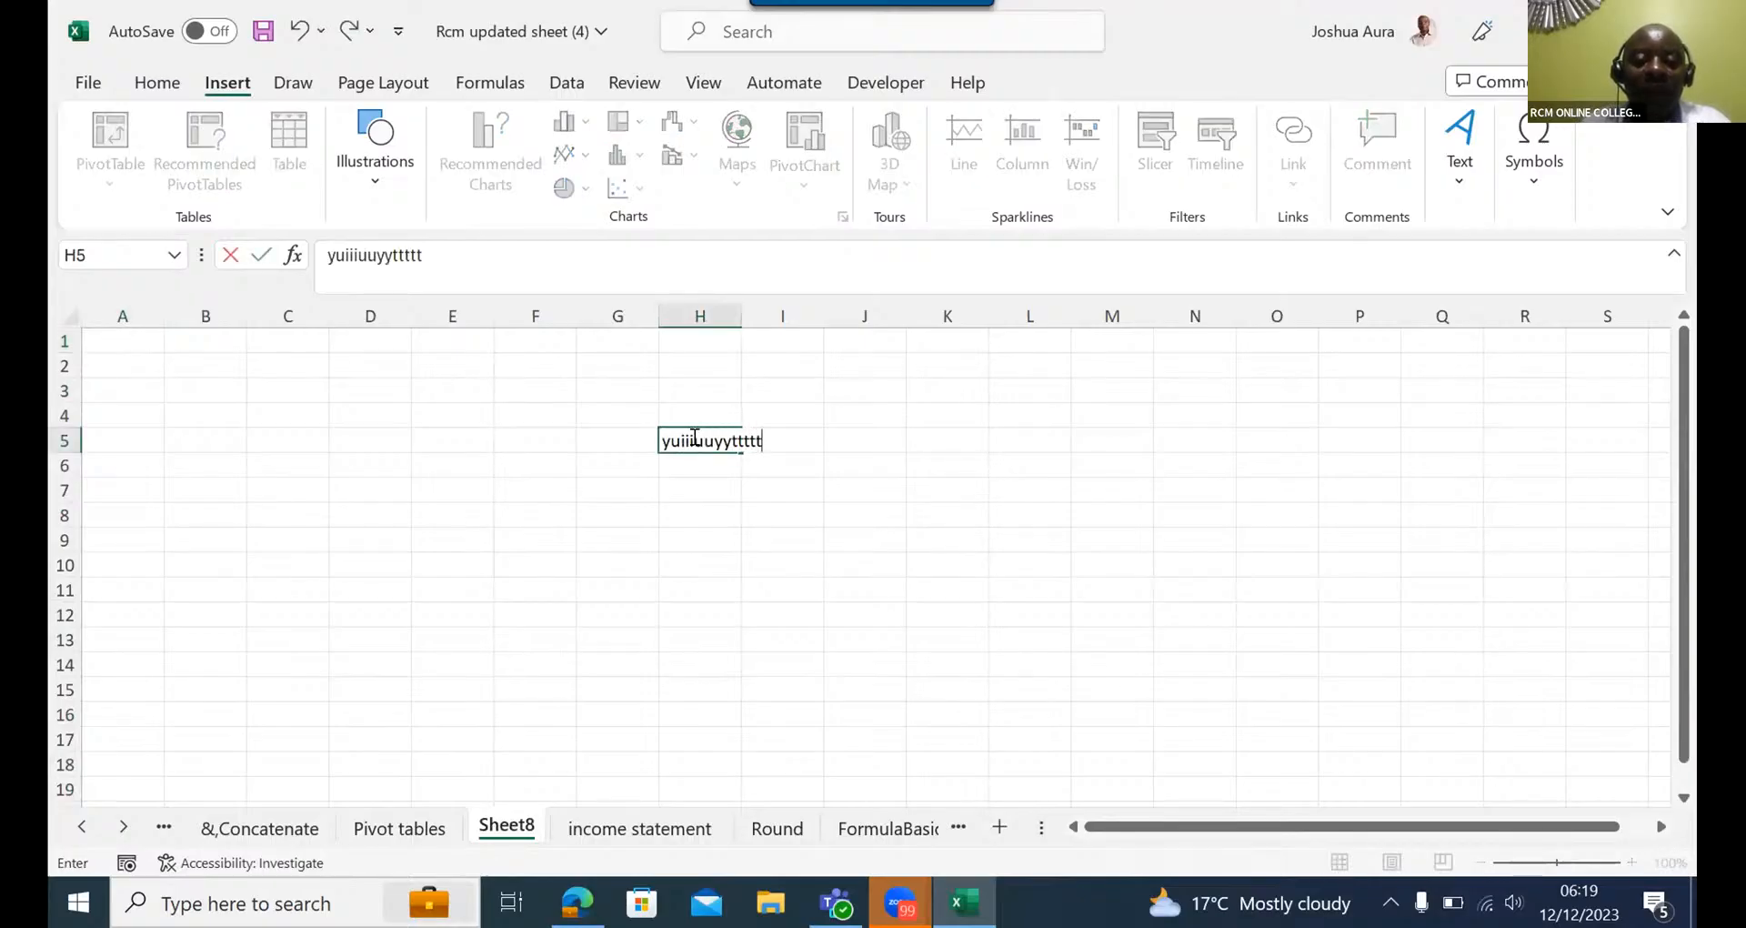
pyautogui.press('Tab')
pyautogui.write('q')
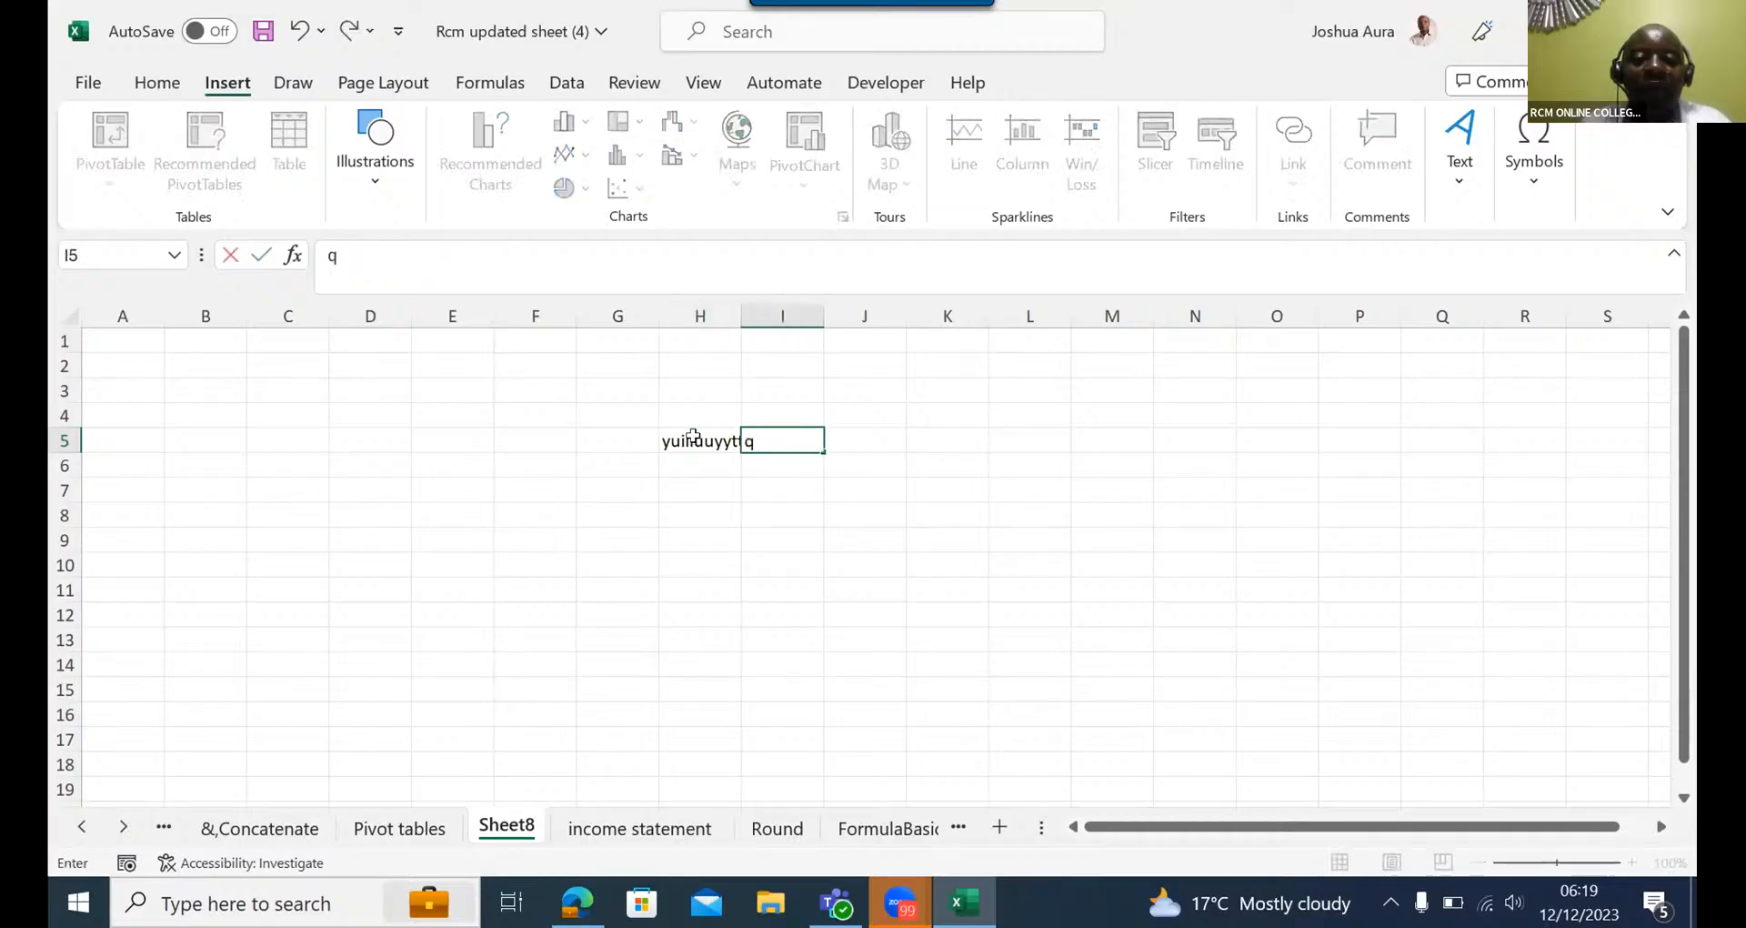
pyautogui.write('wwwwww')
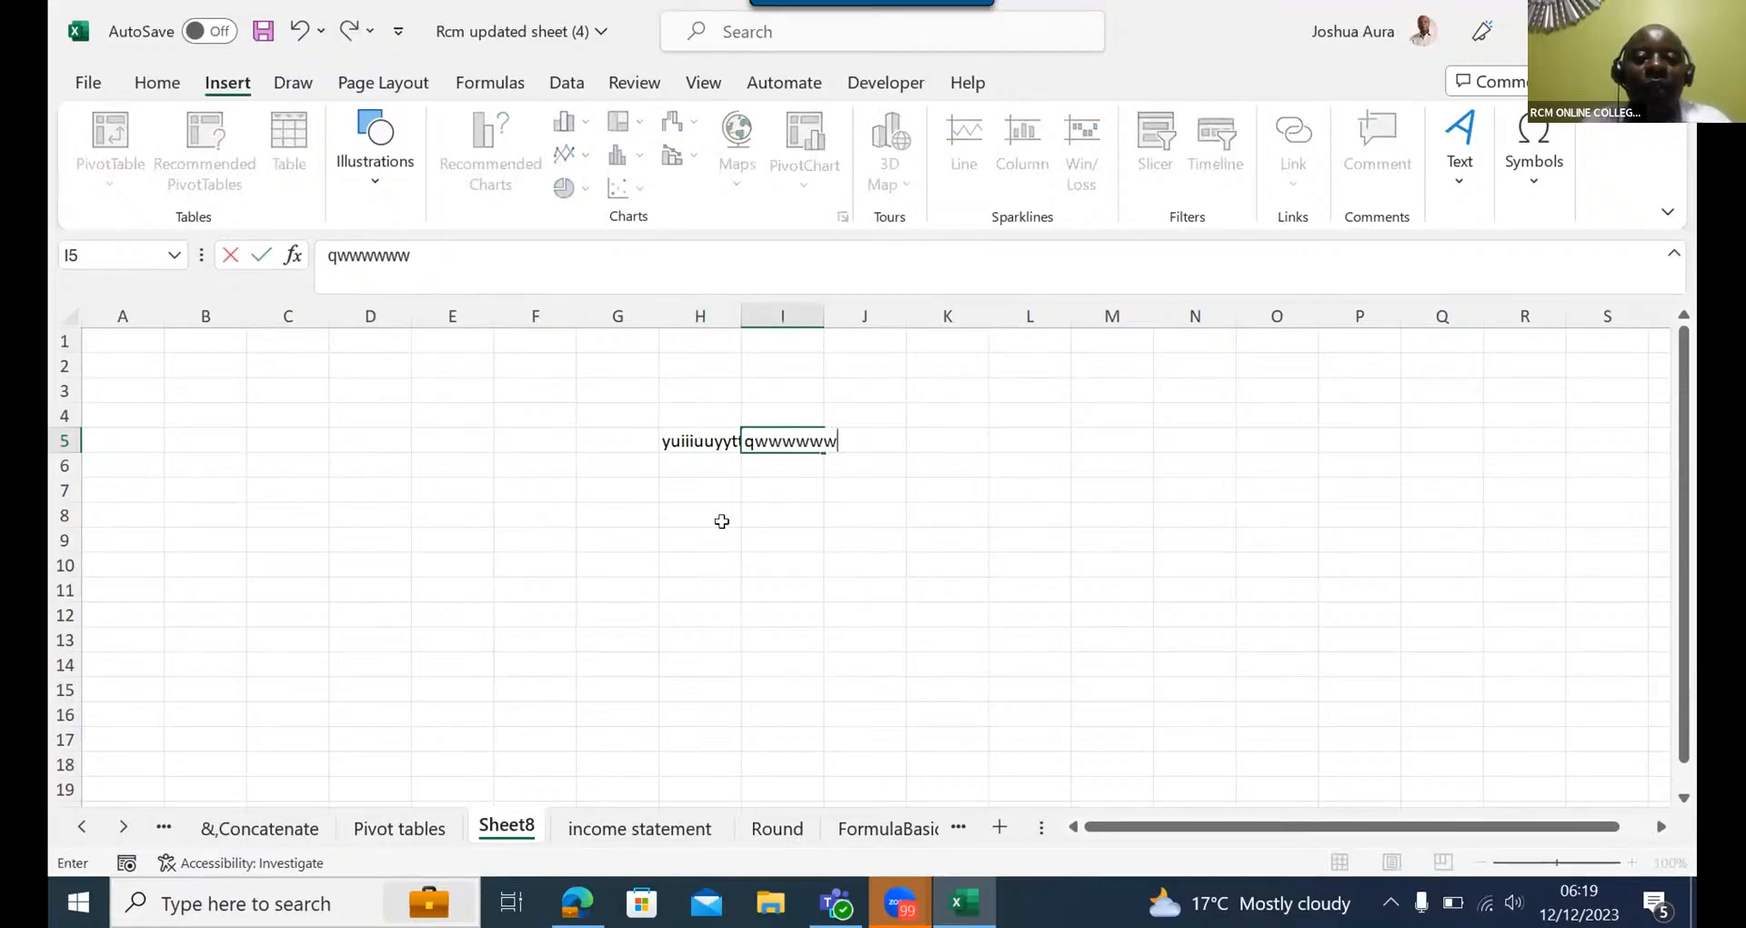
pyautogui.click(722, 521)
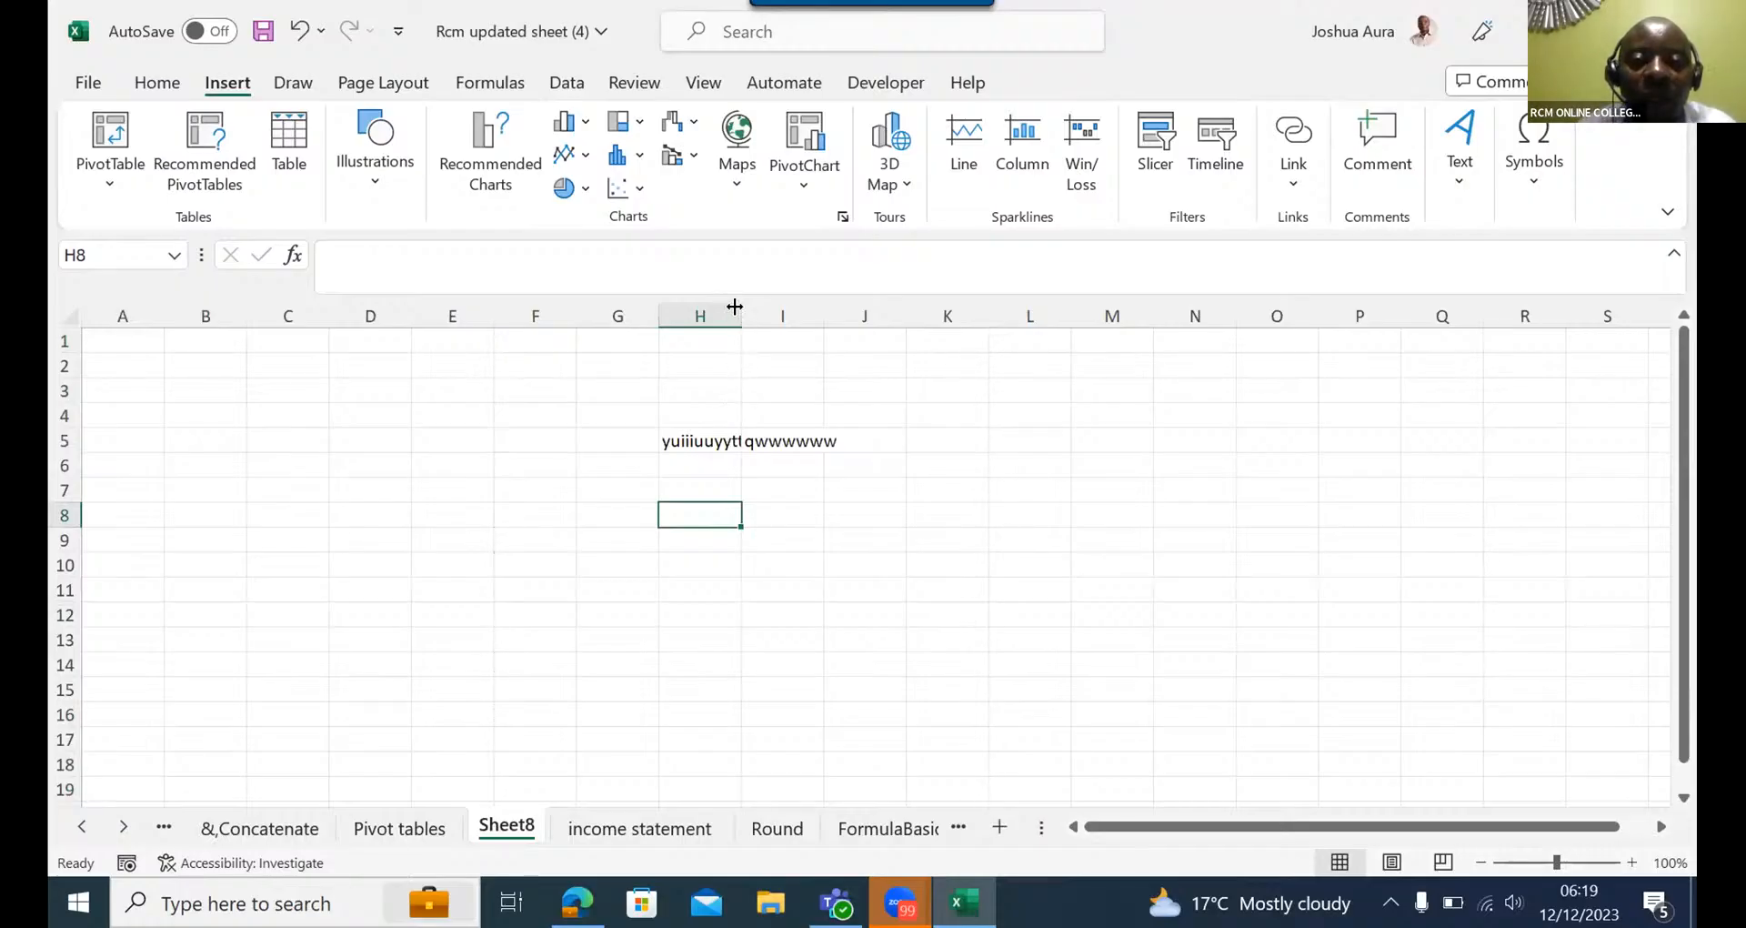
# - Widen and narrow column H manually, and autofit all columns of the sheet to their contents
pyautogui.moveTo(735, 306); pyautogui.dragTo(784, 301)
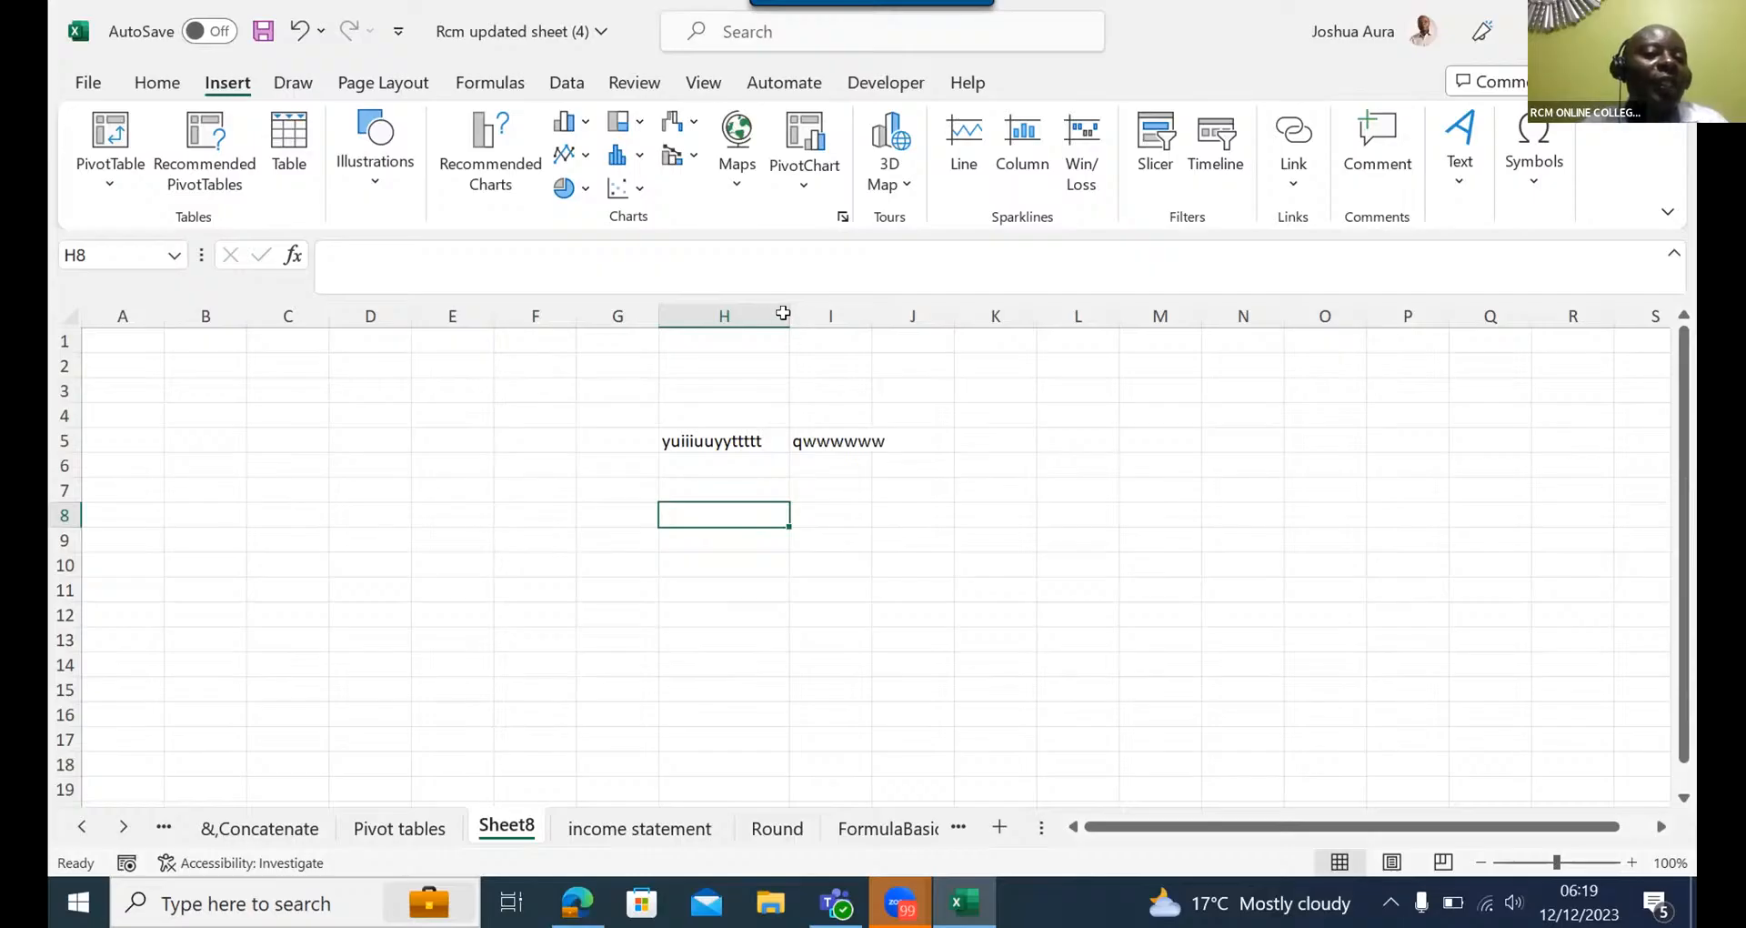
pyautogui.moveTo(783, 312); pyautogui.dragTo(735, 312)
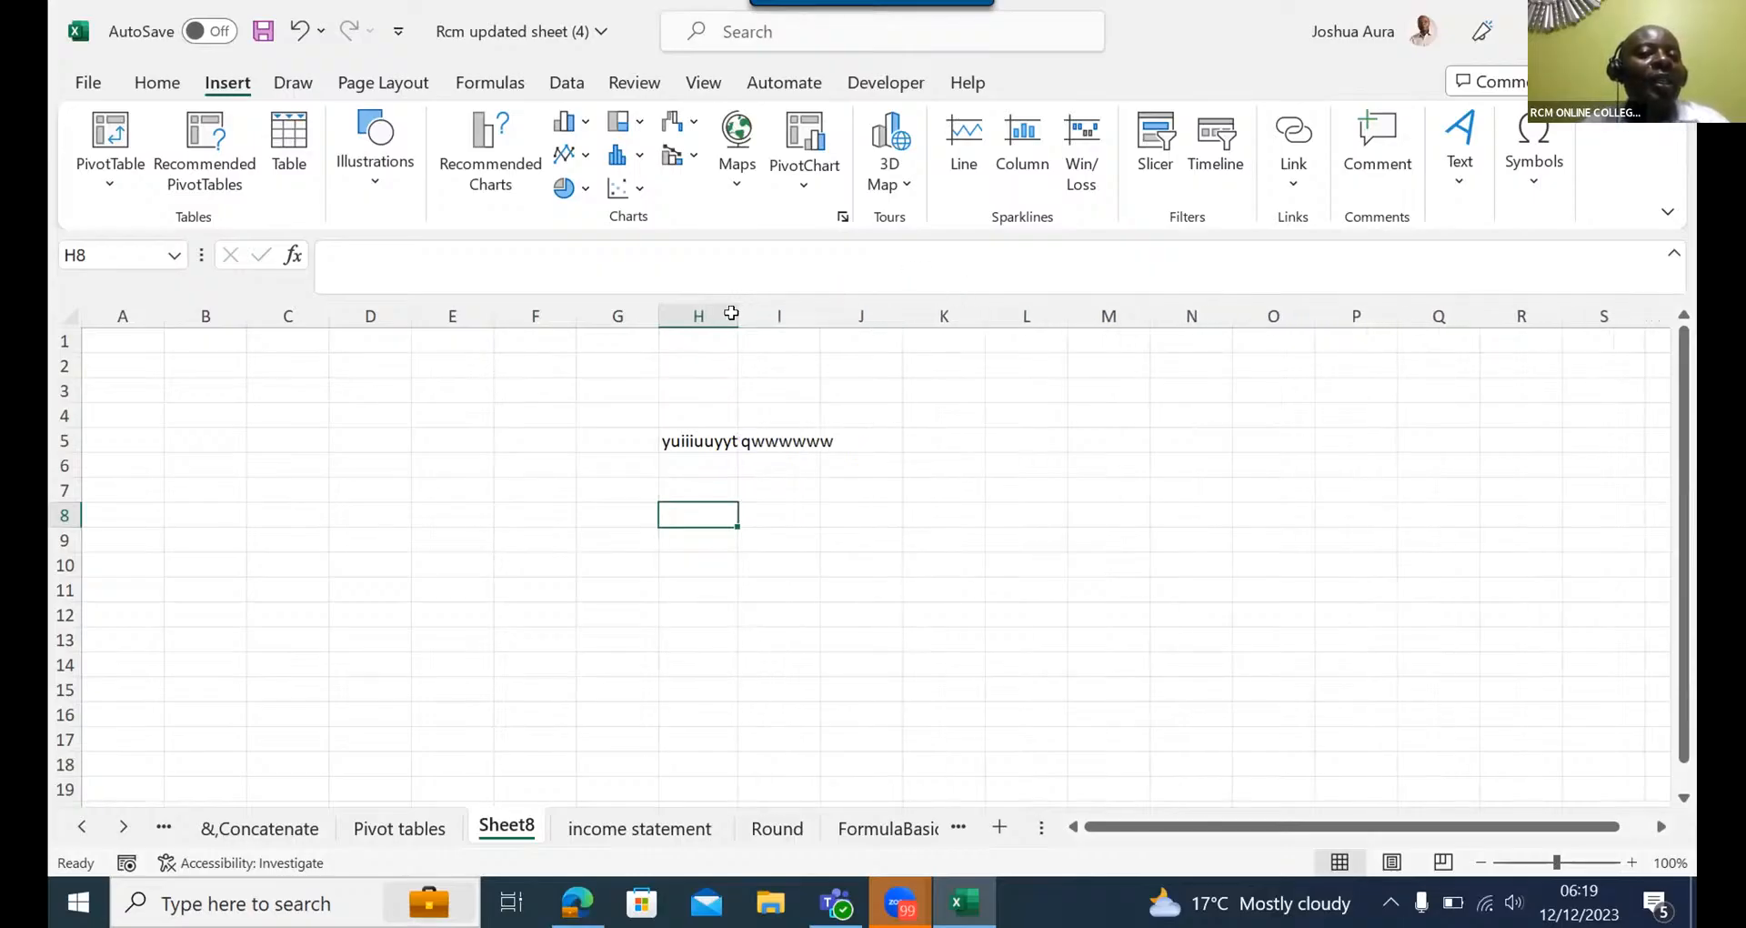
pyautogui.click(71, 312)
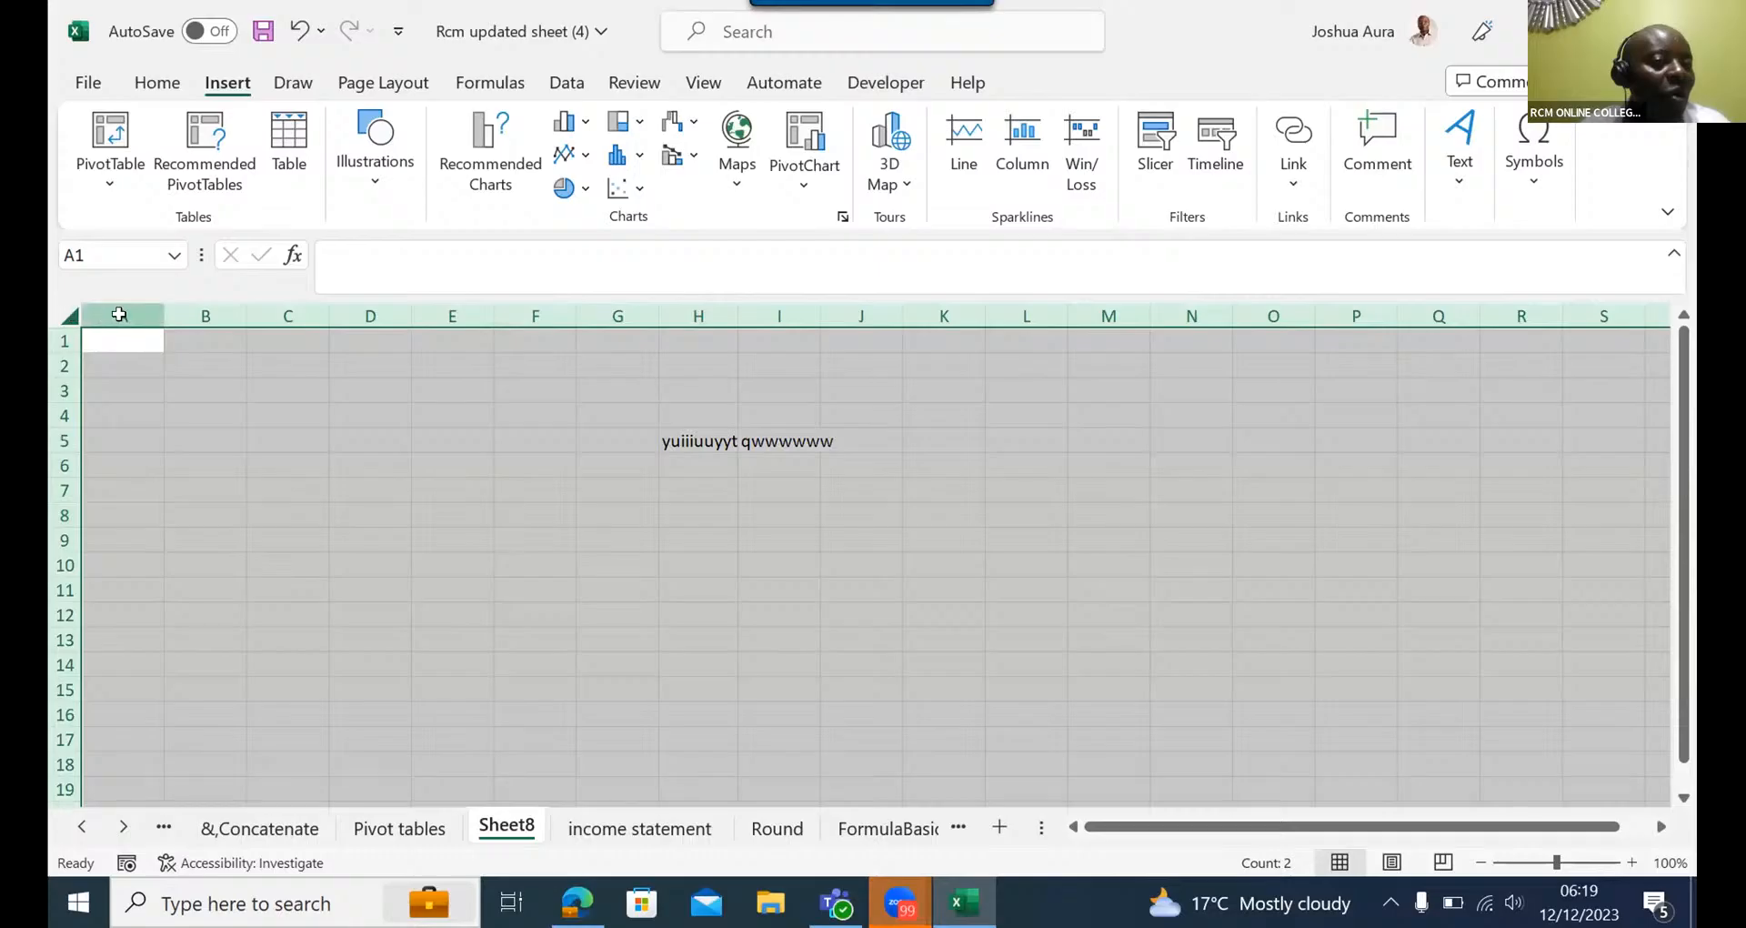
pyautogui.doubleClick(241, 311)
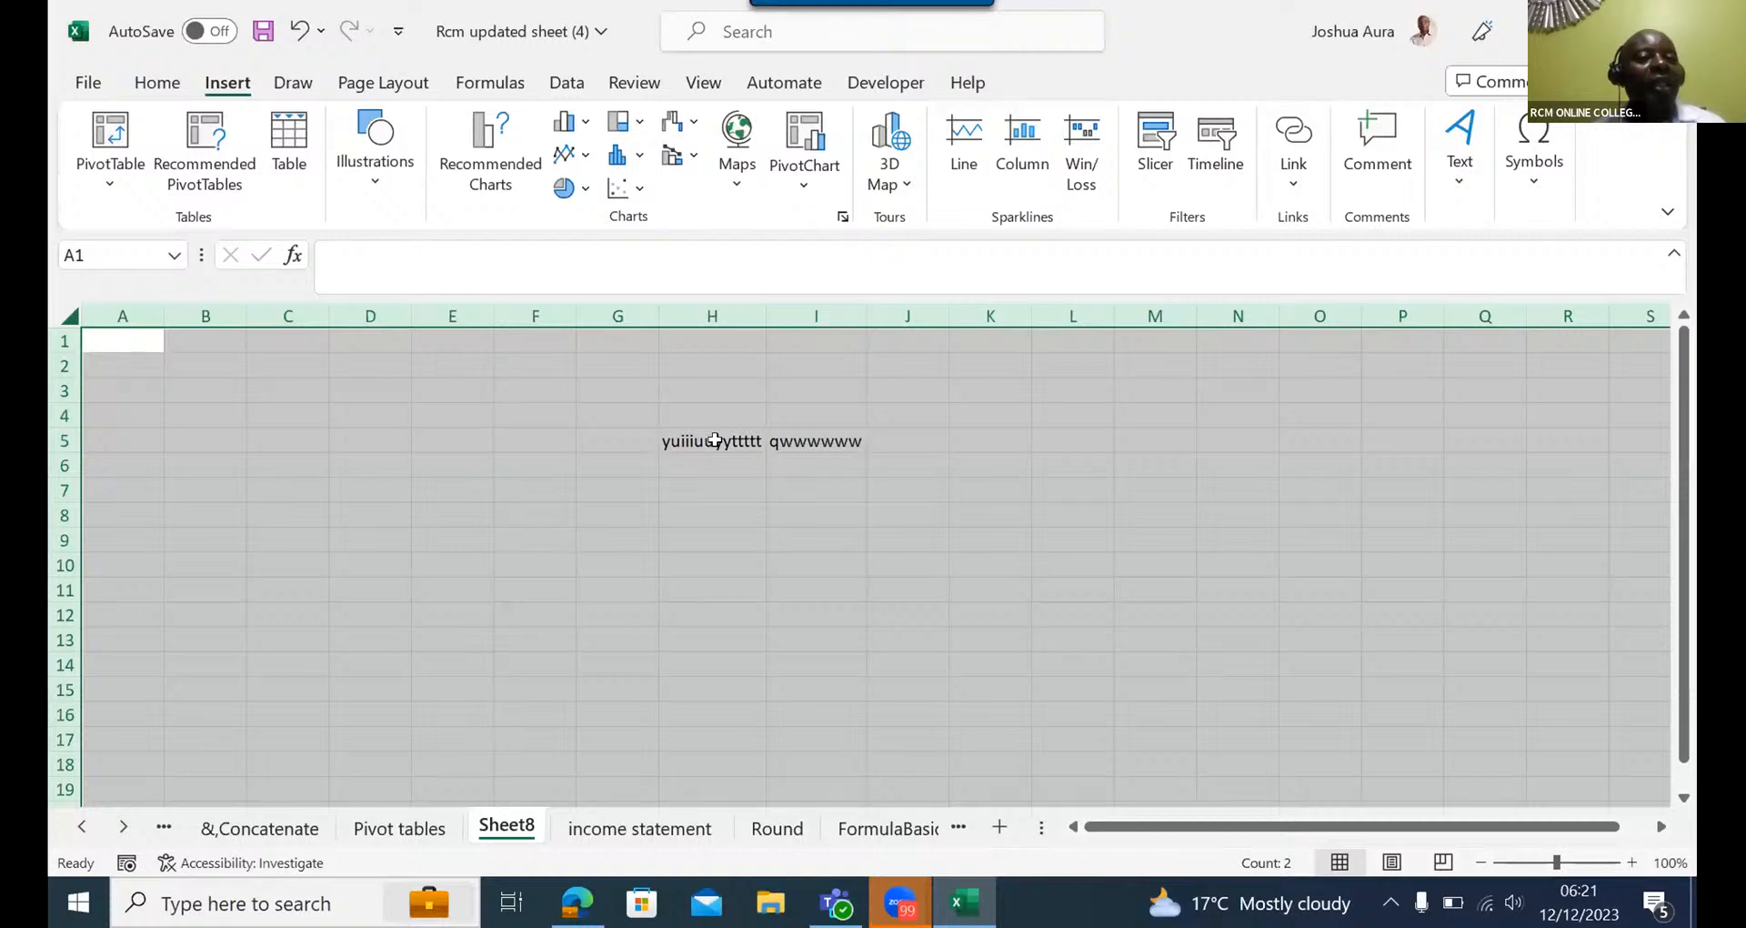
pyautogui.click(1066, 123)
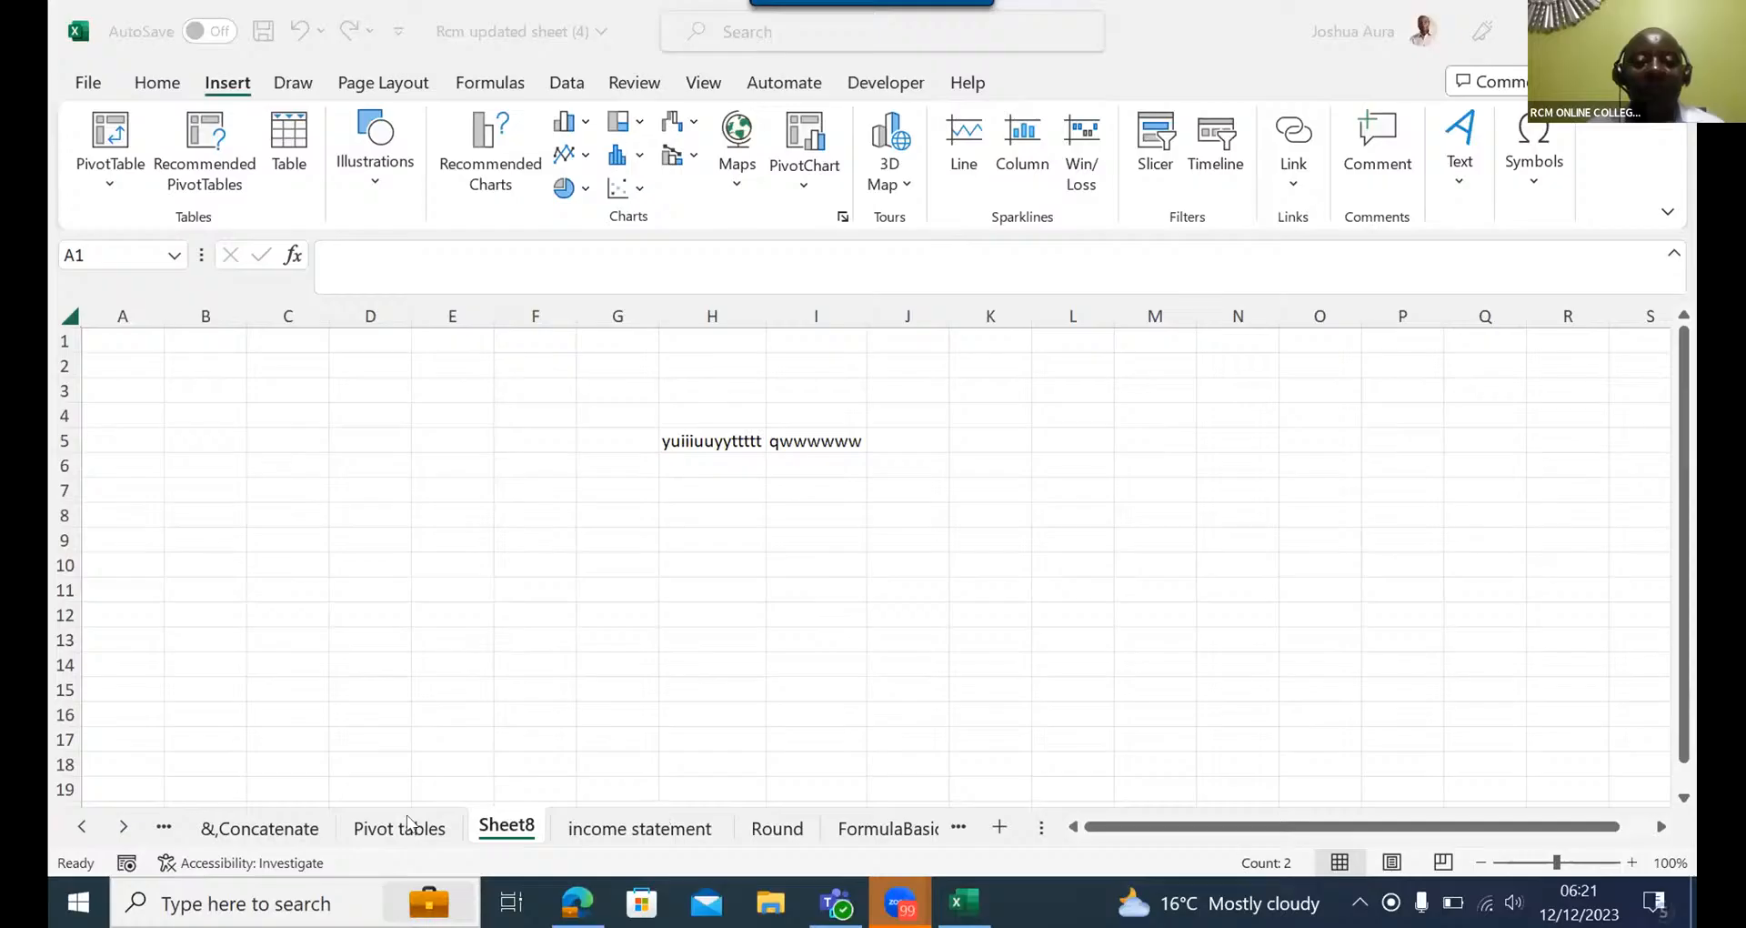
pyautogui.hotkey('ctrl', 'a')
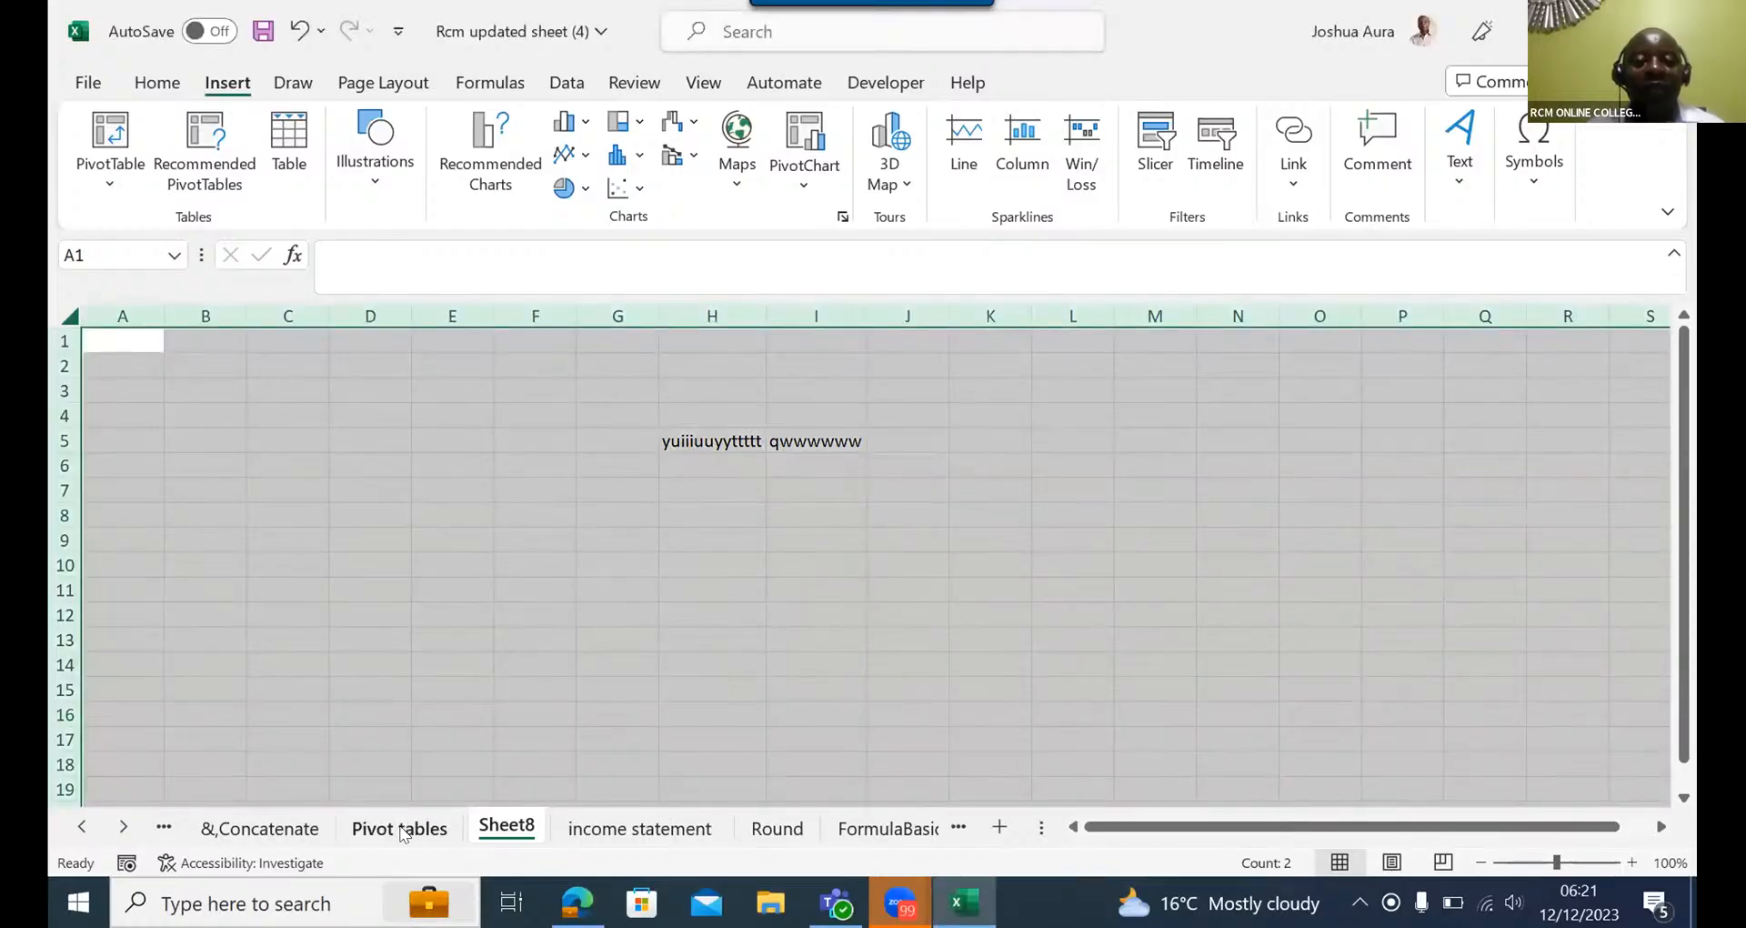
# - Insert a PivotTable on a new worksheet from the selected range B3:I15121 of the Pivot tables sheet
pyautogui.click(400, 828)
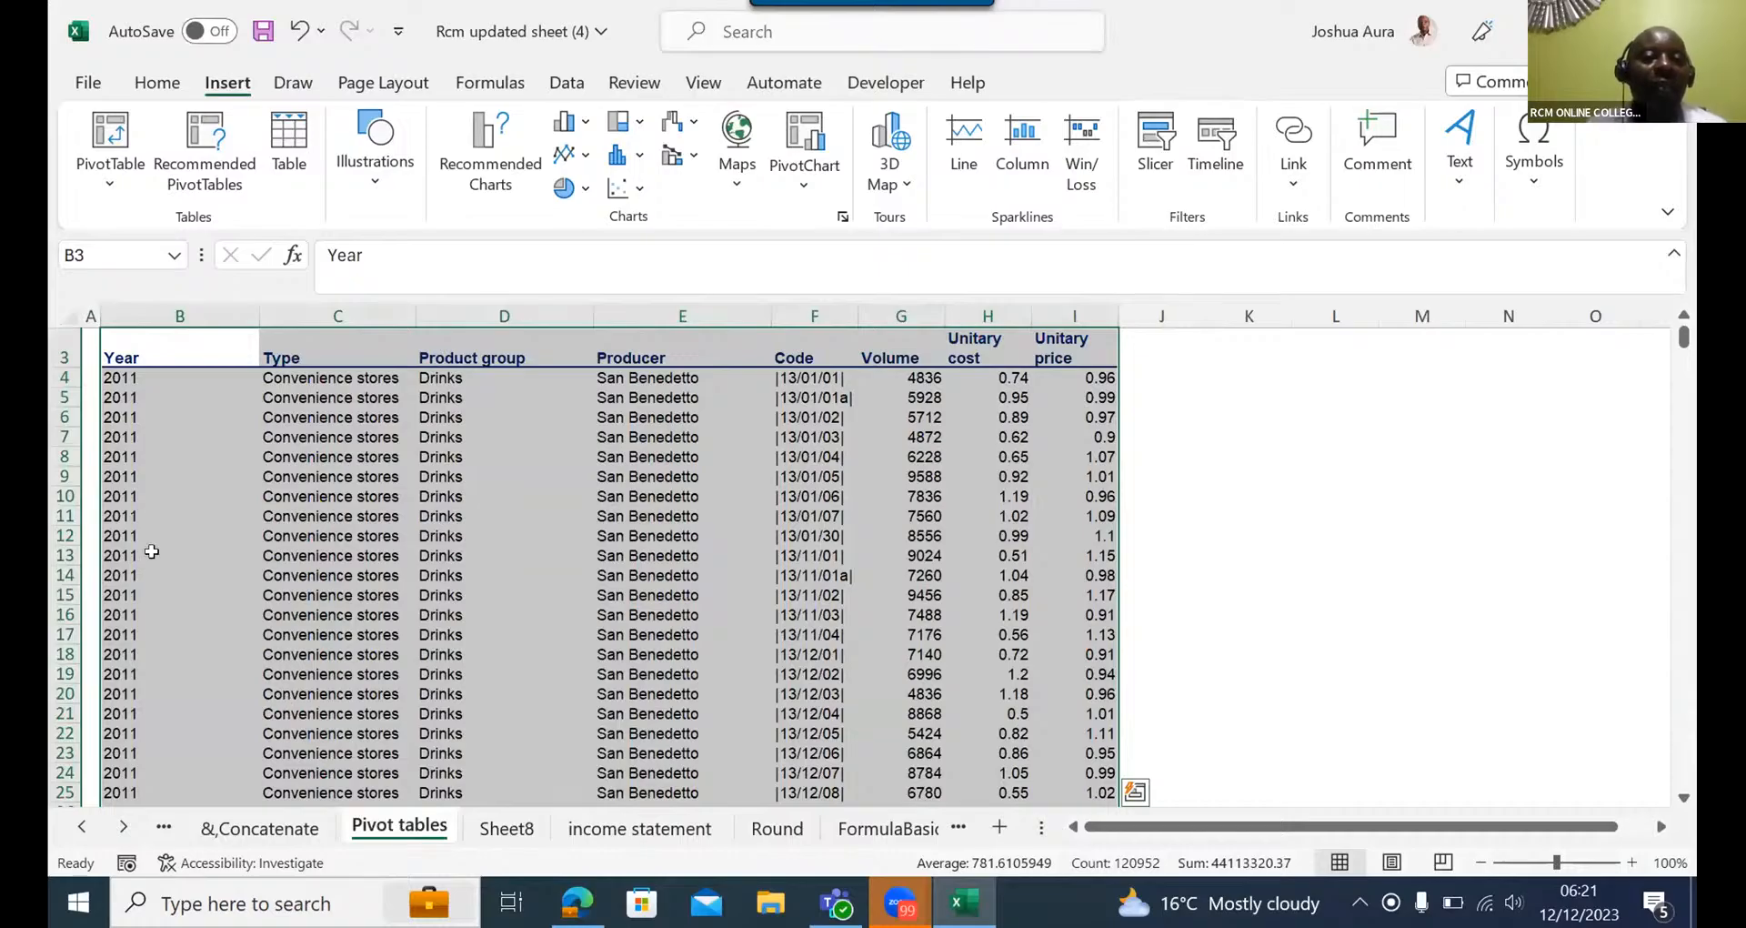
pyautogui.click(112, 127)
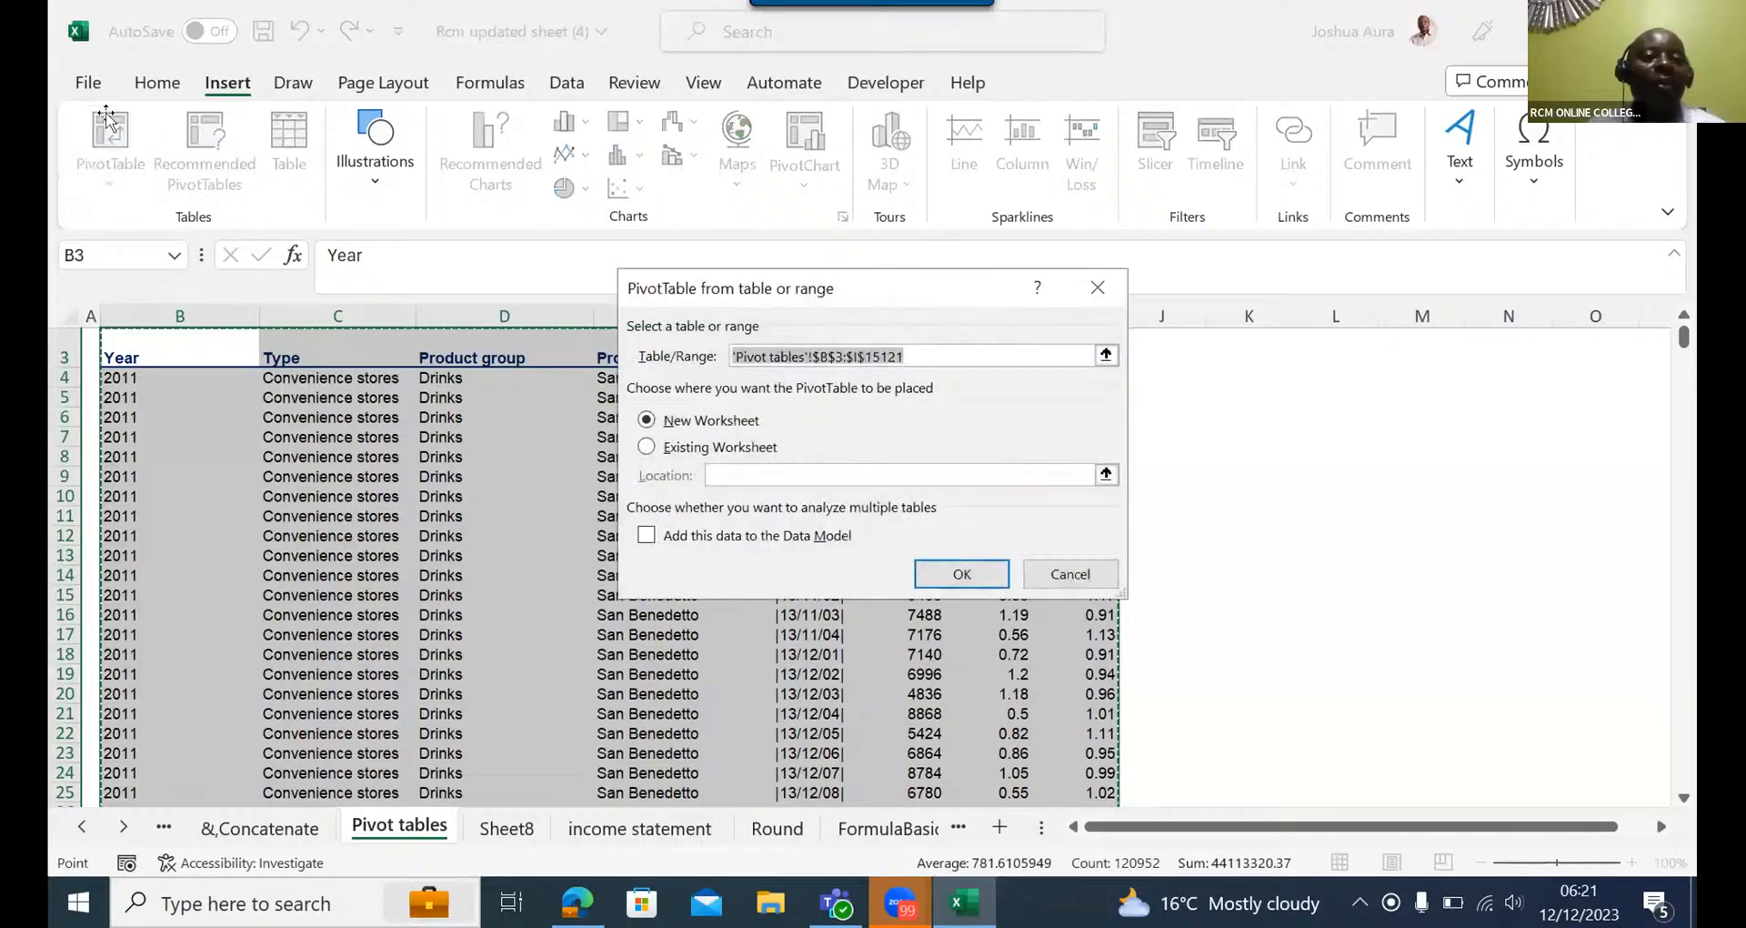
pyautogui.click(969, 576)
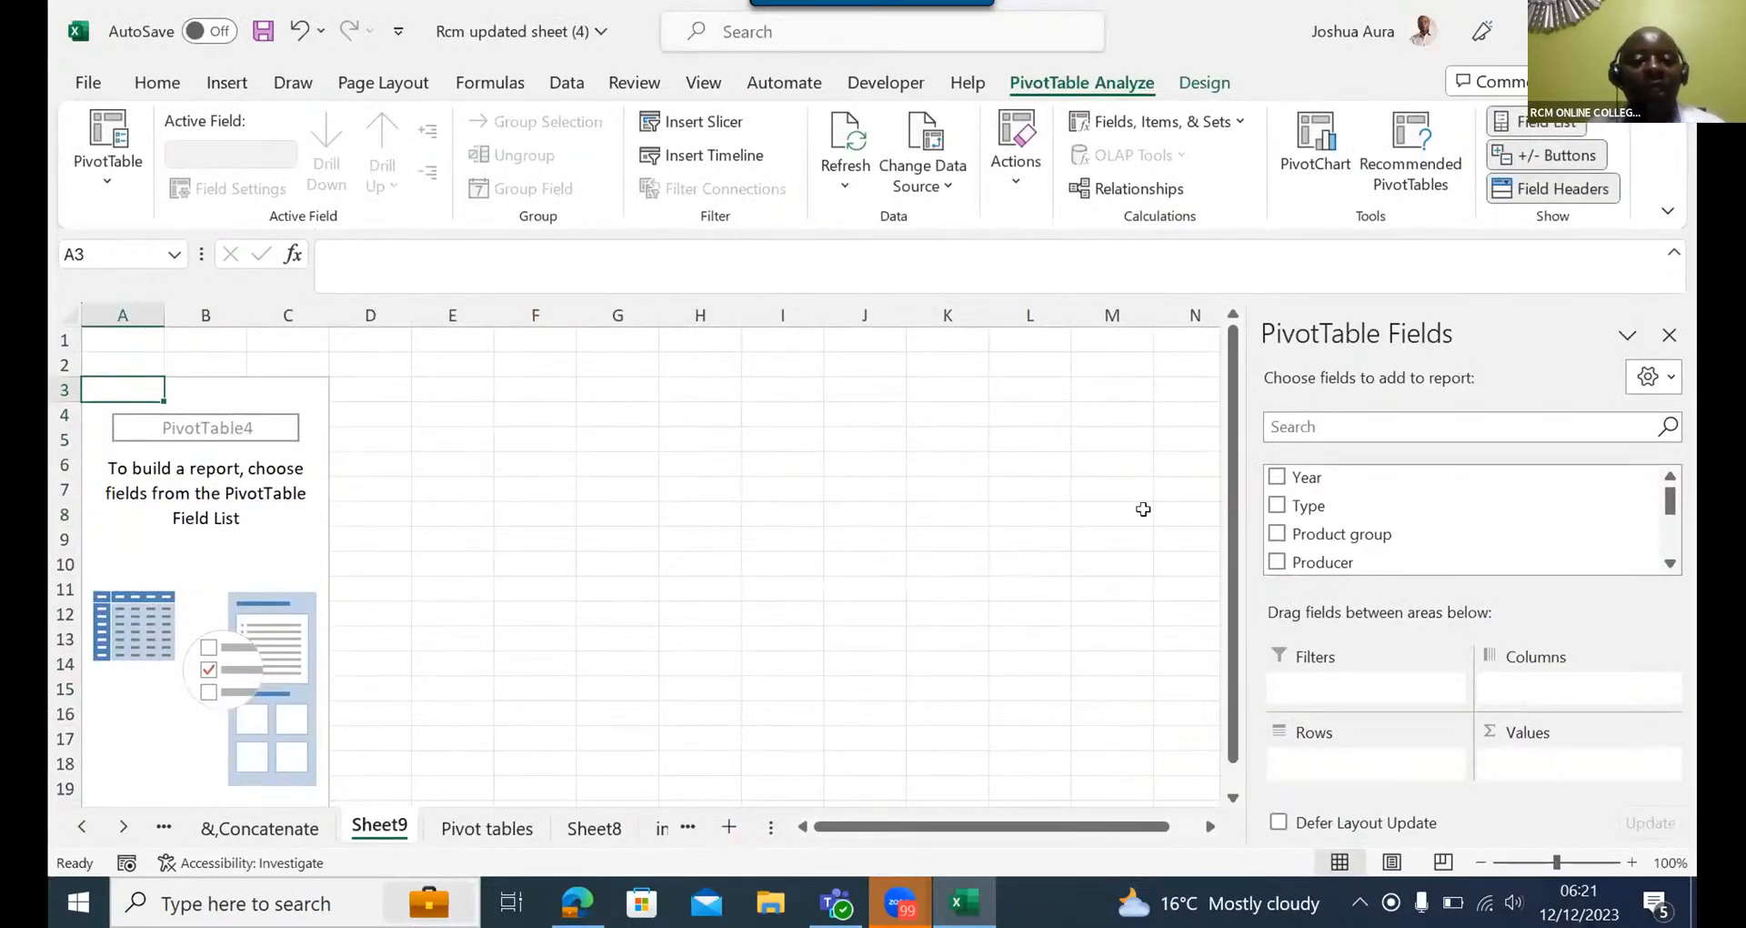
# - Add the Volume field to the PivotTable's Values area and summarize it by Sum
pyautogui.click(1668, 561)
pyautogui.click(1669, 561)
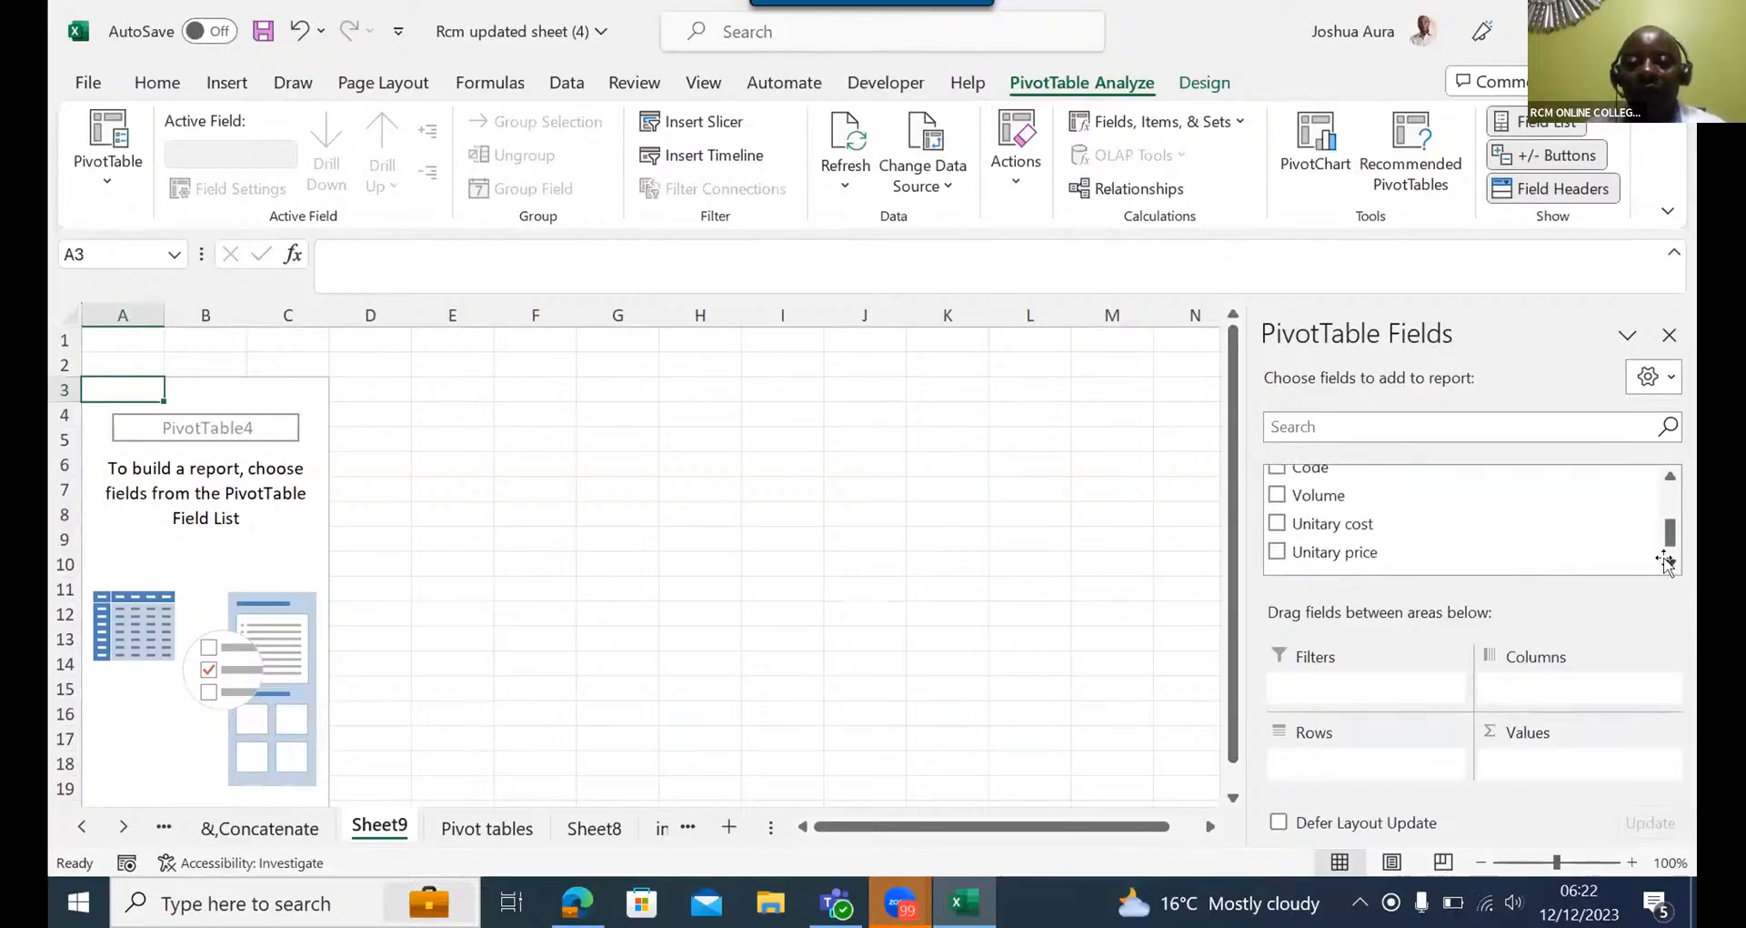
pyautogui.moveTo(1314, 495); pyautogui.dragTo(1526, 769)
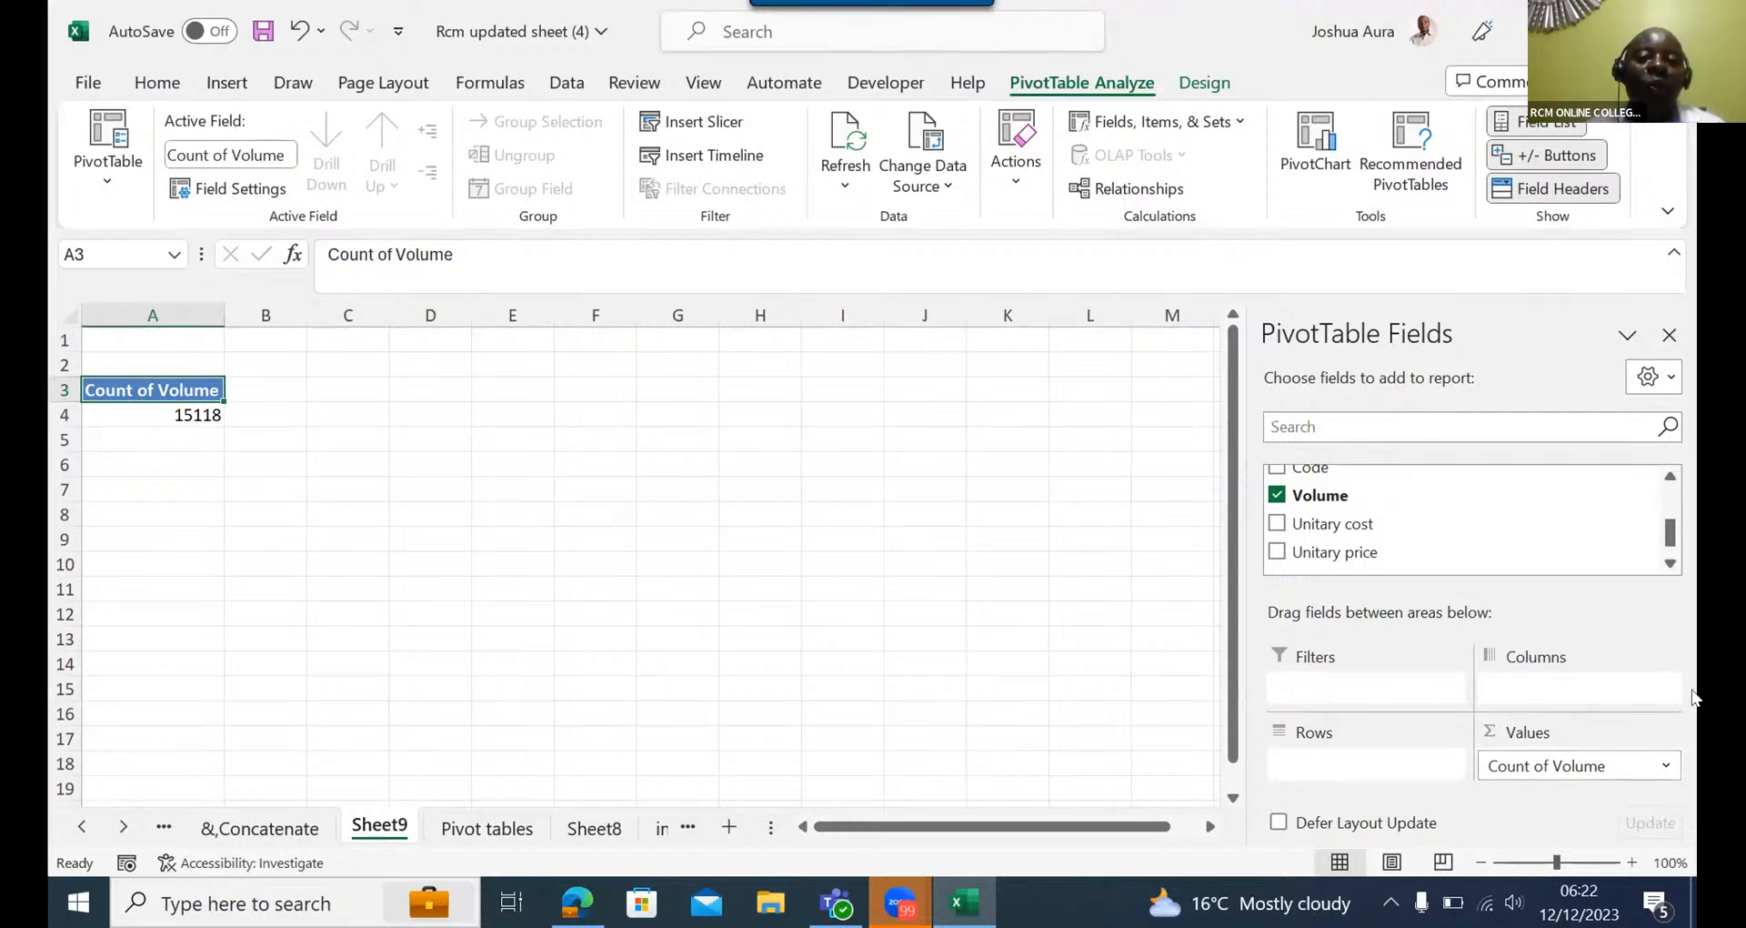
pyautogui.click(1668, 769)
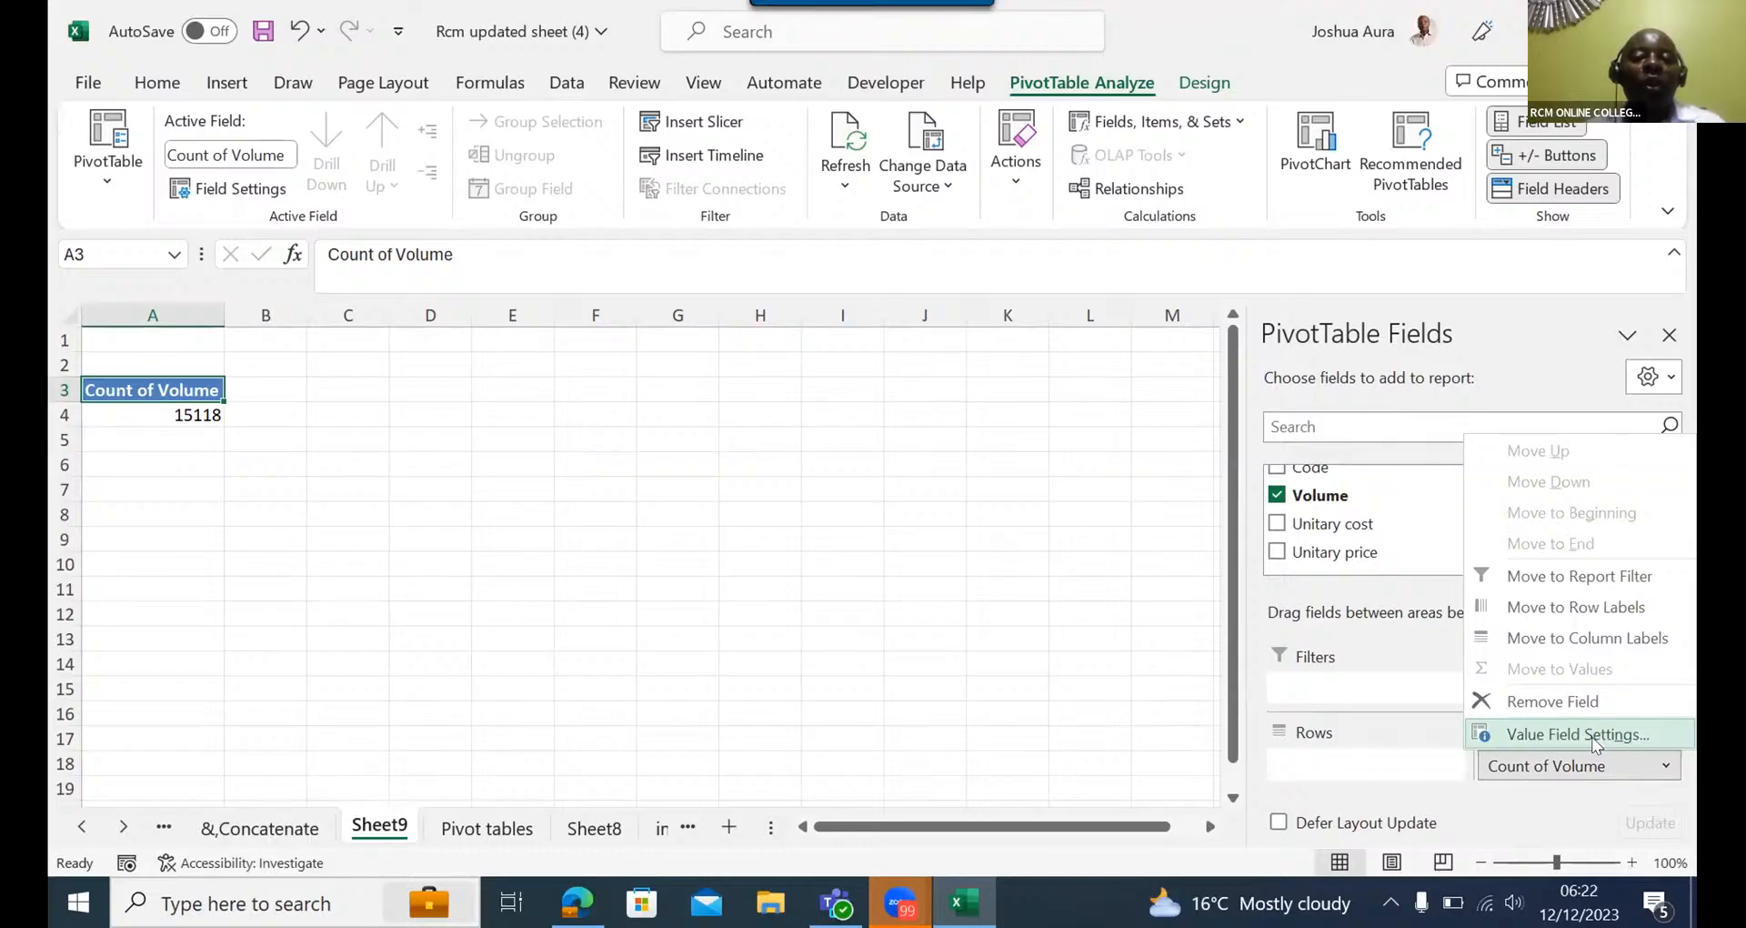
pyautogui.click(1564, 735)
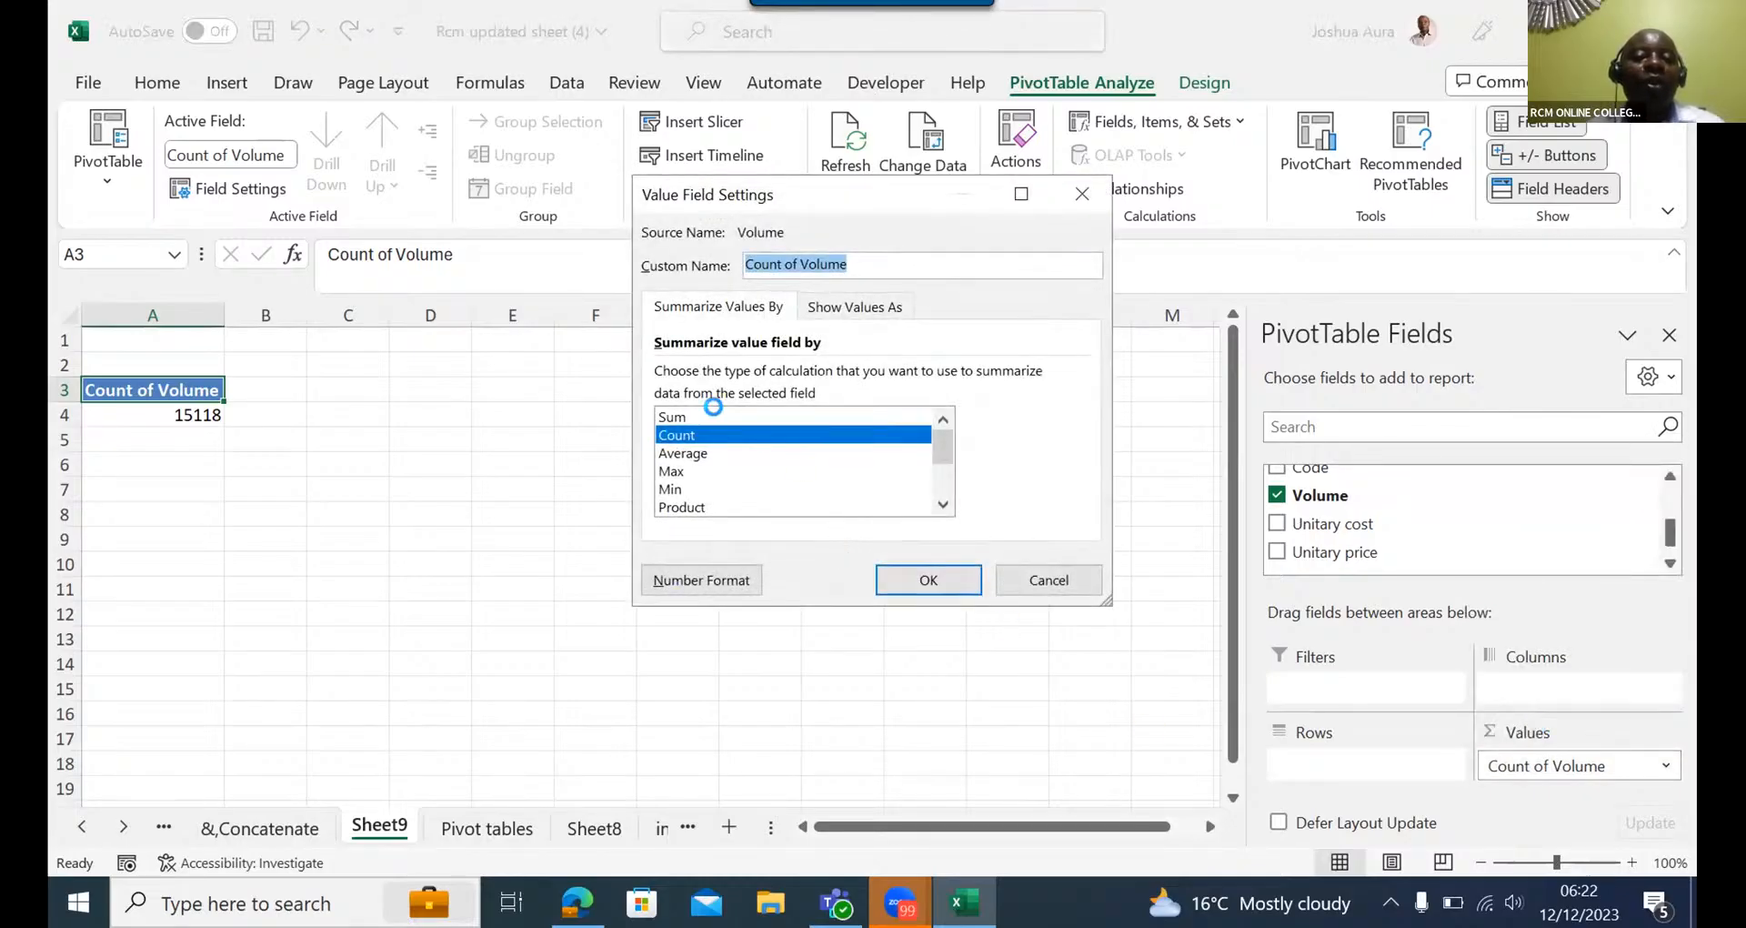
pyautogui.click(702, 414)
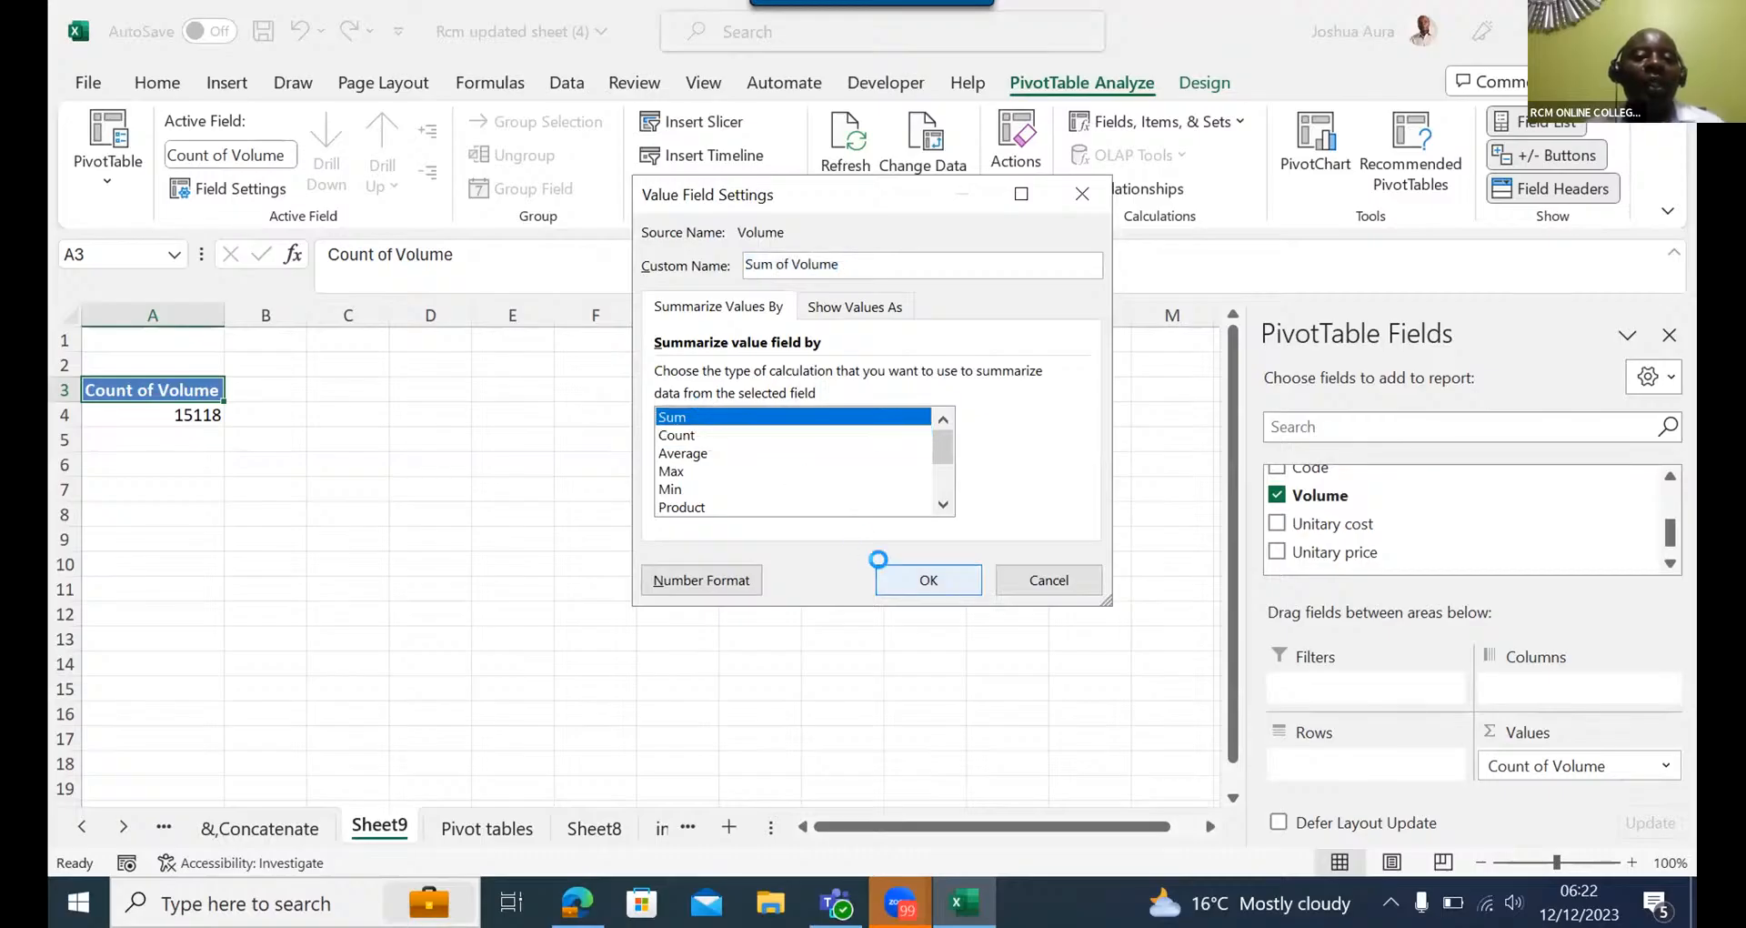
pyautogui.click(894, 572)
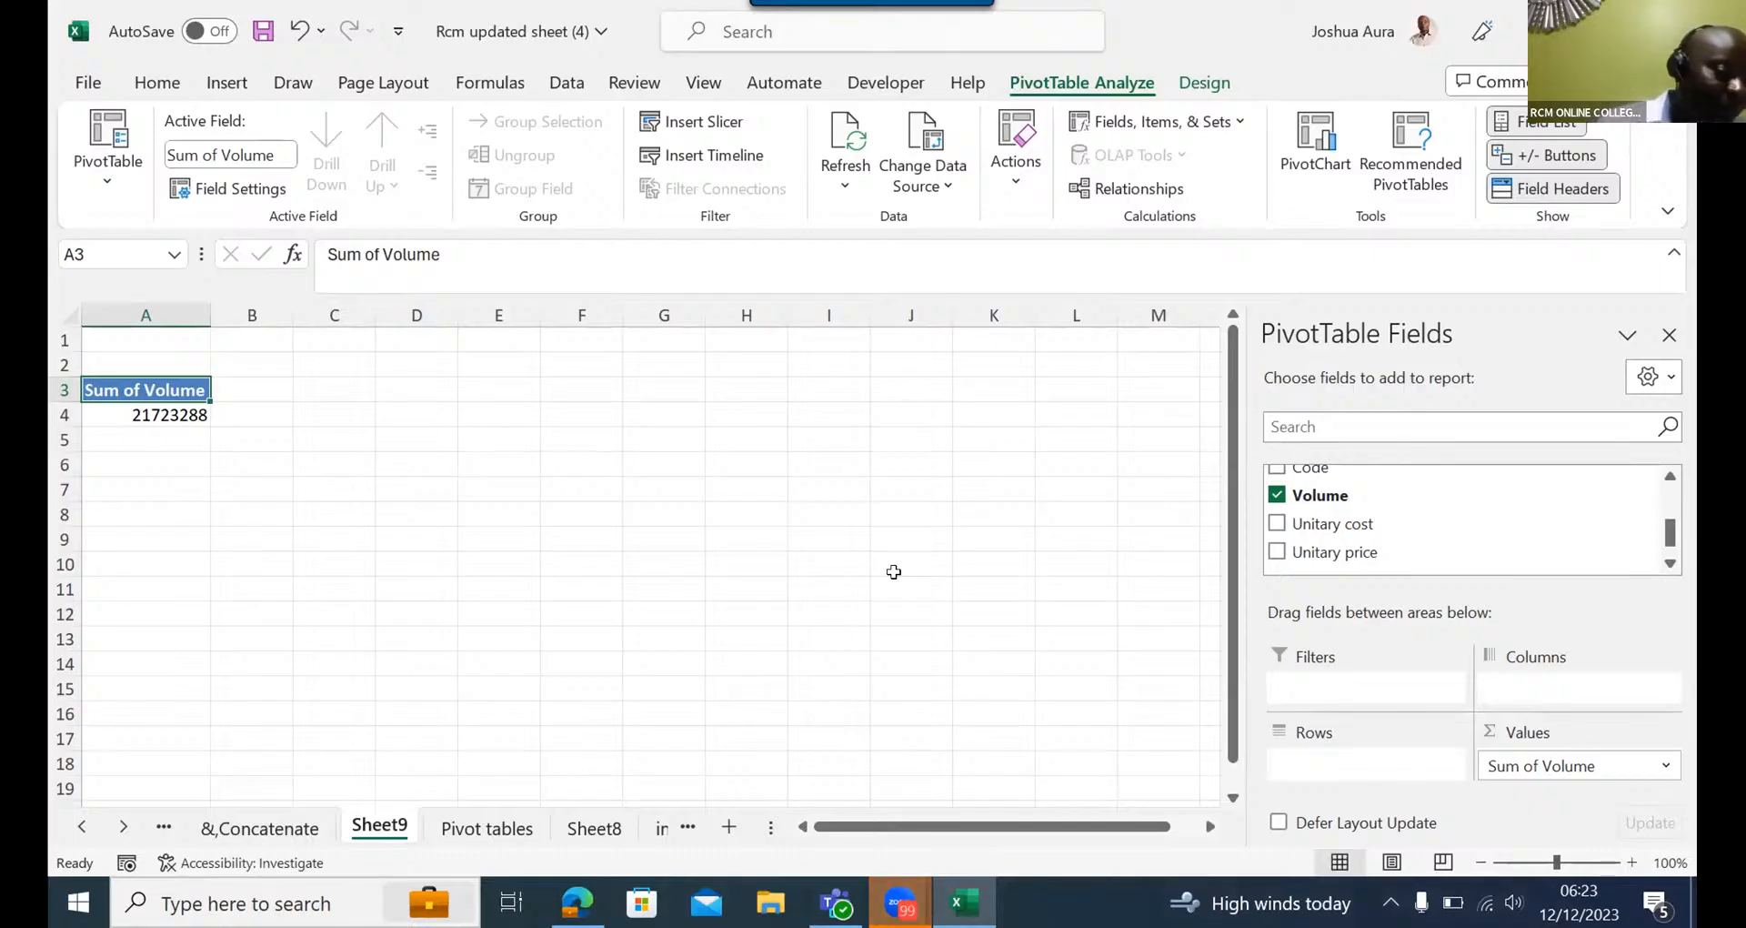
pyautogui.click(687, 115)
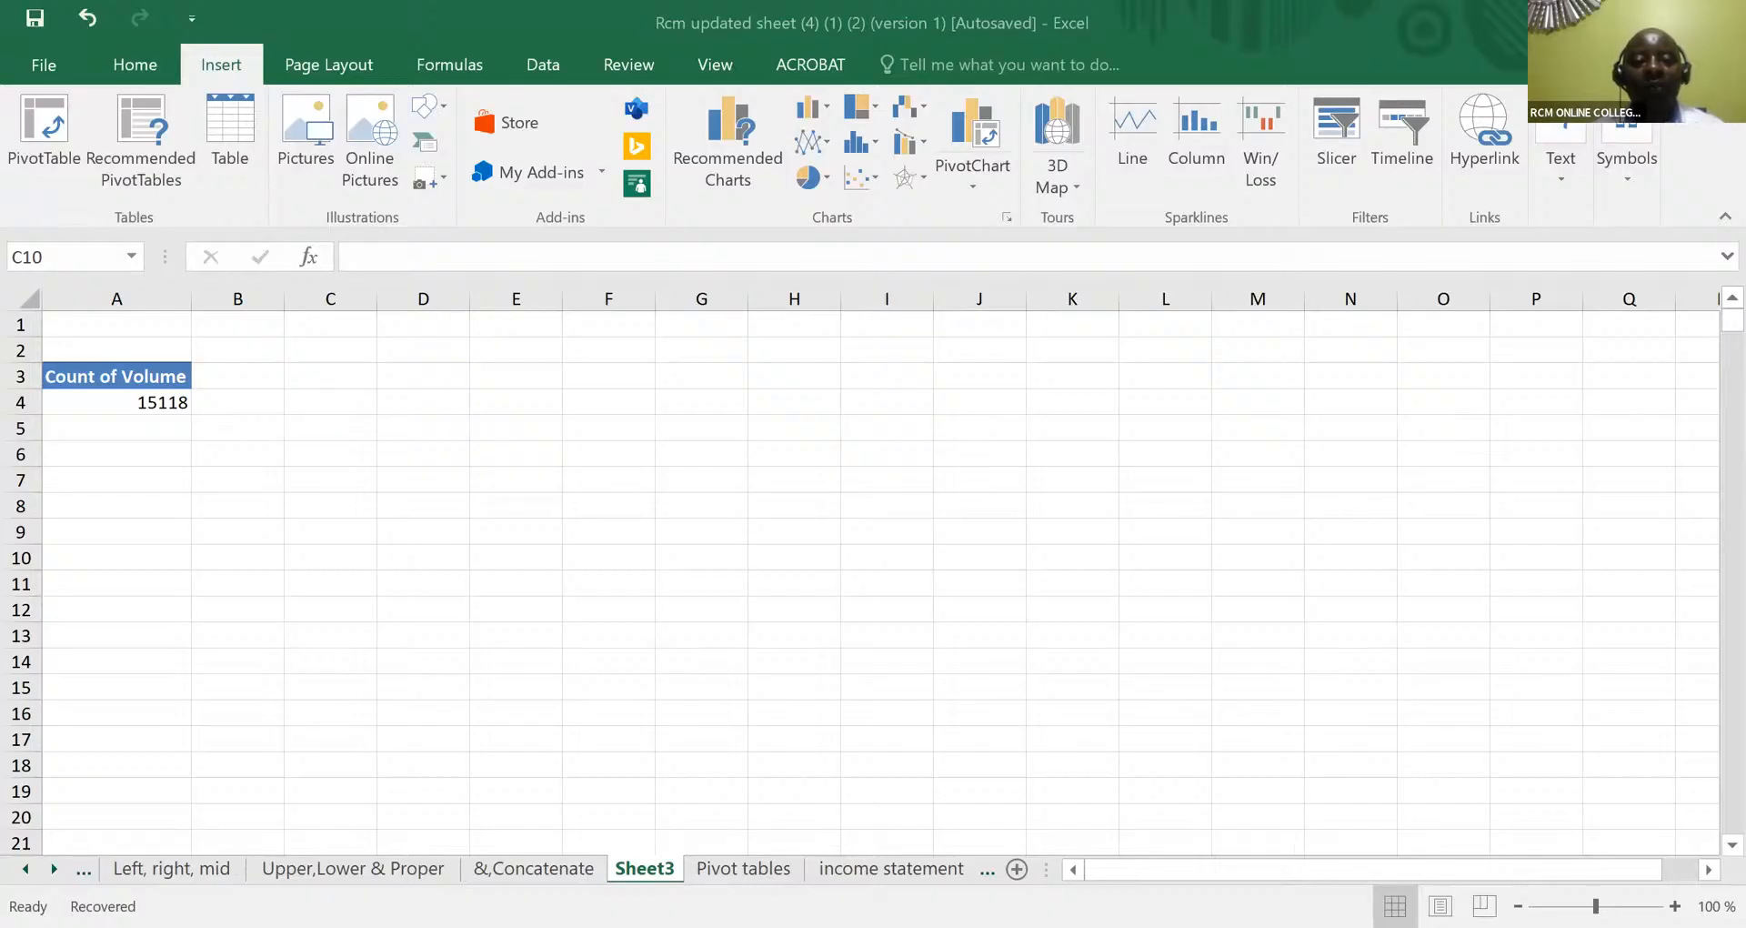
# - In the autosaved workbook copy, select the data block B3:I15121 on the Pivot tables sheet, starting from the Year header
pyautogui.click(729, 866)
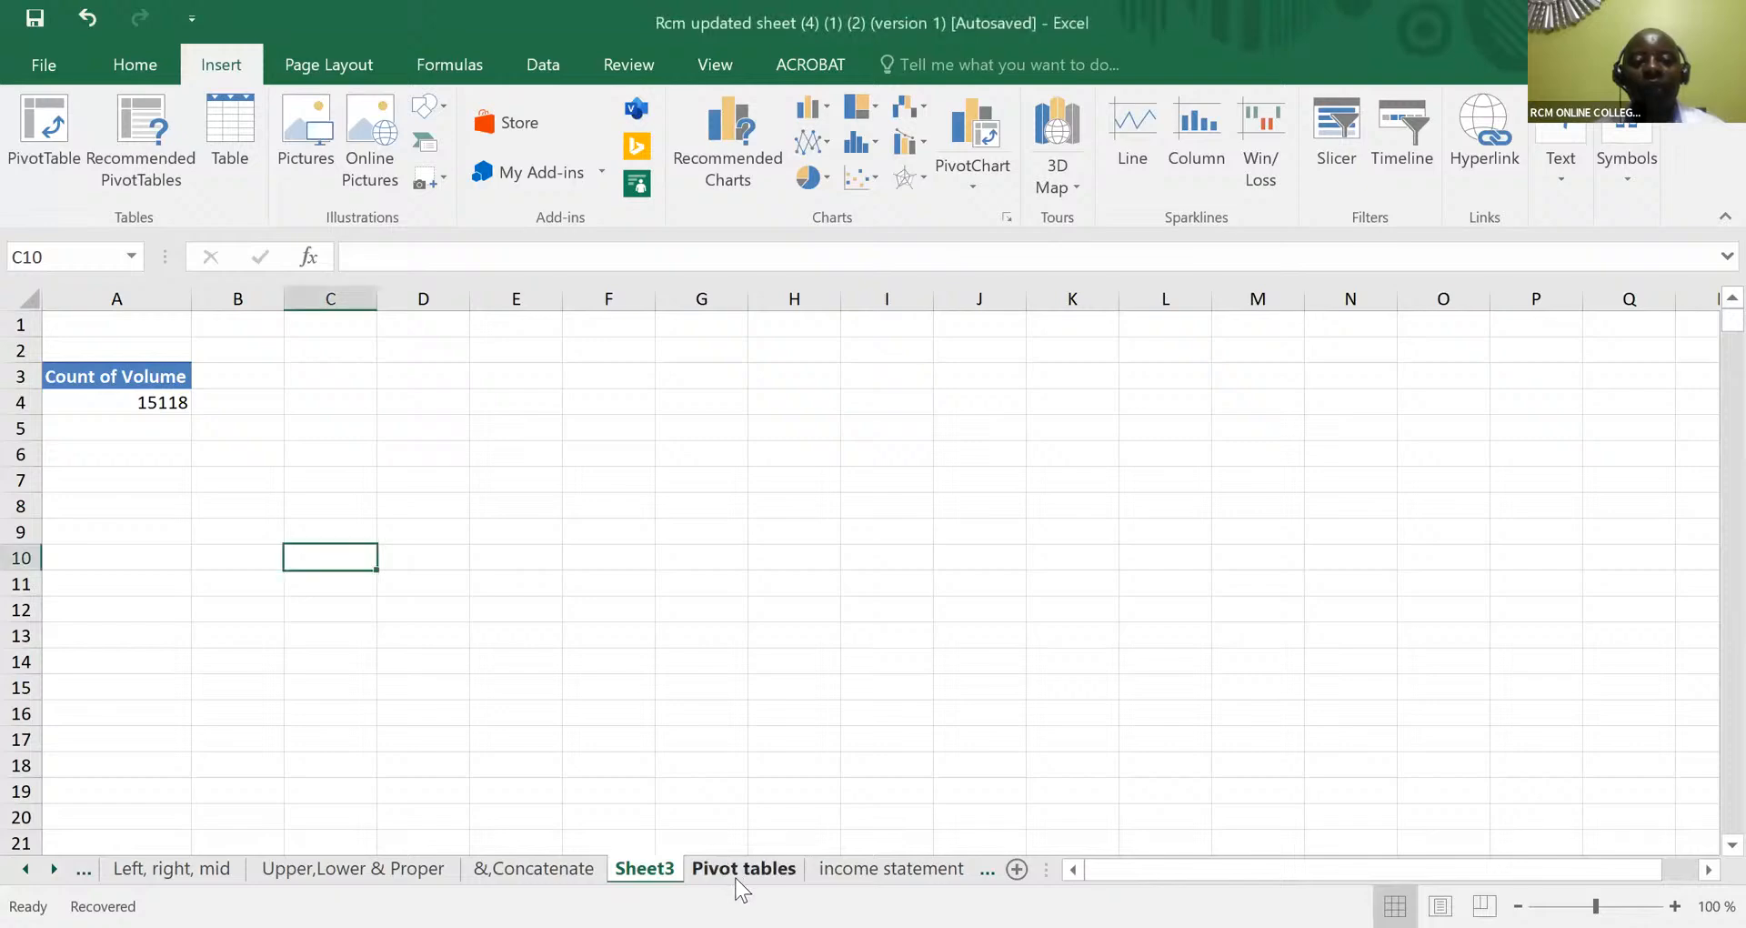
pyautogui.click(736, 879)
pyautogui.click(737, 878)
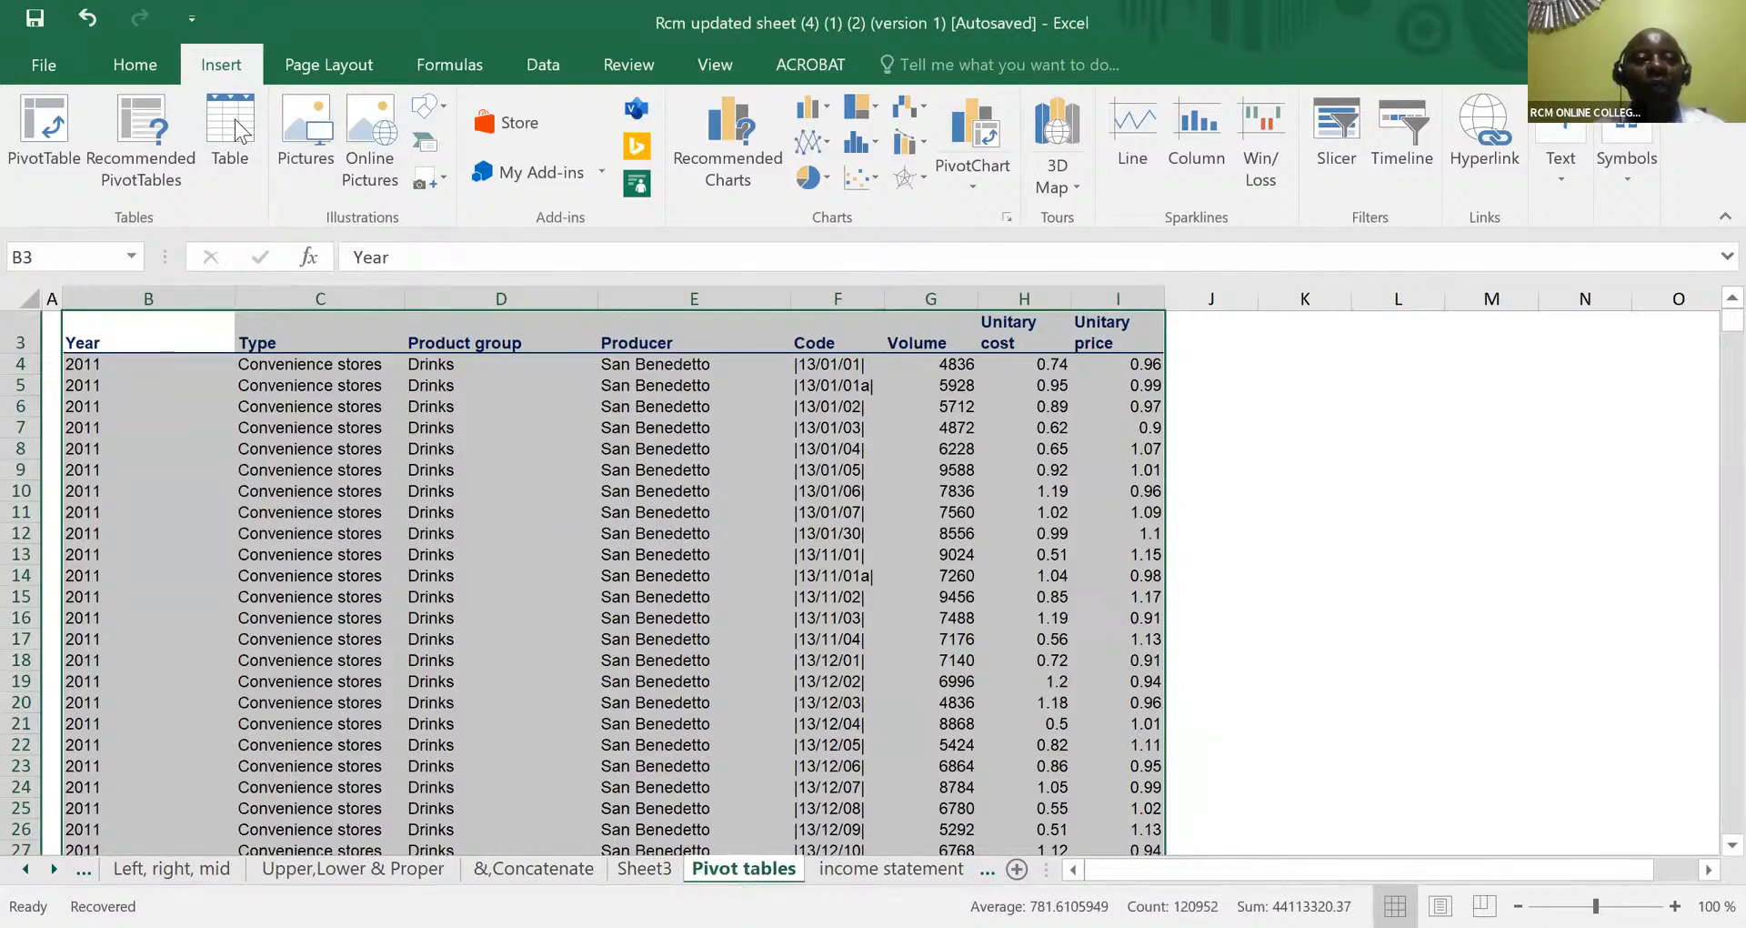
pyautogui.click(154, 430)
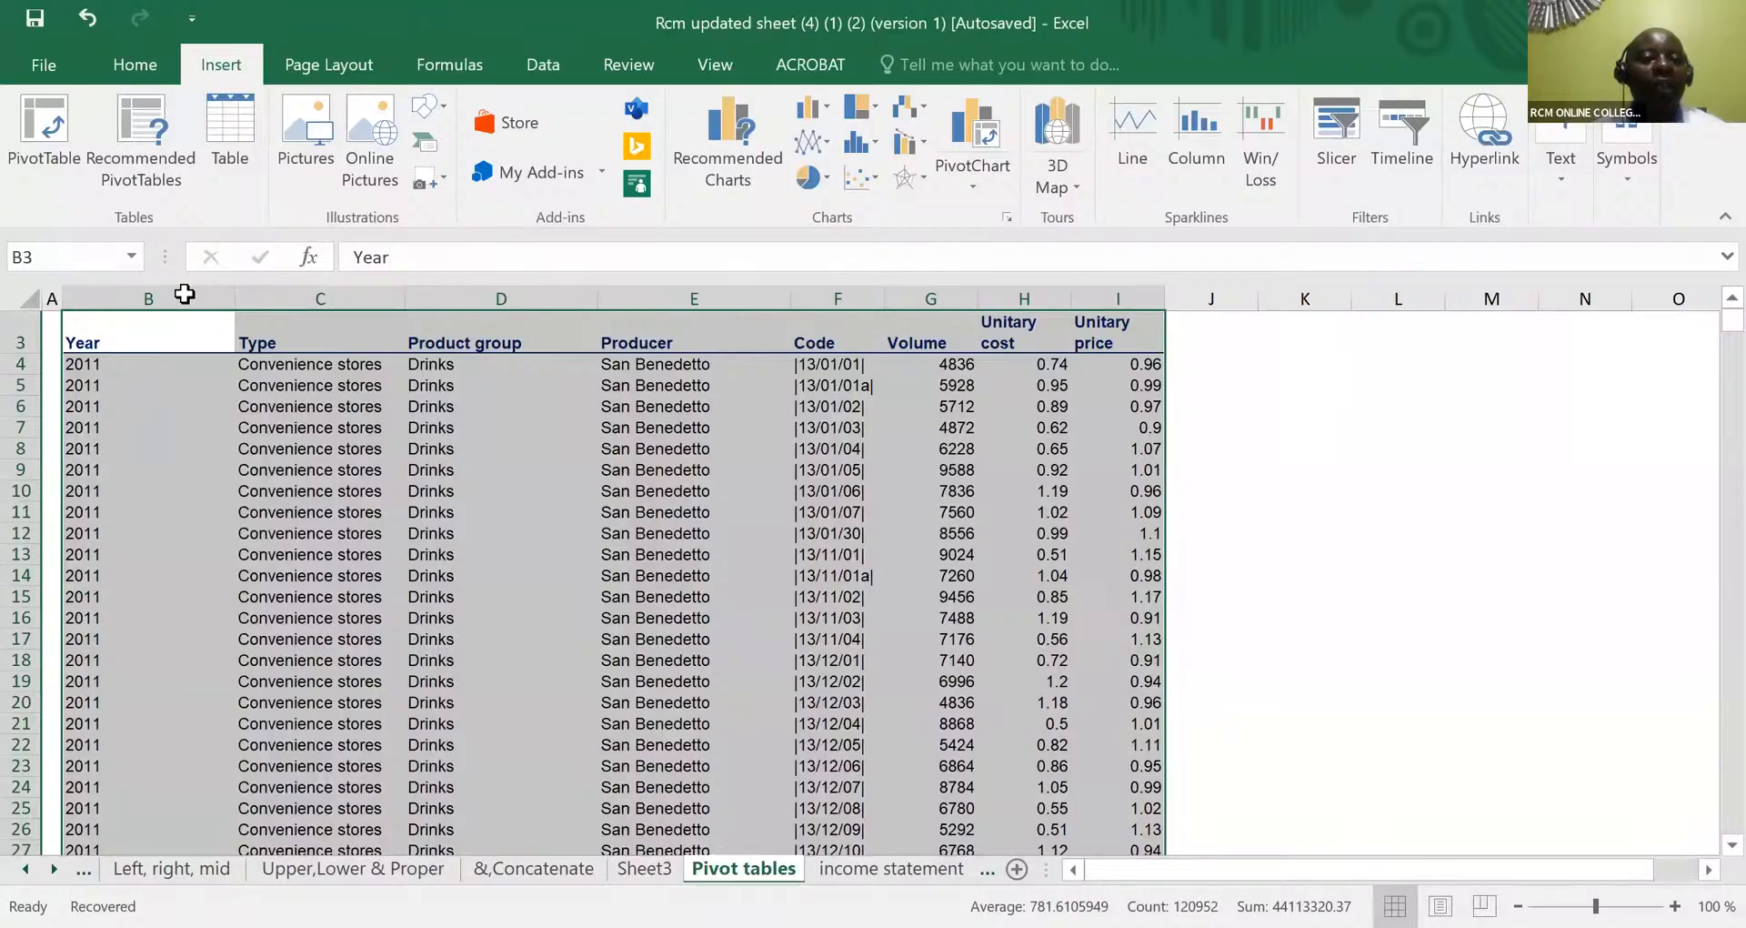
pyautogui.click(78, 340)
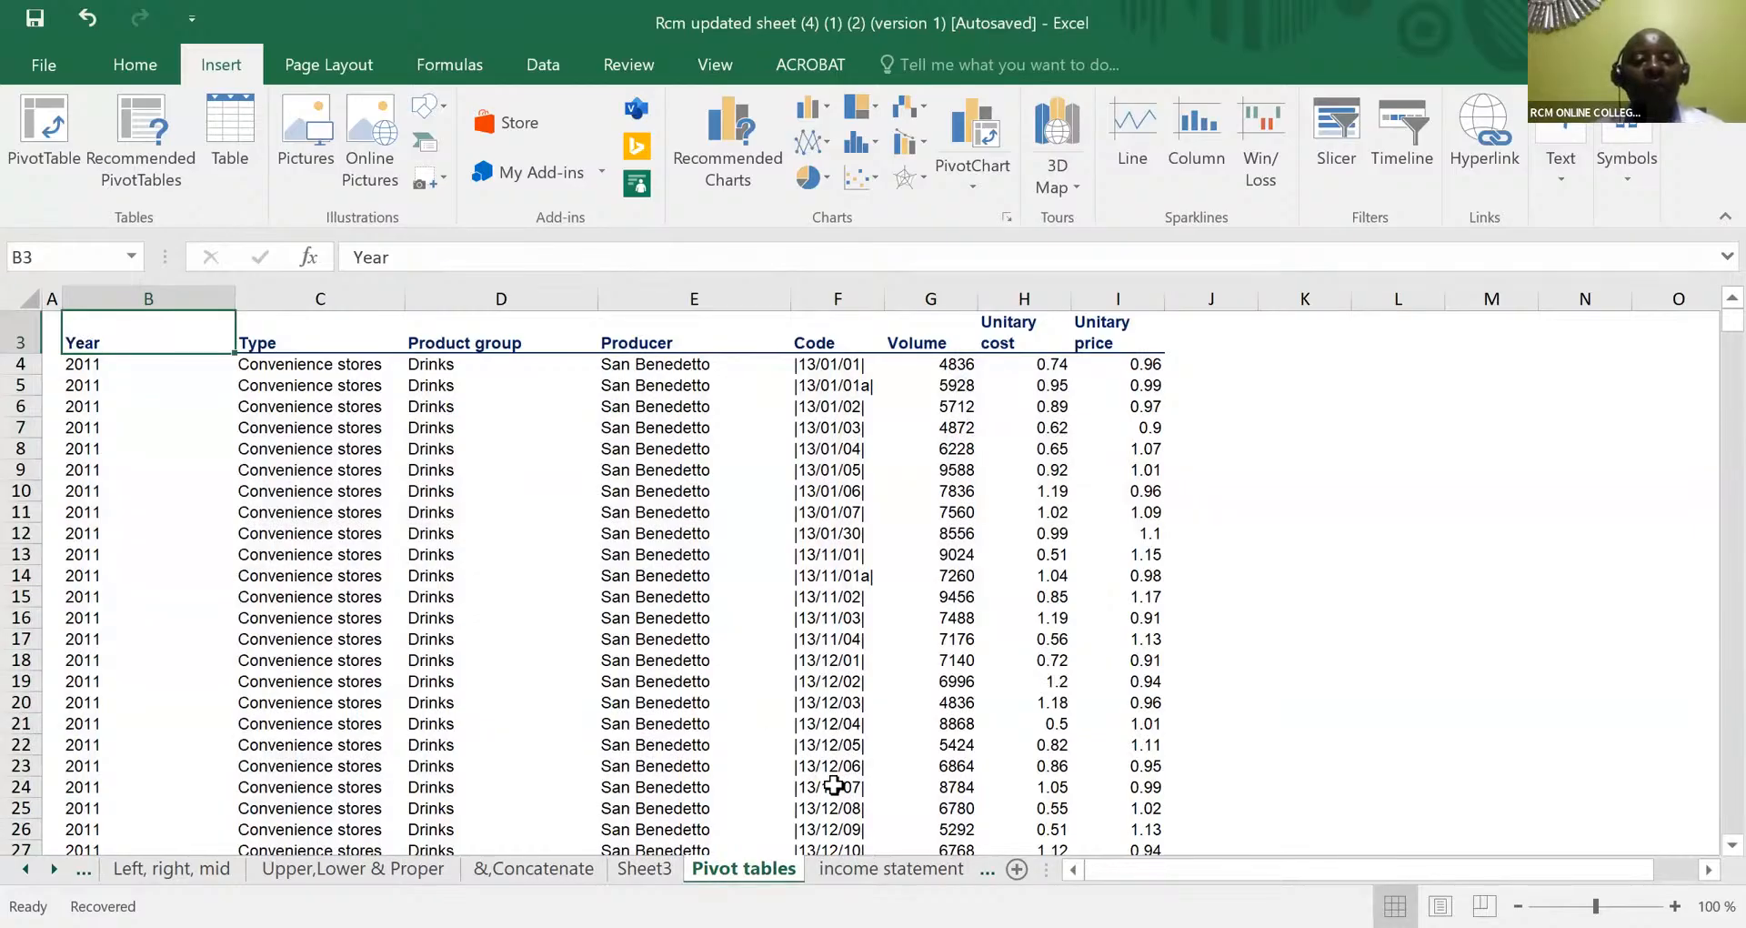
pyautogui.hotkey('ctrl', 'shift', 'Right')
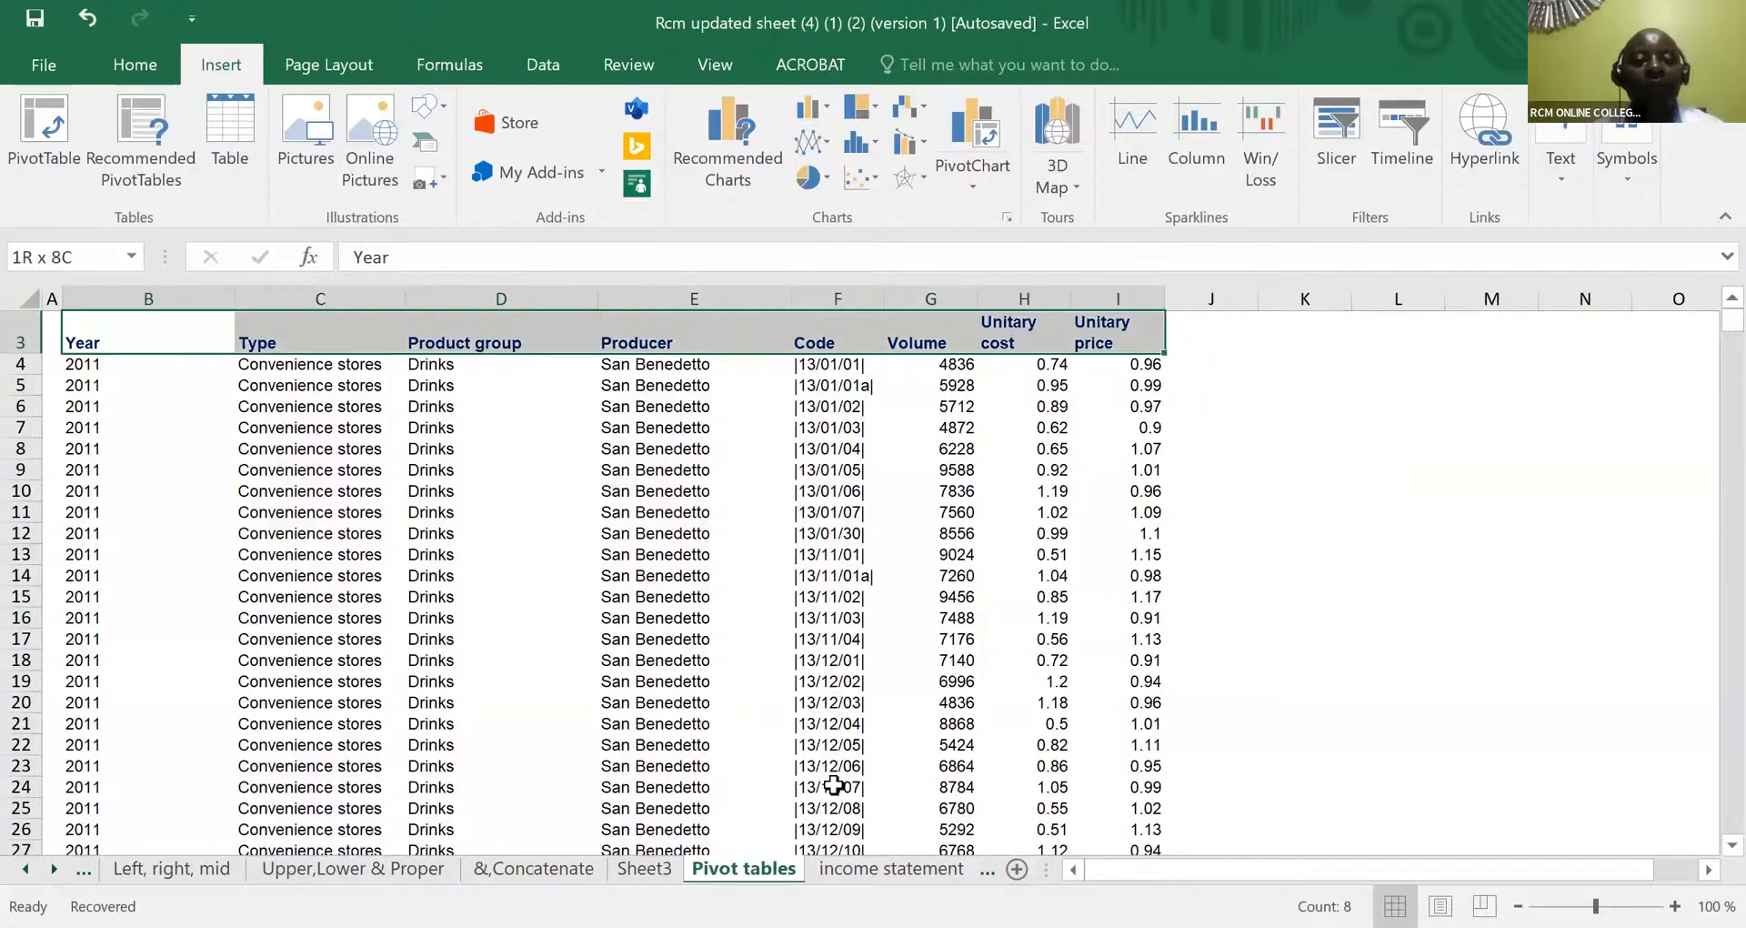
pyautogui.hotkey('ctrl', 'shift', 'Down')
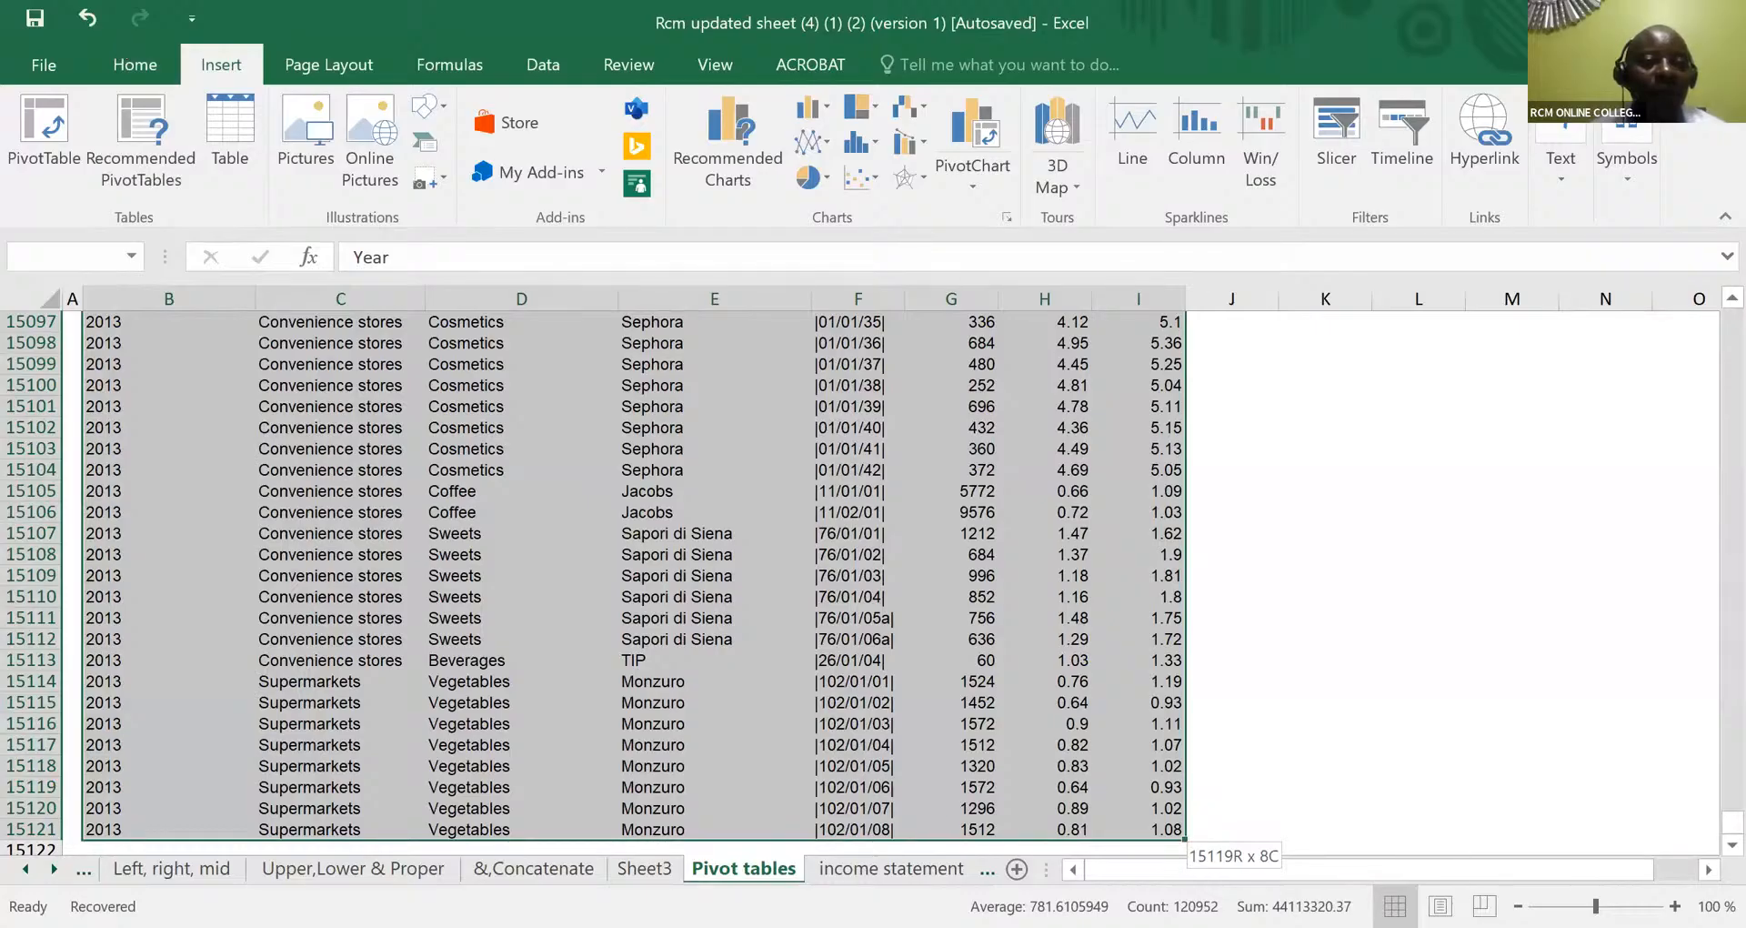
# - Insert a PivotTable based on the selected data block on a new worksheet
pyautogui.doubleClick(182, 68)
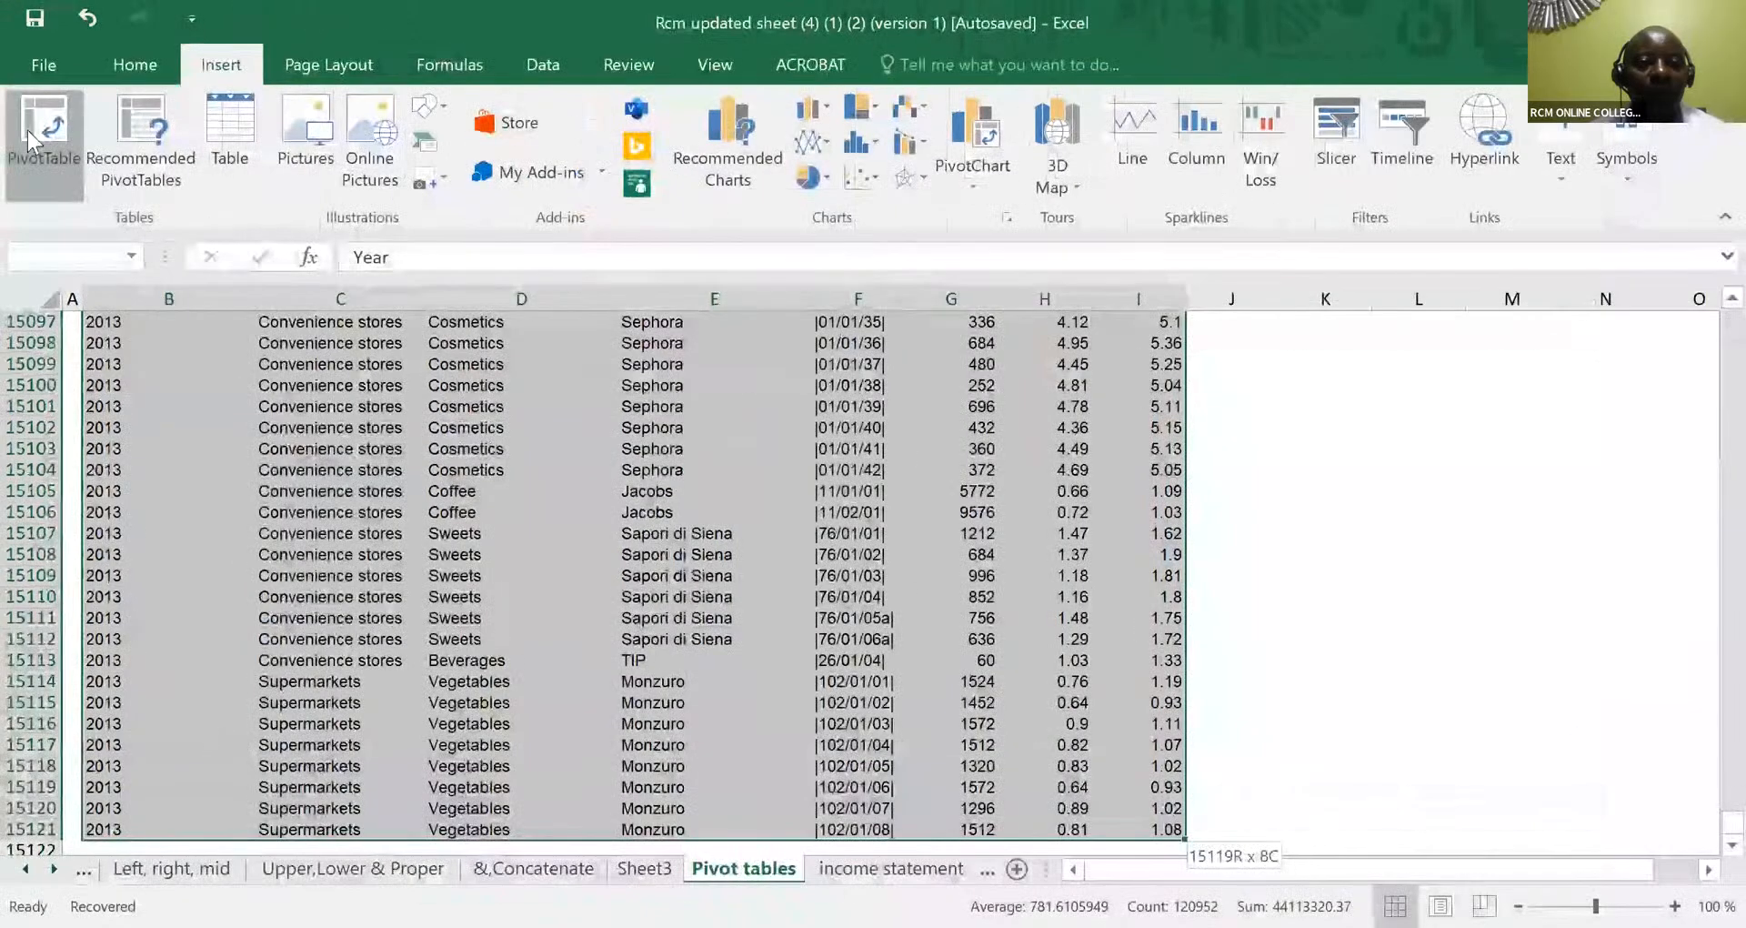
pyautogui.click(27, 129)
pyautogui.click(442, 599)
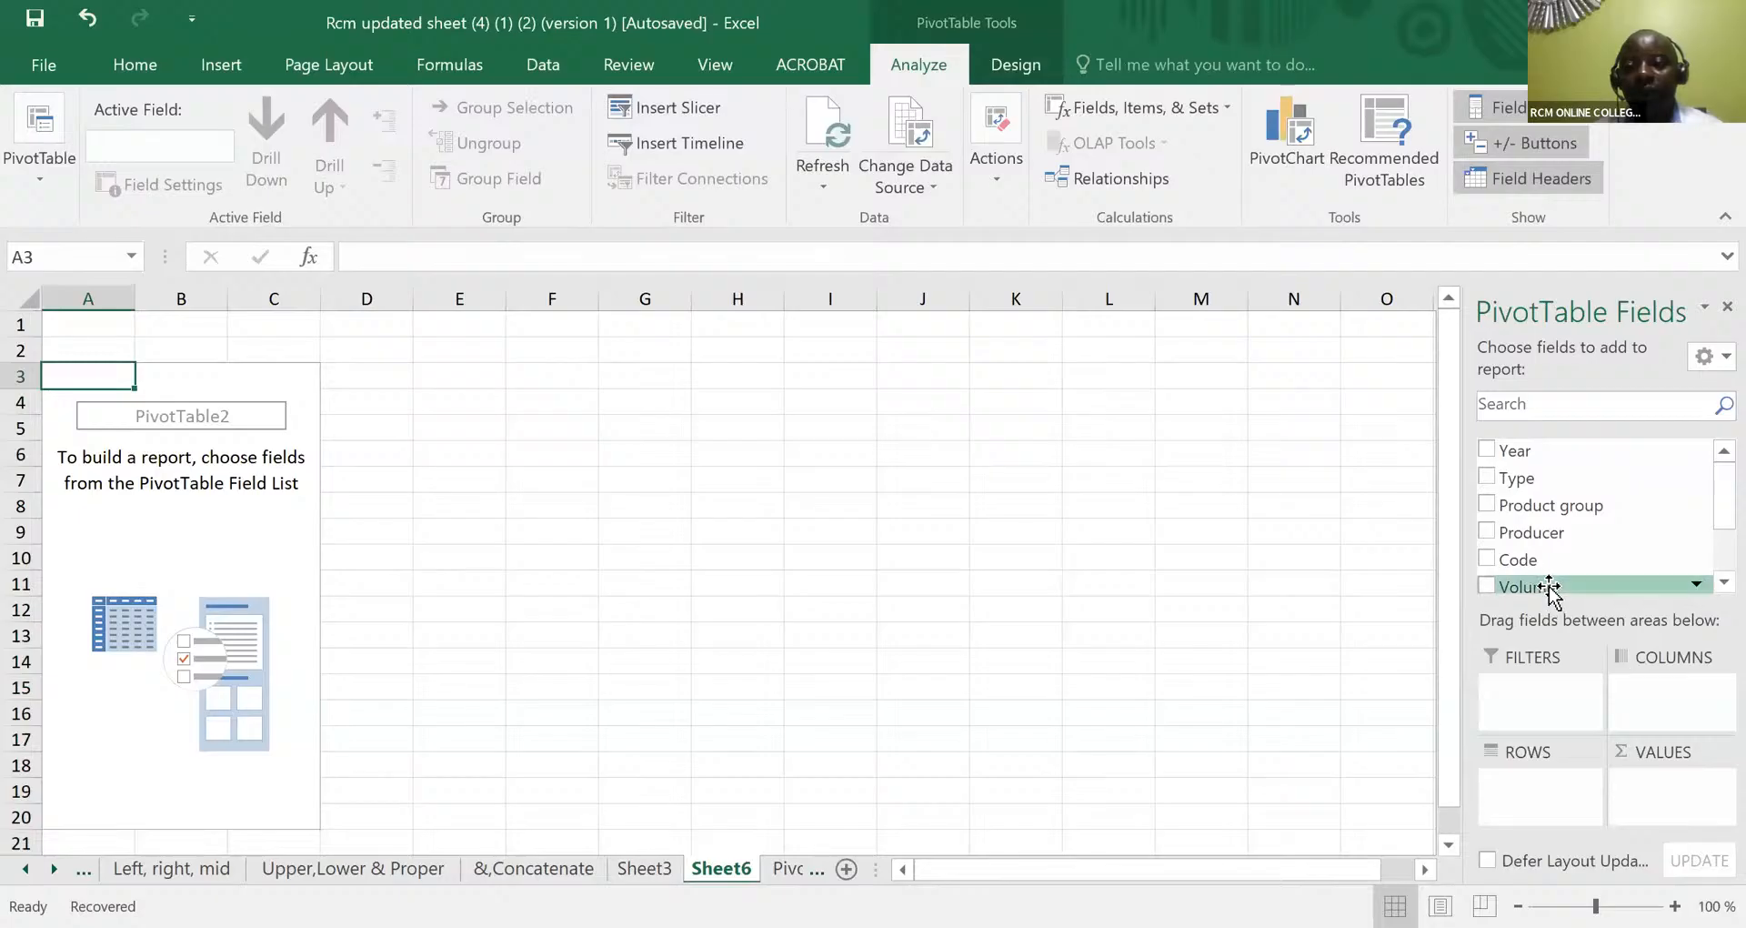
# - Place the Volume field in the Values area of the new PivotTable and change its calculation from Count to Sum
pyautogui.moveTo(1549, 586); pyautogui.dragTo(1691, 791)
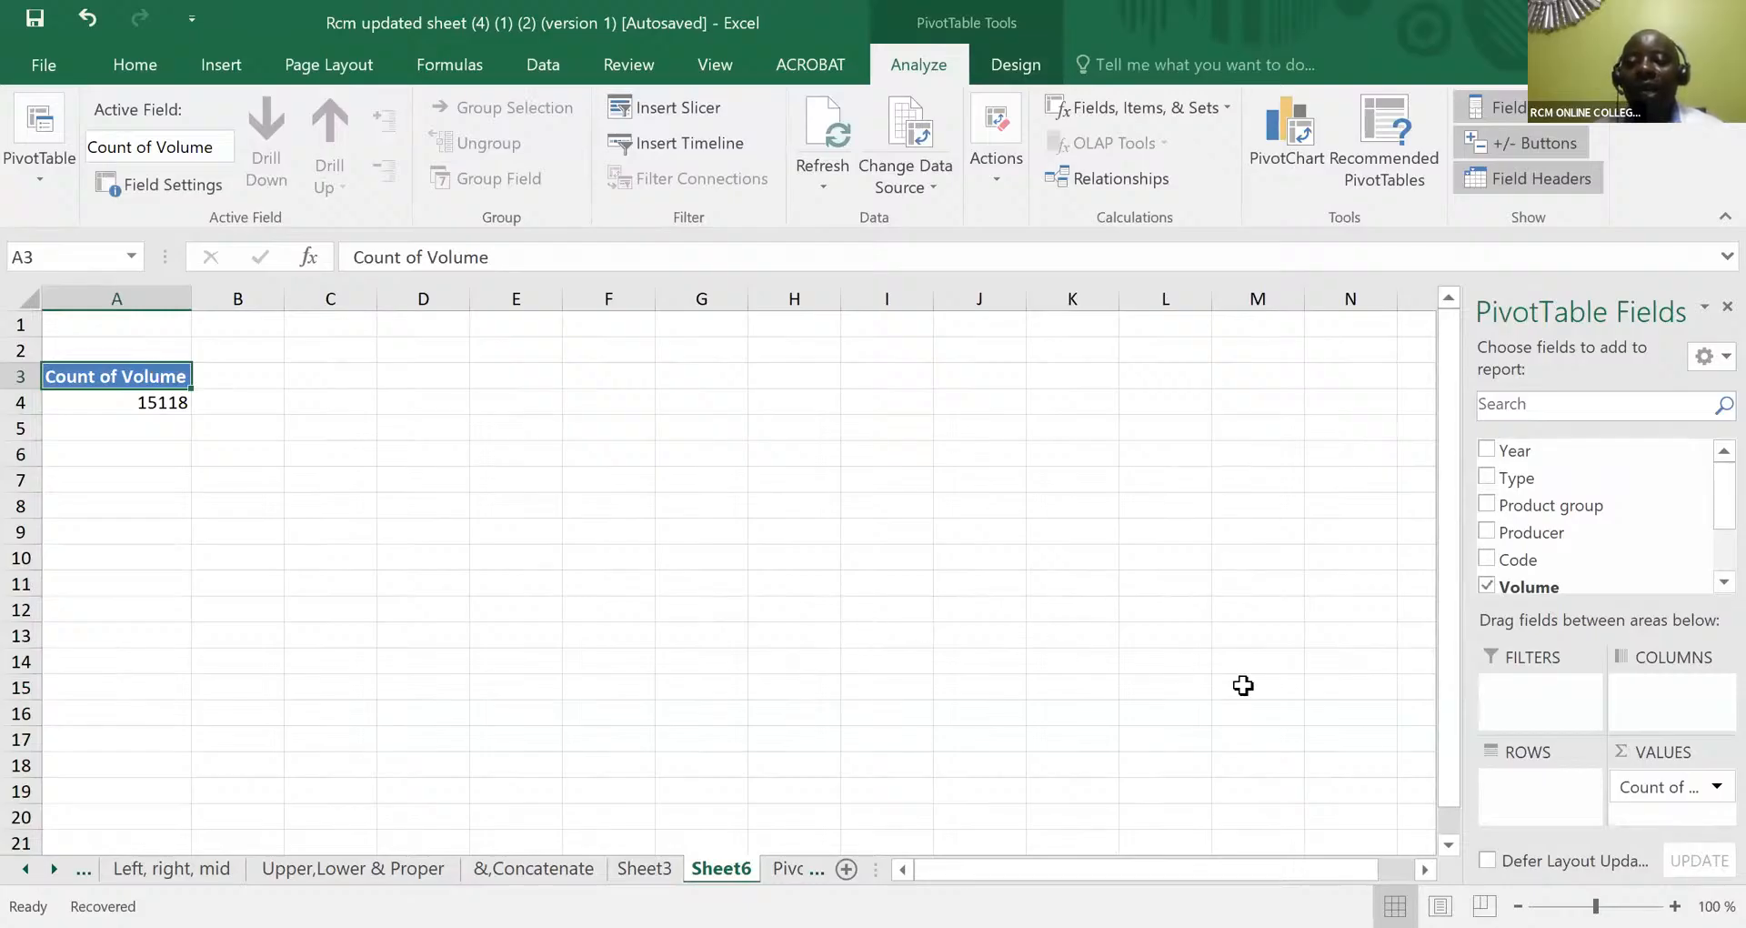
pyautogui.click(1707, 795)
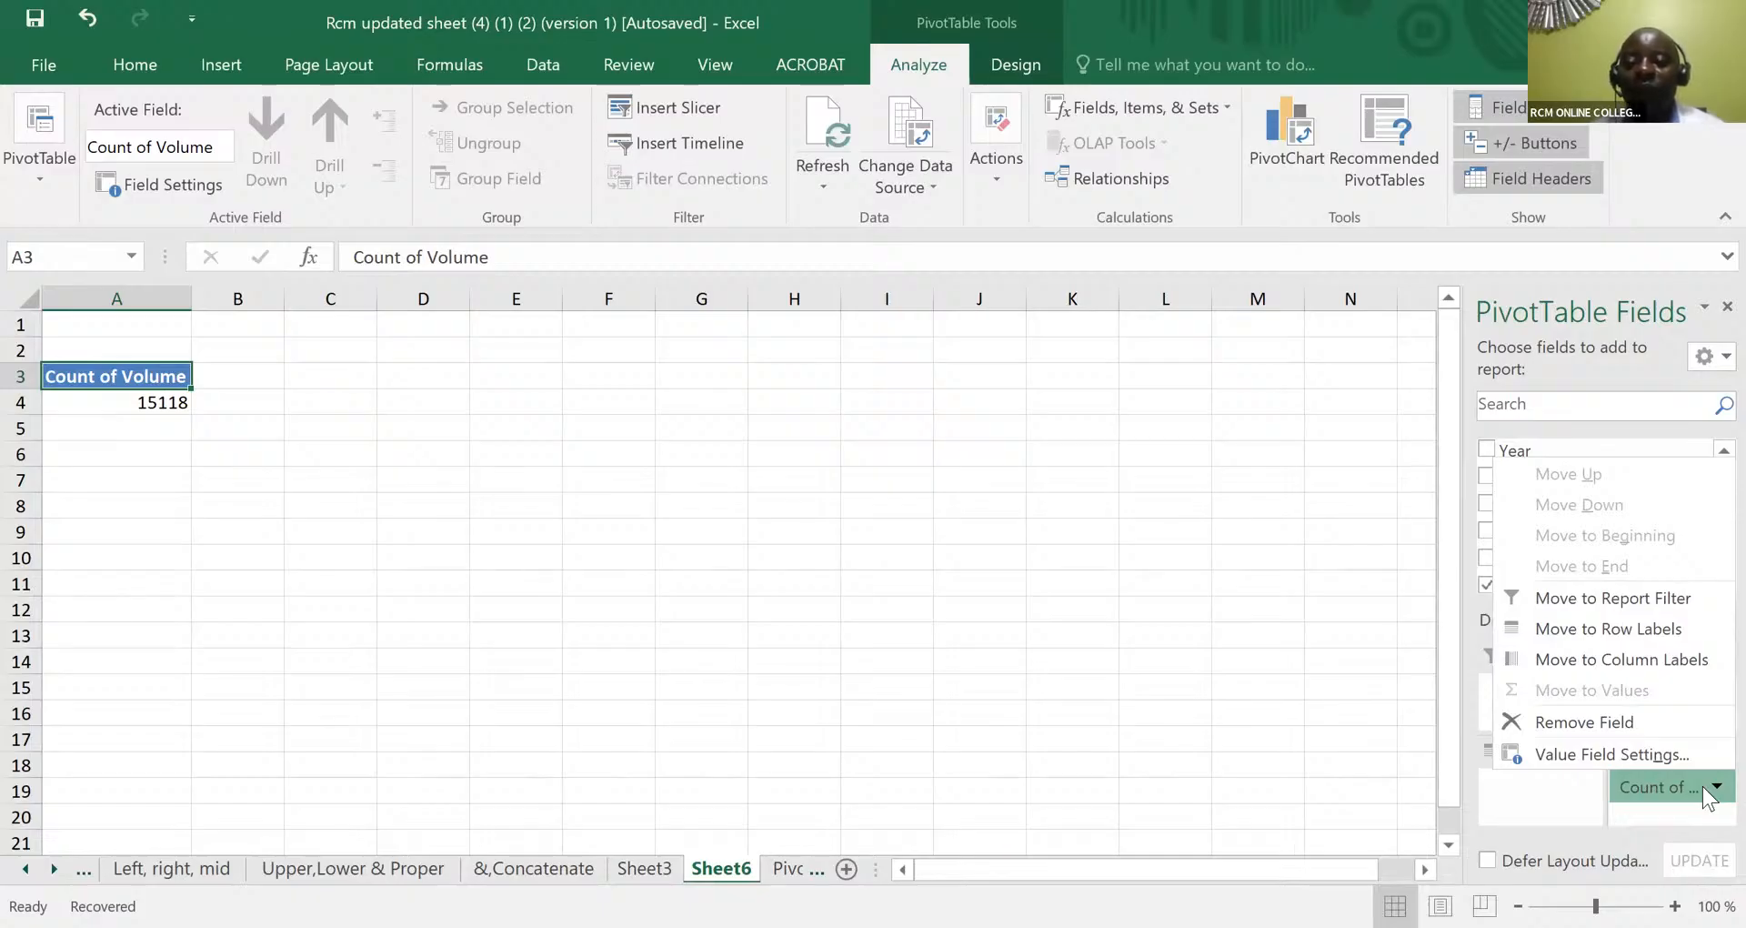
pyautogui.click(1578, 753)
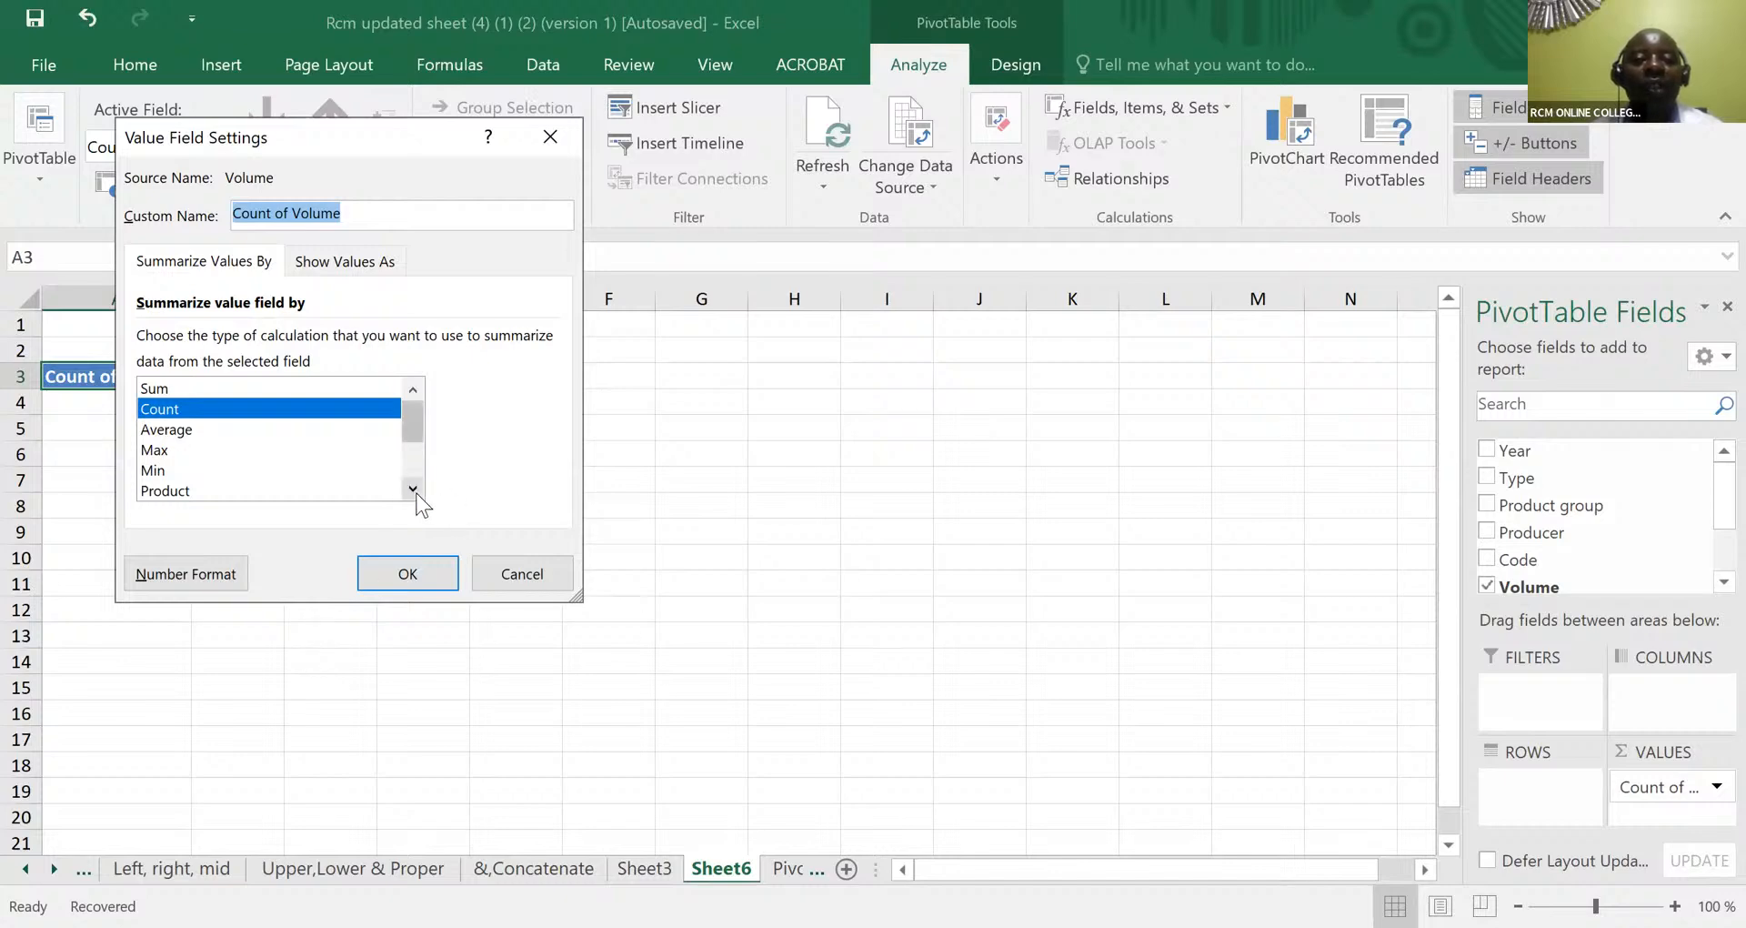
pyautogui.click(207, 391)
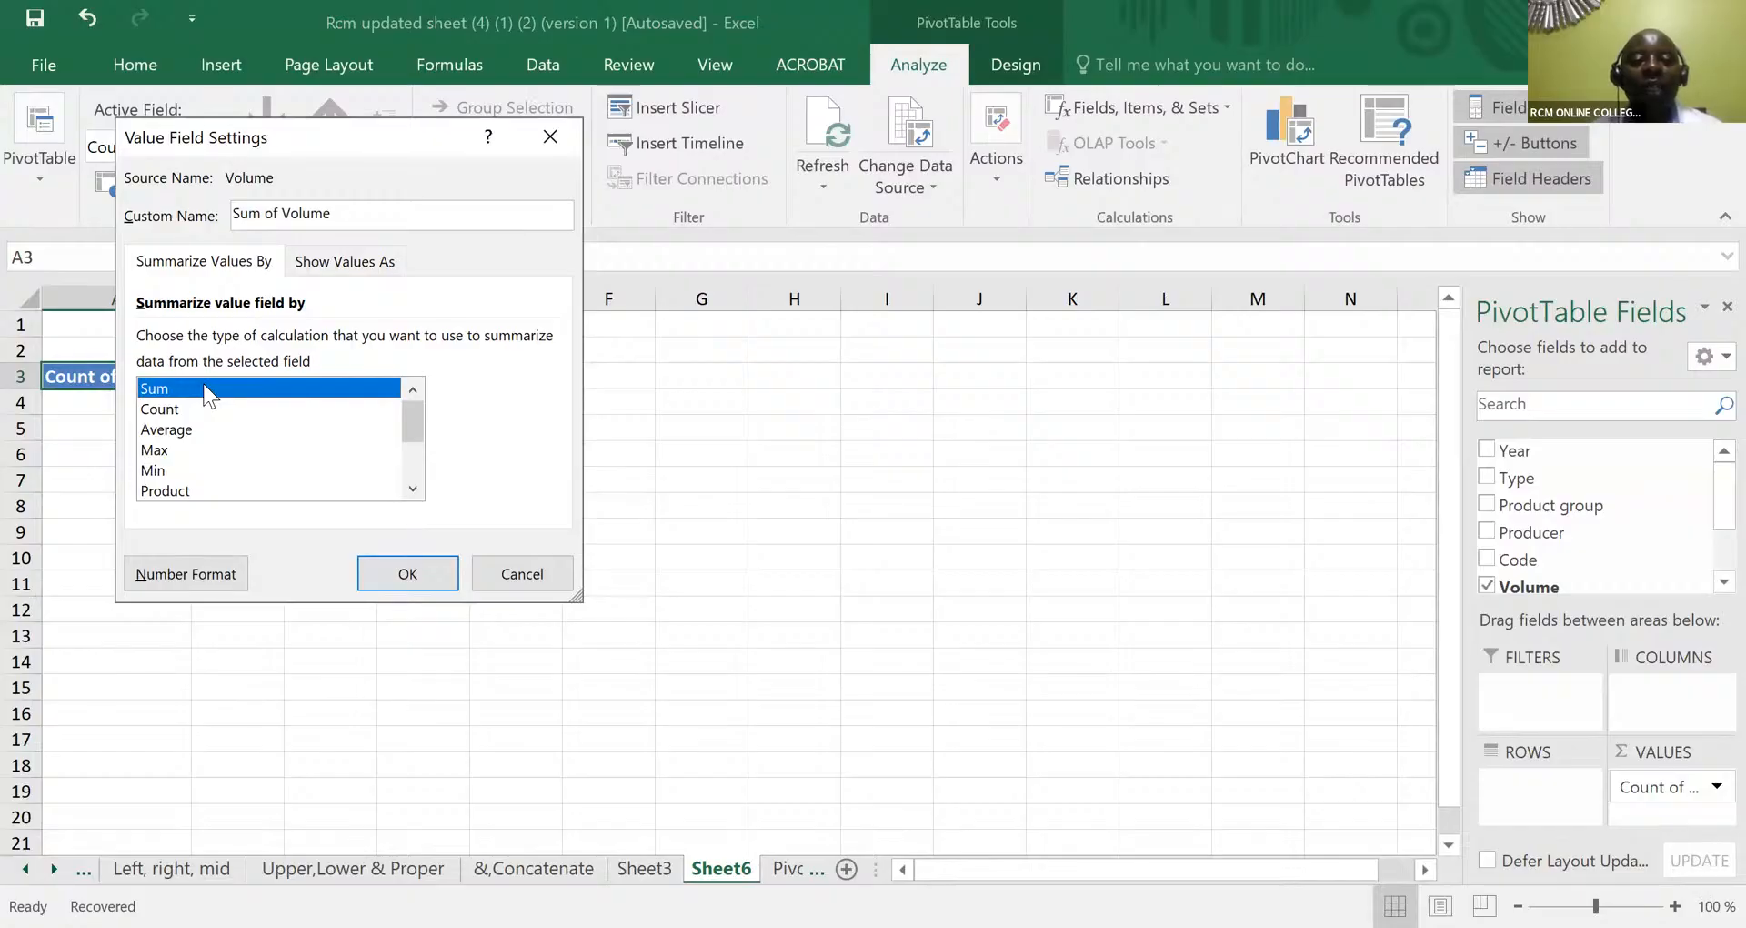
pyautogui.click(403, 576)
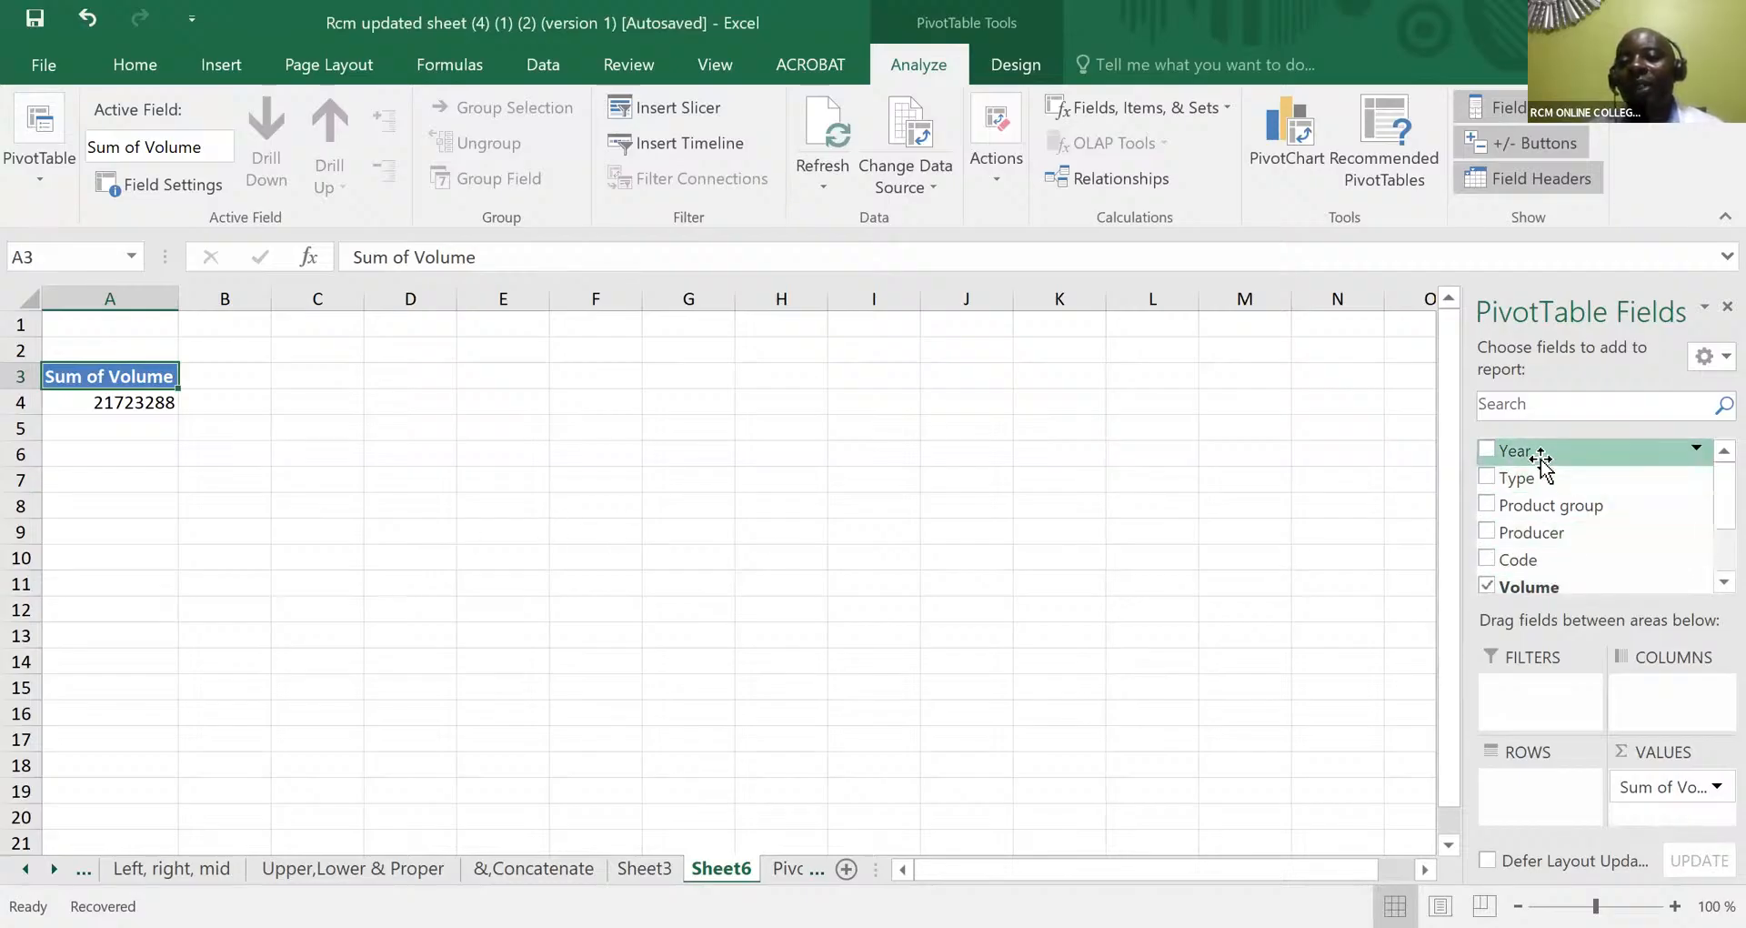
# - Lay out the PivotTable with Year in the Columns area and Product group in the Rows area
pyautogui.moveTo(1541, 459); pyautogui.dragTo(1664, 696)
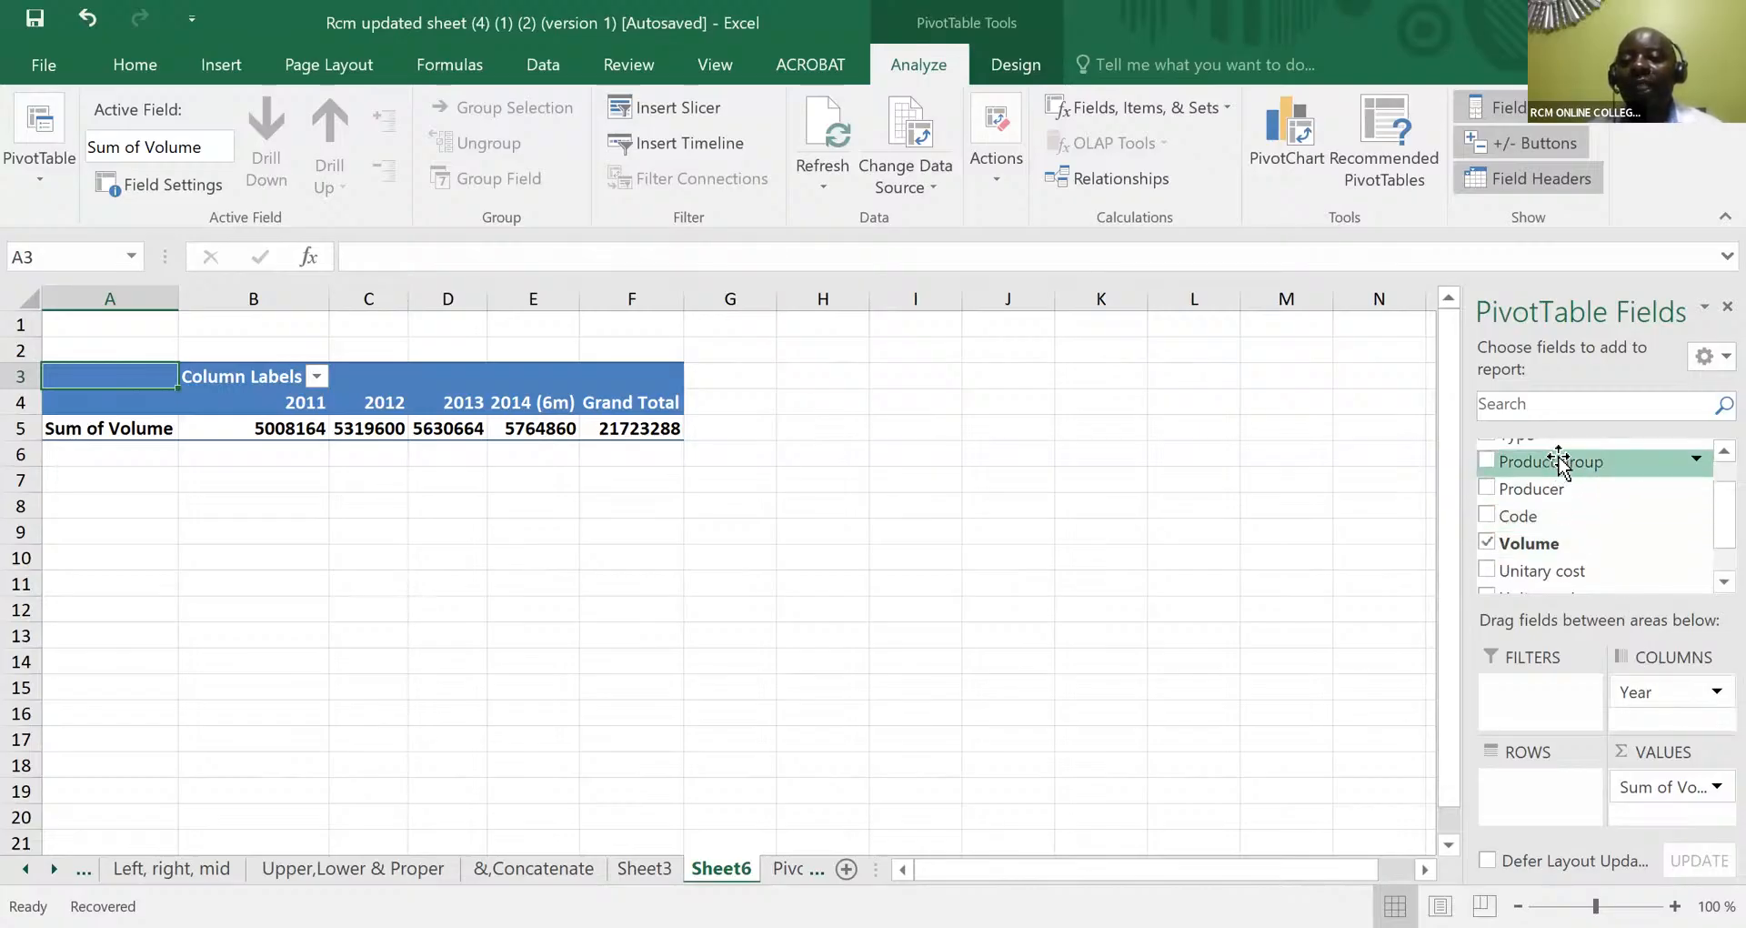
pyautogui.moveTo(1561, 462); pyautogui.dragTo(1536, 794)
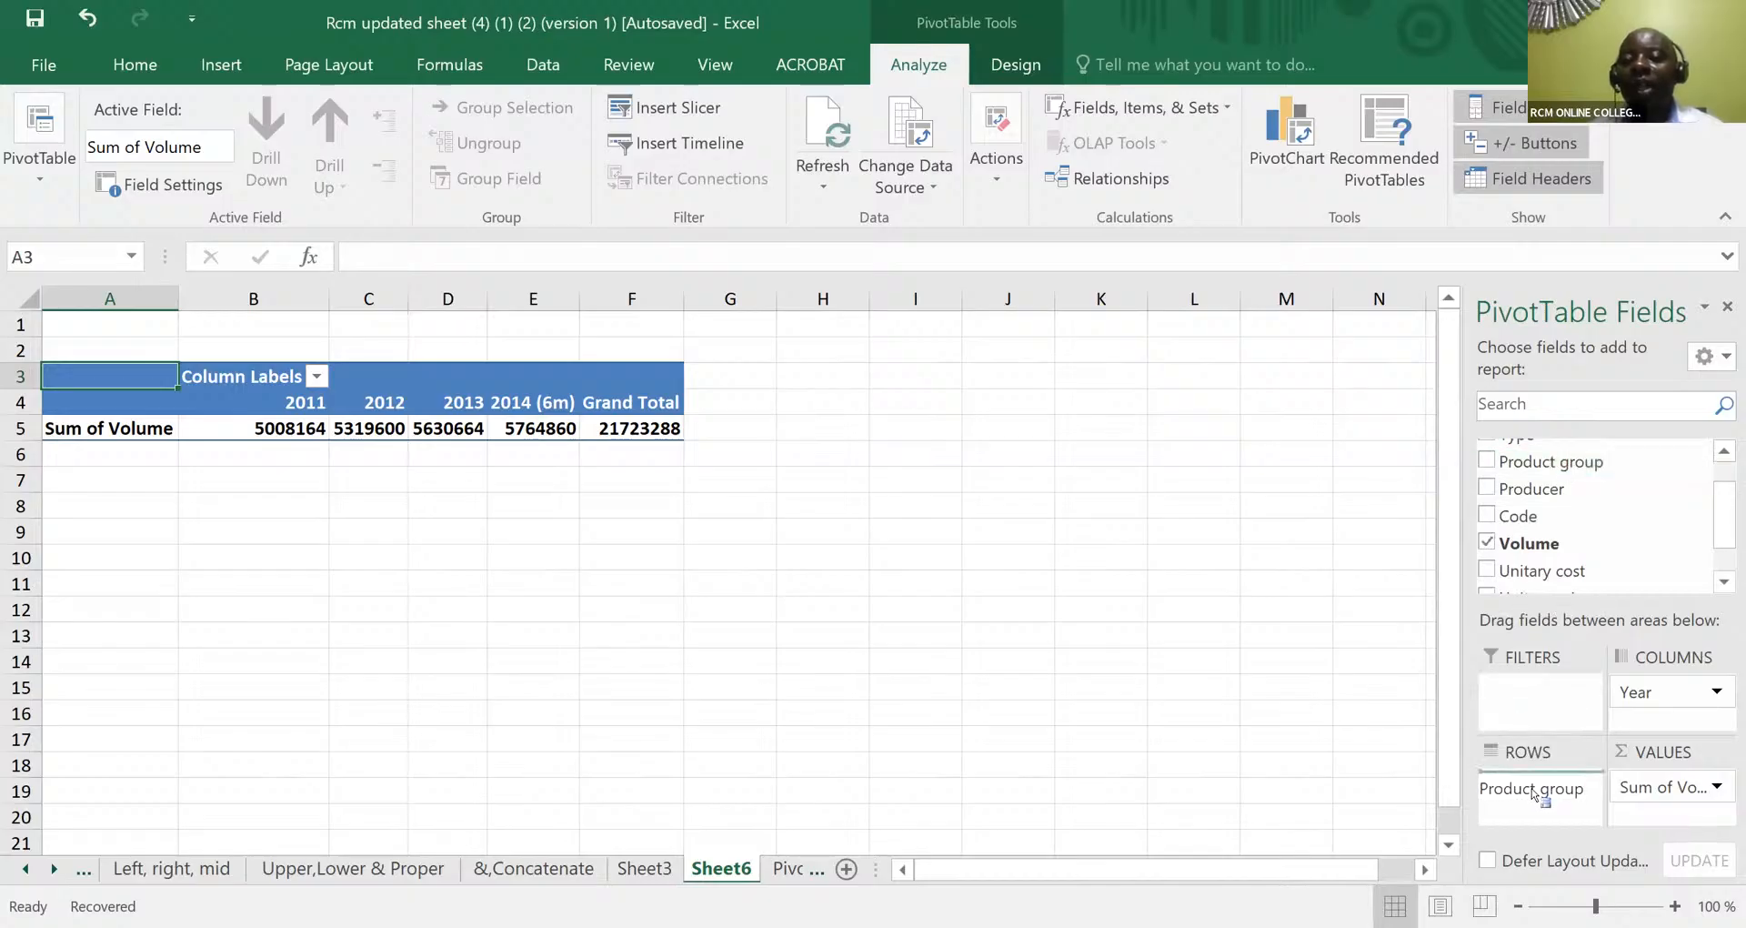